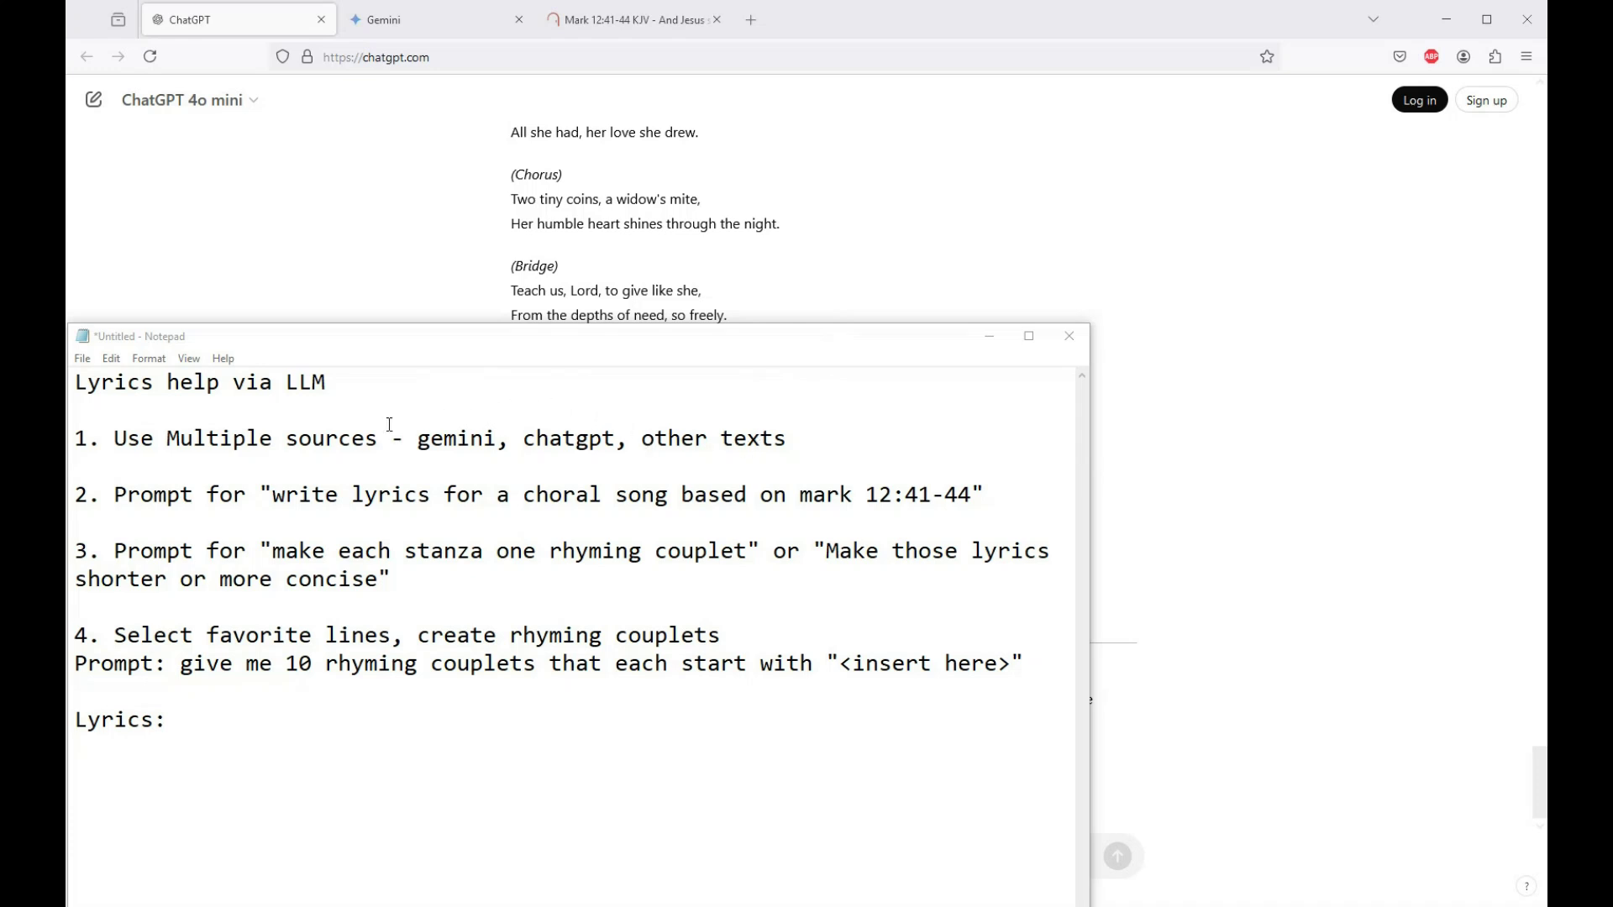
Step: Move the Notepad notes lower-right, reload ChatGPT to an empty chat, and bring the notes back in front
drag(394, 352, 710, 430)
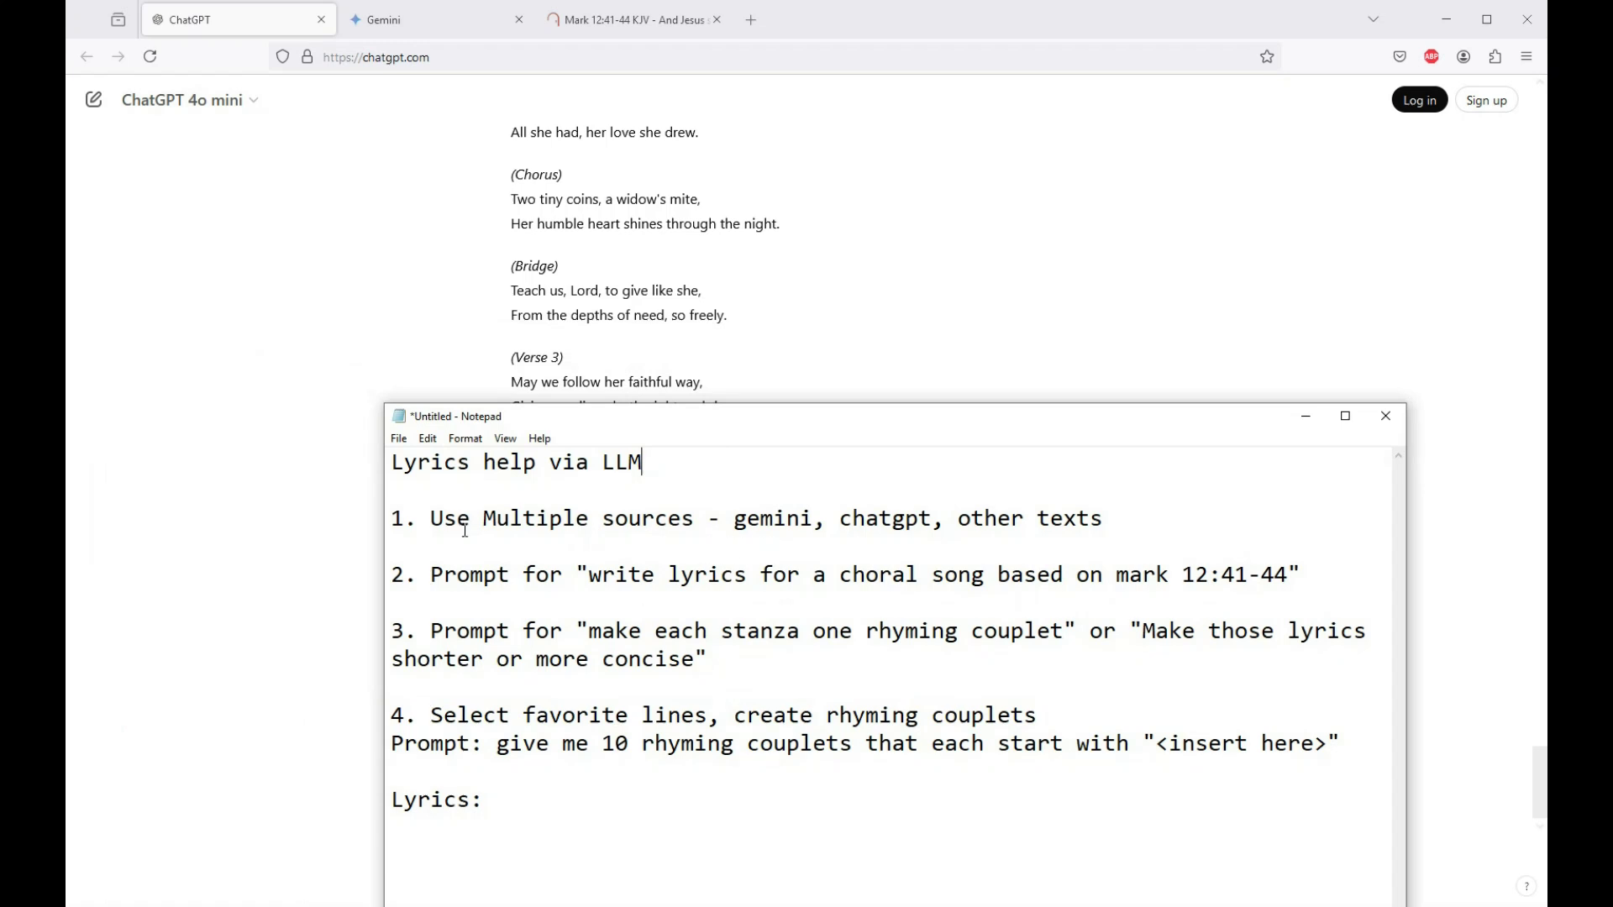
click(152, 58)
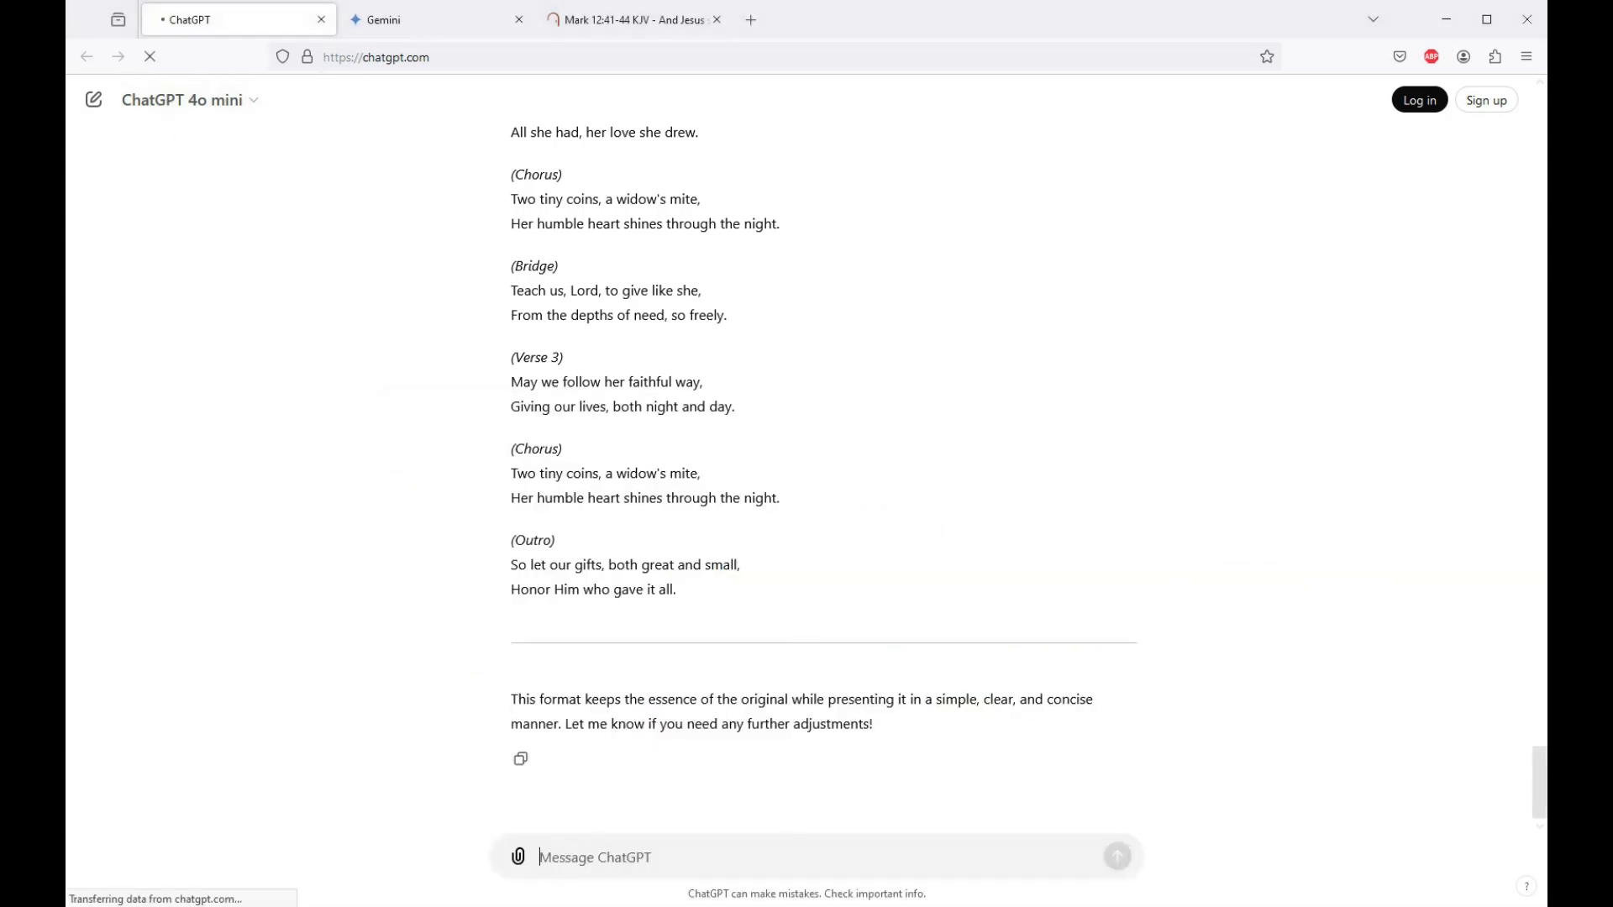
click(417, 18)
click(607, 25)
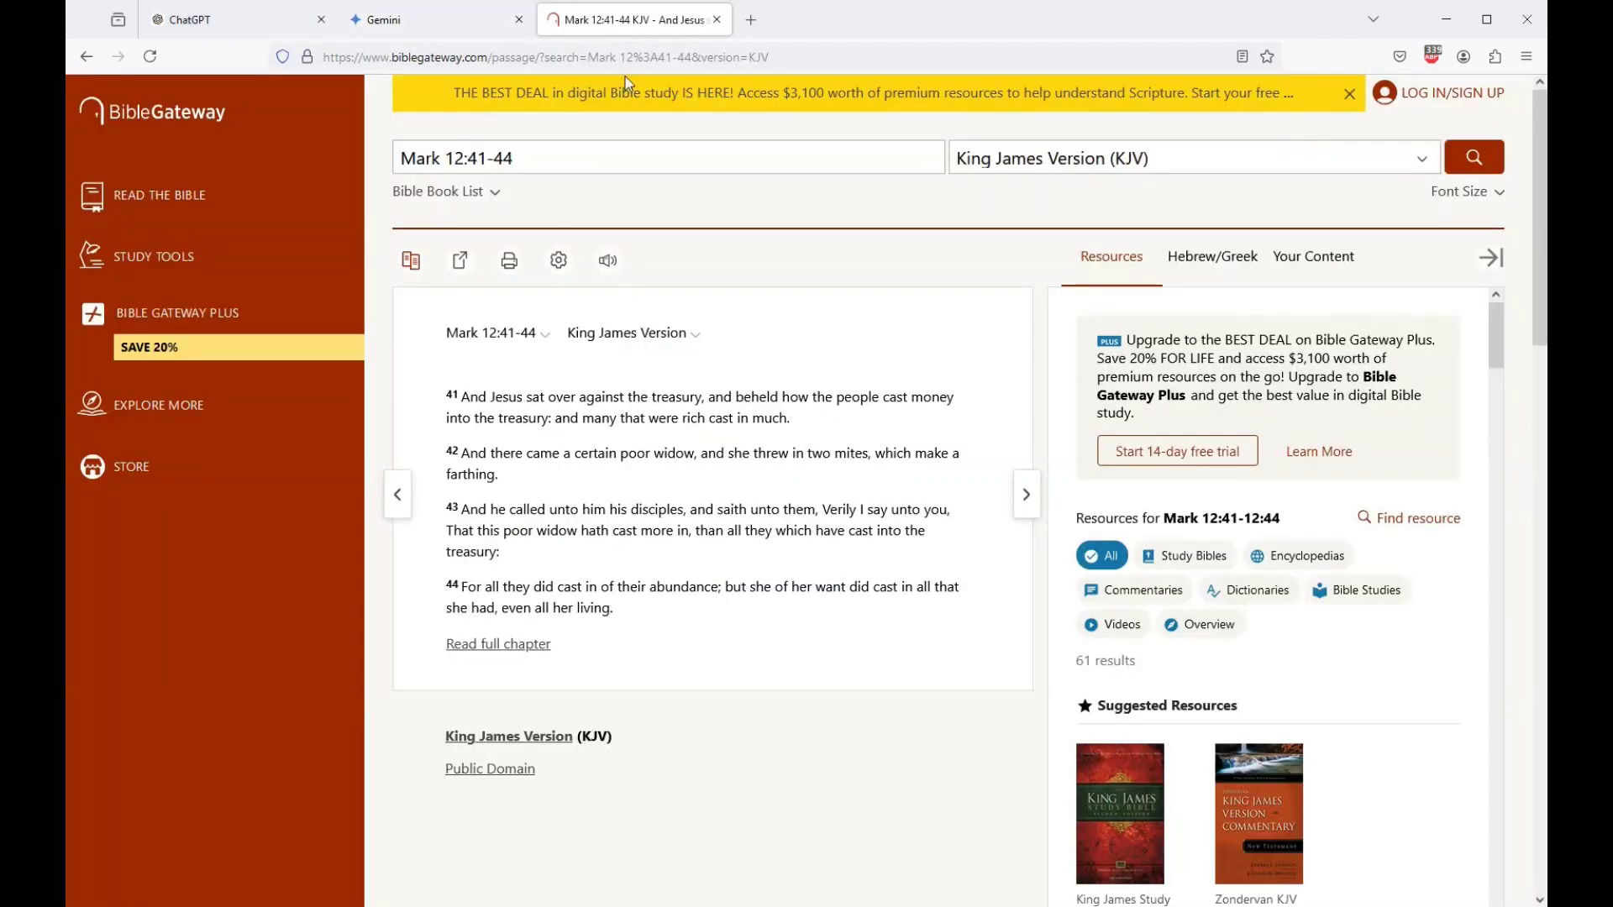
click(224, 32)
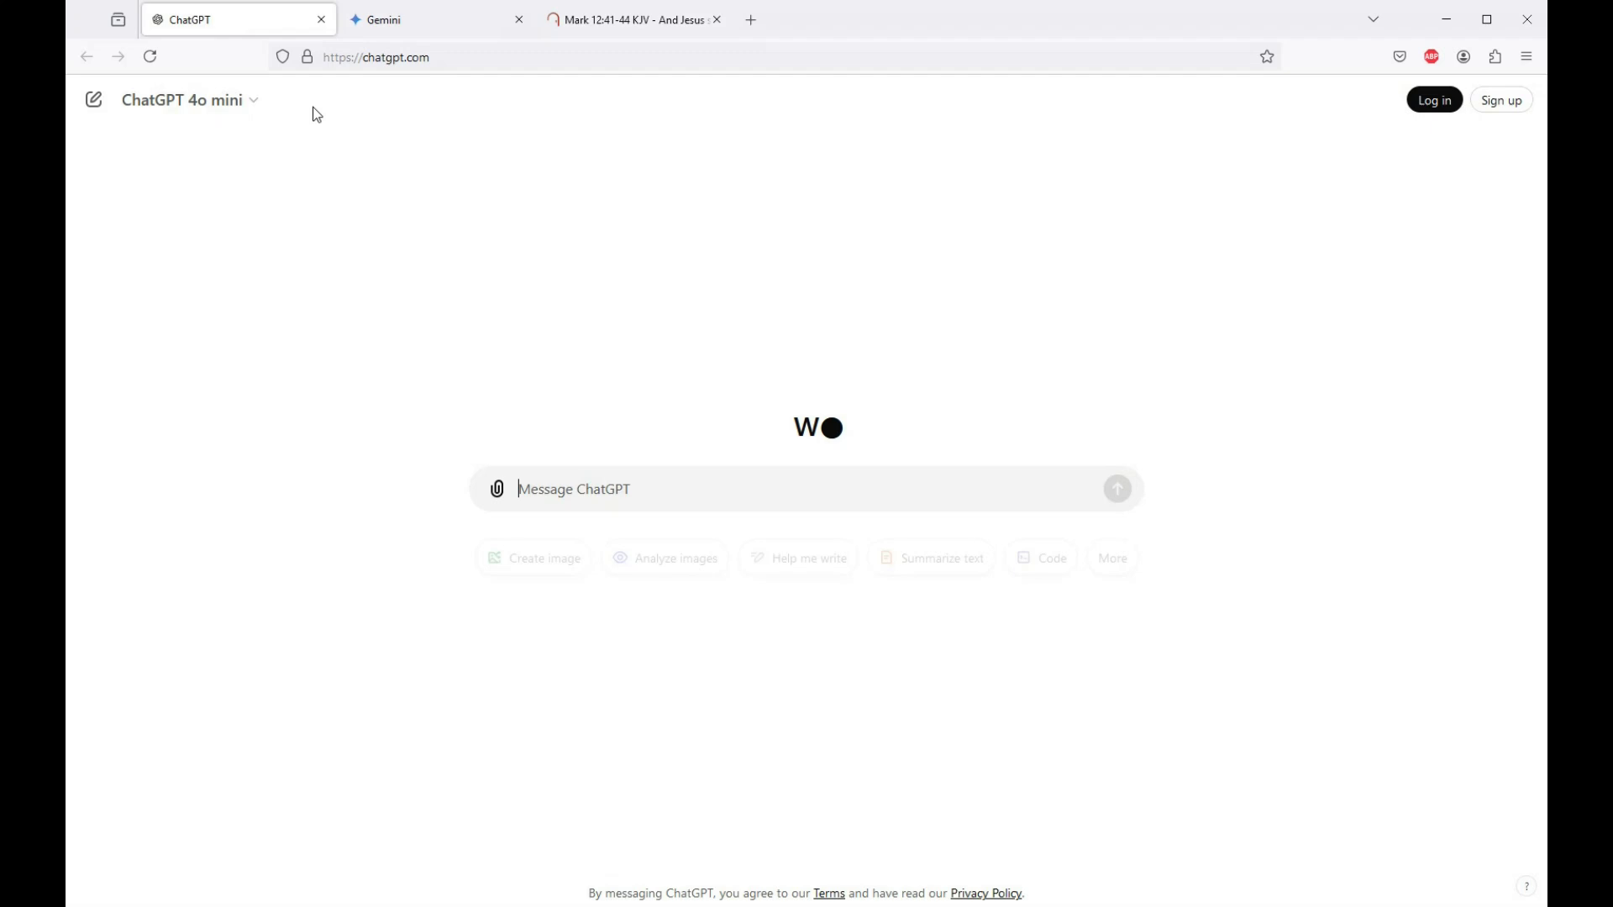
key(alt+Tab)
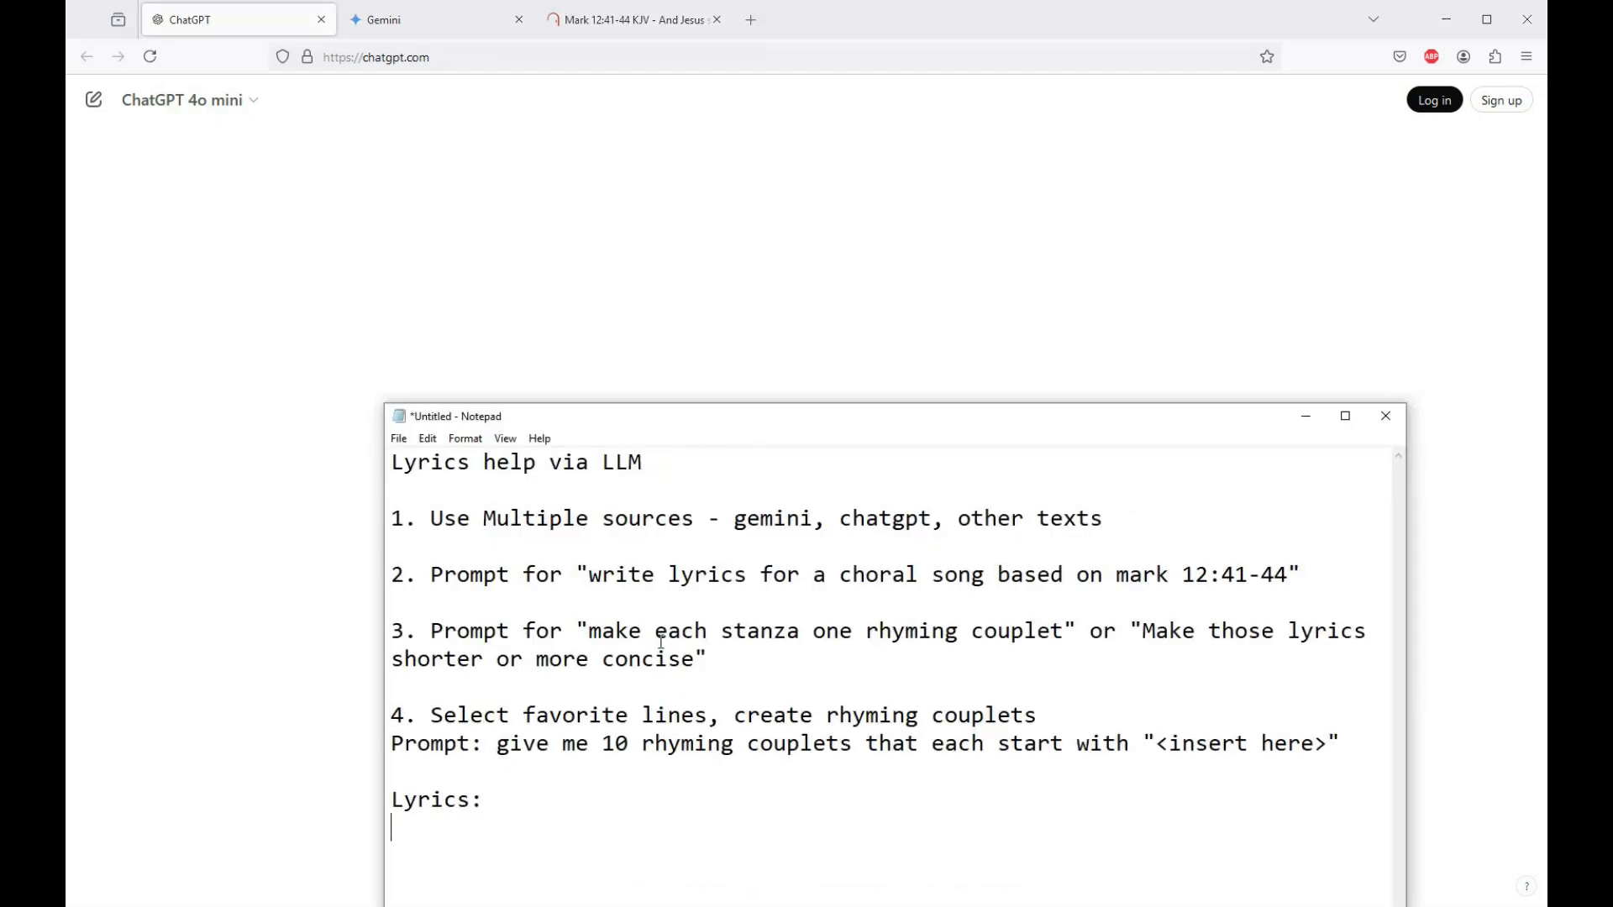
Step: Send the line-2 choral-song prompt from the notes to ChatGPT and read the generated lyrics
drag(432, 575, 1300, 582)
key(ctrl+c)
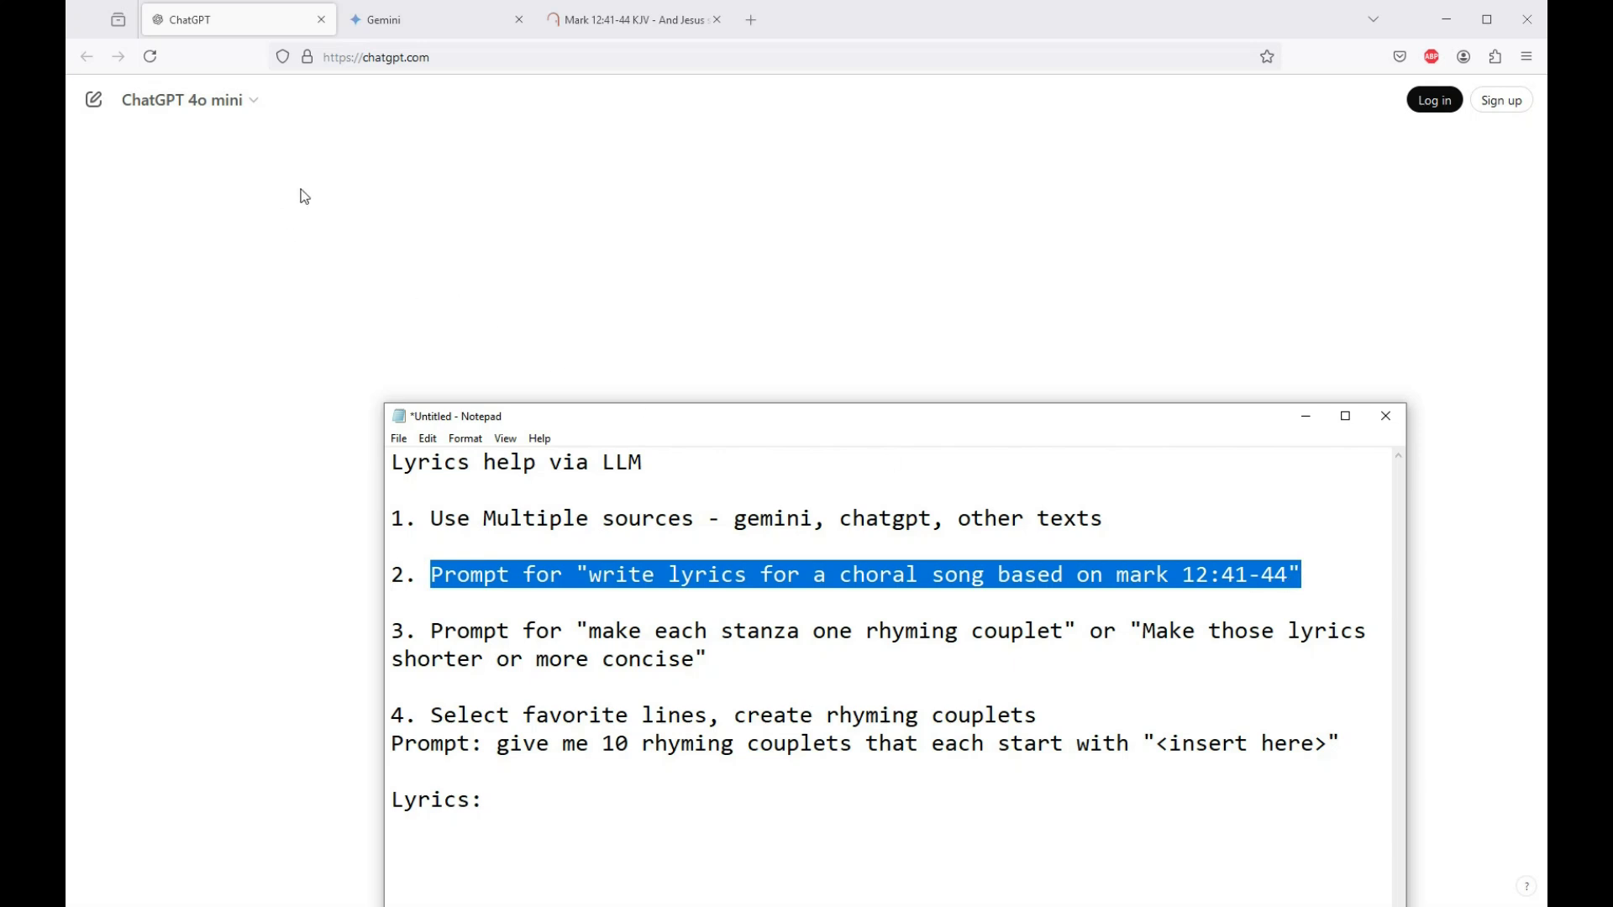
key(alt+Tab)
click(659, 494)
key(ctrl+v)
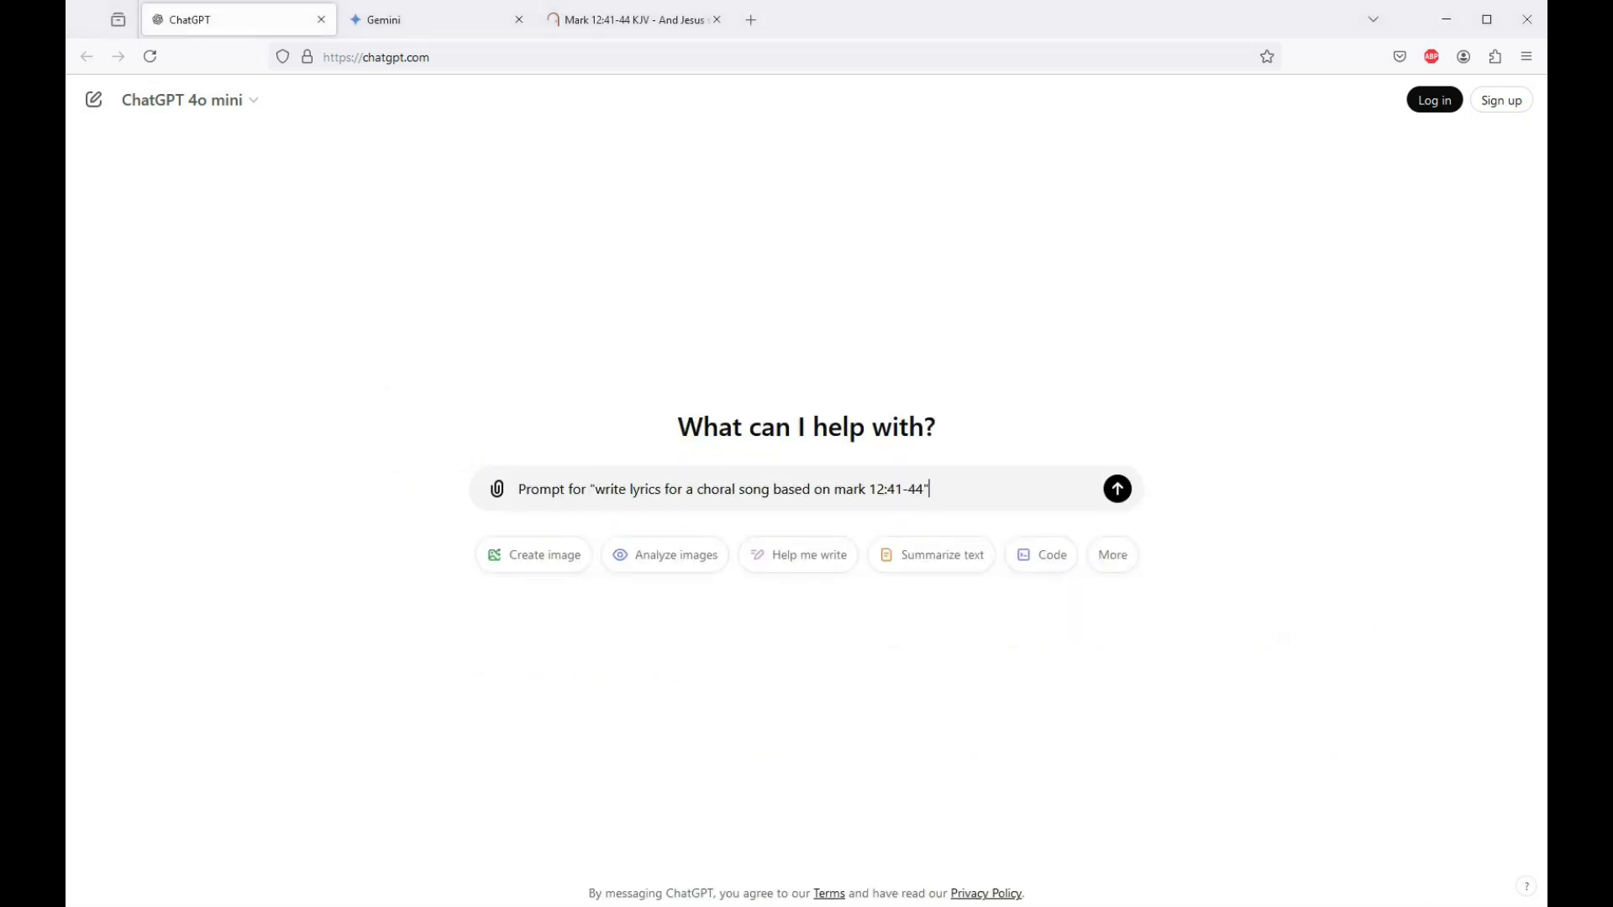
key(Return)
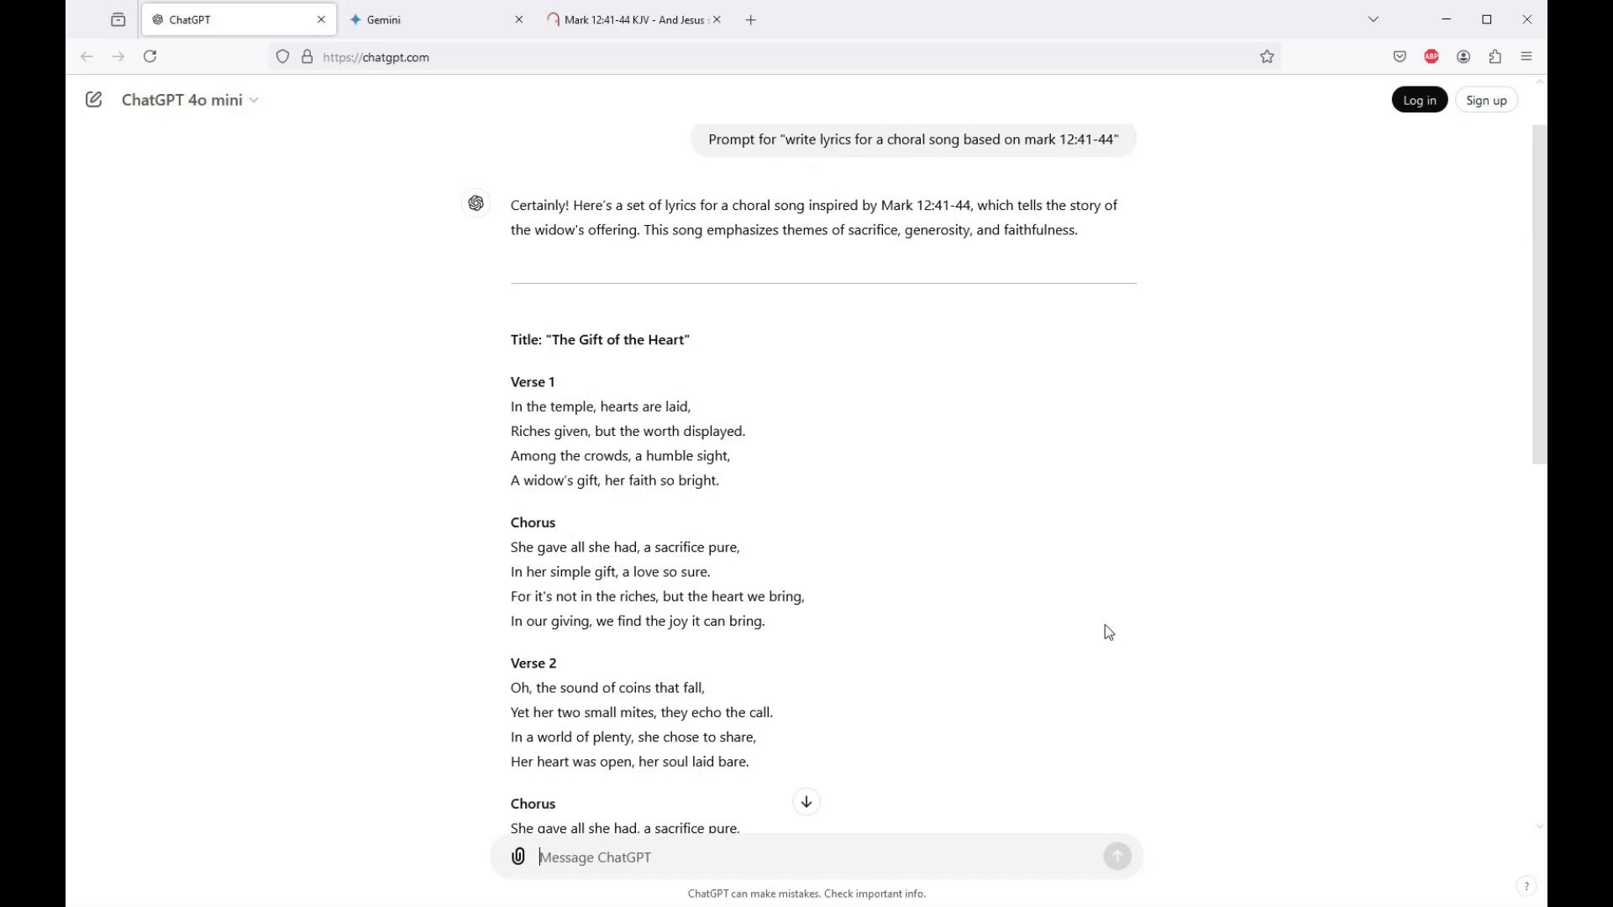
scroll(1531, 436, down, 3)
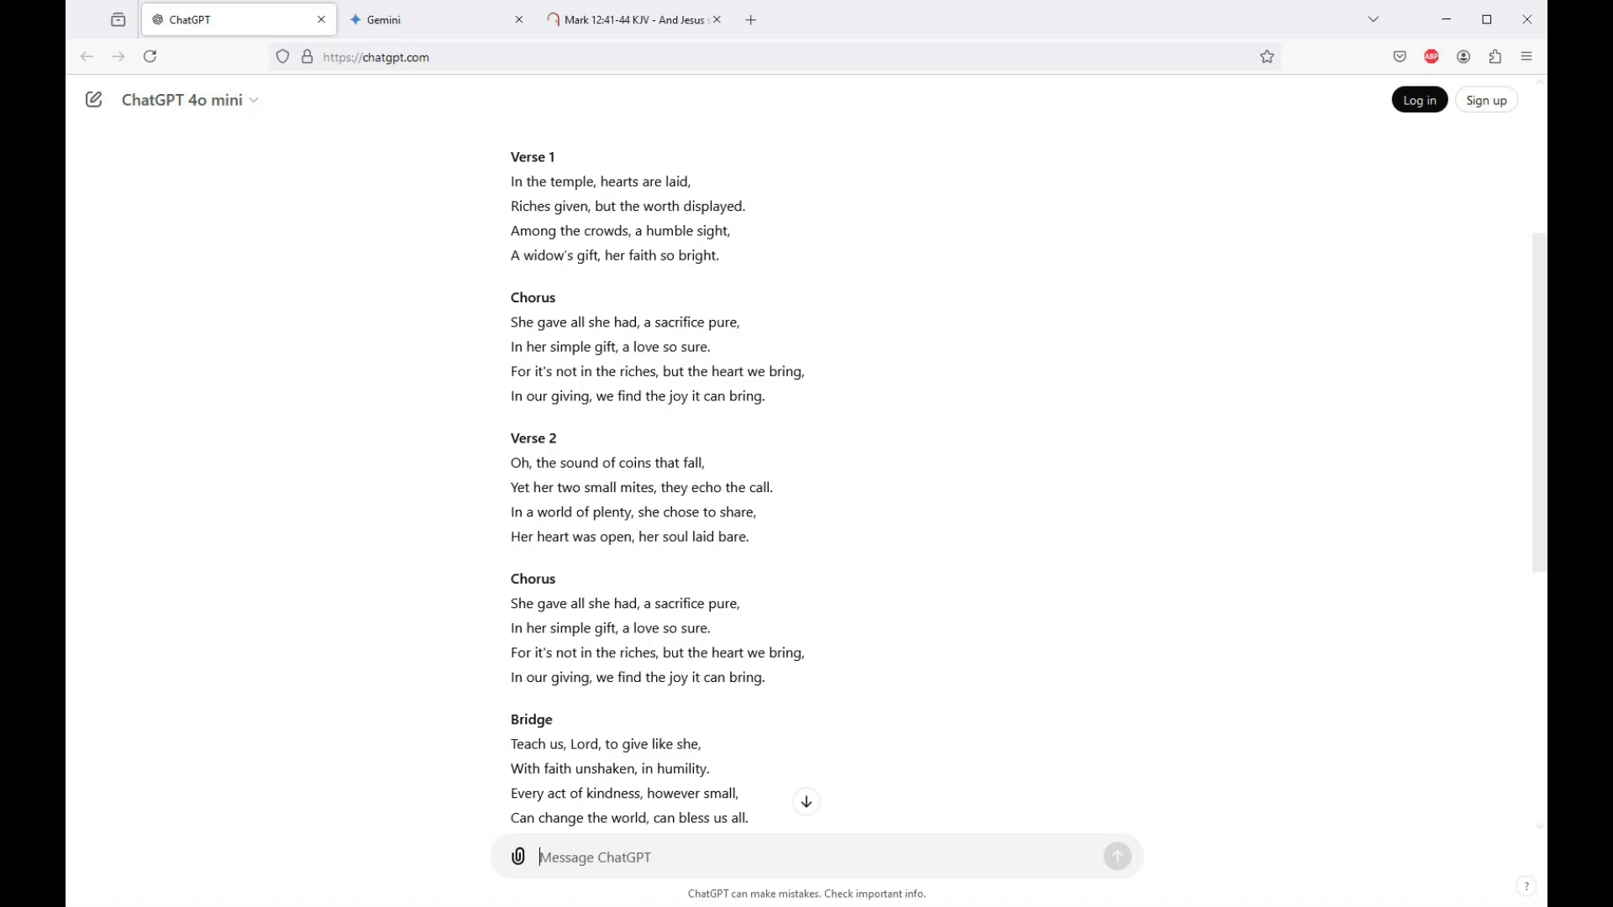
Step: Copy the 'make each stanza one rhyming couplet' prompt from the notes
key(alt+Tab)
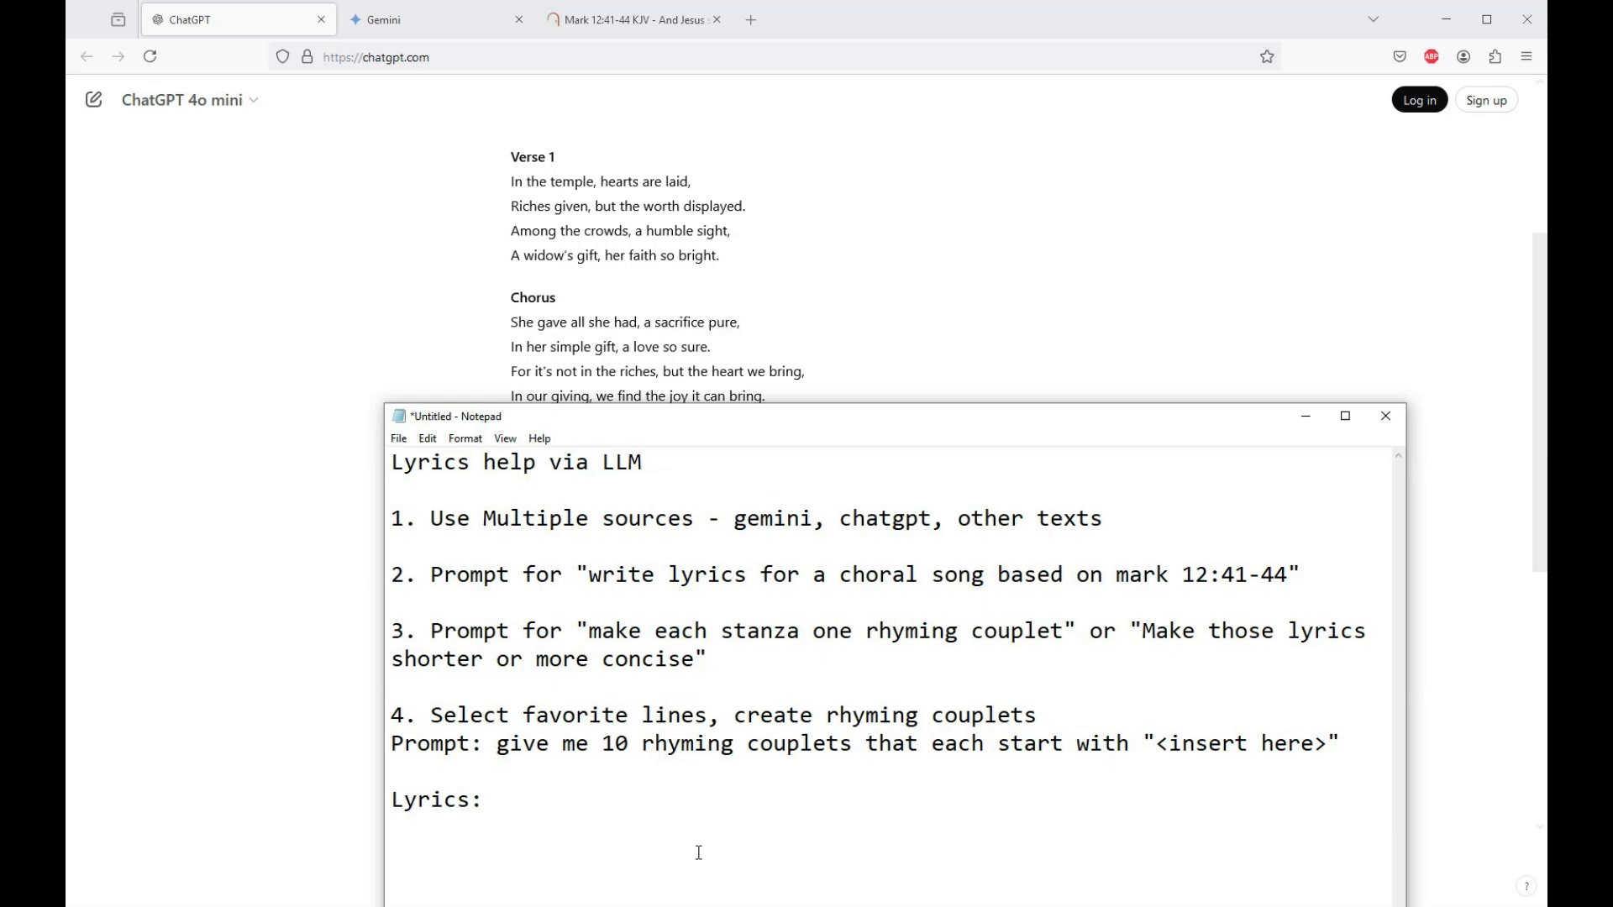
drag(579, 630, 761, 630)
click(721, 629)
drag(596, 630, 1065, 631)
key(ctrl+c)
click(262, 481)
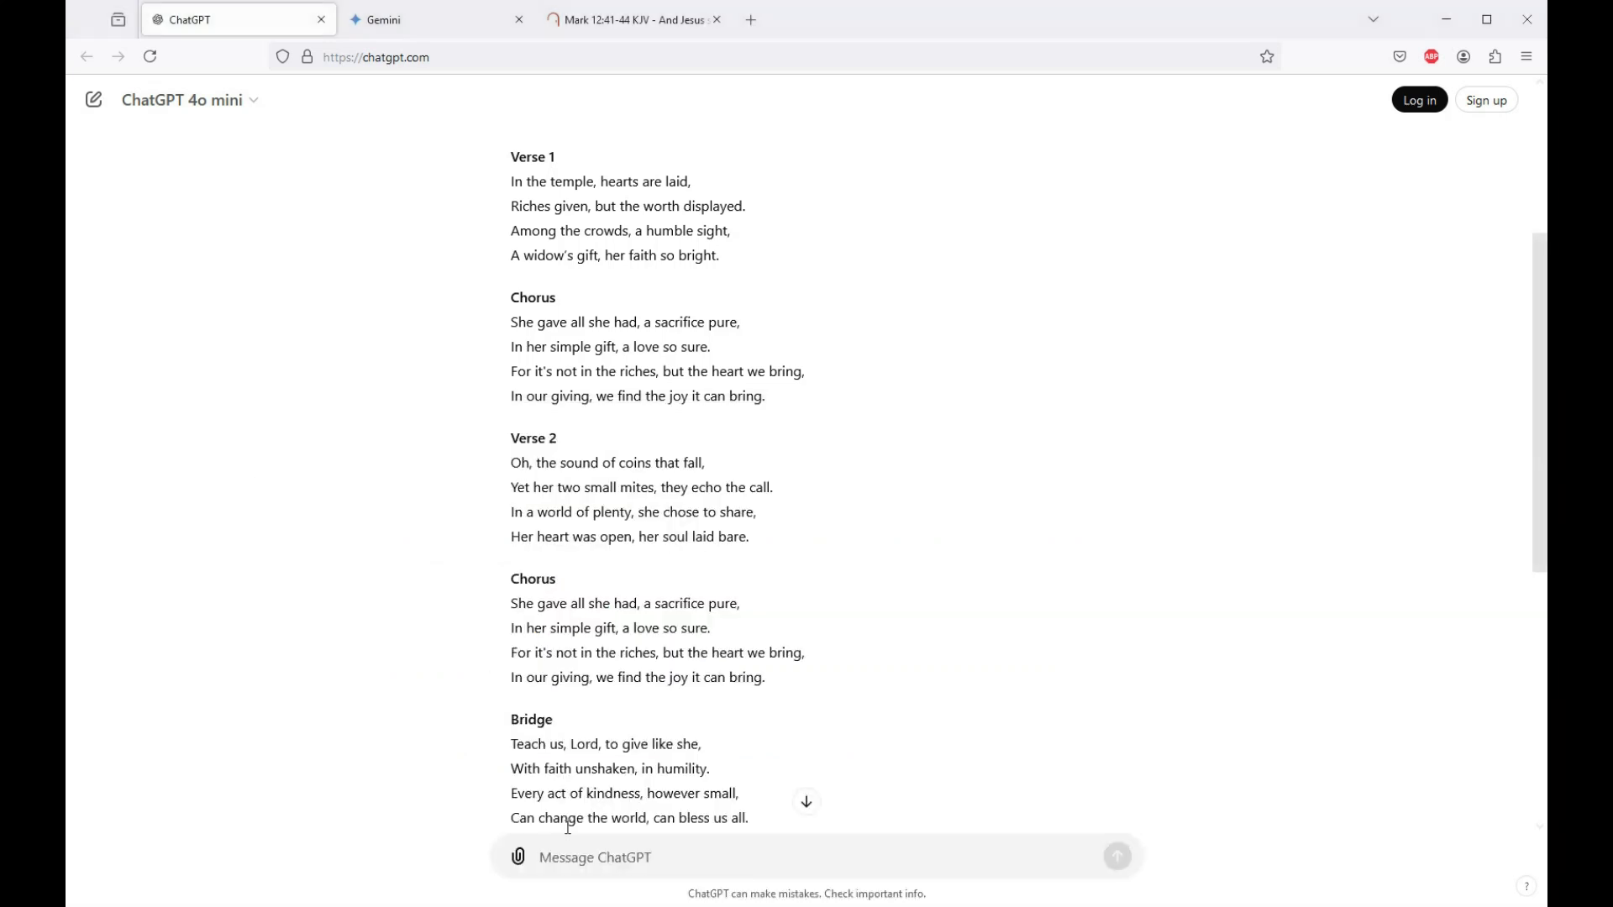
Step: Send the rhyming-couplet request to ChatGPT and scroll through the rewritten lyrics
click(582, 859)
key(ctrl+v)
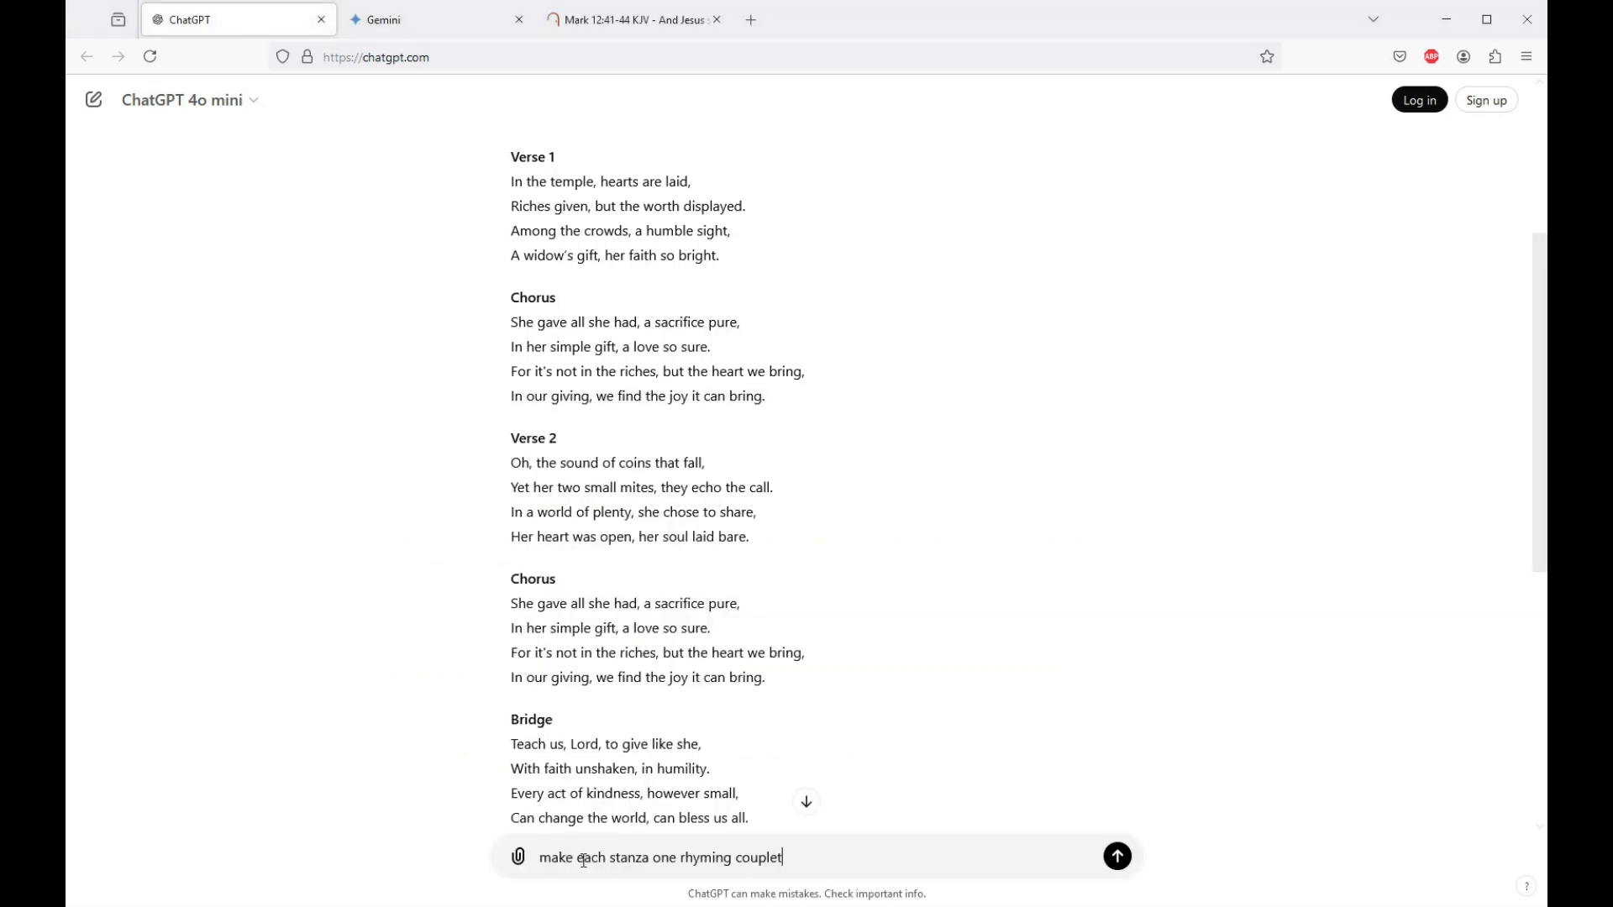
key(Return)
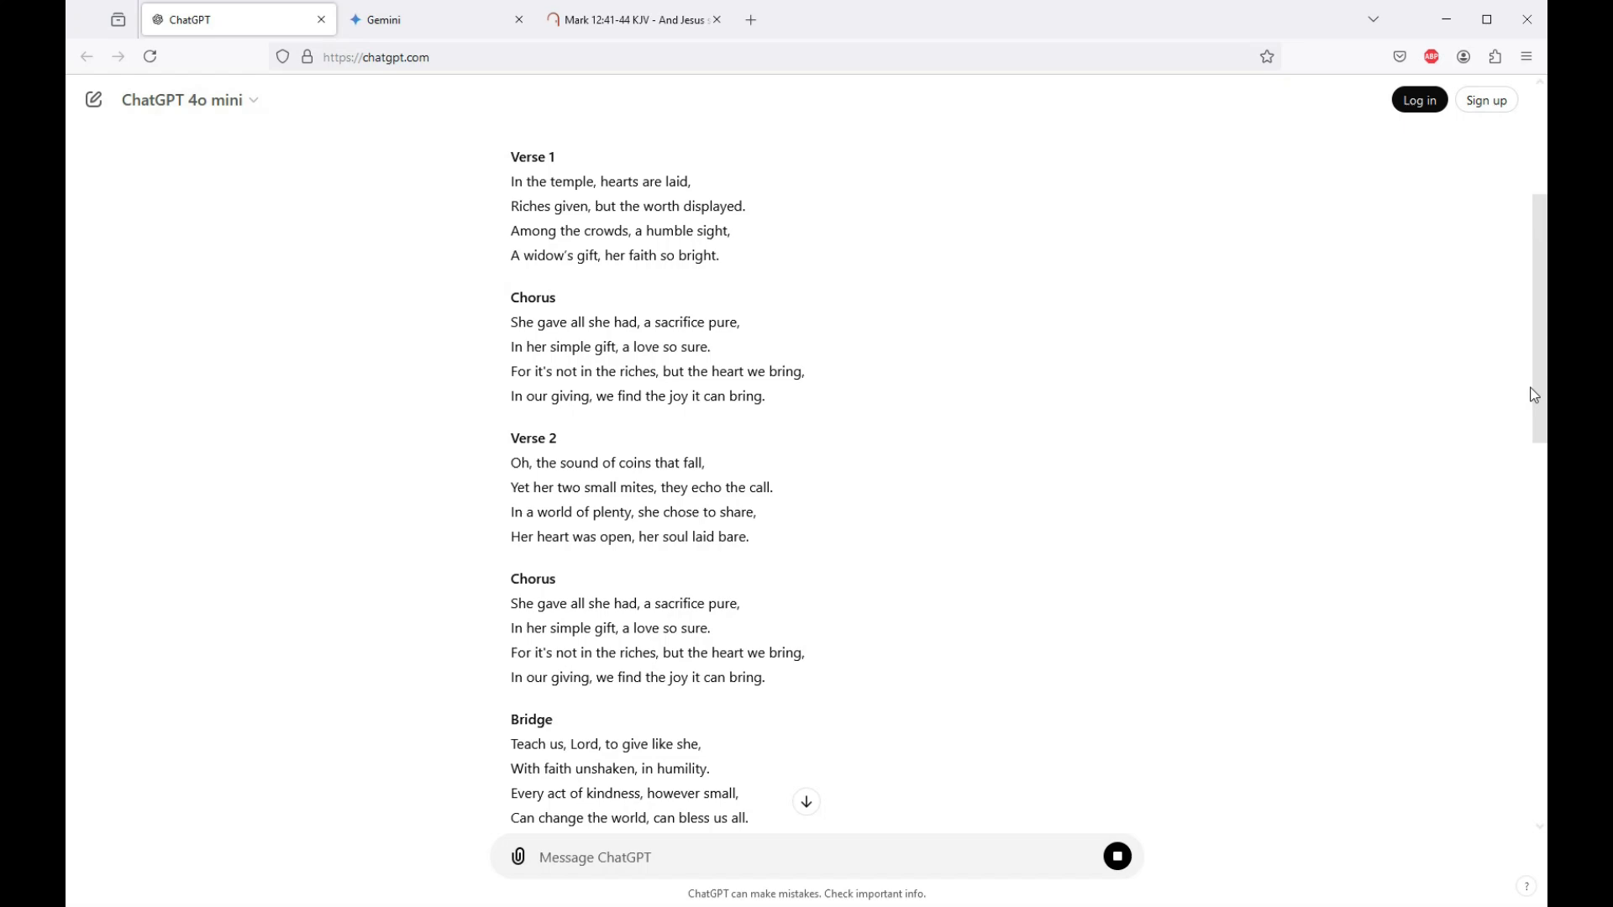
scroll(1537, 420, down, 3)
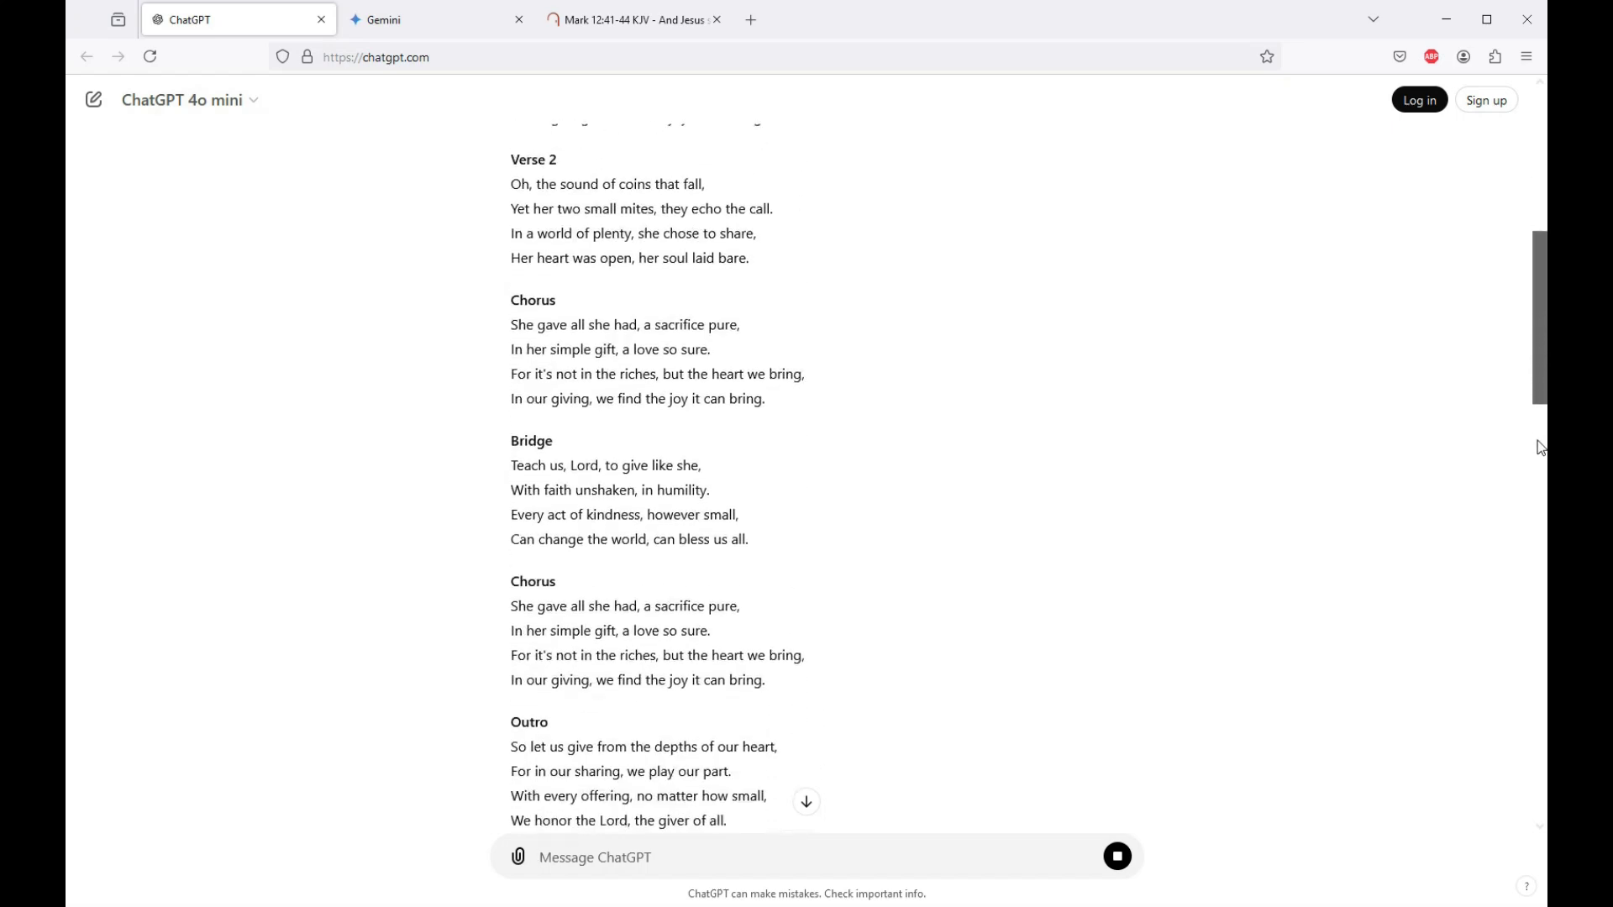
scroll(1541, 447, down, 8)
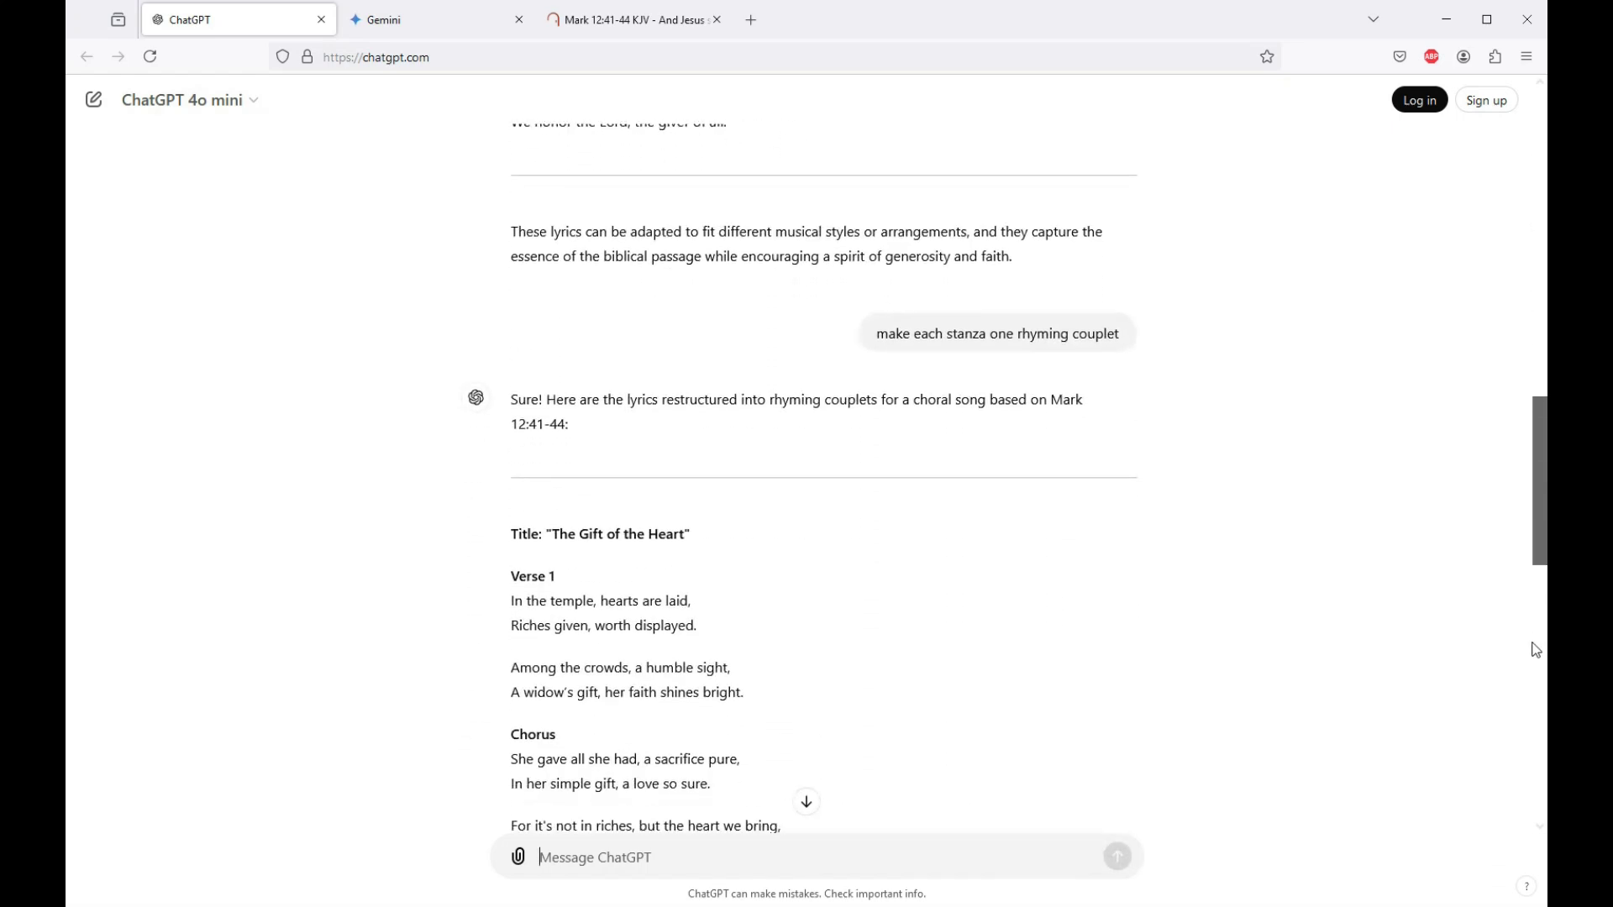
scroll(1535, 649, down, 4)
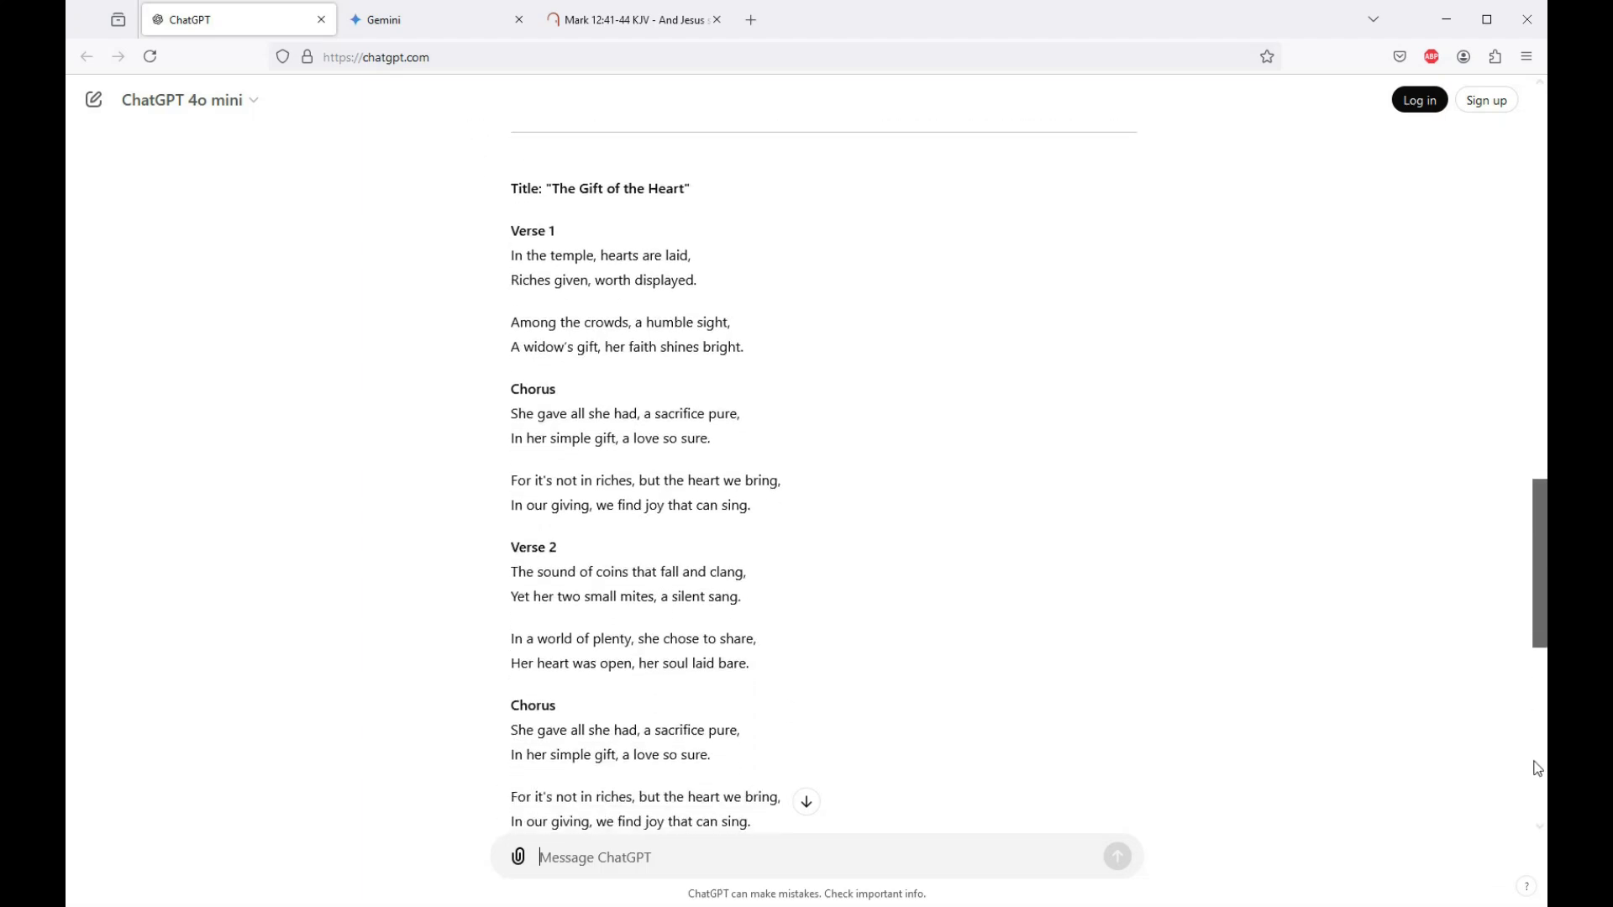
scroll(1537, 768, down, 3)
Step: Copy 'Make those lyrics shorter' from the notes, send it to ChatGPT, and review the reply
key(alt+Tab)
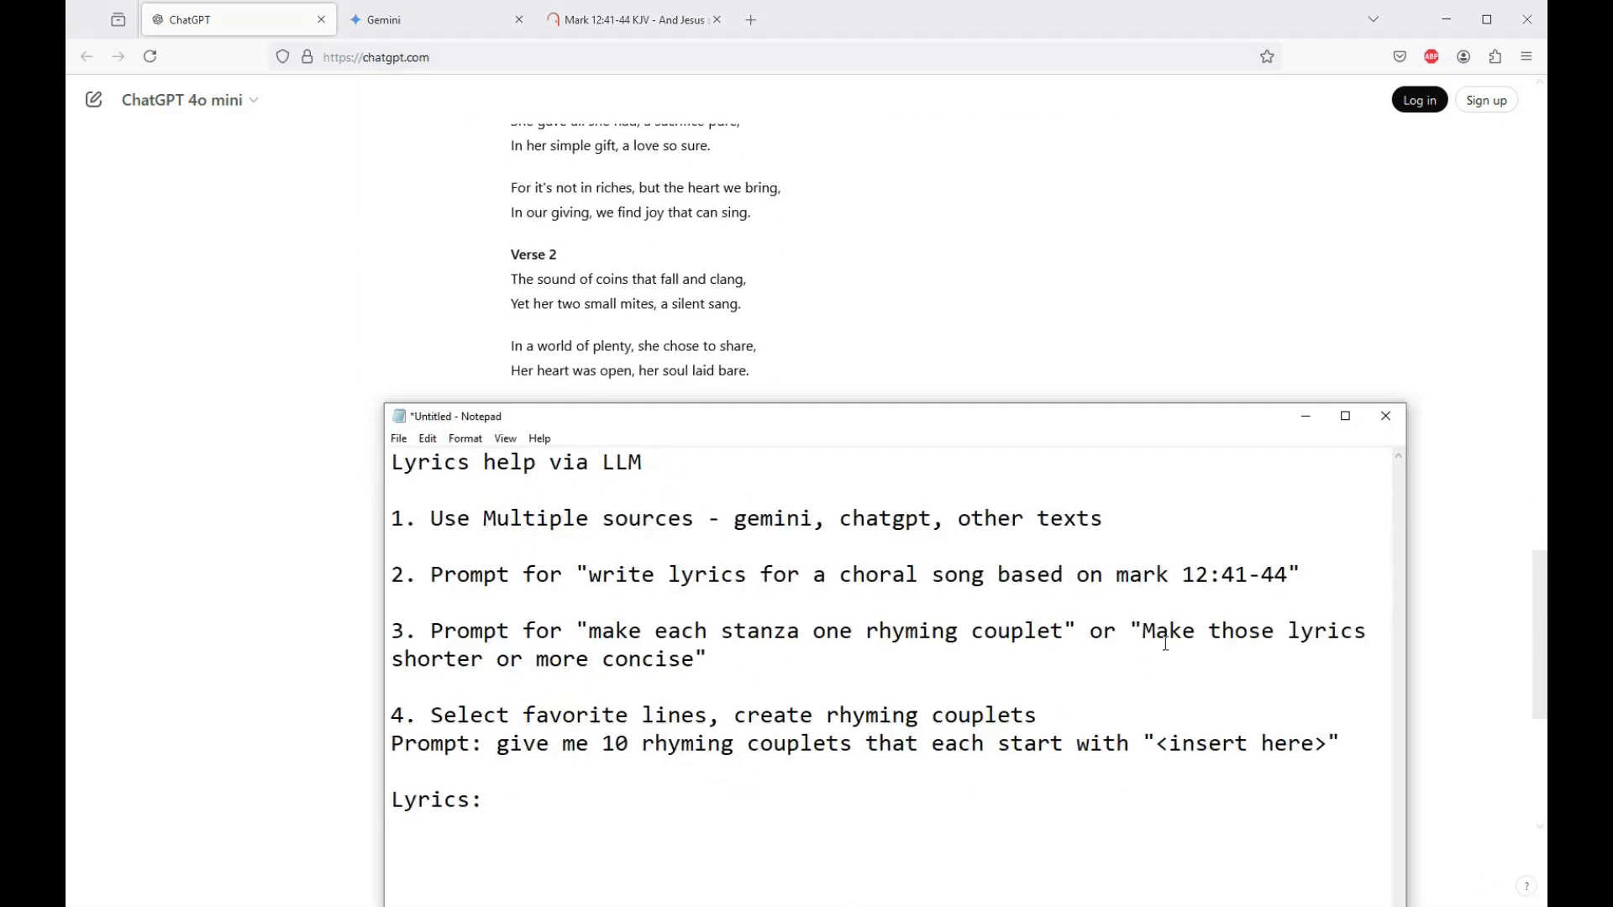
drag(1143, 631, 489, 659)
key(alt+Tab)
key(ctrl+v)
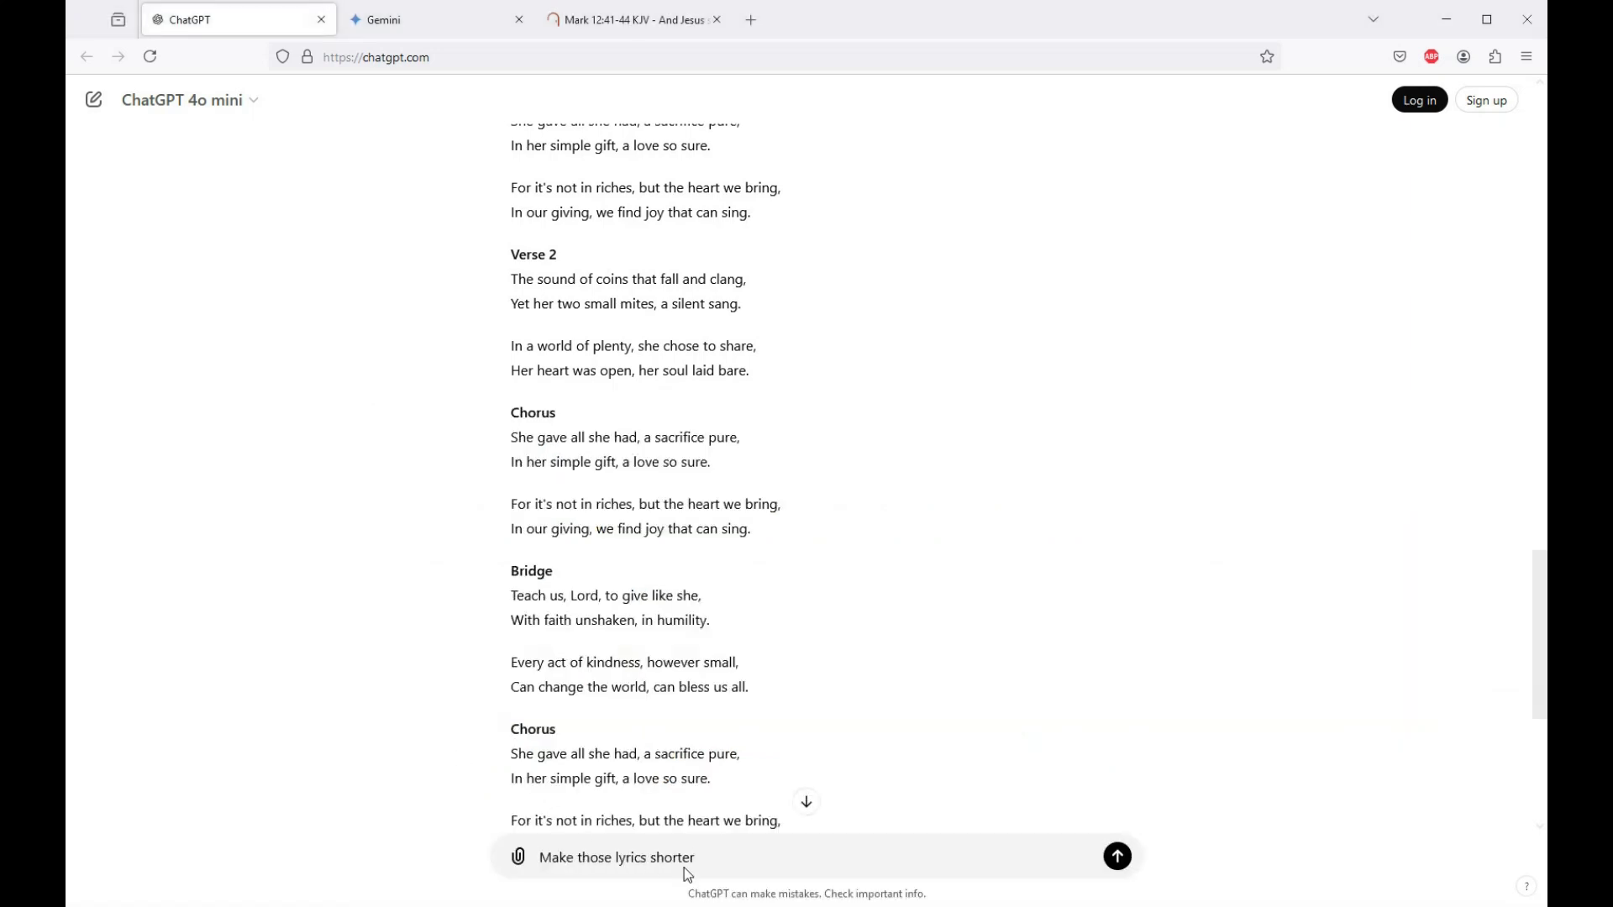
key(Return)
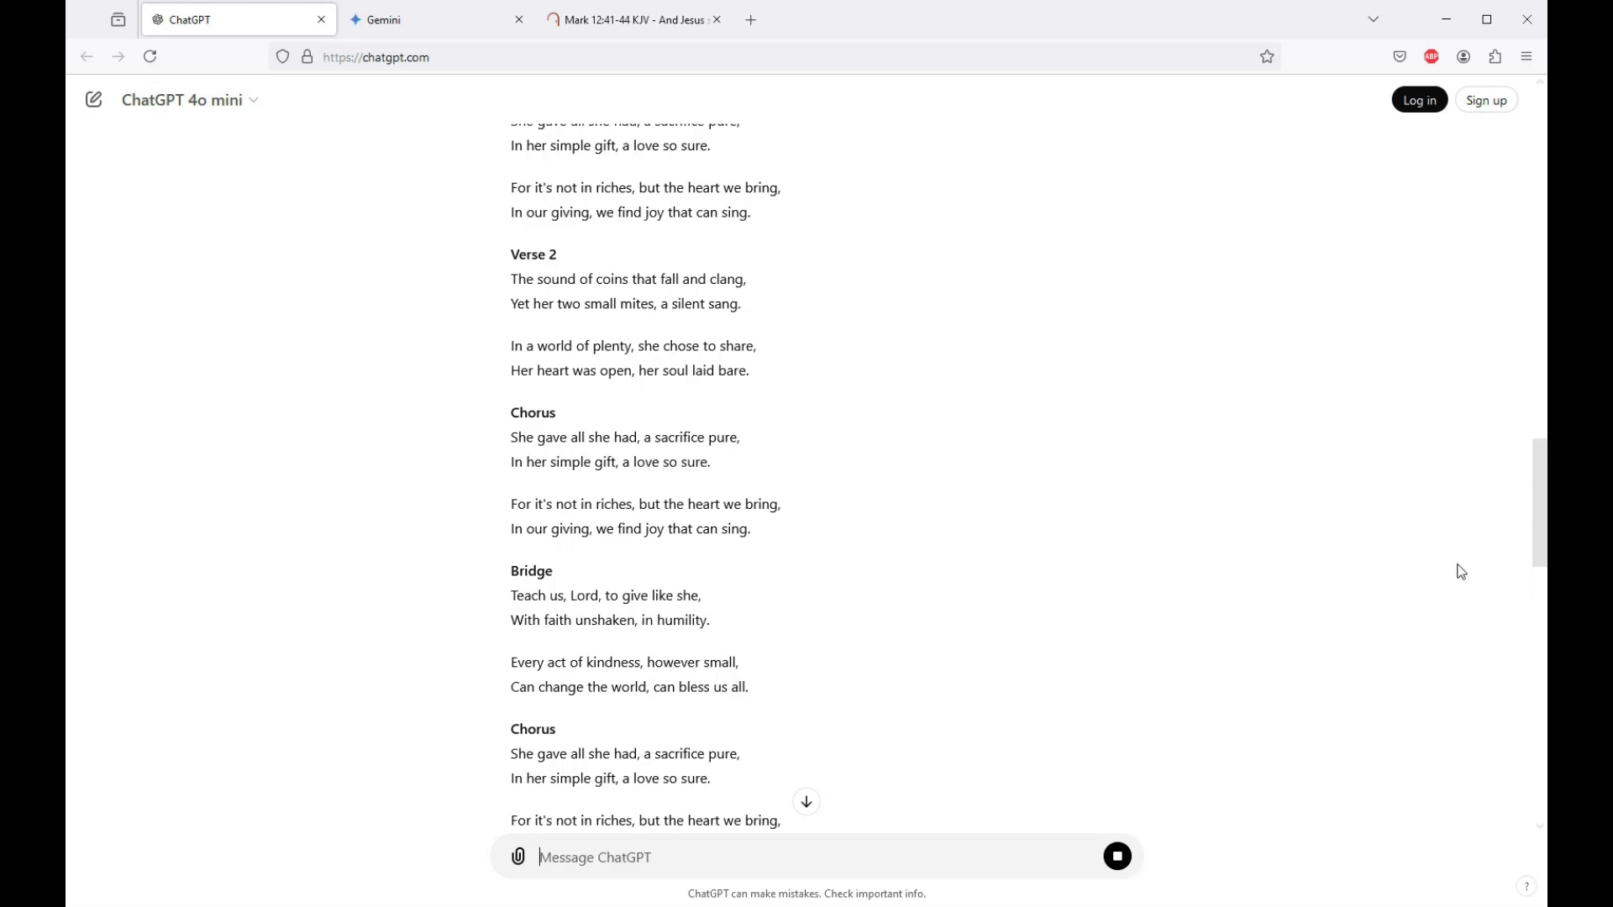
scroll(1540, 512, down, 3)
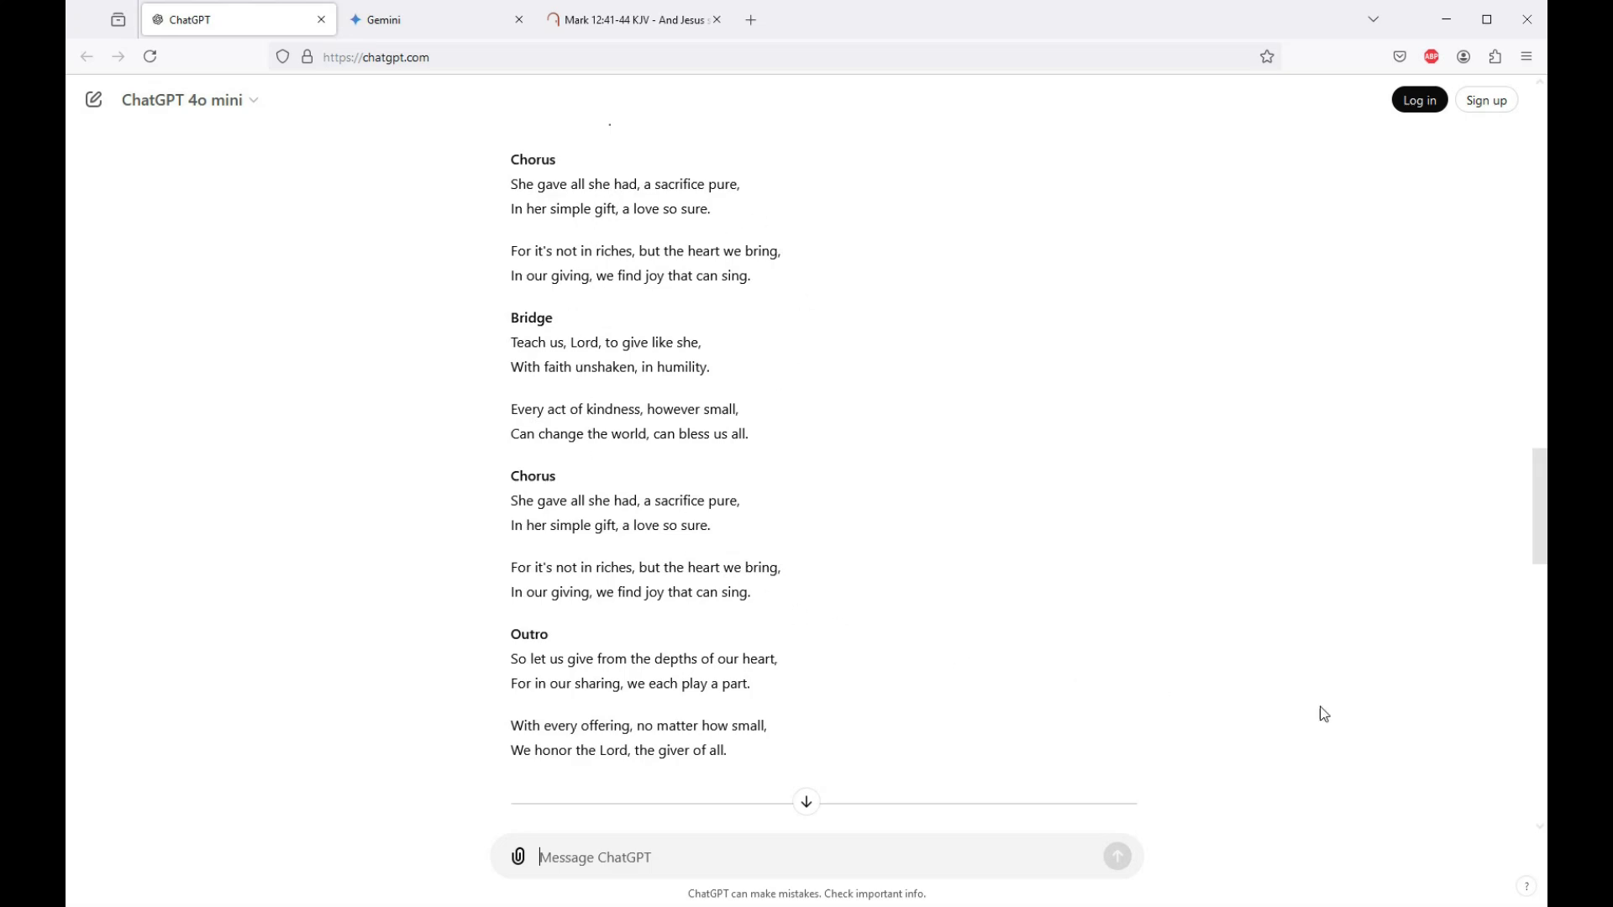
drag(1540, 544, 1542, 176)
Step: Take the line 'Two tiny coins, a widow's mite,' from Gemini's reply and paste it under Lyrics in the notes
click(435, 21)
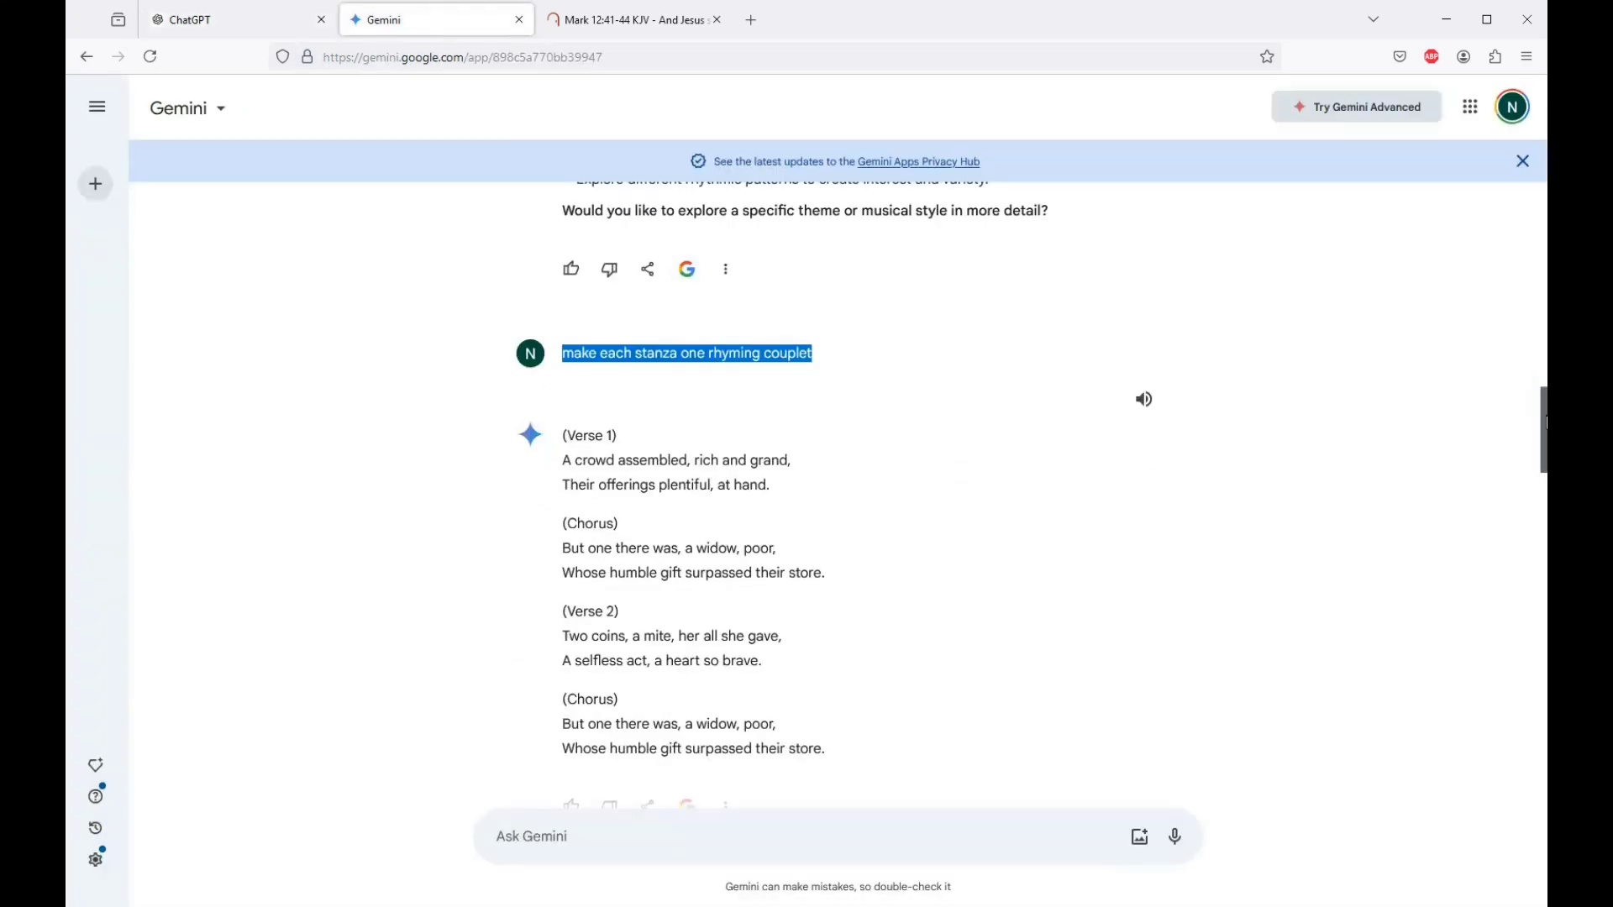
drag(1545, 420, 1543, 216)
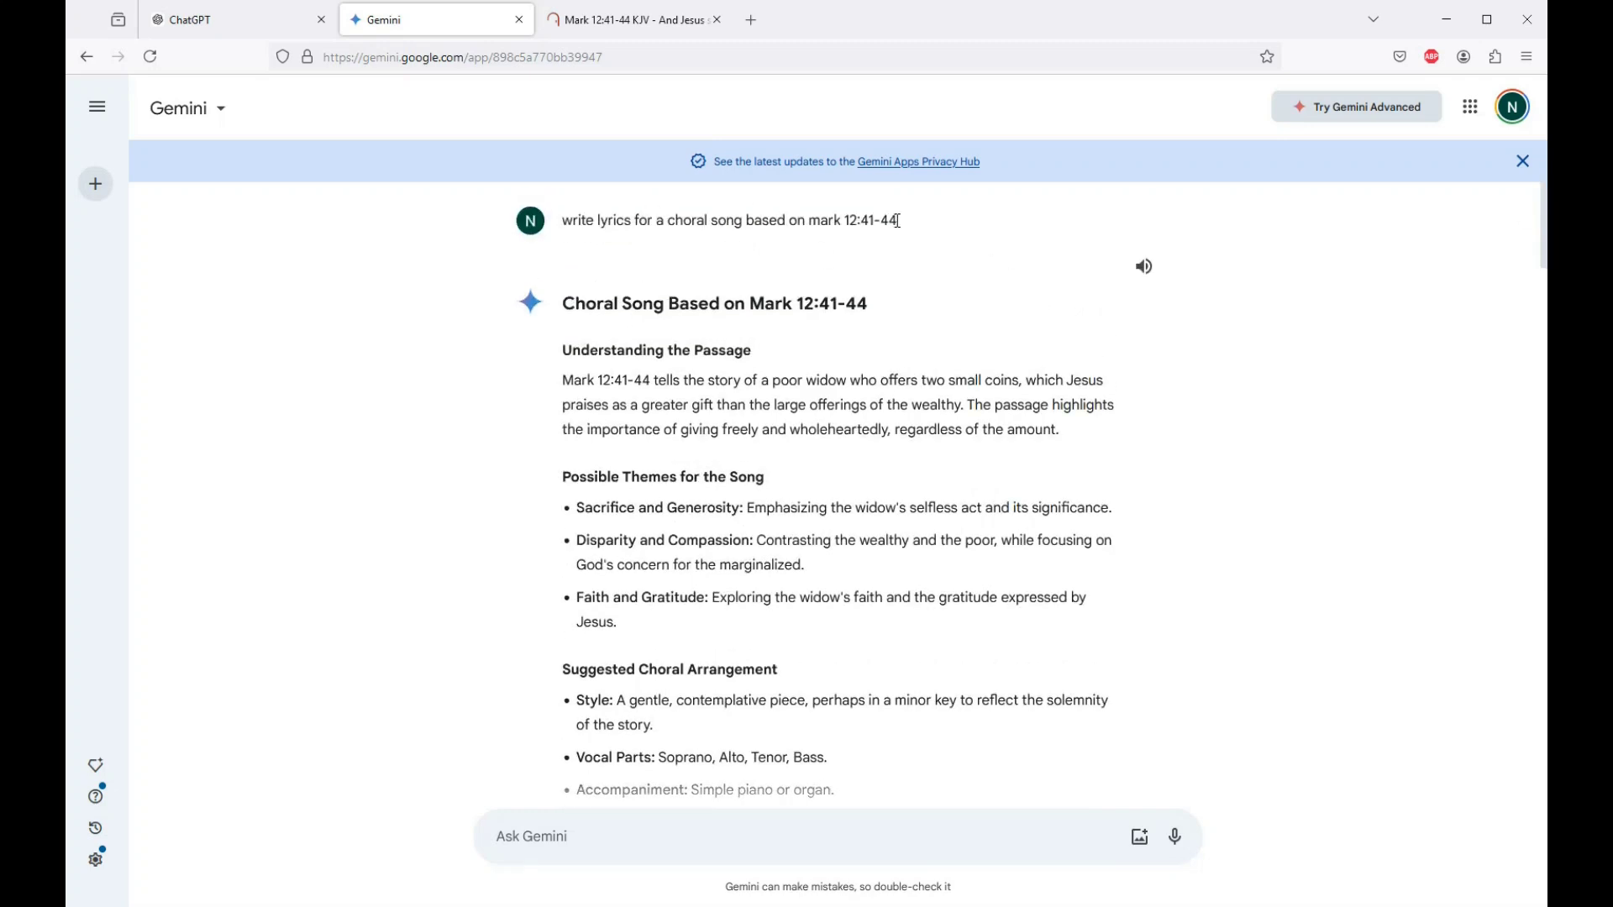
drag(1543, 233, 1526, 330)
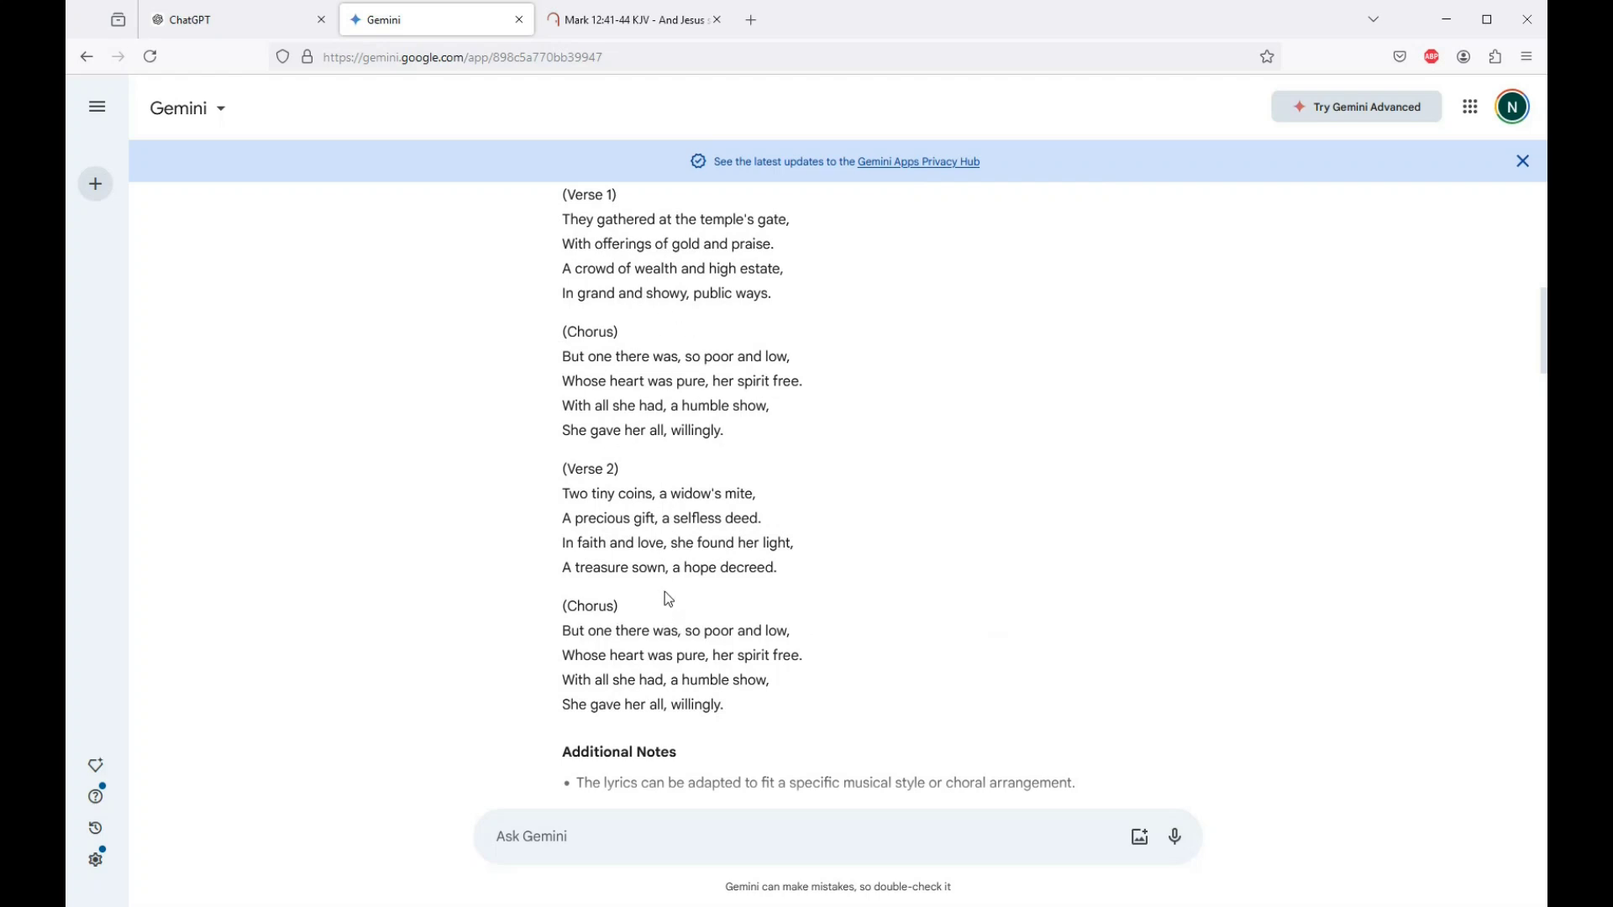
drag(761, 495, 547, 498)
key(ctrl+c)
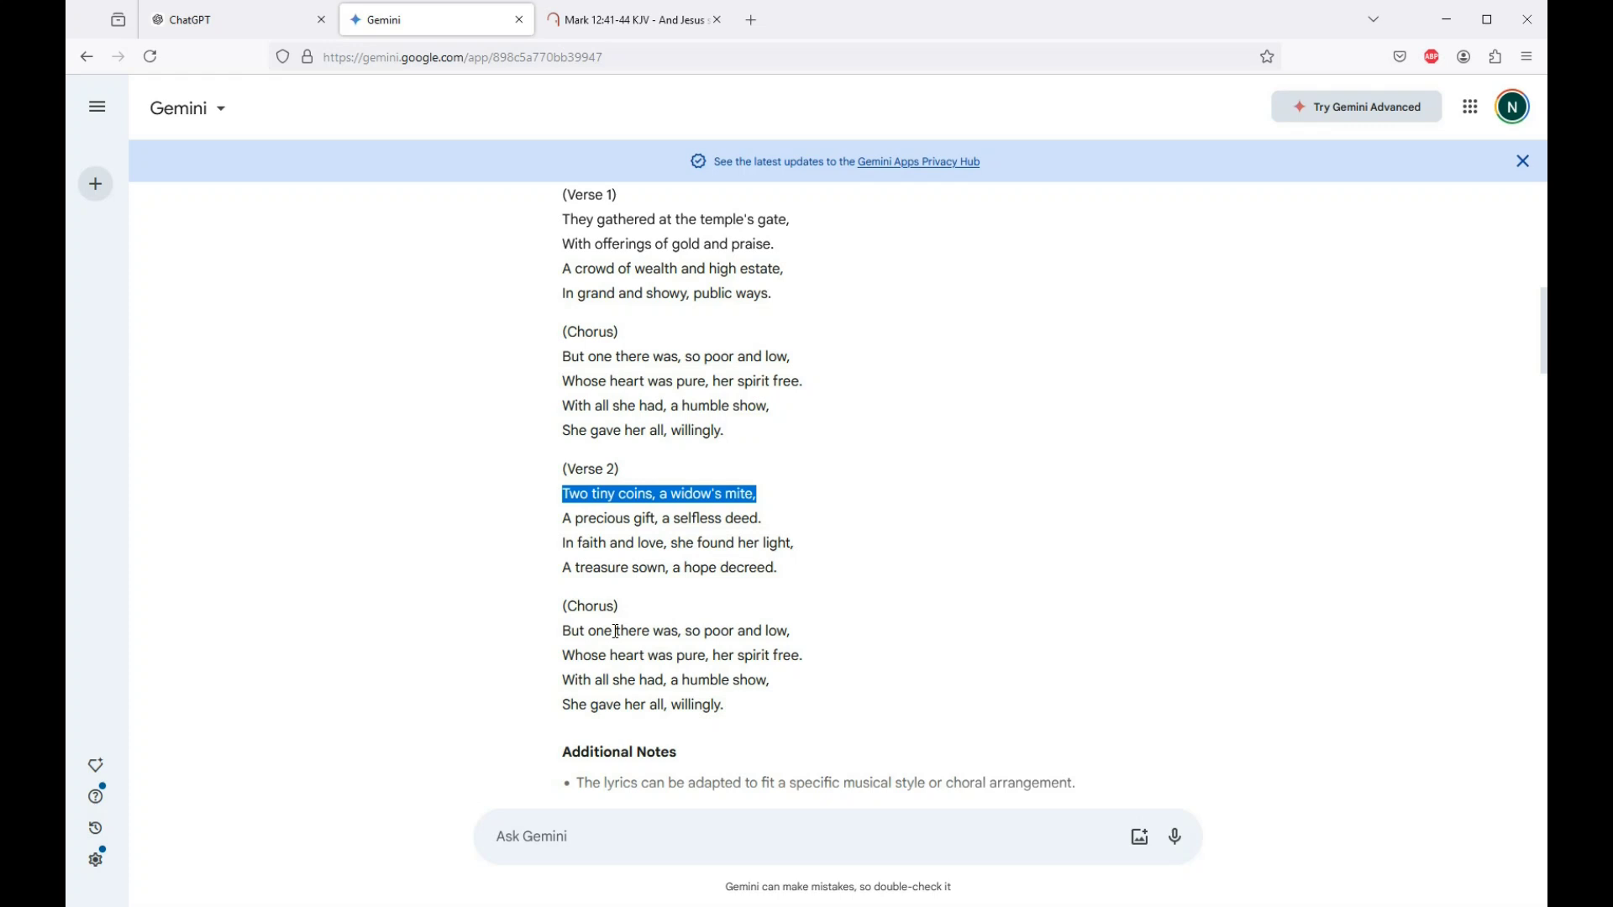
key(alt+Tab)
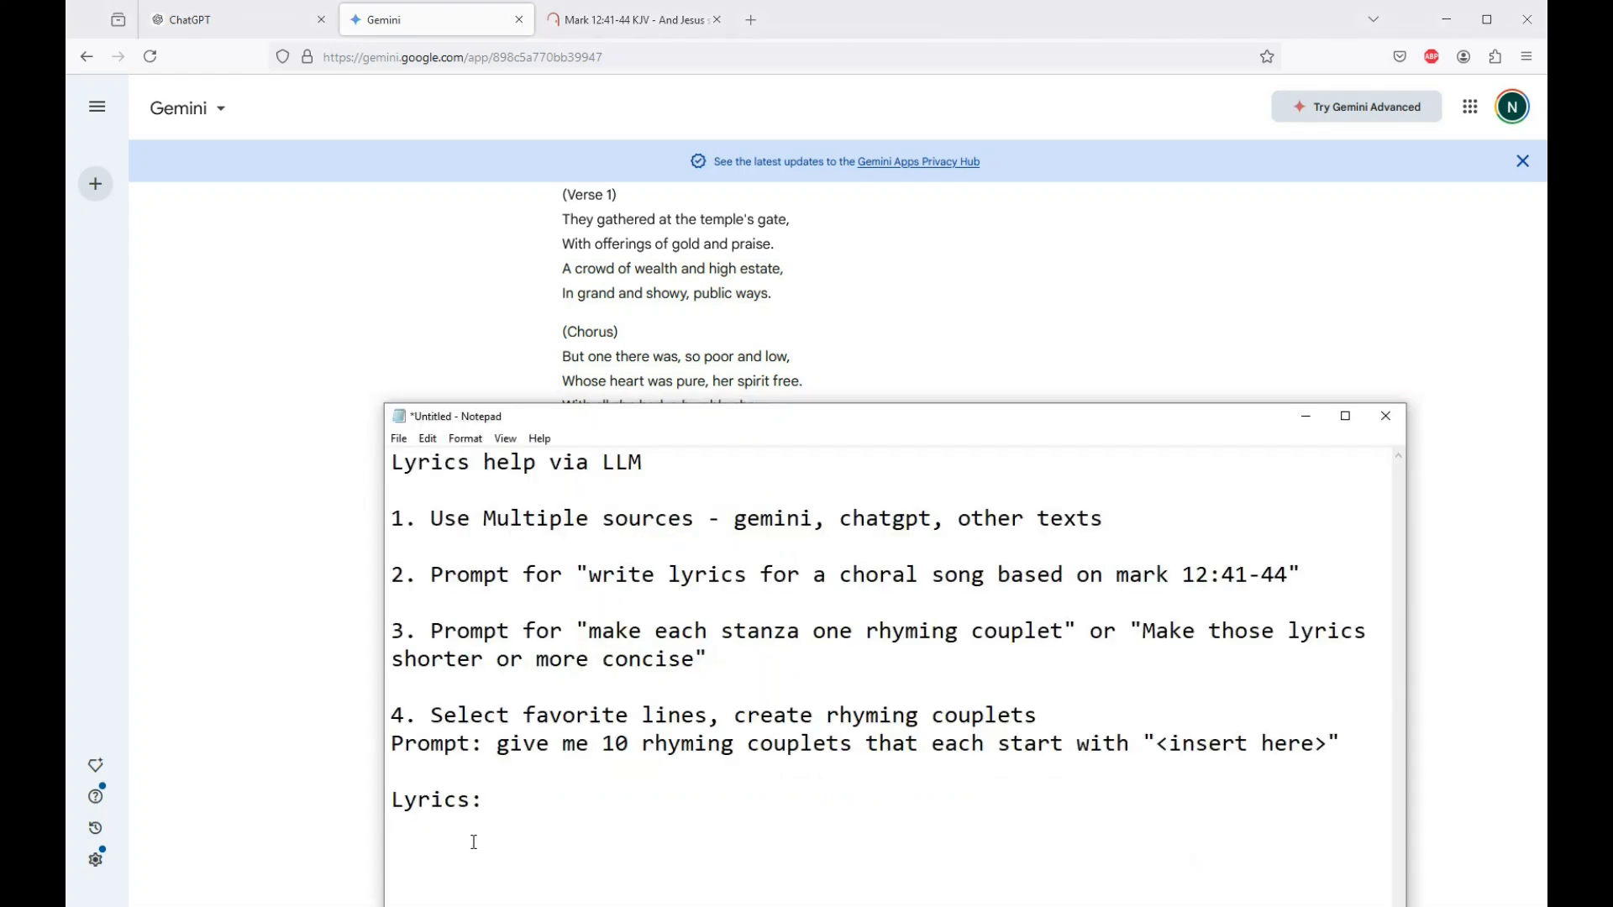
key(ctrl+v)
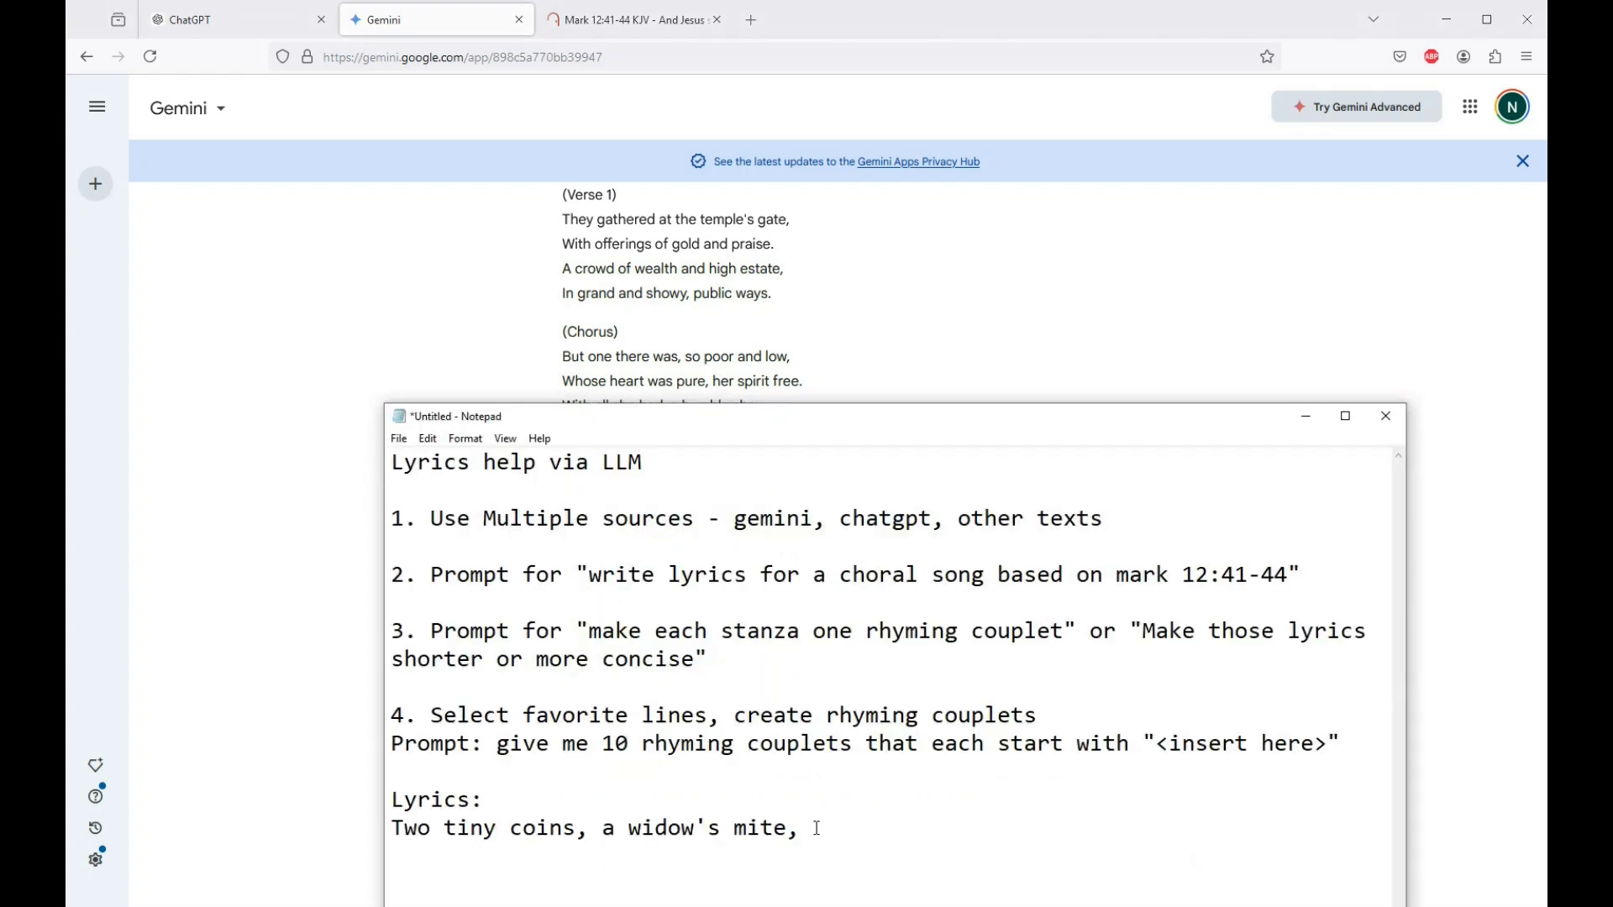
drag(807, 832, 388, 826)
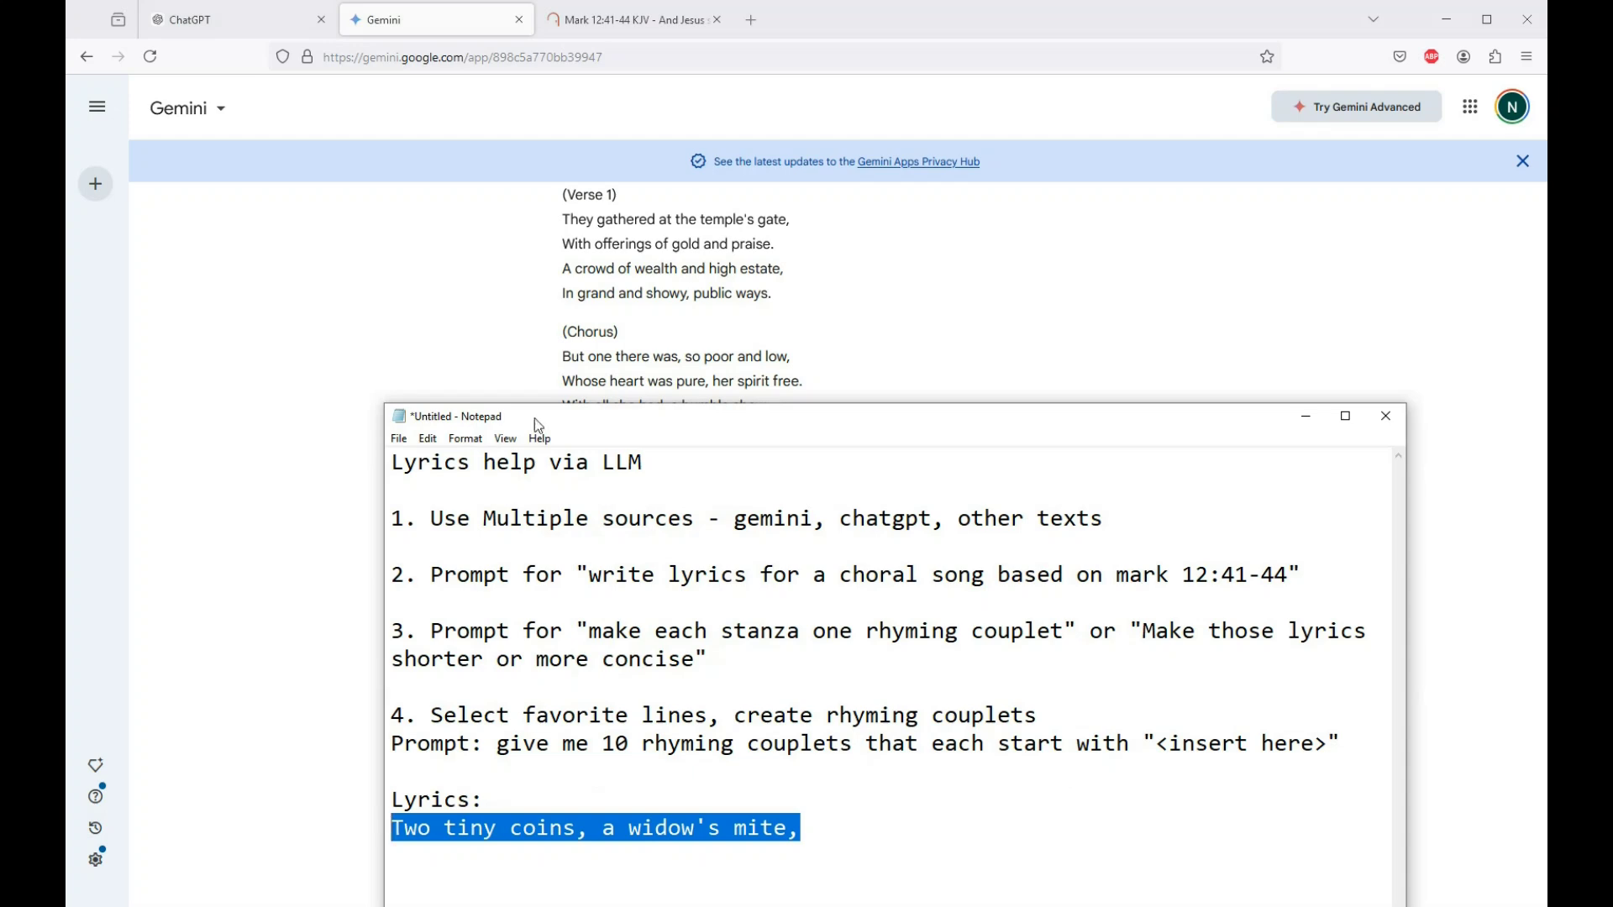
Step: Return to Gemini and scroll further through its couplet lyrics
click(887, 33)
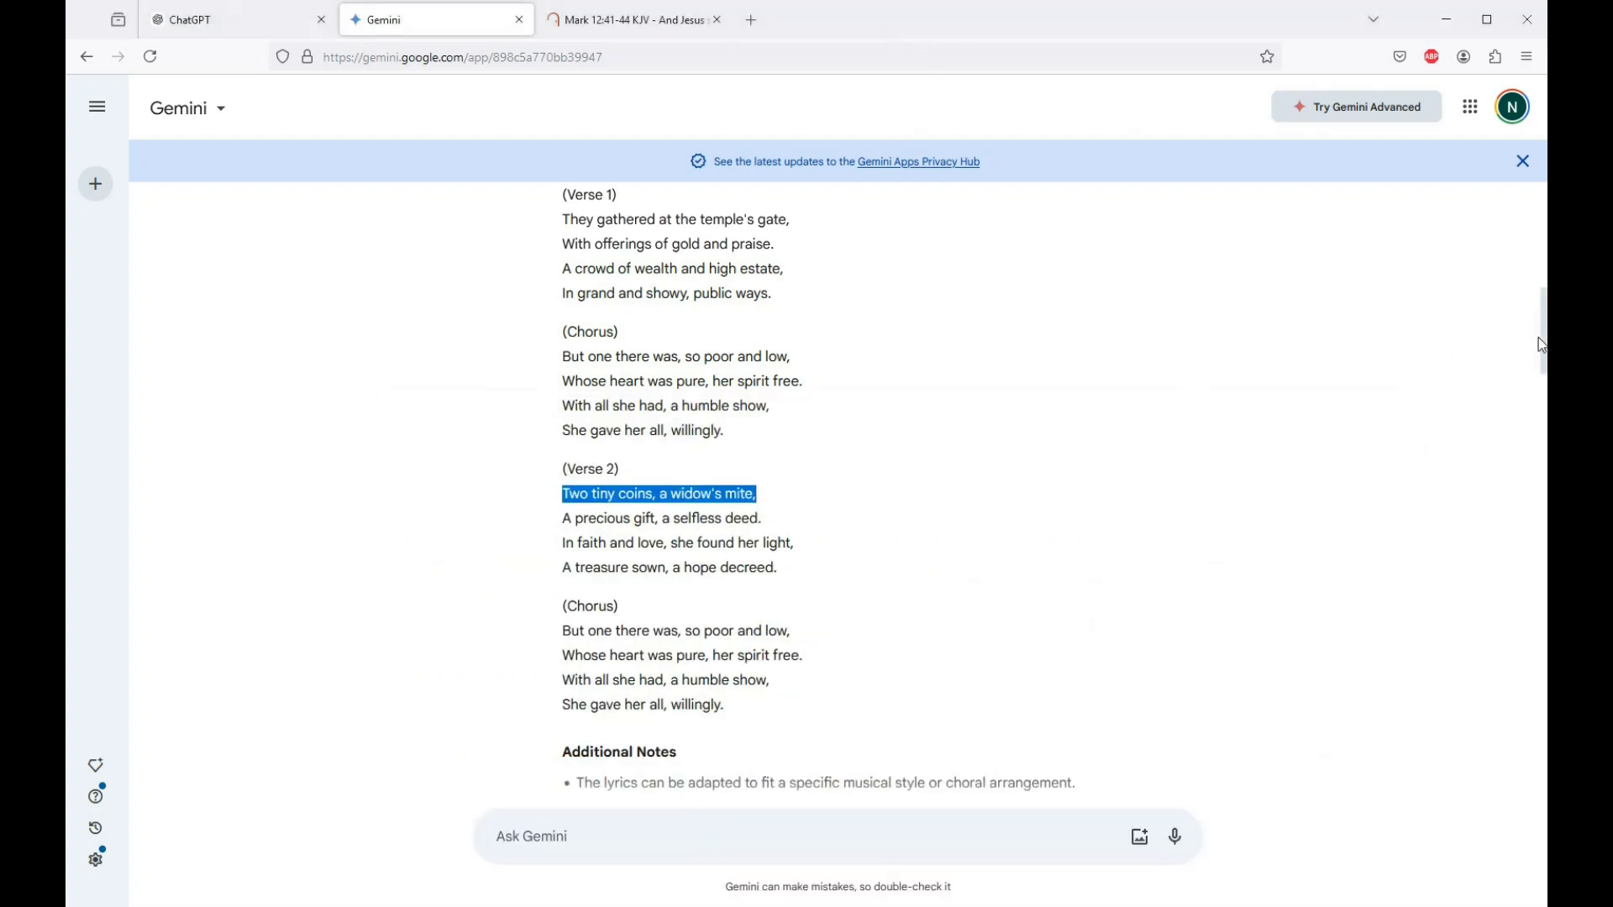
drag(1543, 344, 1517, 433)
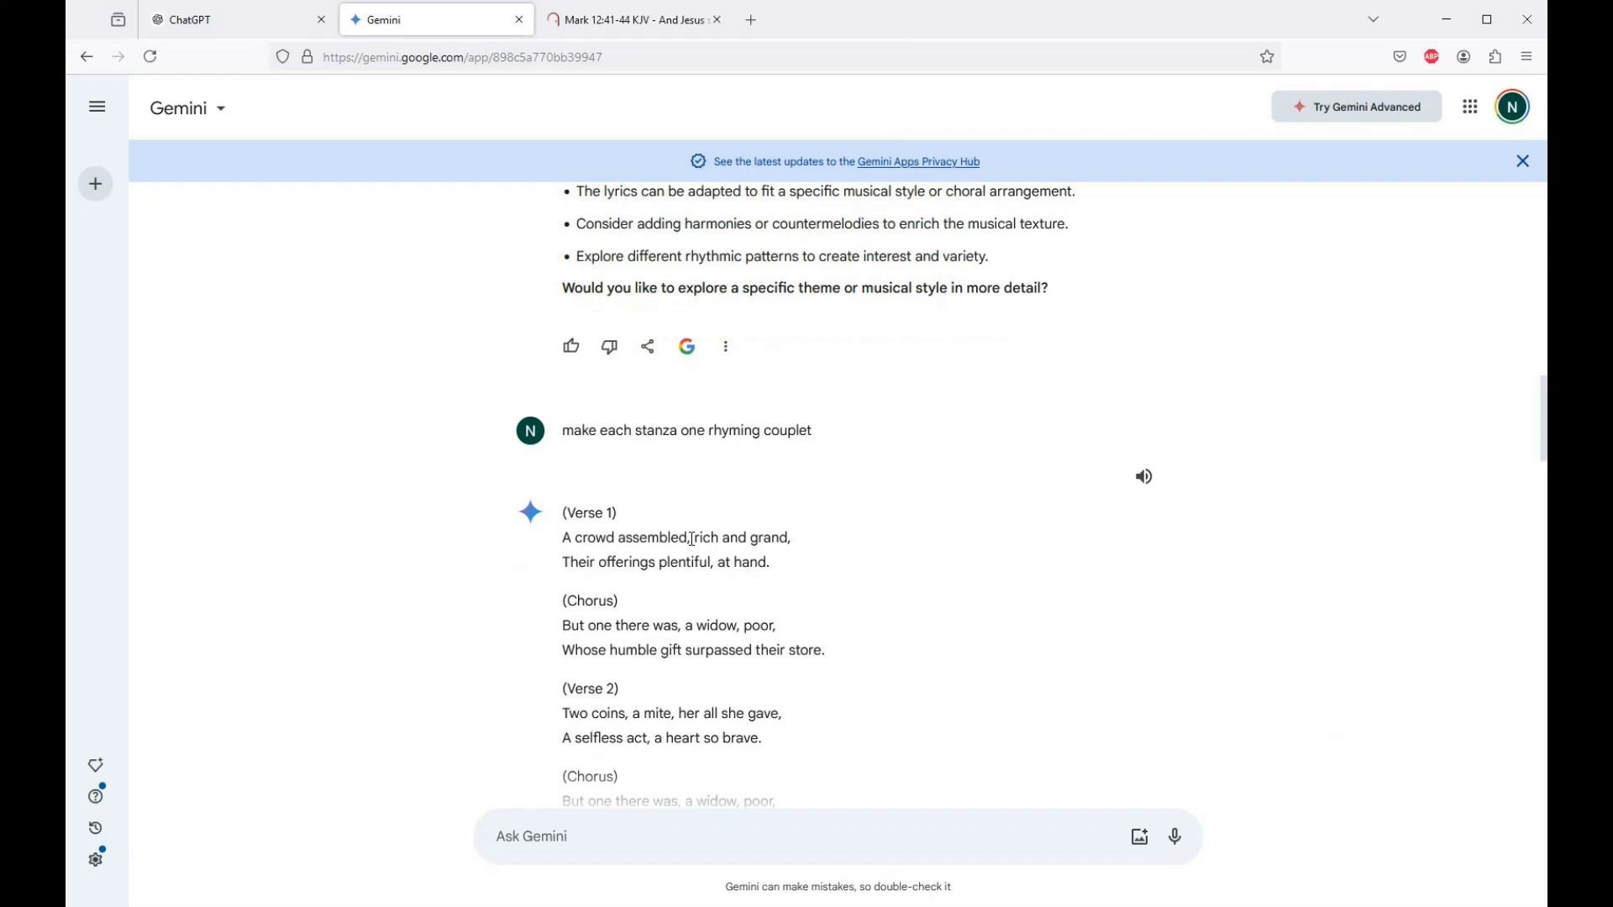
scroll(1543, 411, down, 3)
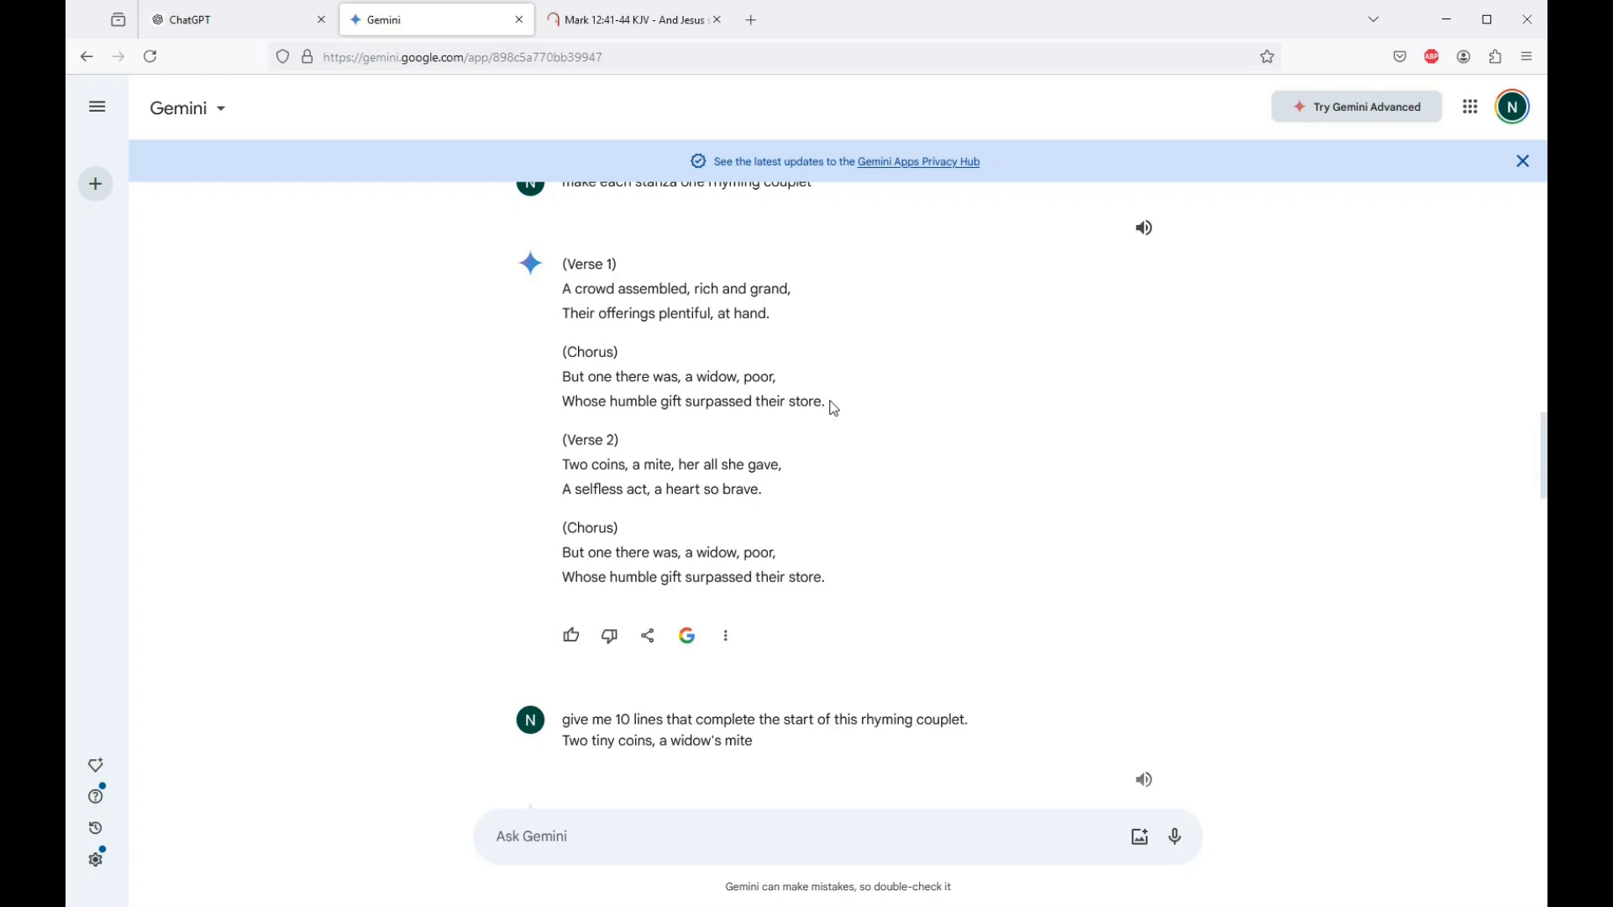
Step: Review the notes' plan: multiple sources, the write-lyrics prompt and the rhyming-couplet wording
key(alt+Tab)
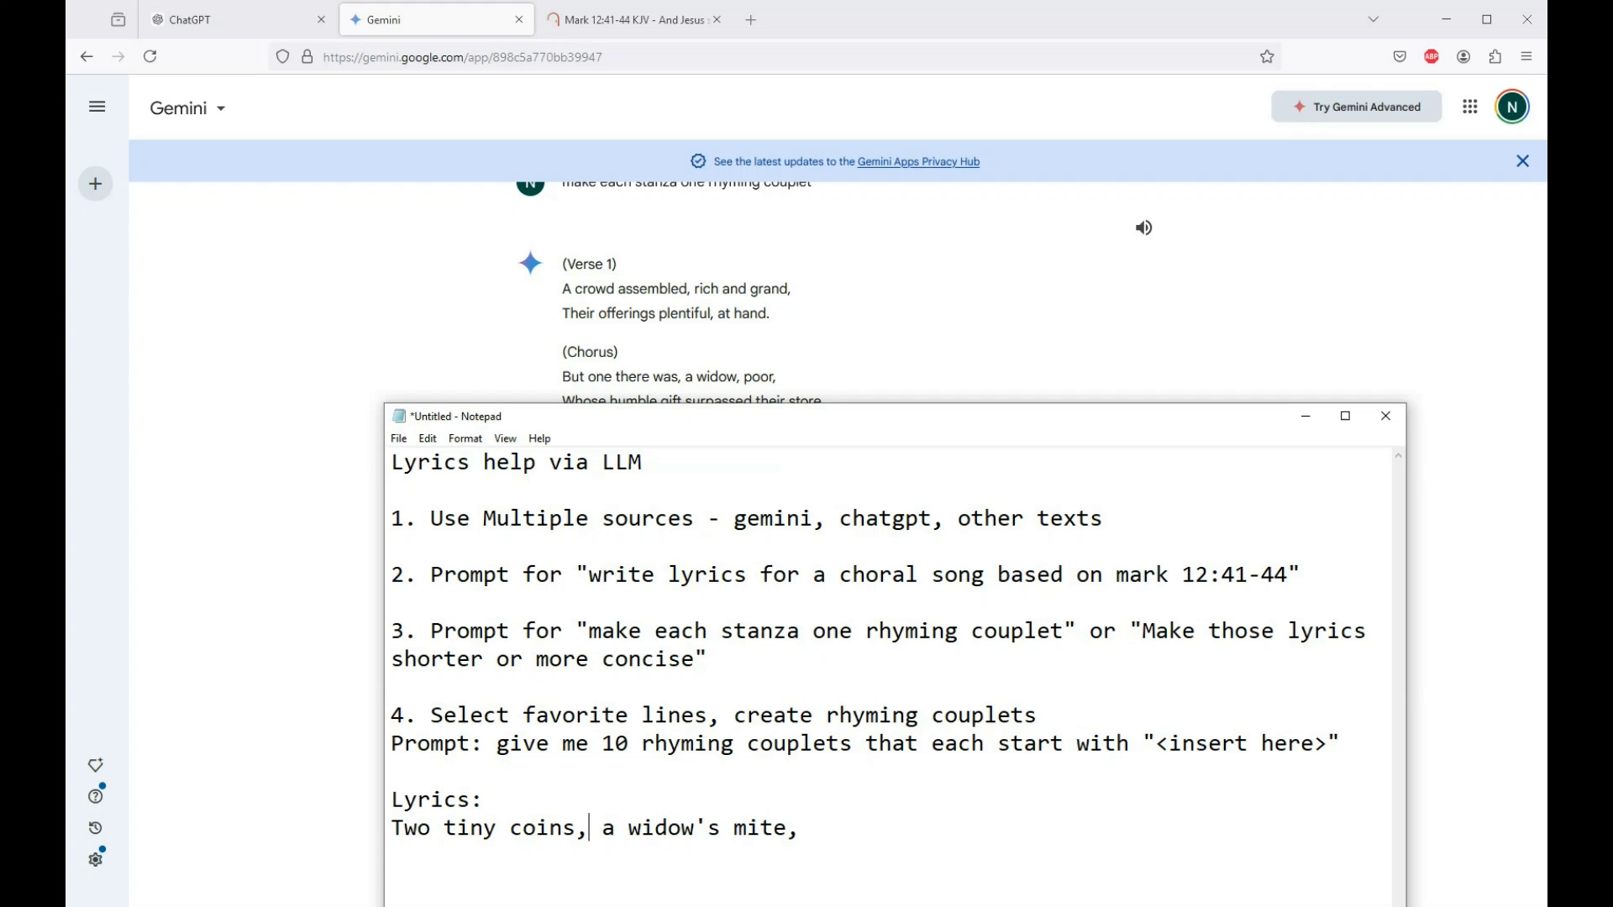
drag(522, 519, 708, 518)
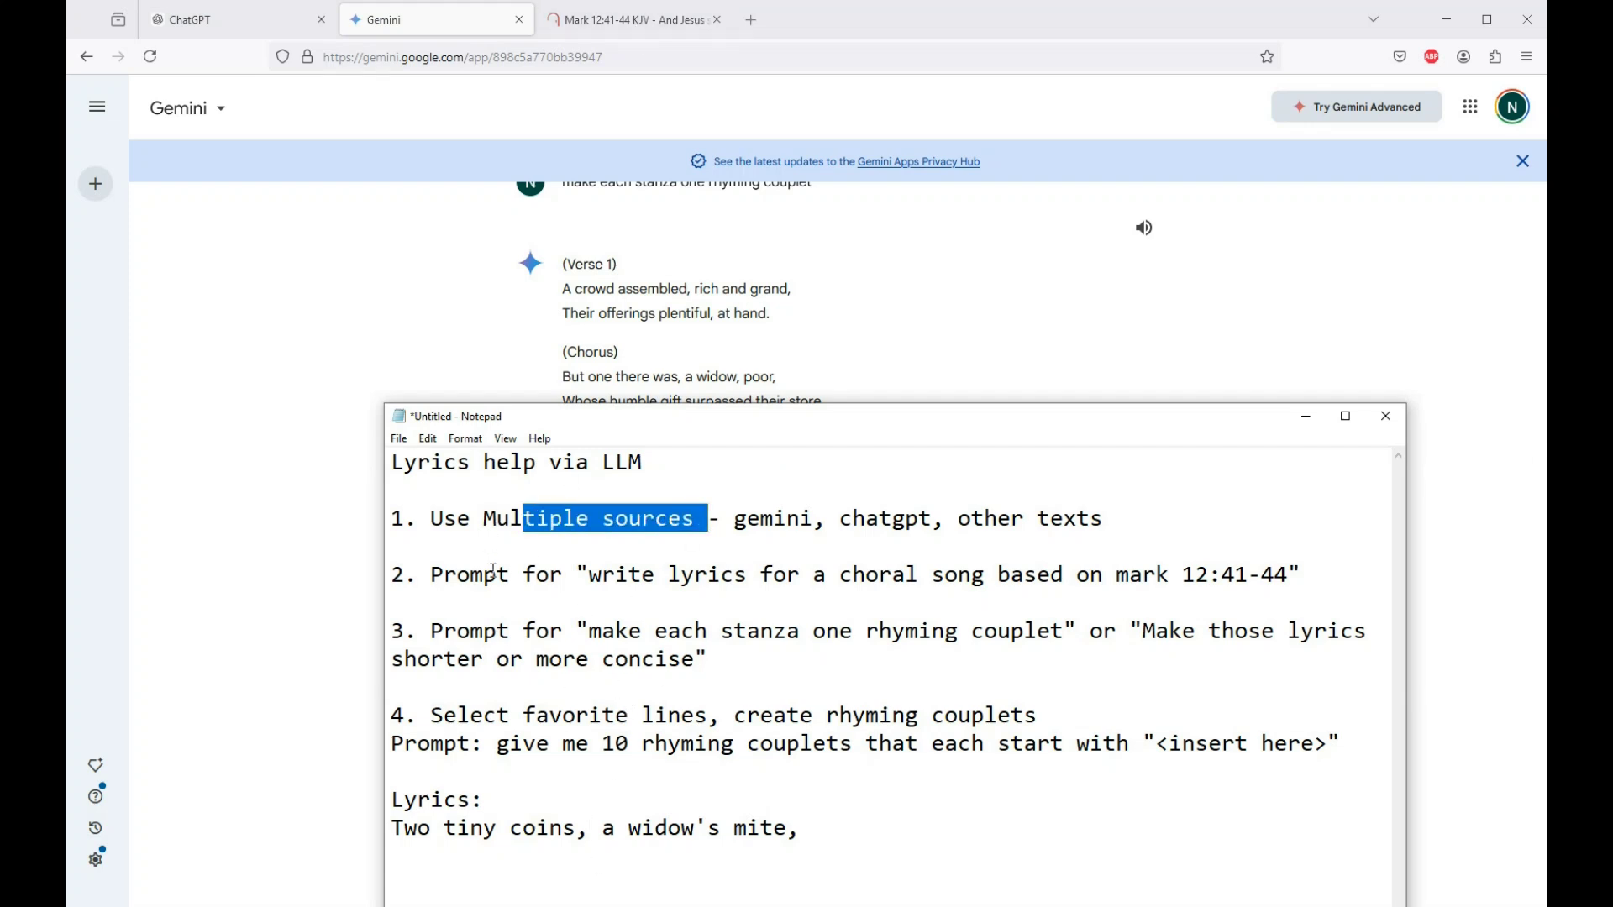
drag(496, 574, 773, 574)
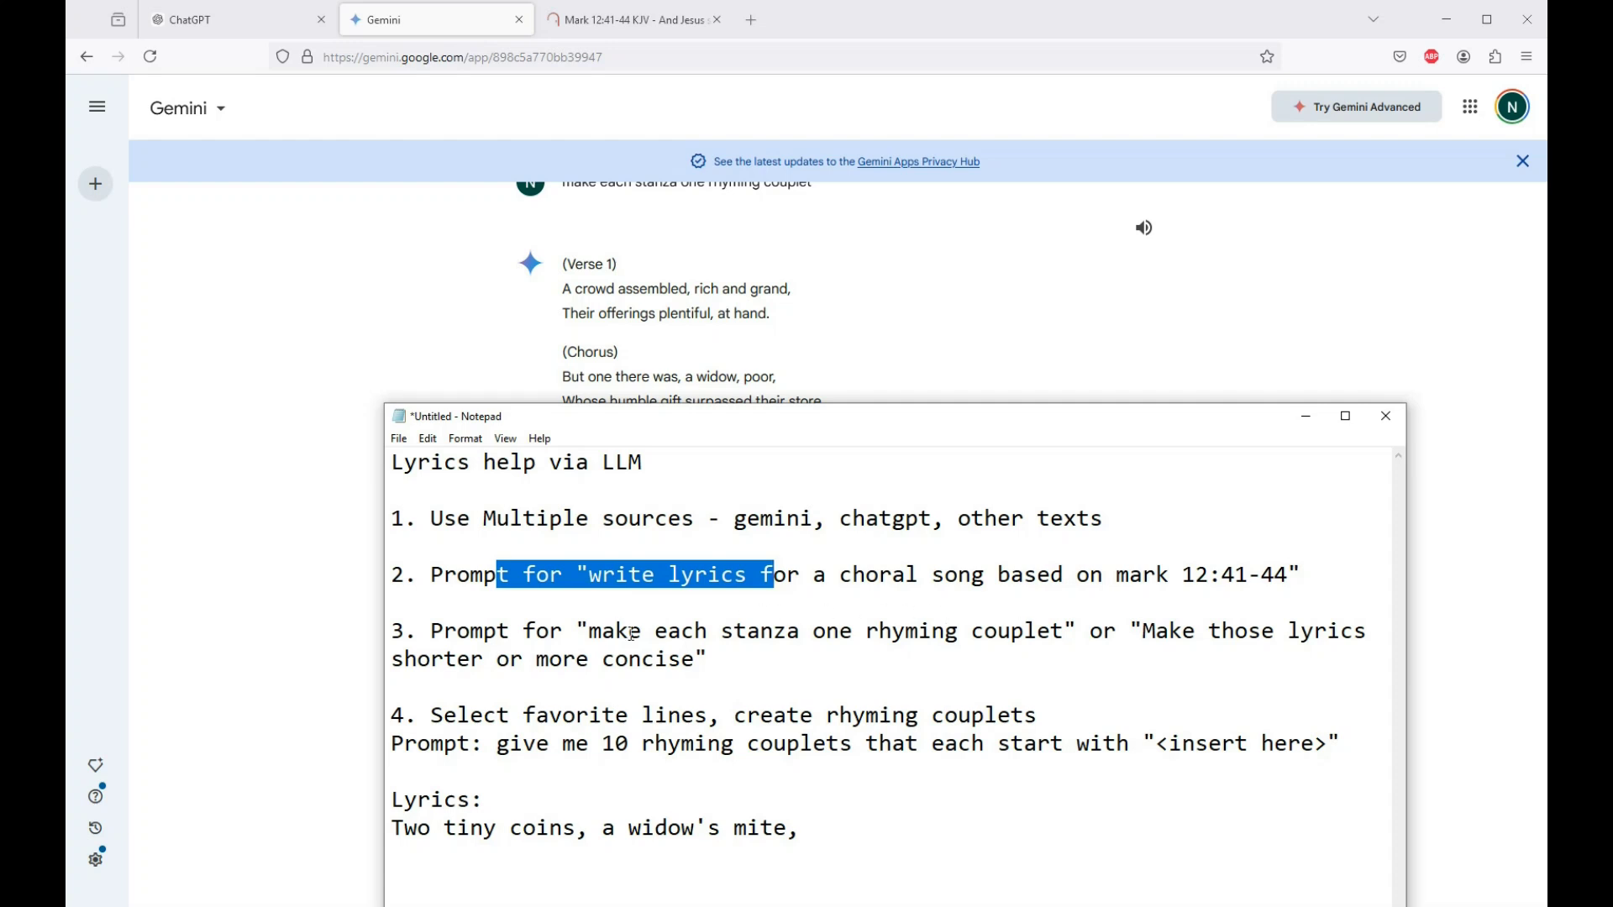
drag(615, 631, 813, 664)
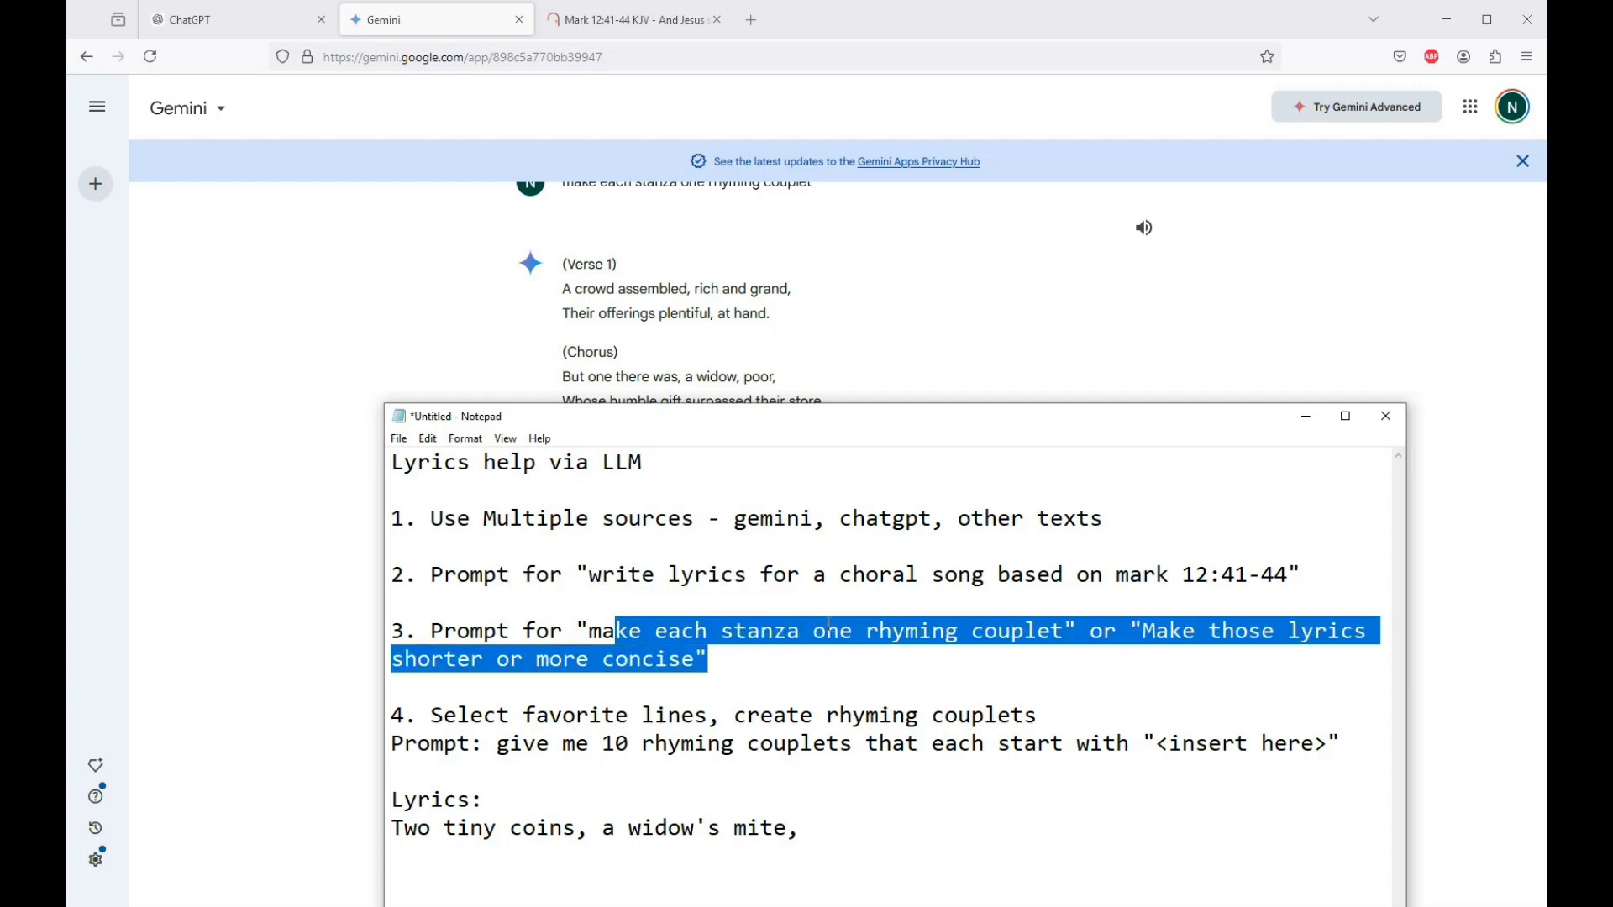
click(317, 395)
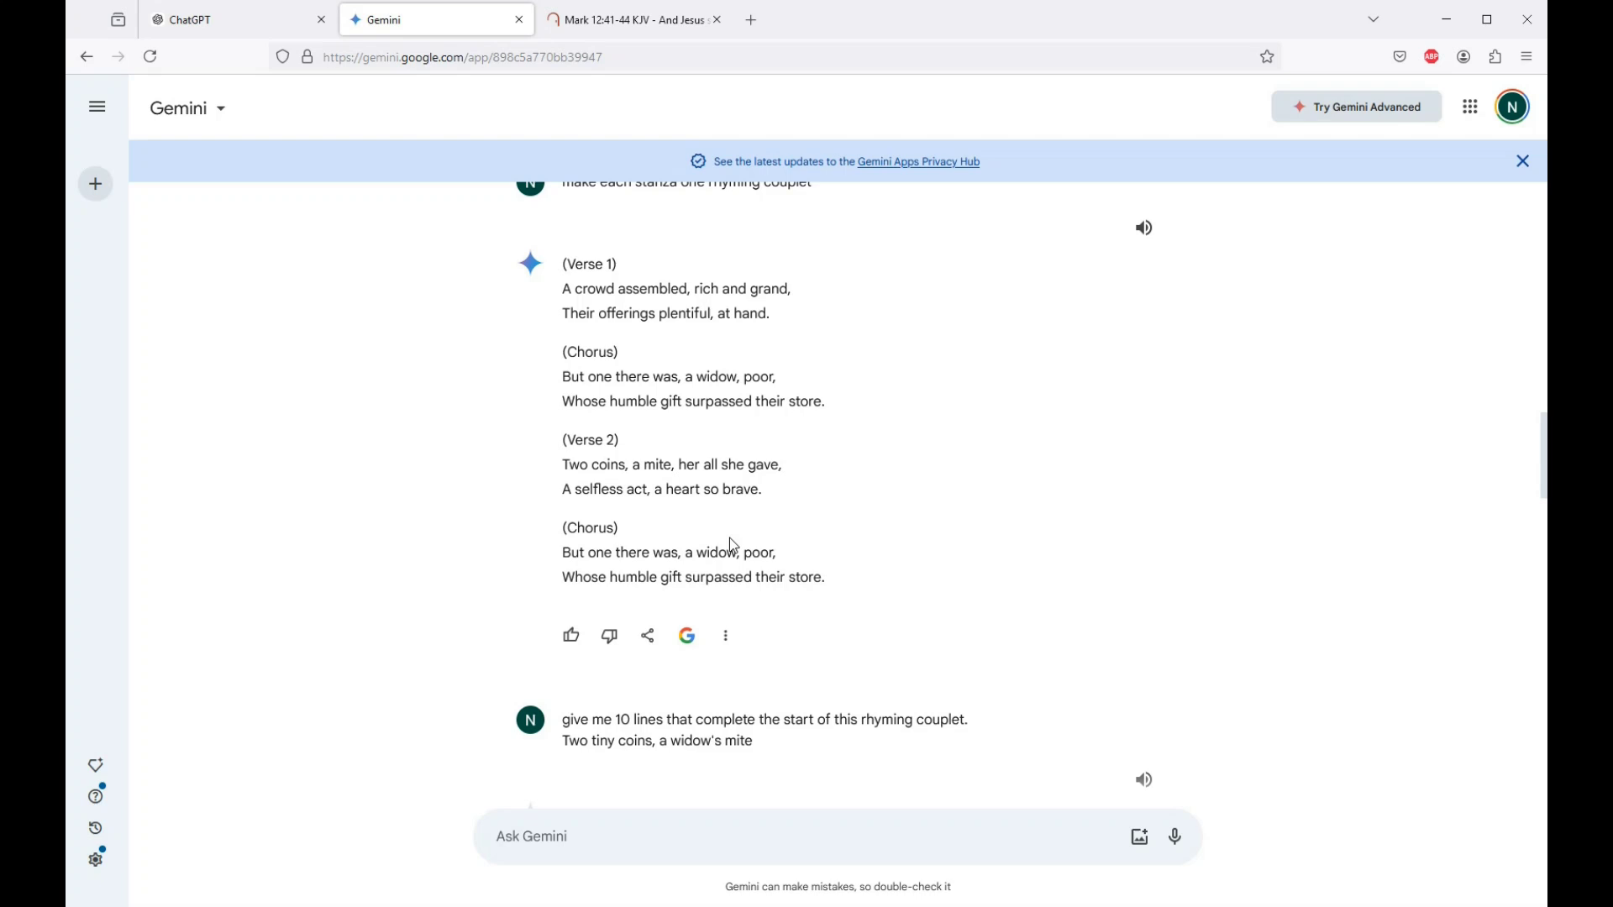
Step: Replace <insert here> in the ten-couplets prompt with 'Two tiny coins, a widow's mite,' and select the finished prompt
key(alt+Tab)
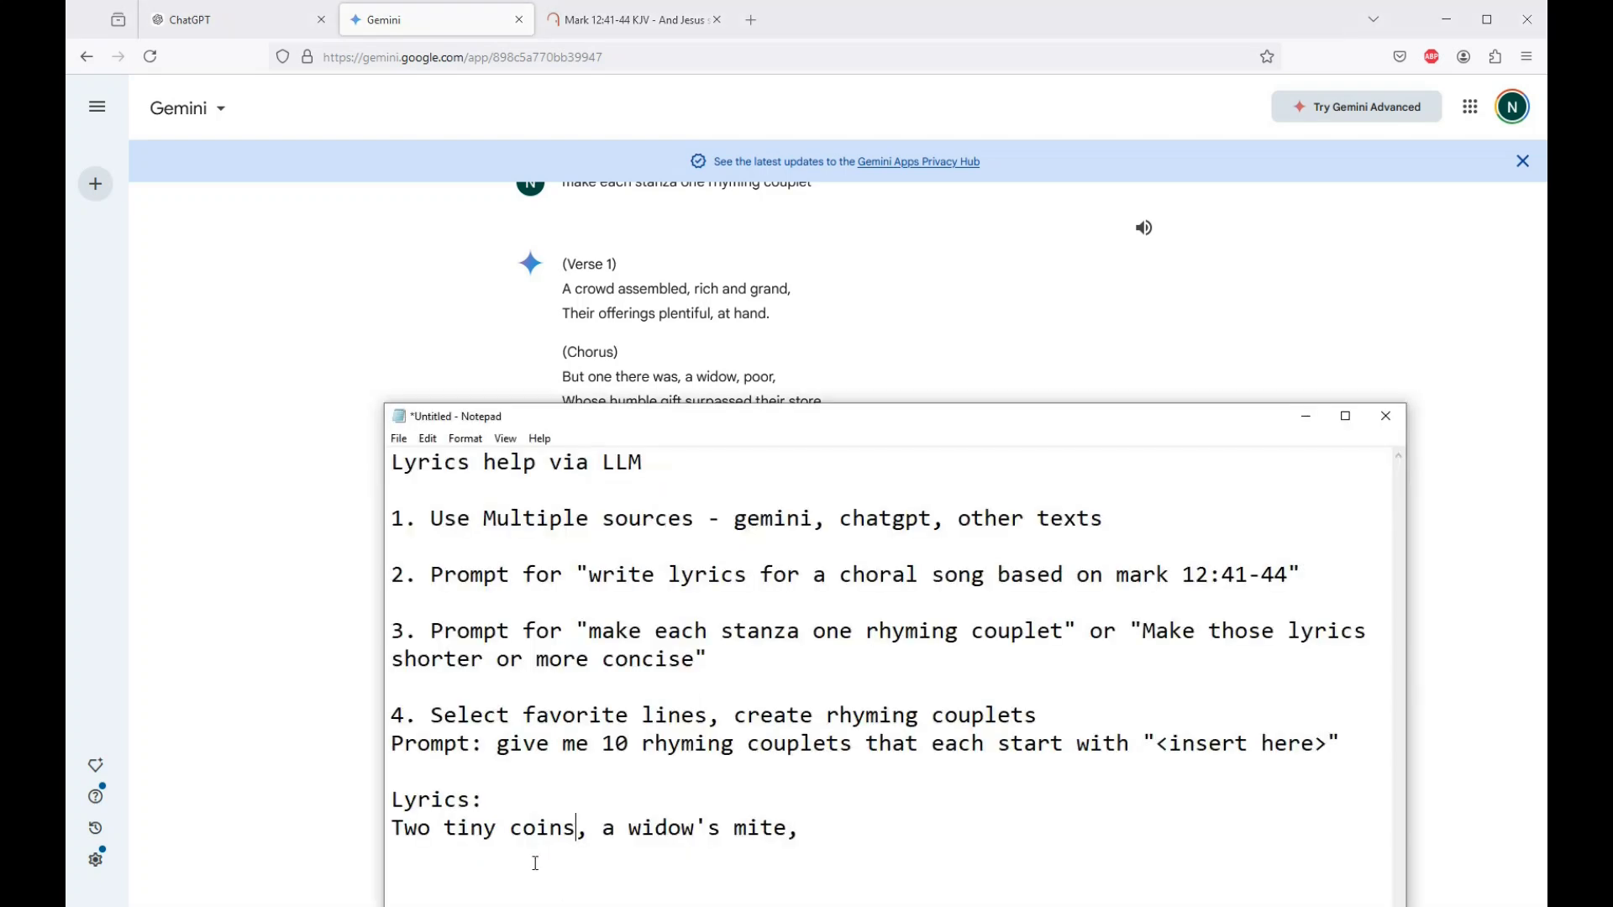
drag(788, 832, 387, 835)
key(ctrl+c)
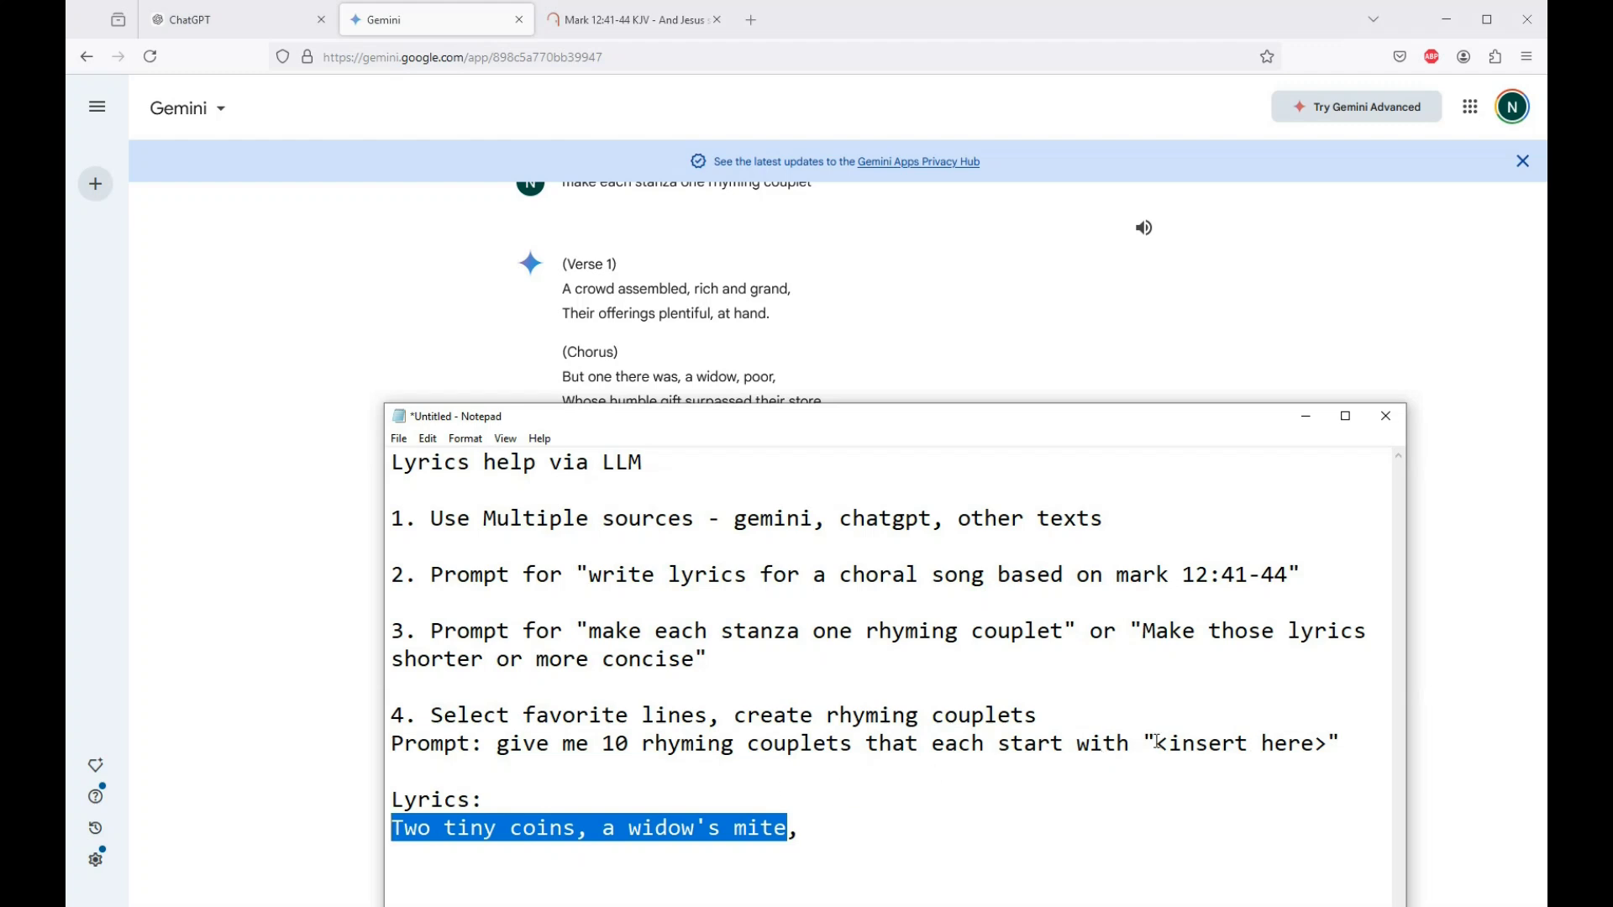
drag(1156, 743, 1326, 743)
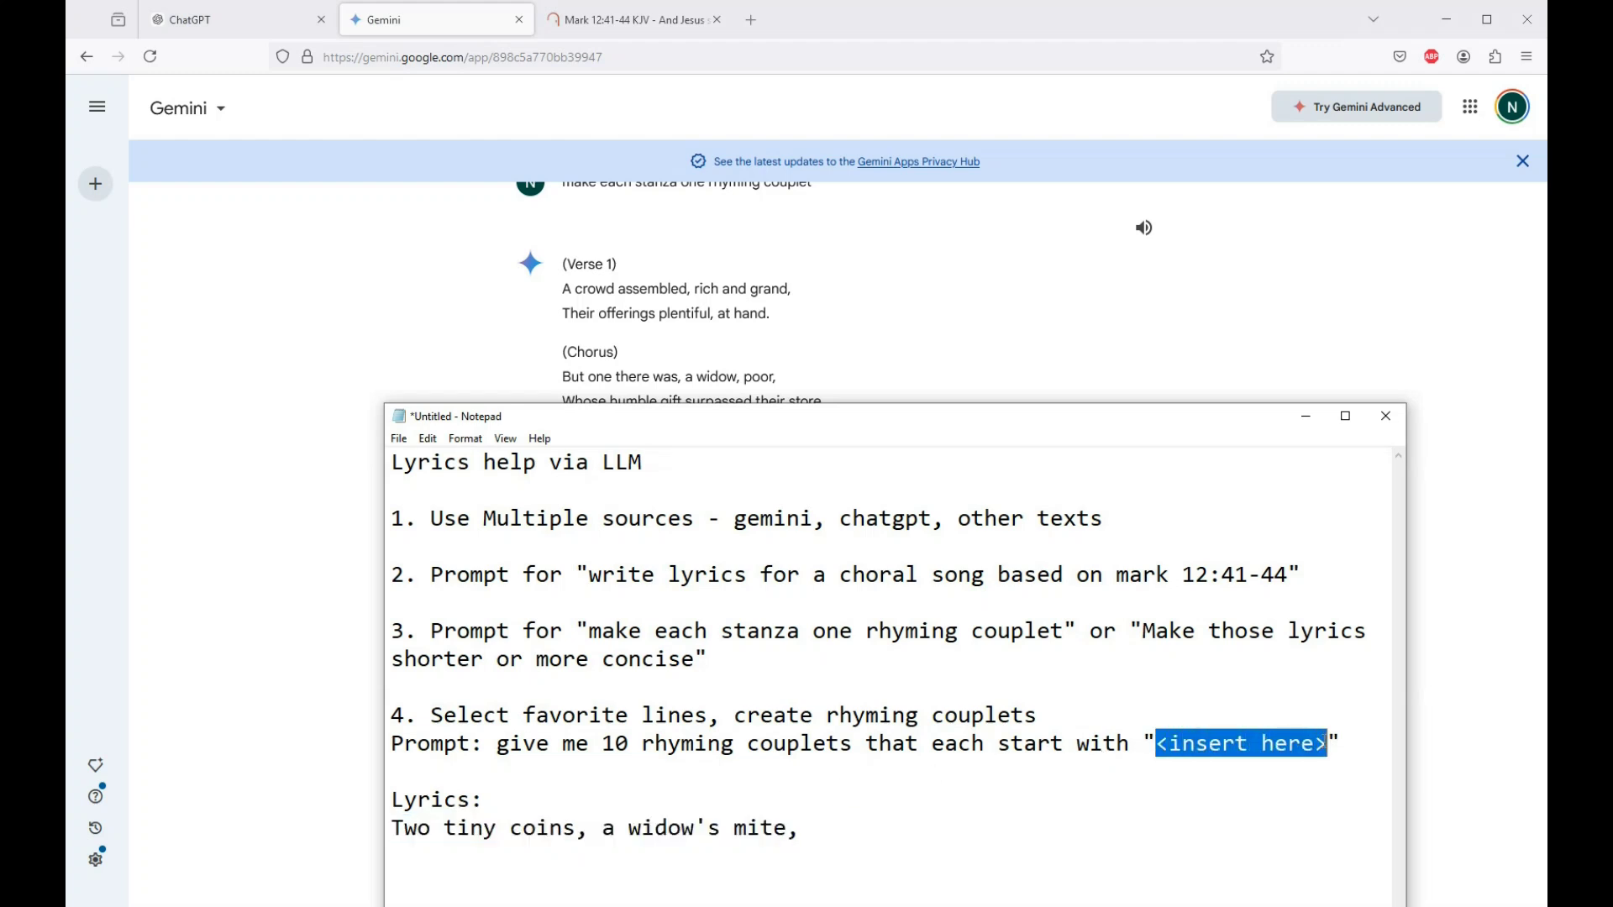
key(ctrl+v)
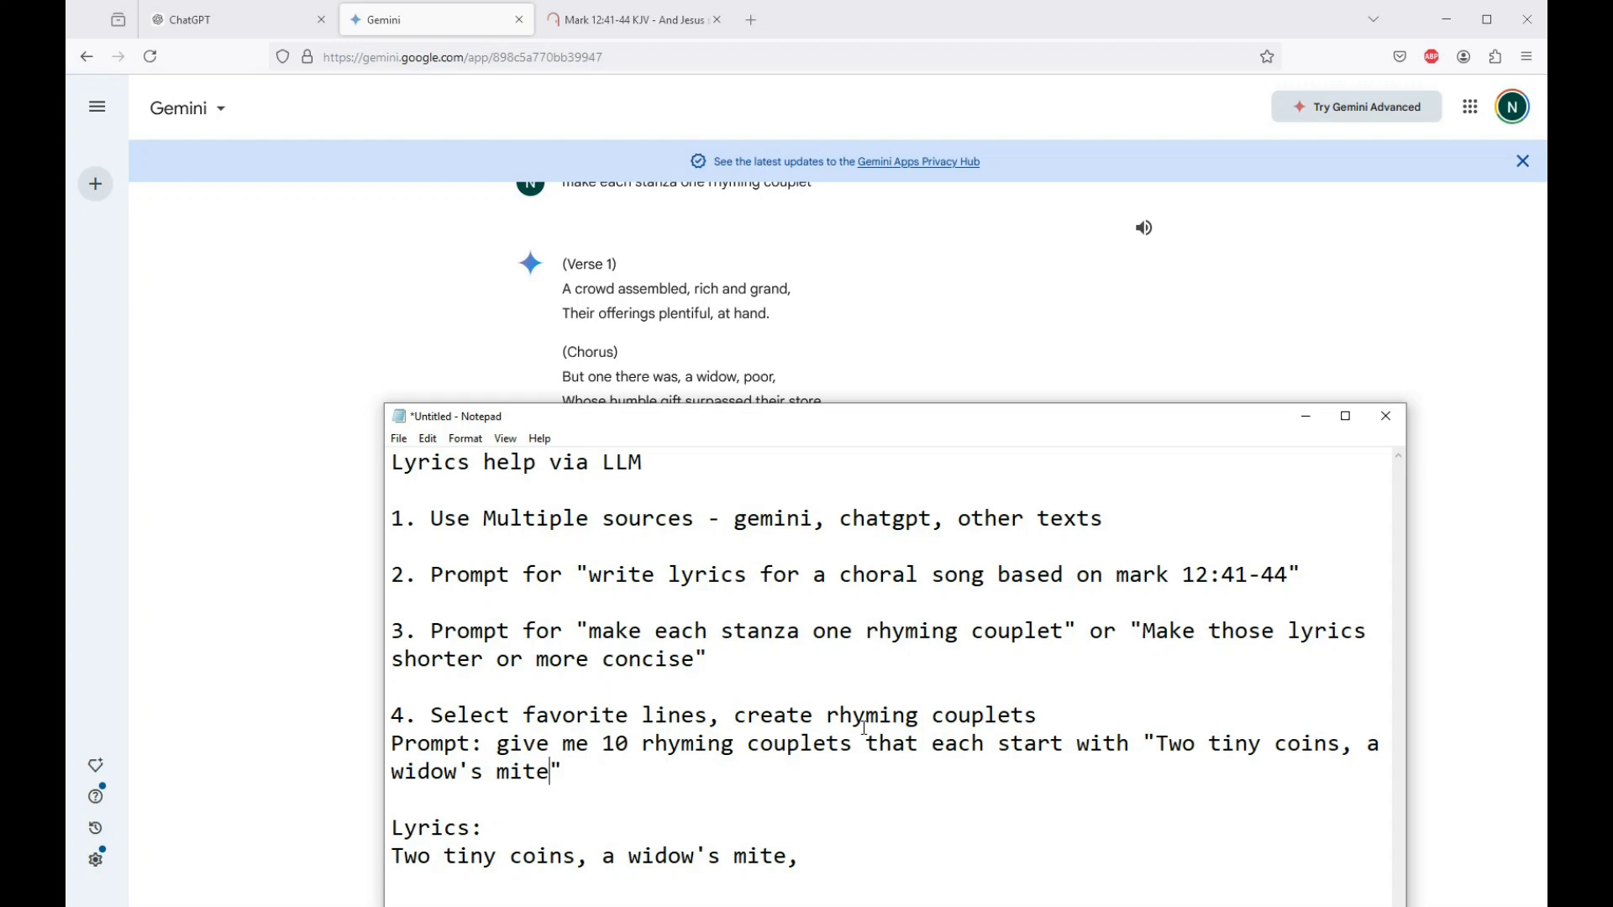
drag(588, 779, 502, 748)
key(ctrl+c)
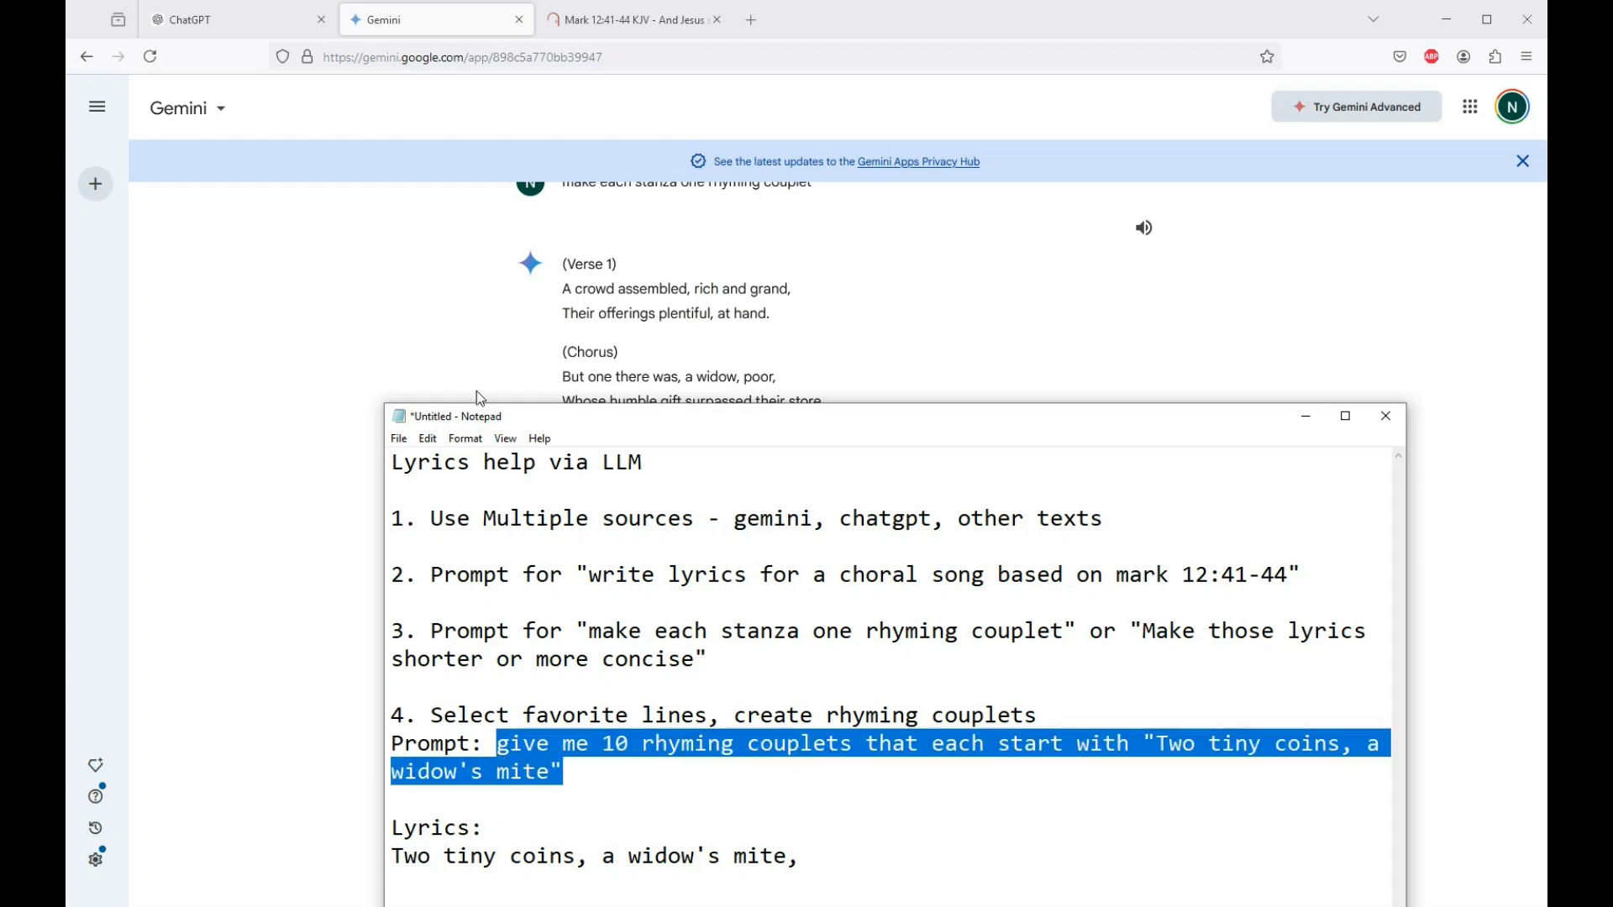
click(240, 20)
Step: Send the ten-couplets prompt to ChatGPT and pick out couplet 8 from its reply
key(ctrl+v)
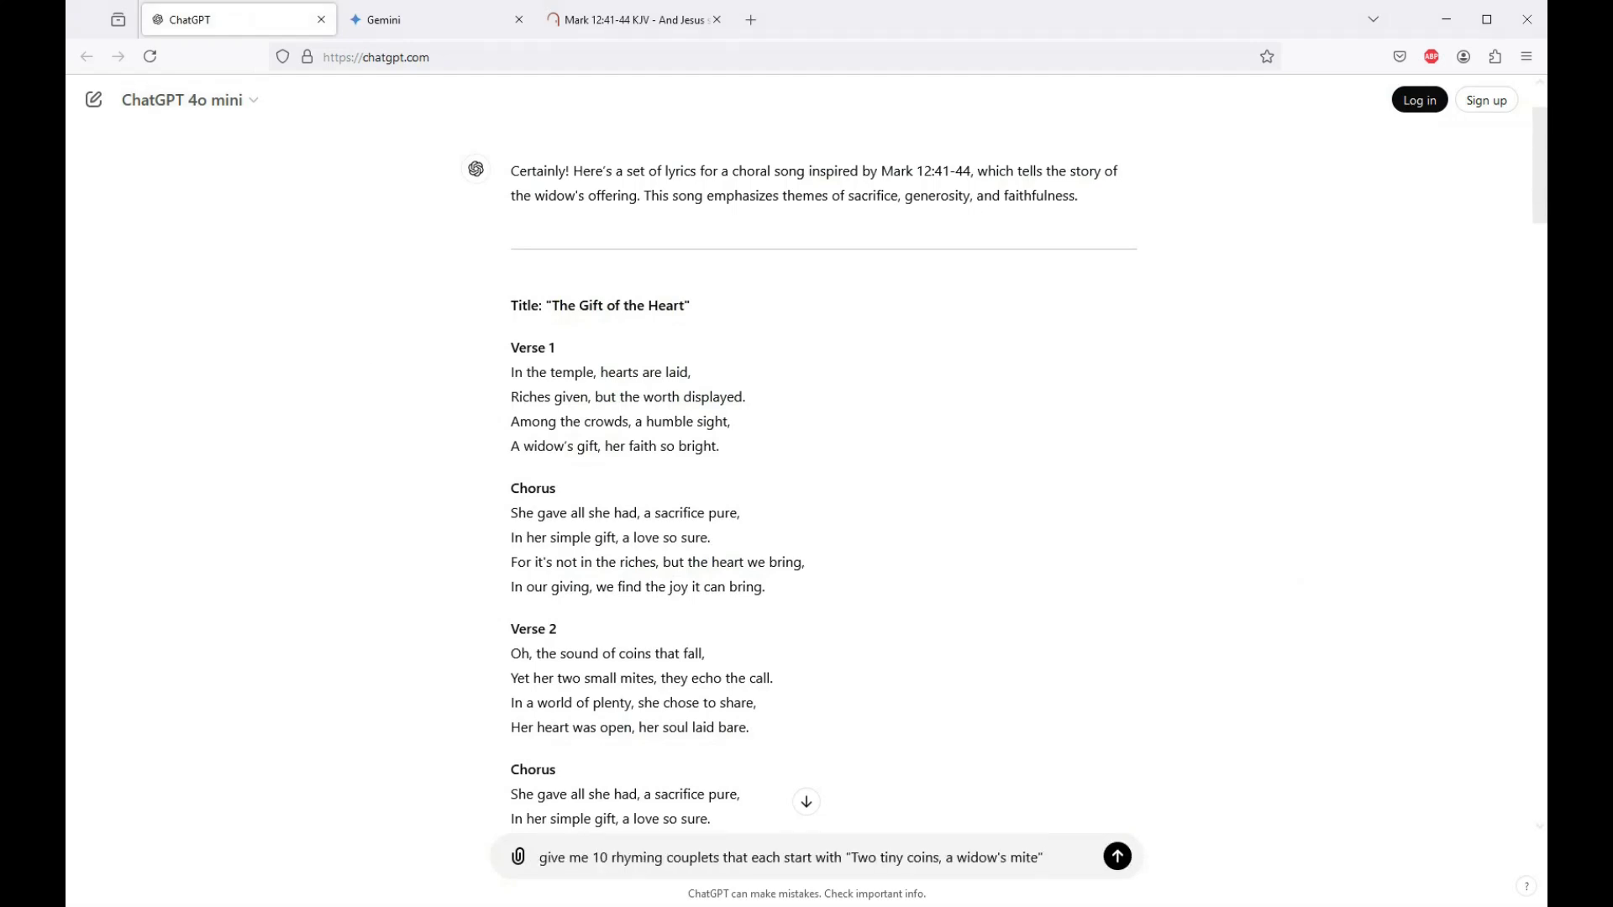
key(Return)
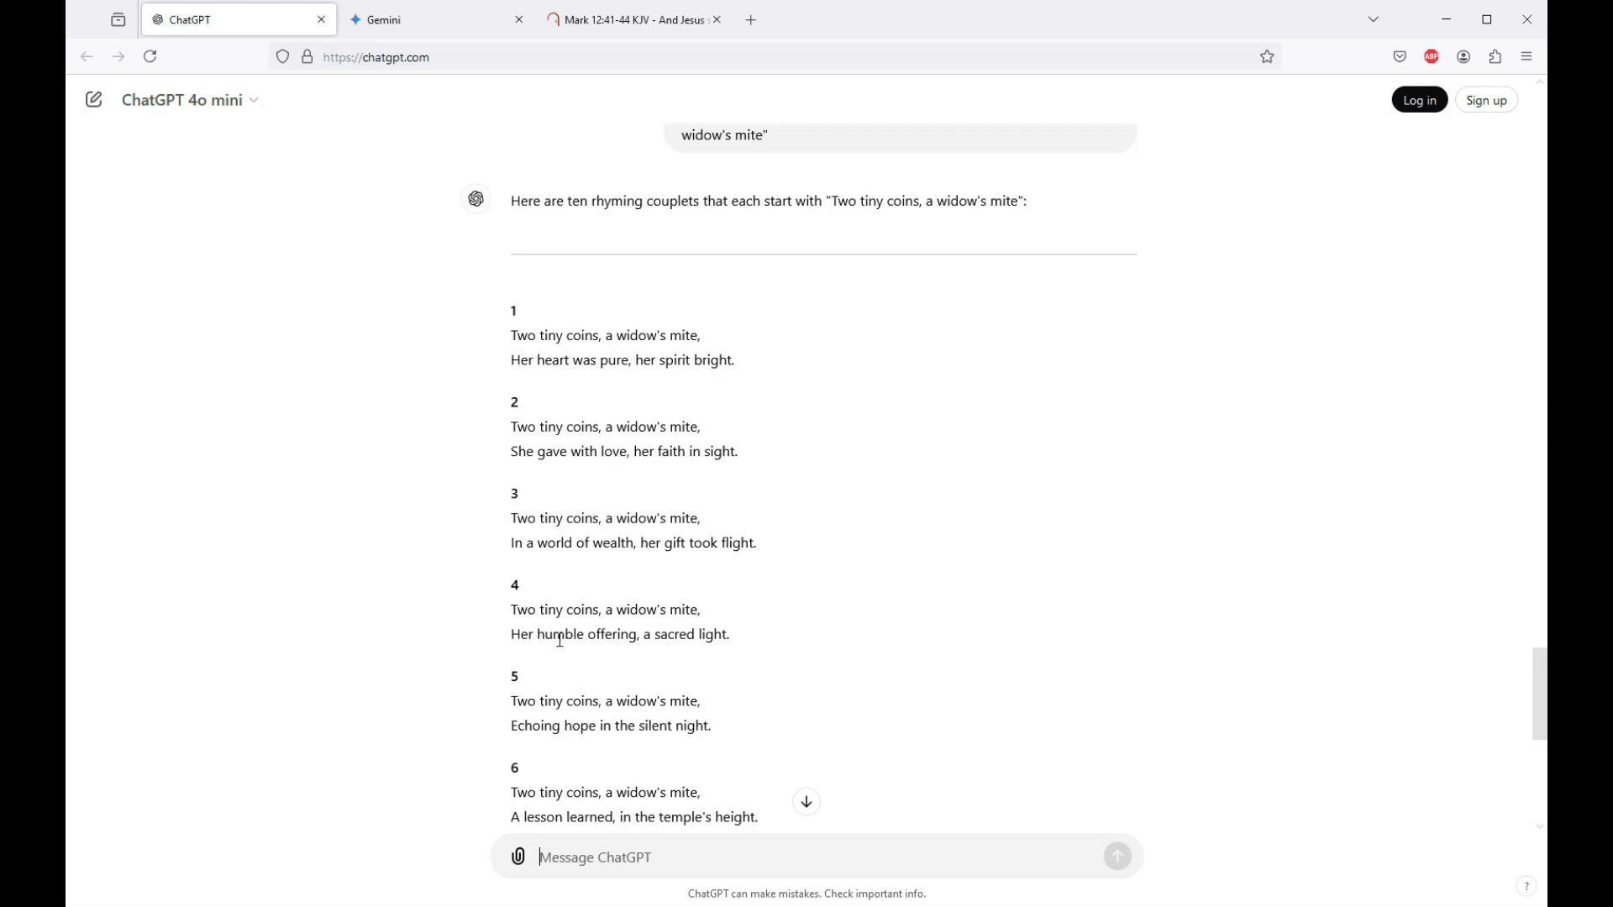
drag(640, 636, 739, 635)
click(746, 635)
scroll(1539, 668, down, 4)
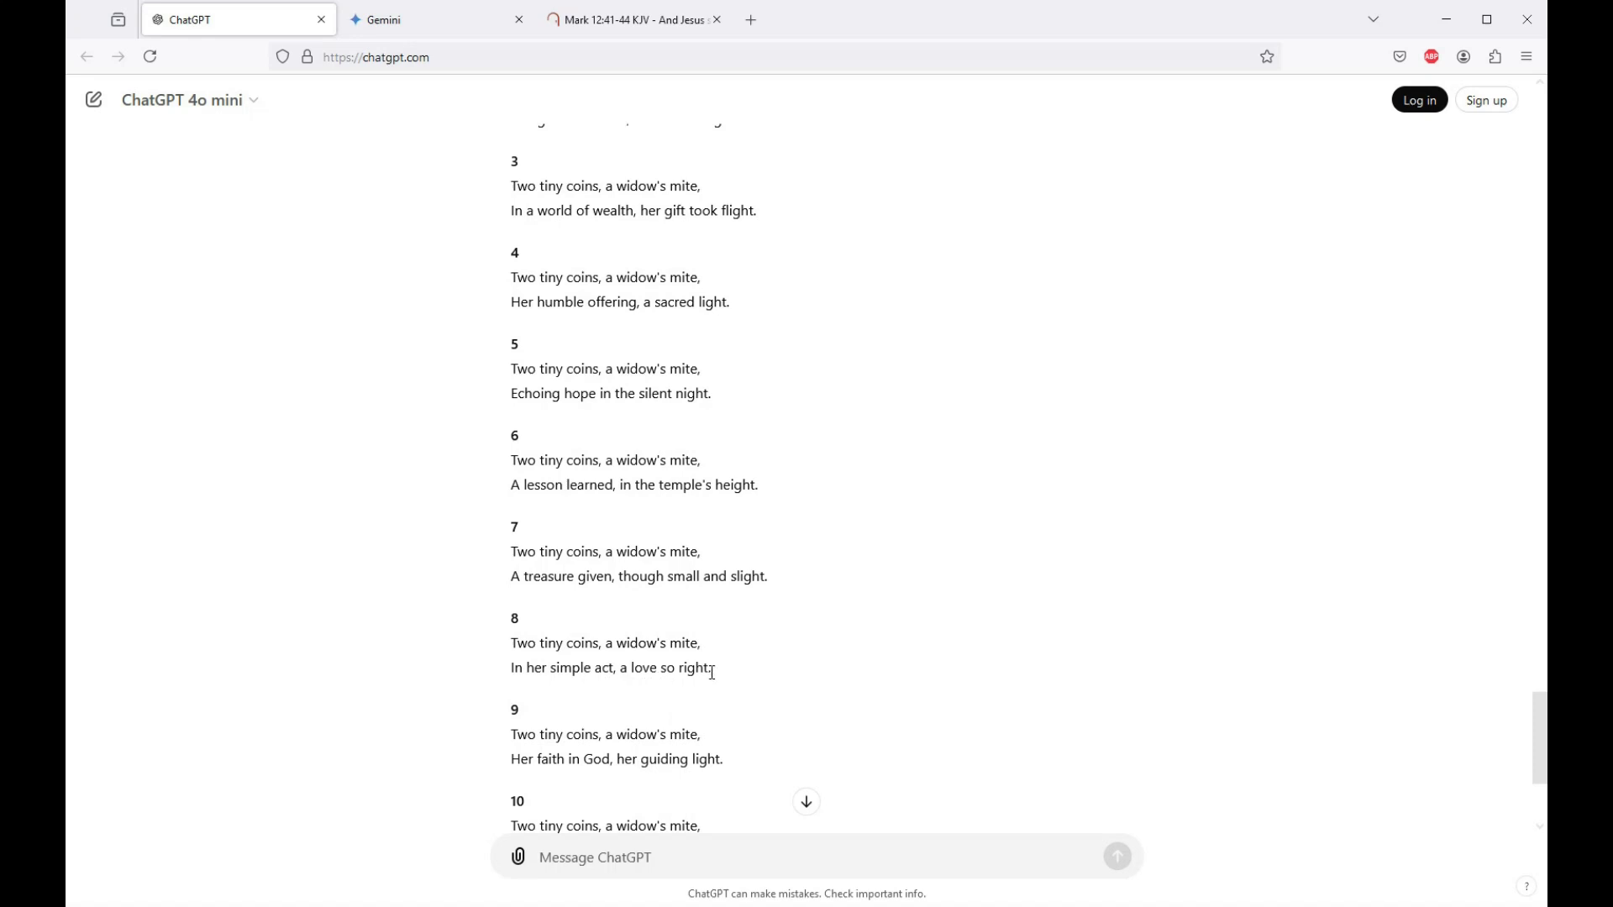
drag(712, 672, 617, 652)
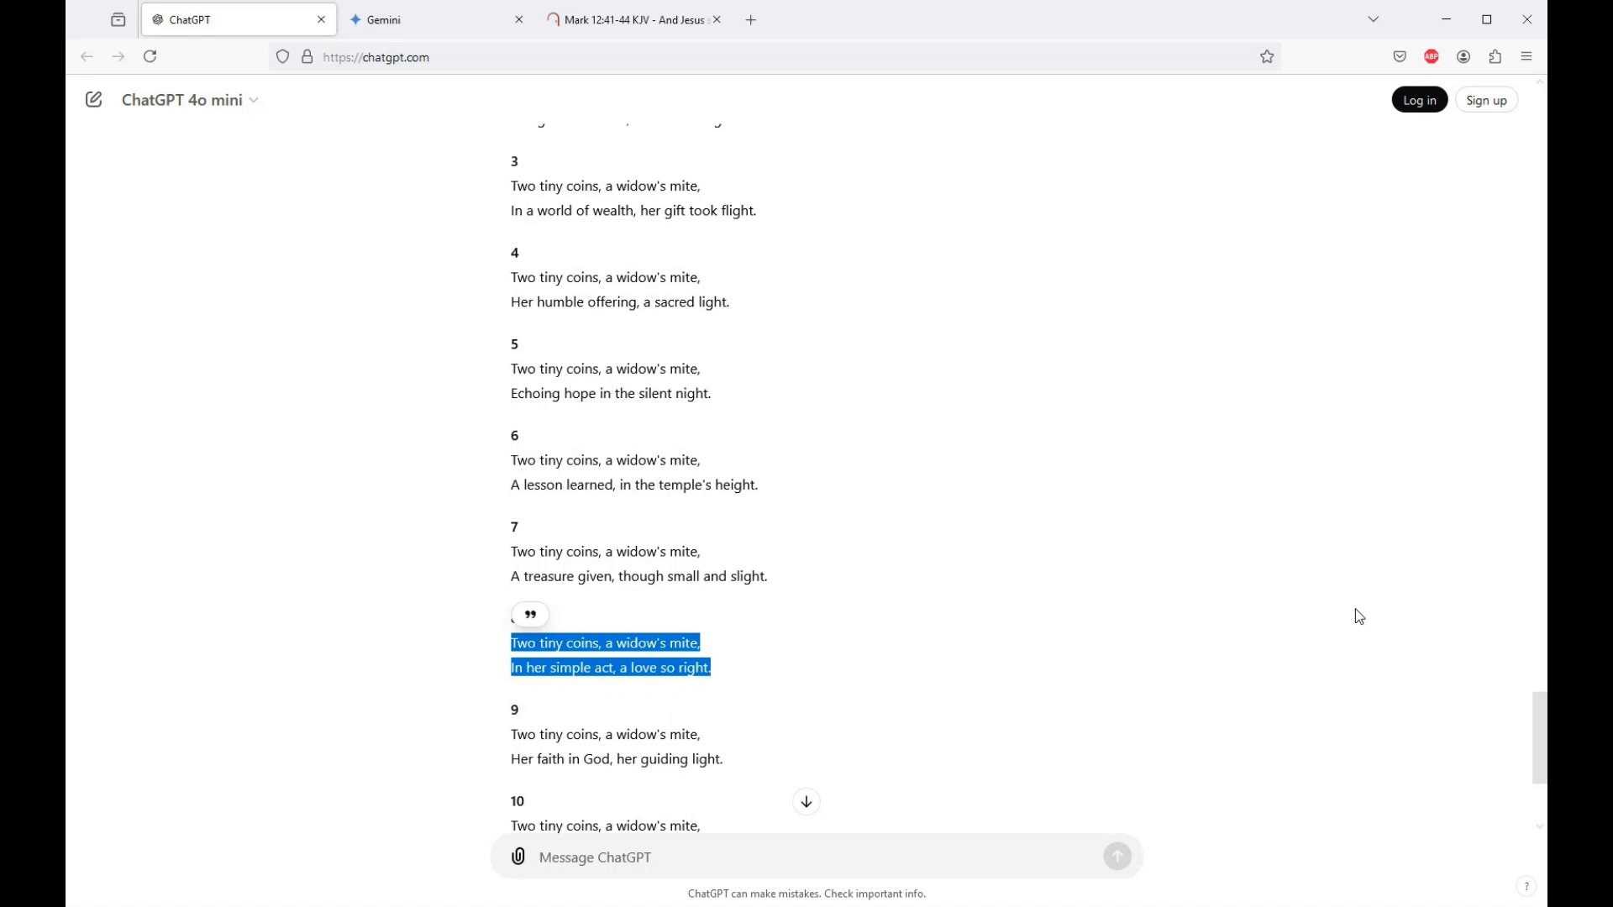
drag(1537, 719, 1537, 753)
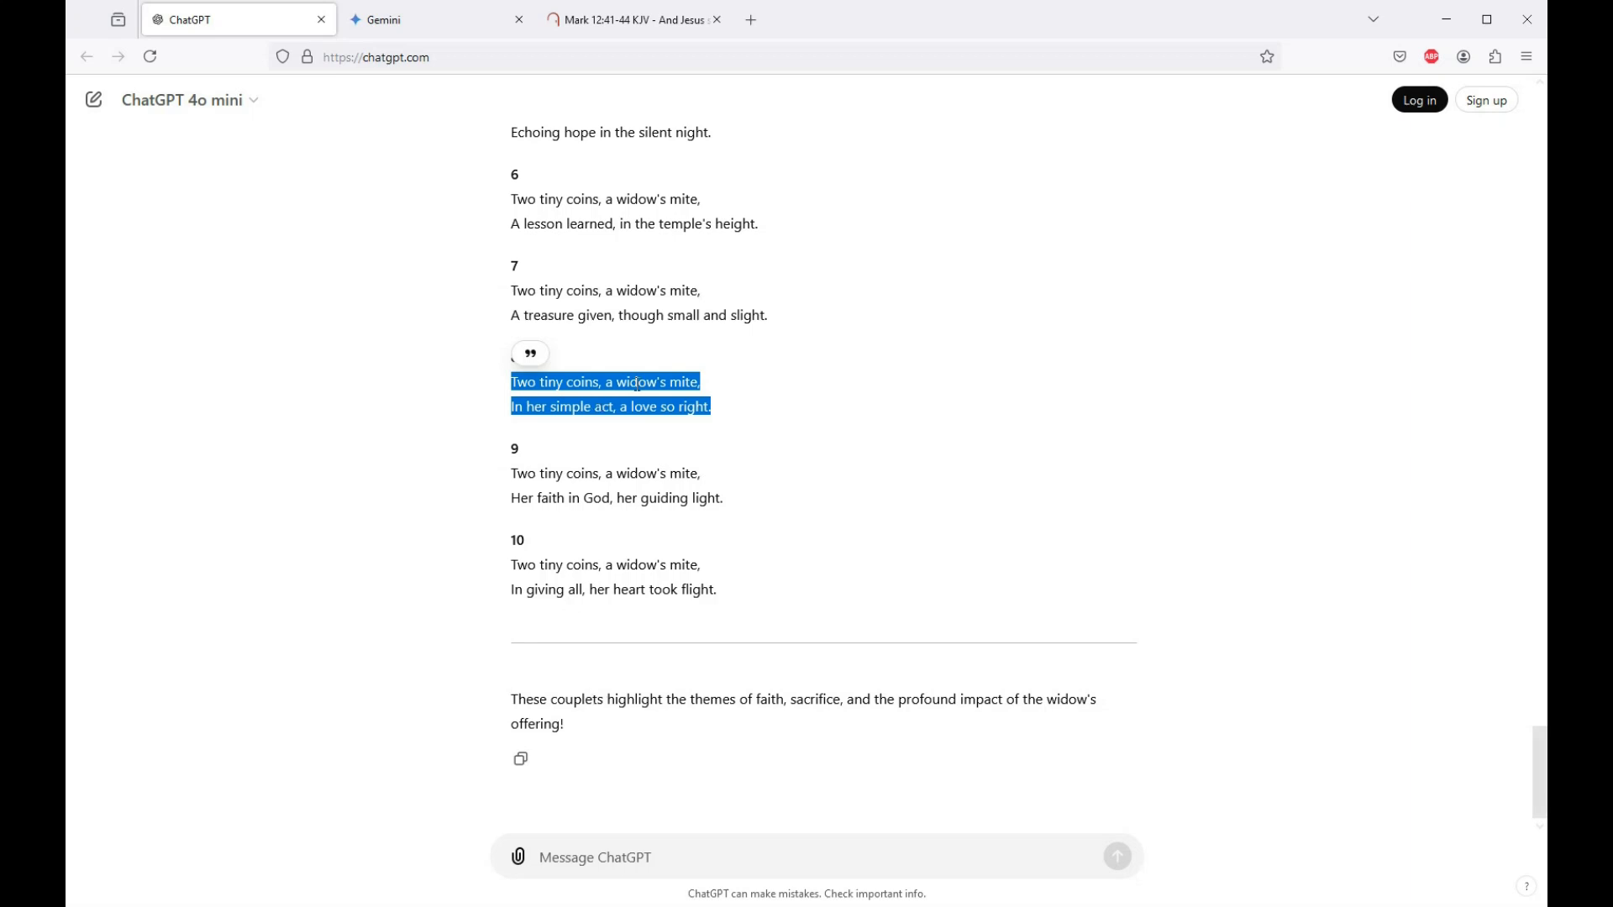
Step: Place the cursor in the notes' lyrics line, then go to the Mark 12:41-44 passage
key(alt+Tab)
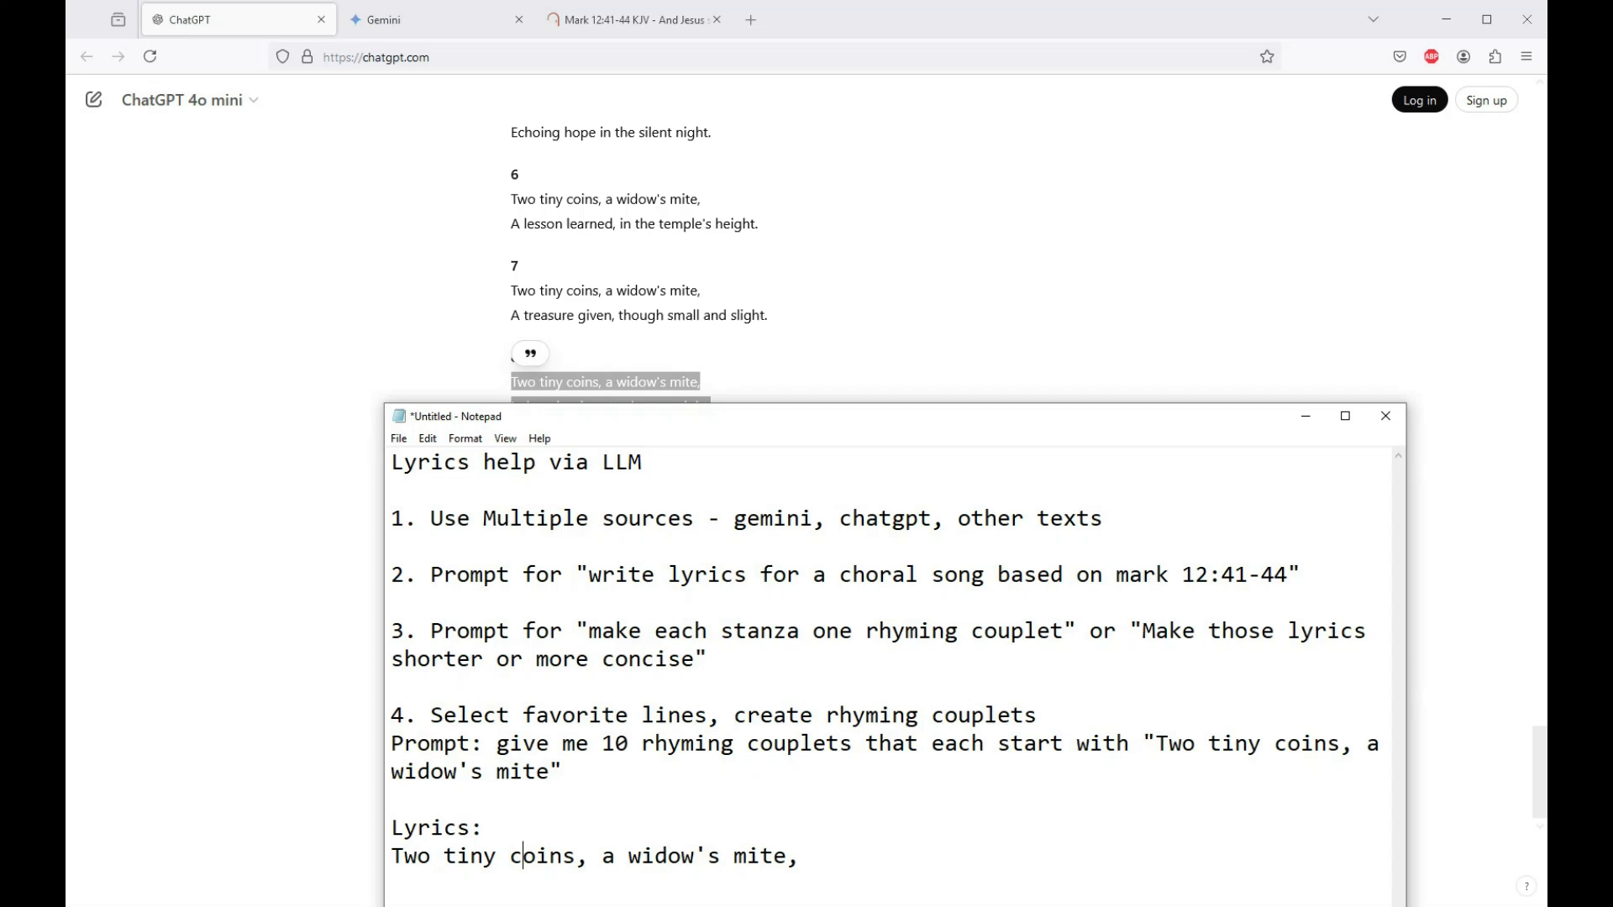
click(522, 856)
click(616, 30)
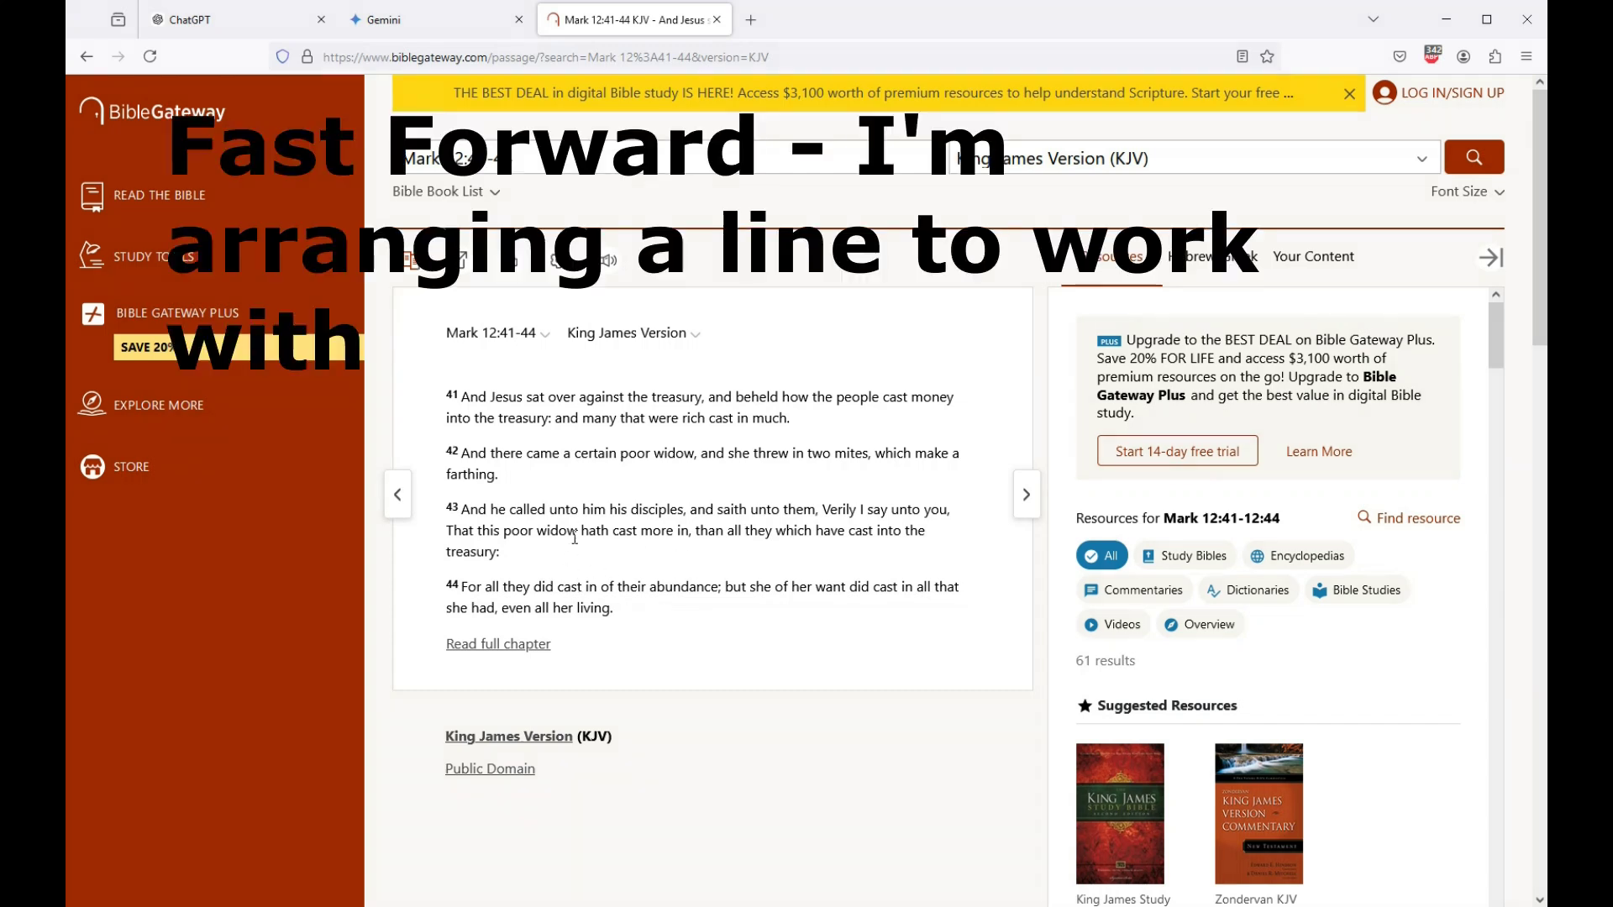
Step: Switch the Mark 12:41-44 passage to the New International Version (NIV)
drag(856, 509, 943, 510)
click(626, 332)
scroll(672, 504, down, 3)
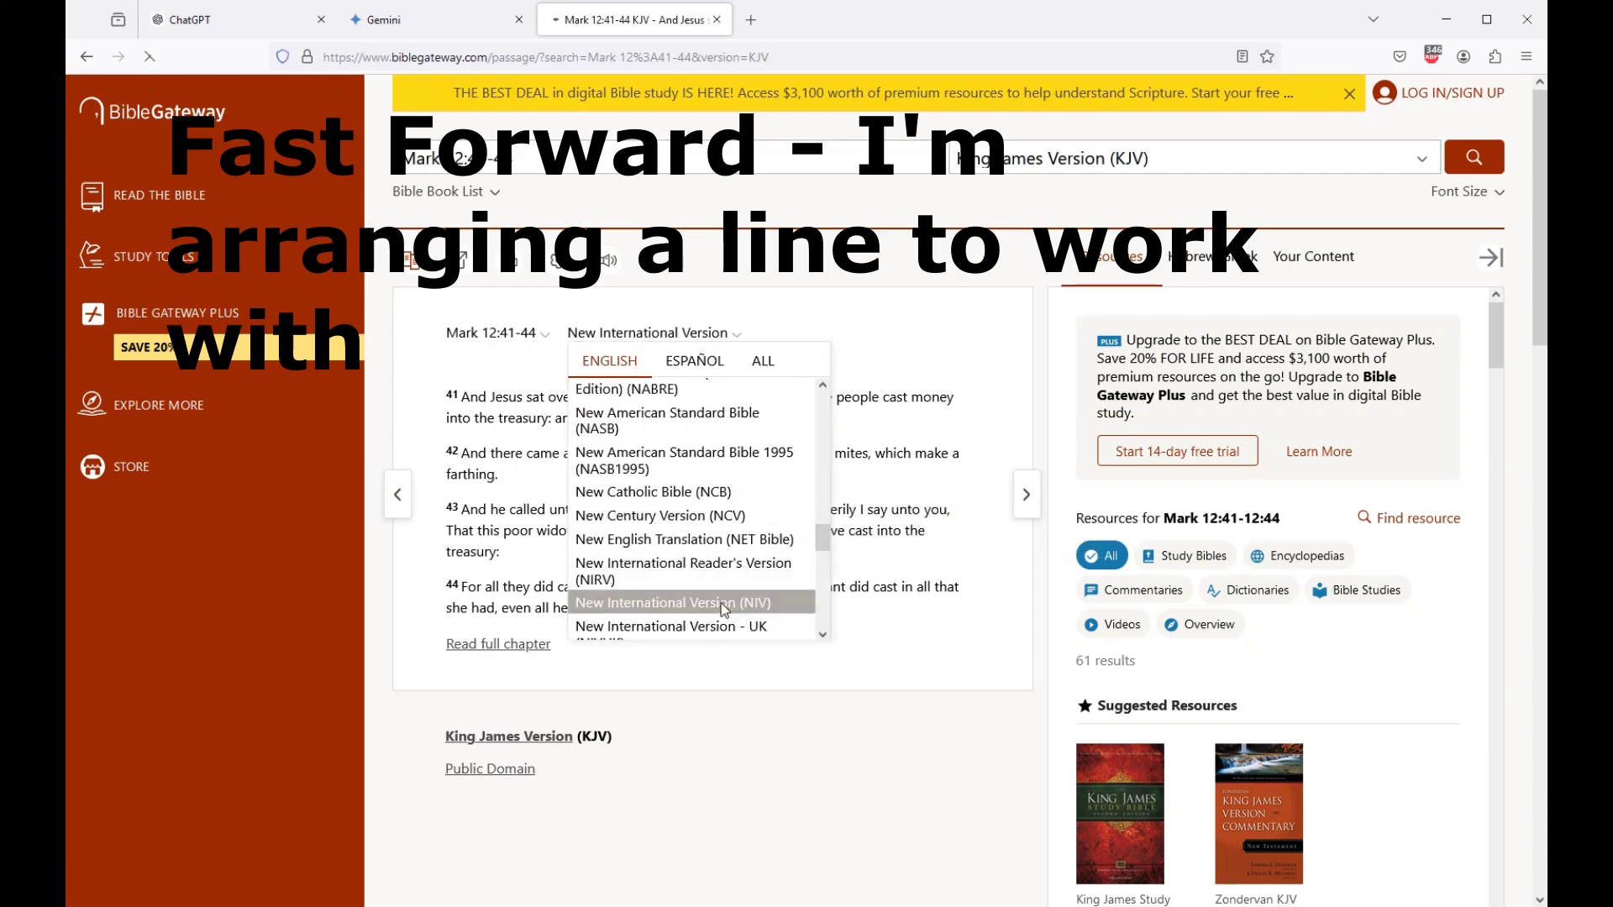
click(688, 798)
Step: Edit the notes' second lyric line to read 'I say to you she gives from poverty' and select it
key(alt+Tab)
key(alt+Tab)
key(alt+Tab)
drag(802, 828, 671, 828)
text(gives from poverty)
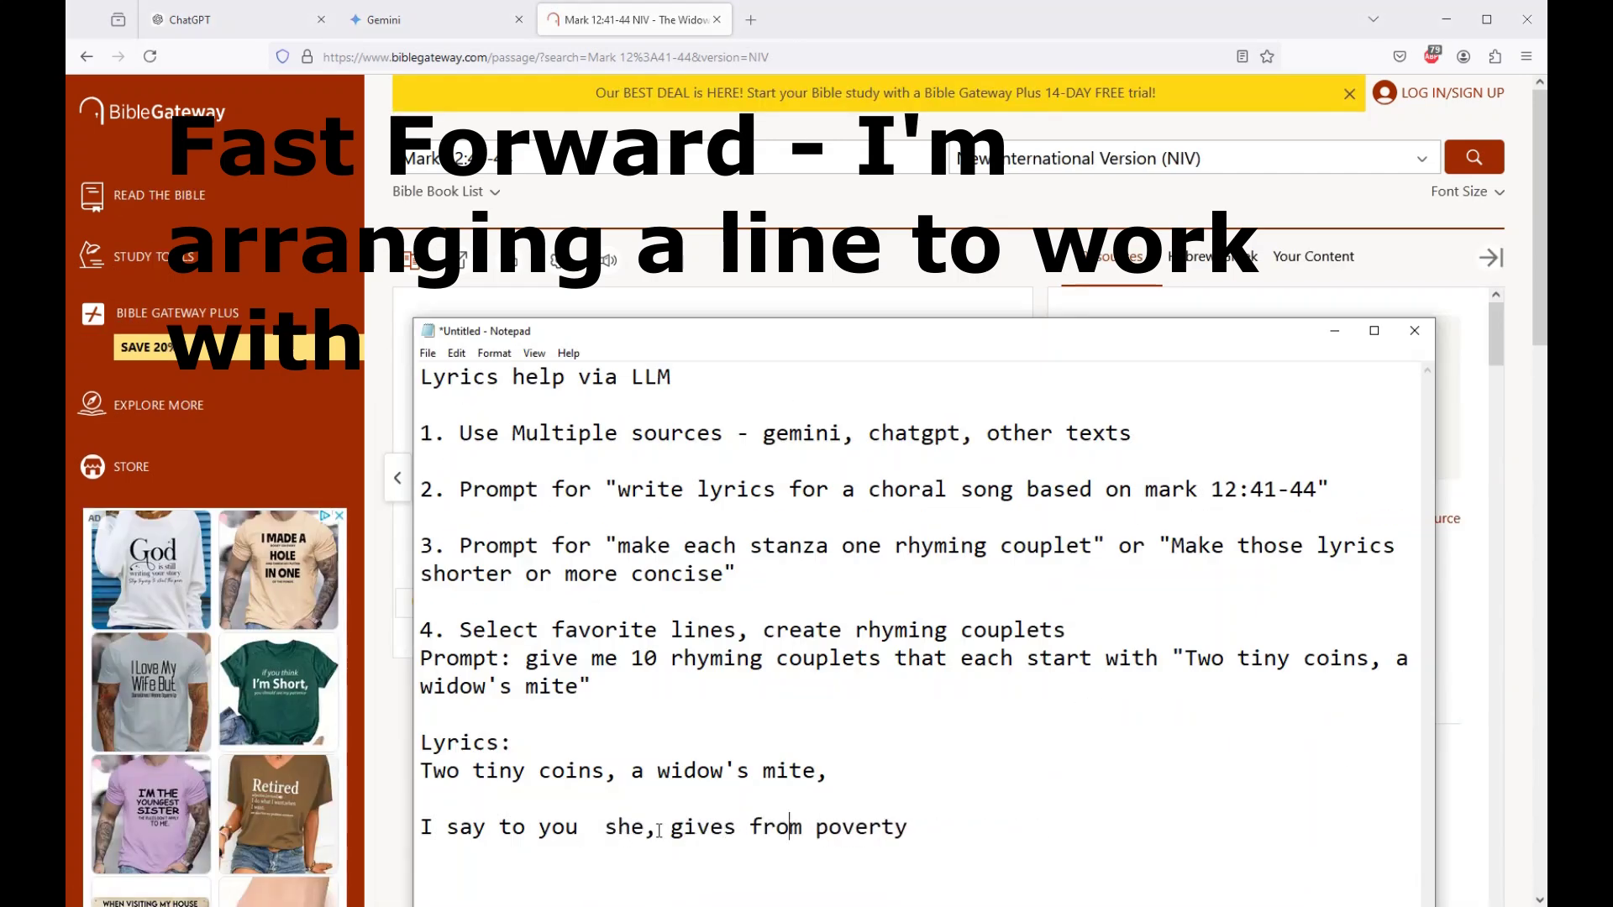
key(BackSpace)
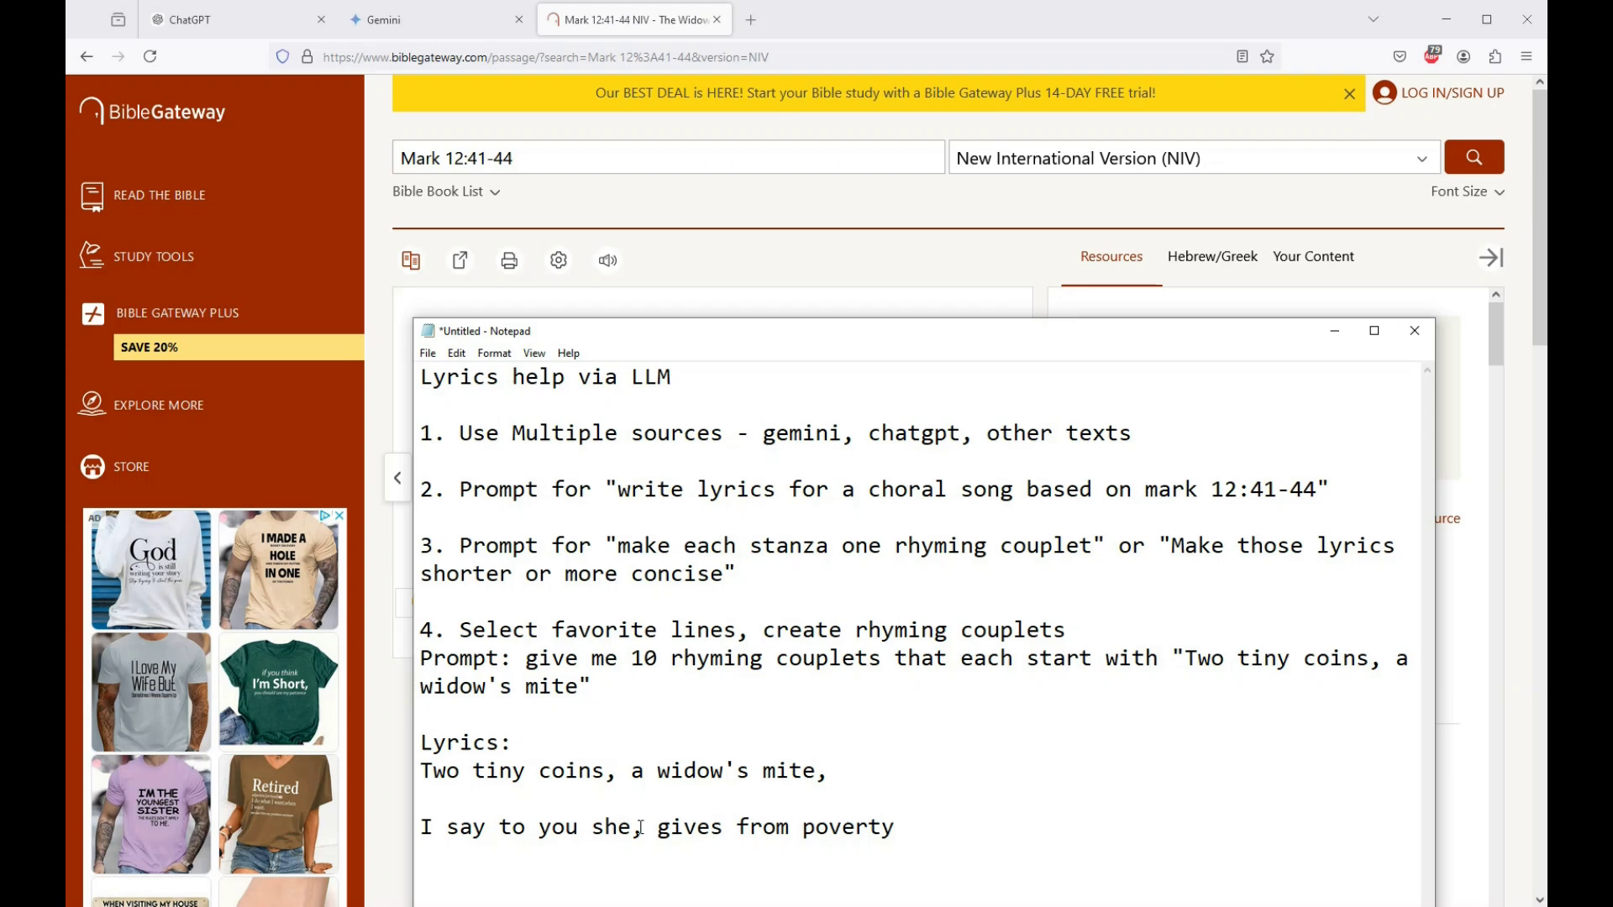
click(660, 830)
key(BackSpace)
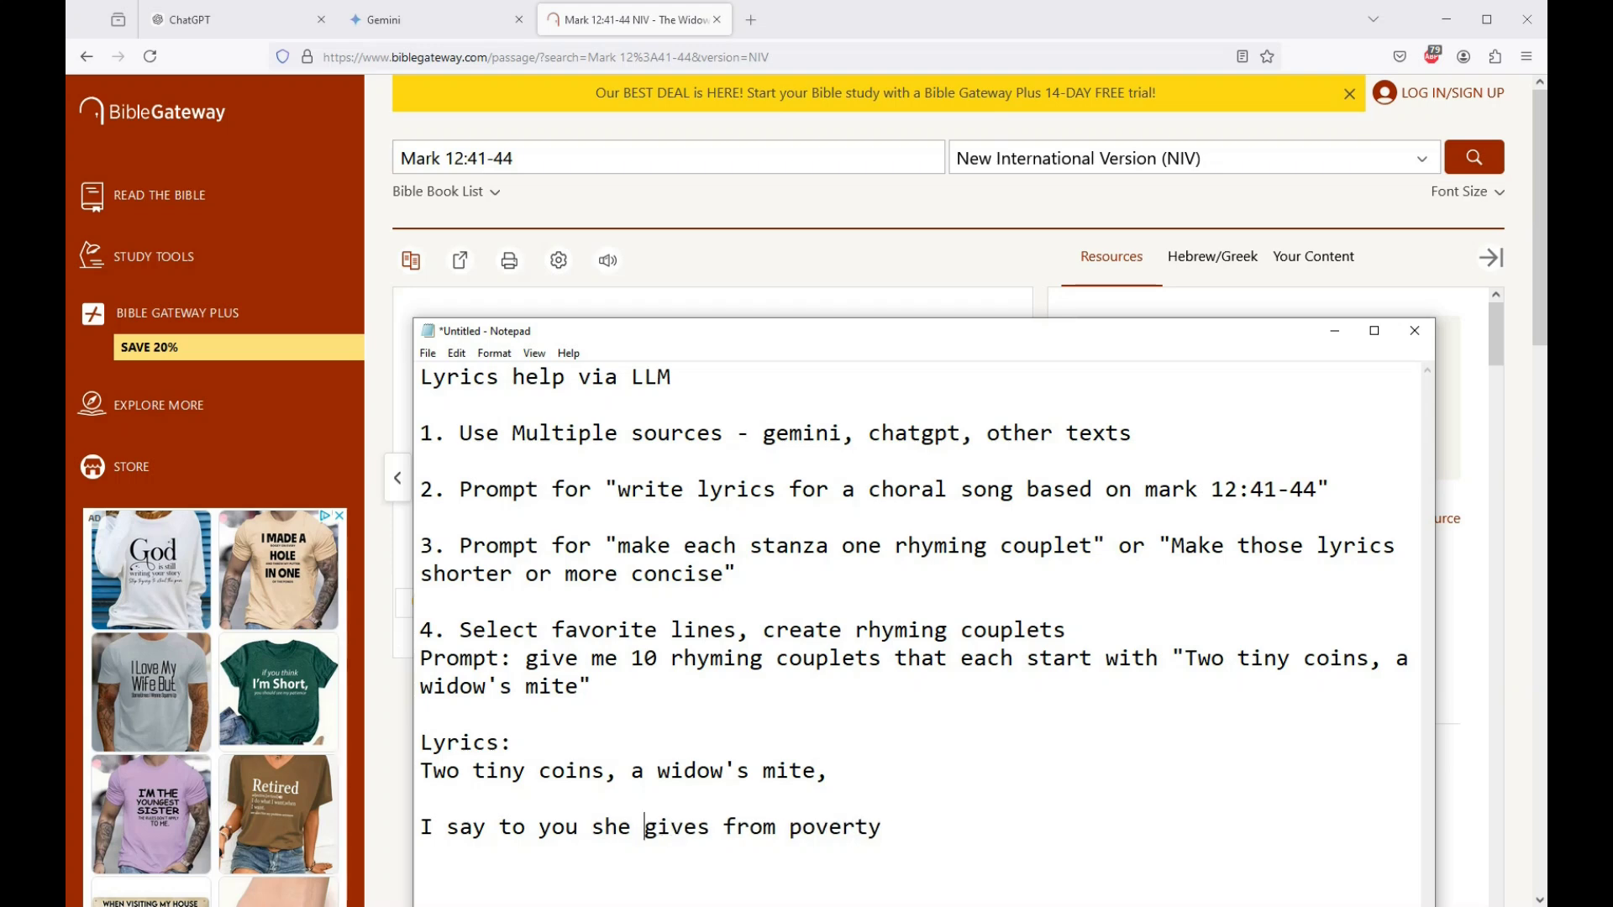
drag(881, 828, 420, 827)
key(ctrl+c)
click(858, 22)
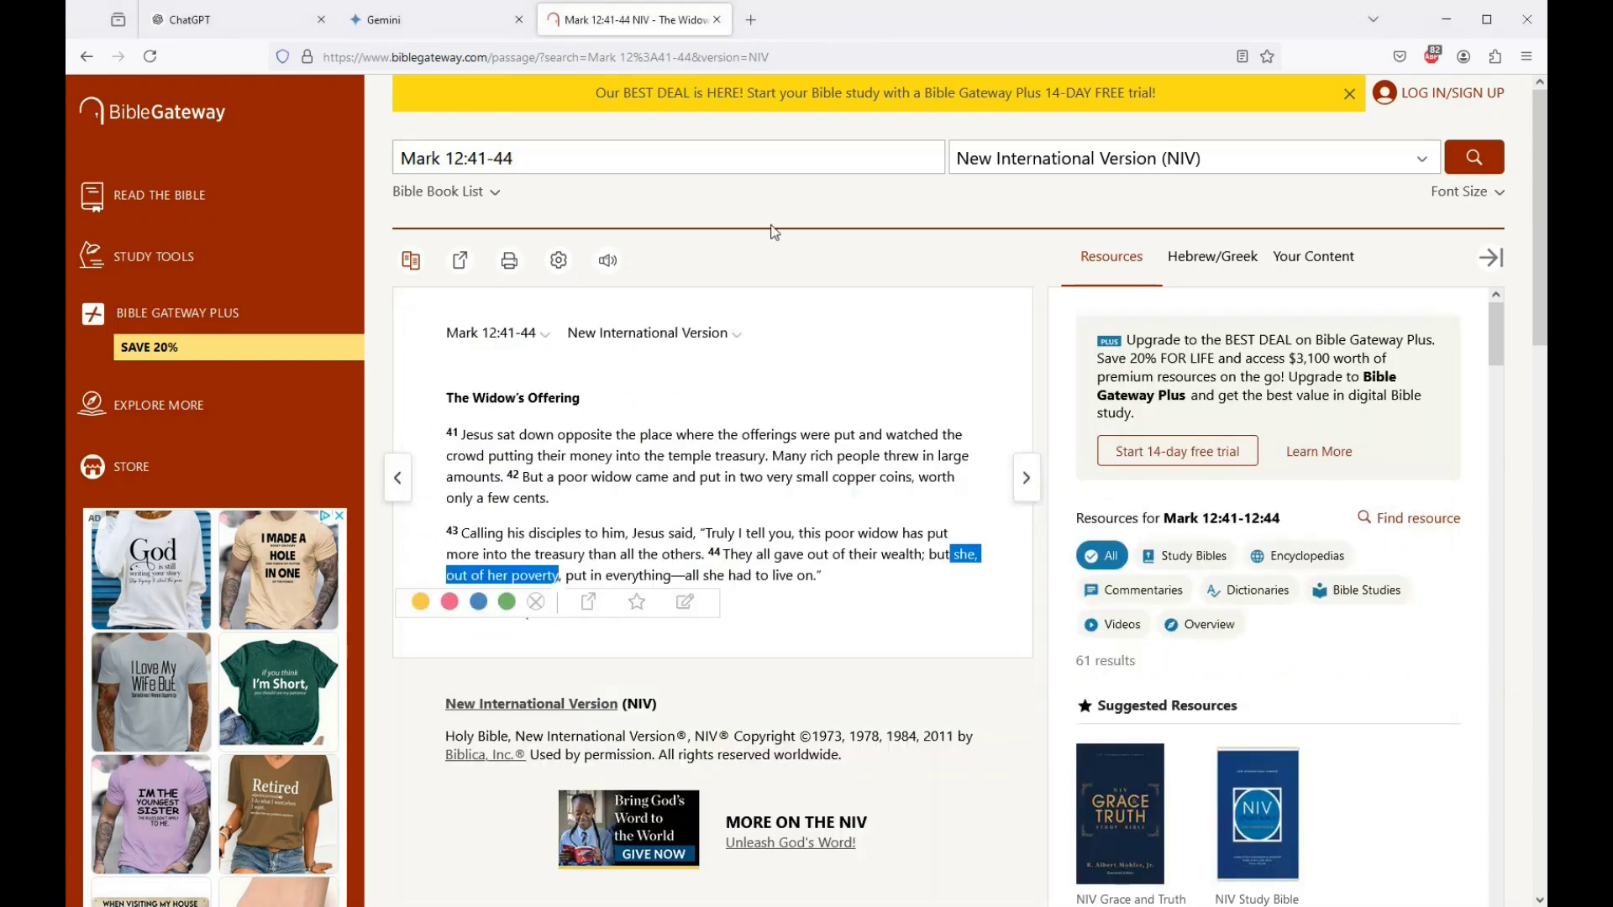
Step: Update the couplet prompt in the notes to open with 'I say to you she gives from poverty' and copy it
click(252, 21)
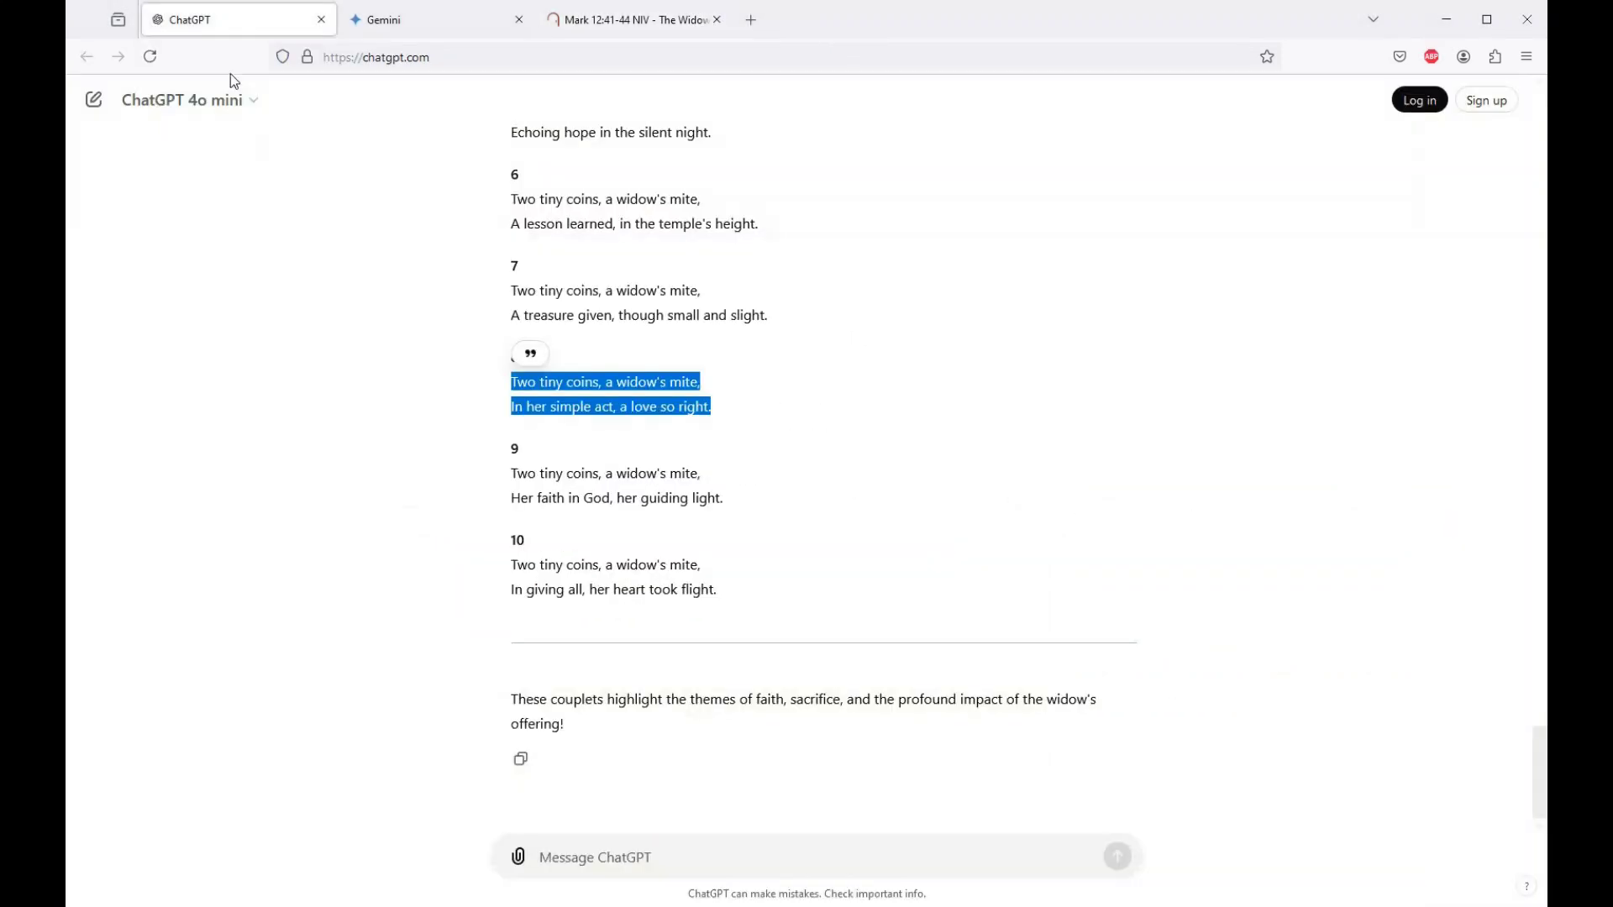
key(alt+Tab)
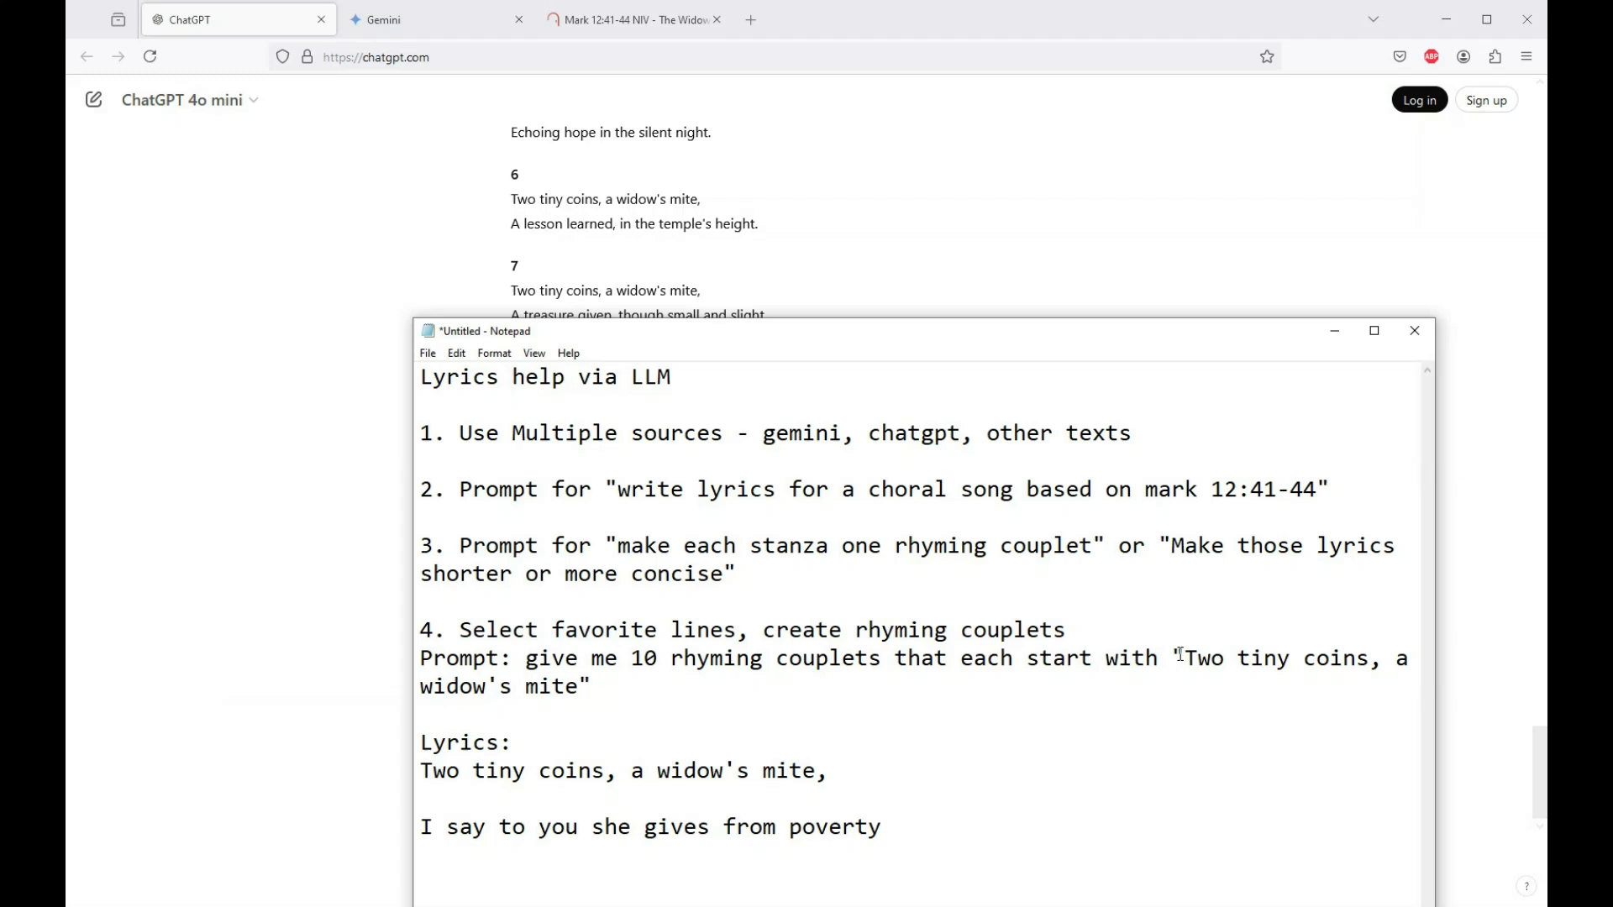
drag(1184, 658, 572, 679)
key(ctrl+v)
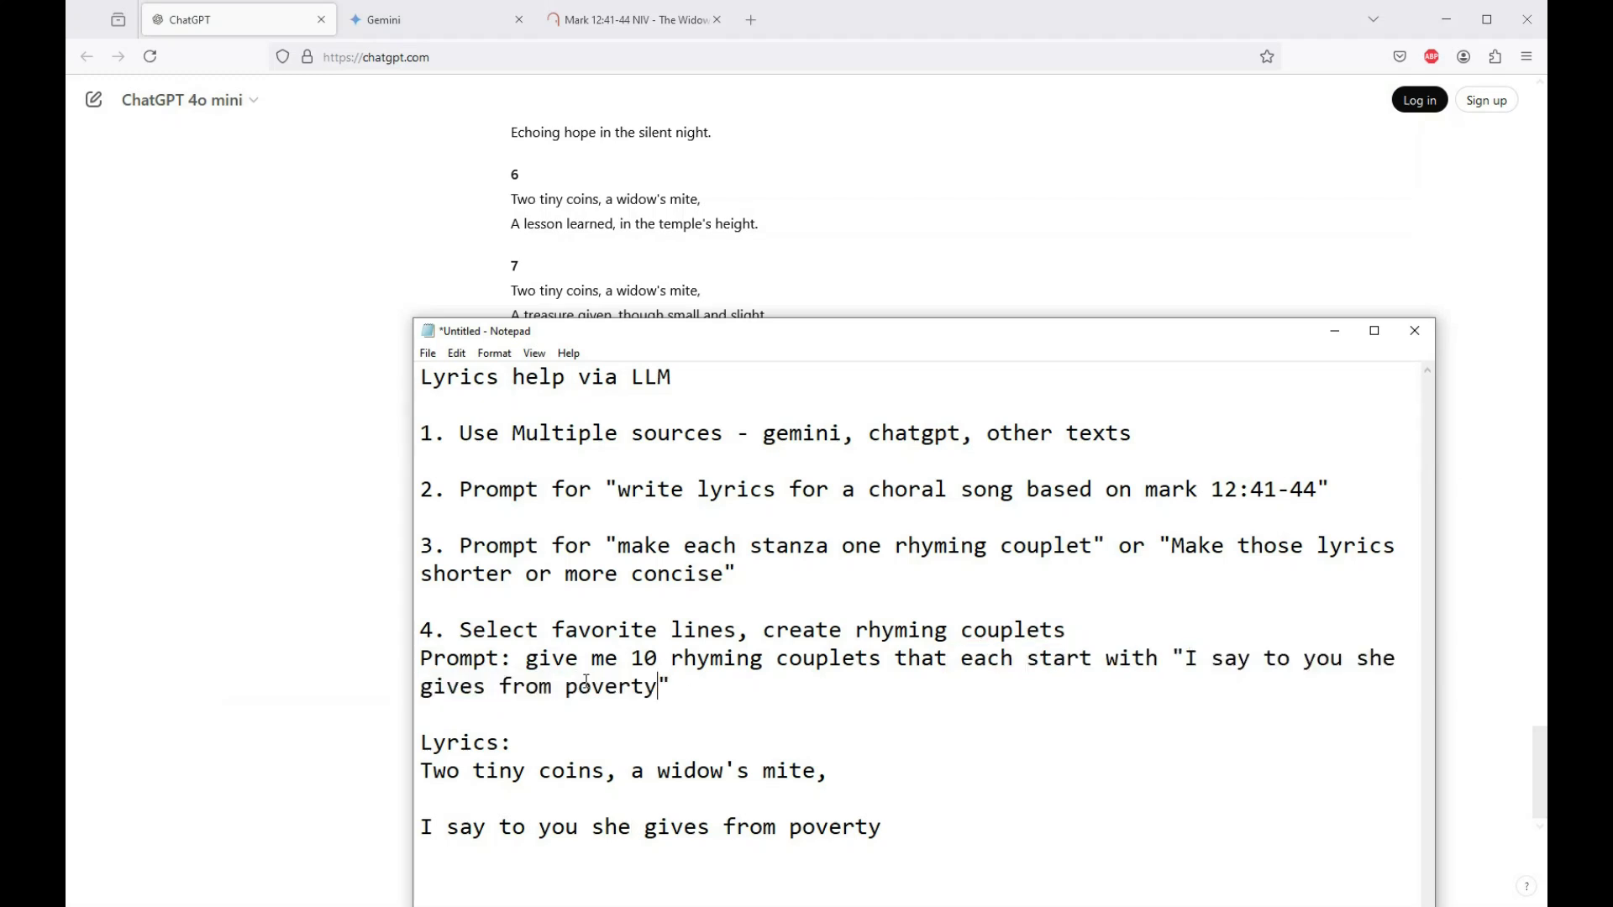
drag(694, 687, 527, 664)
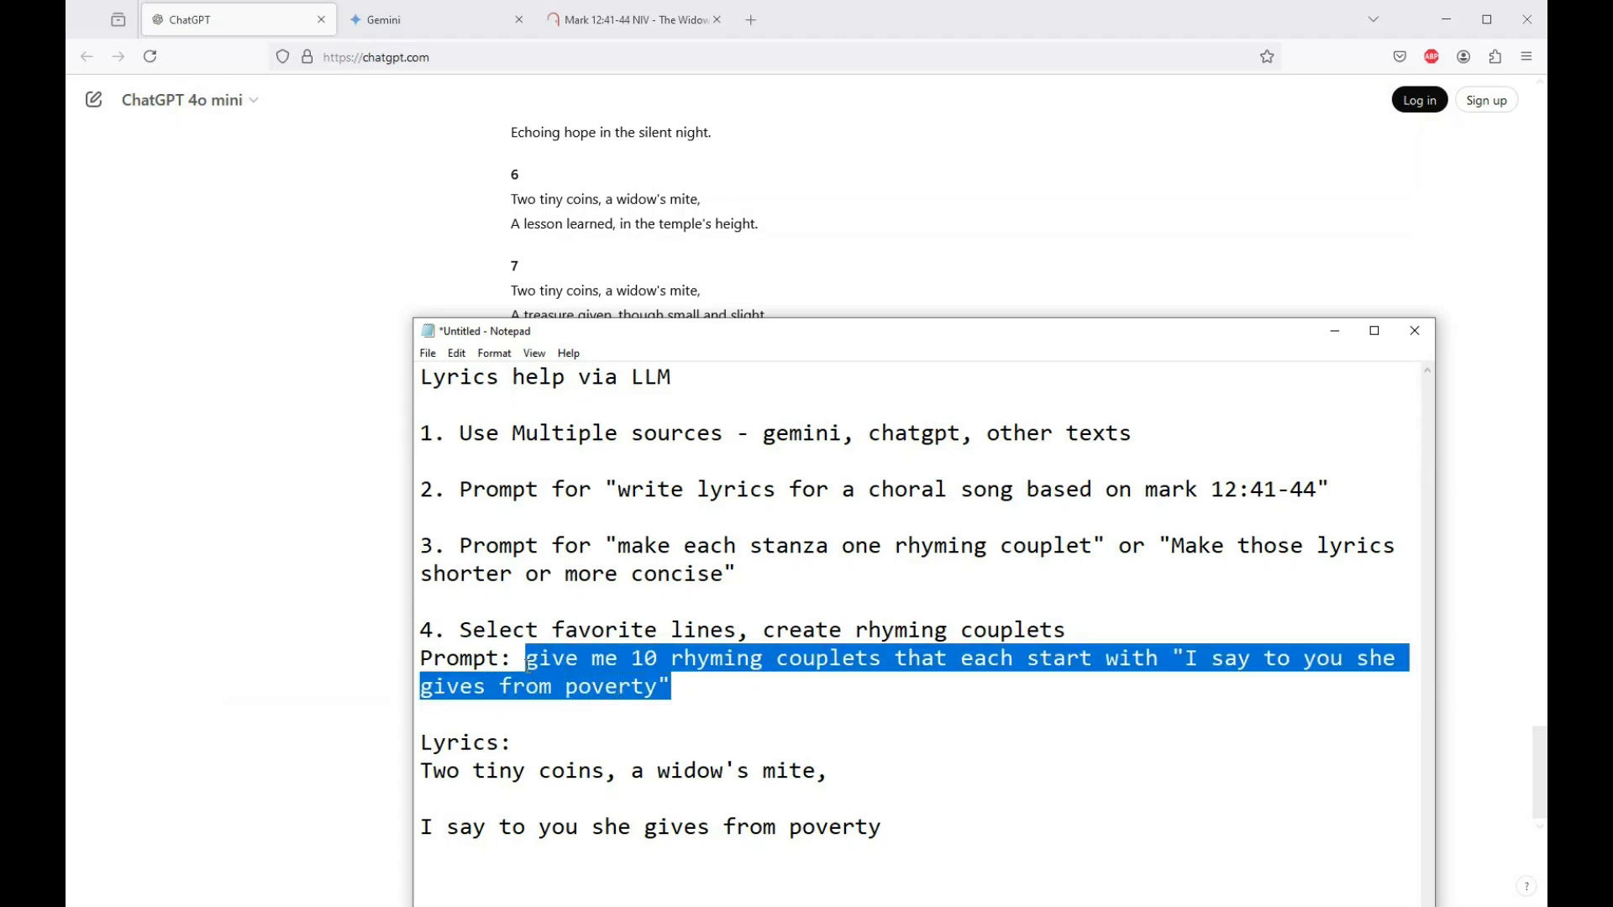
key(ctrl+c)
Step: Send the updated ten-couplets request to ChatGPT and scroll through the reply
key(alt+Tab)
click(540, 856)
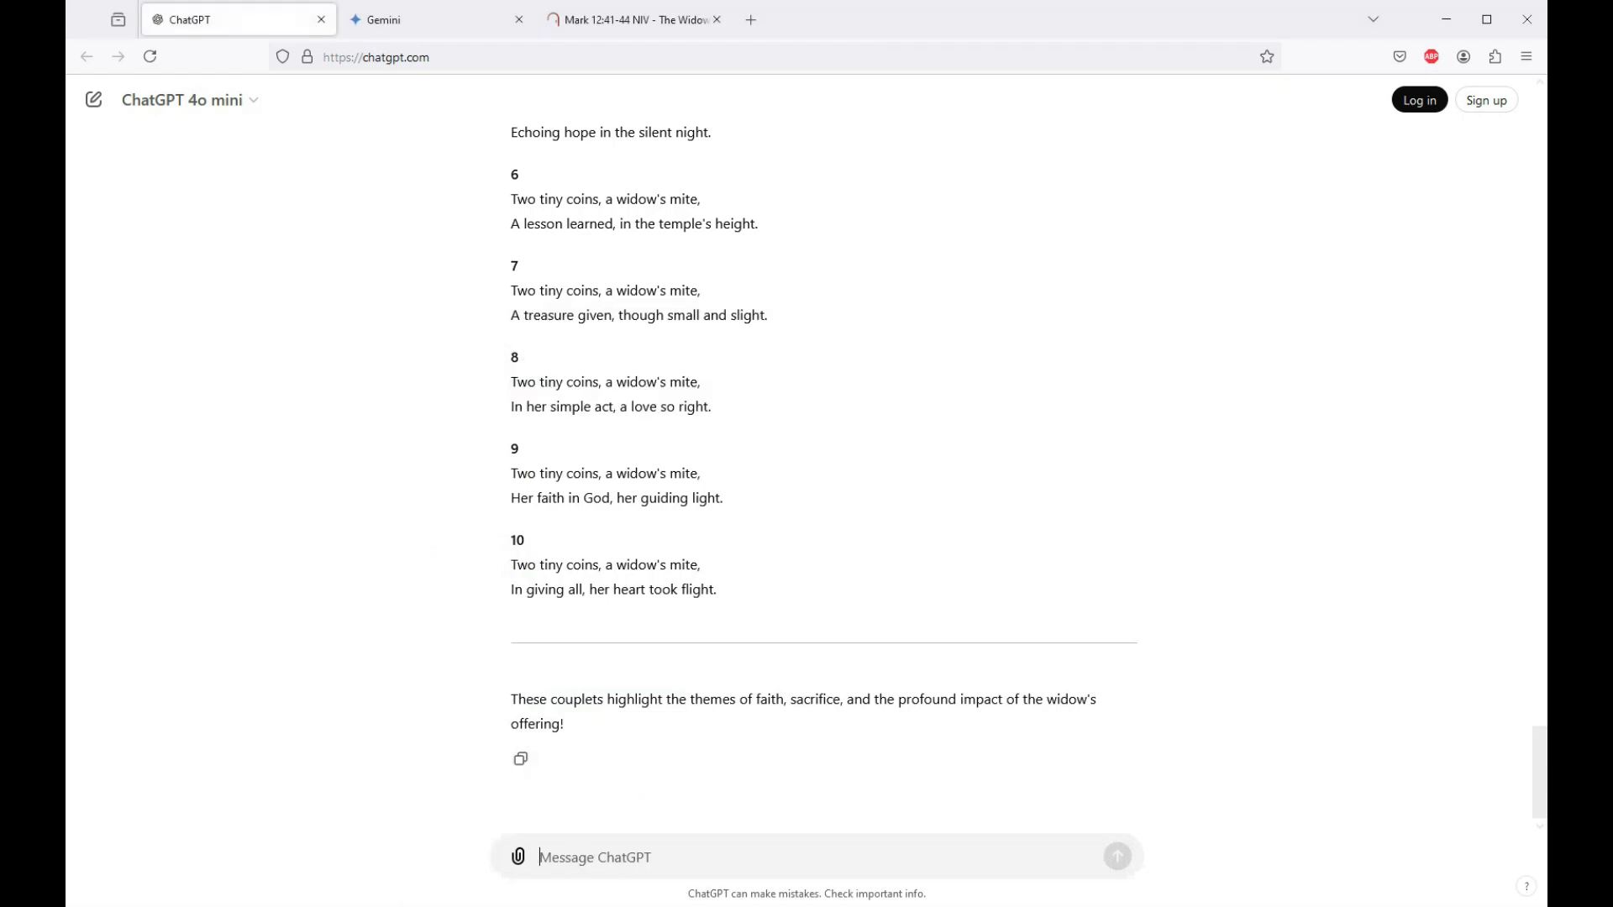
key(ctrl+v)
key(Return)
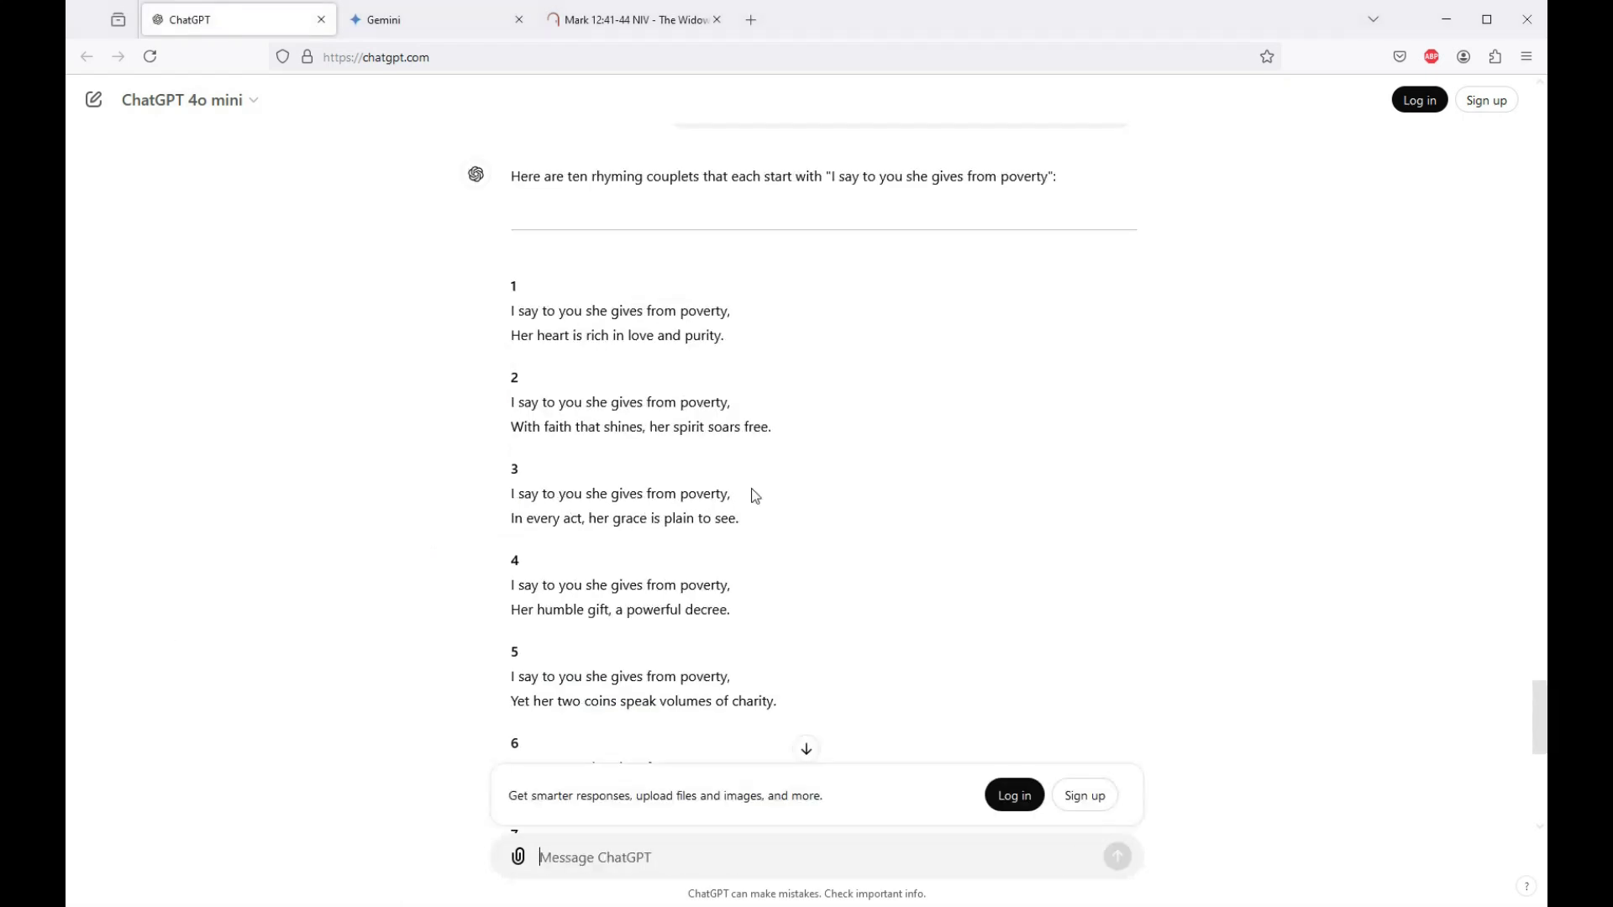
scroll(753, 495, down, 5)
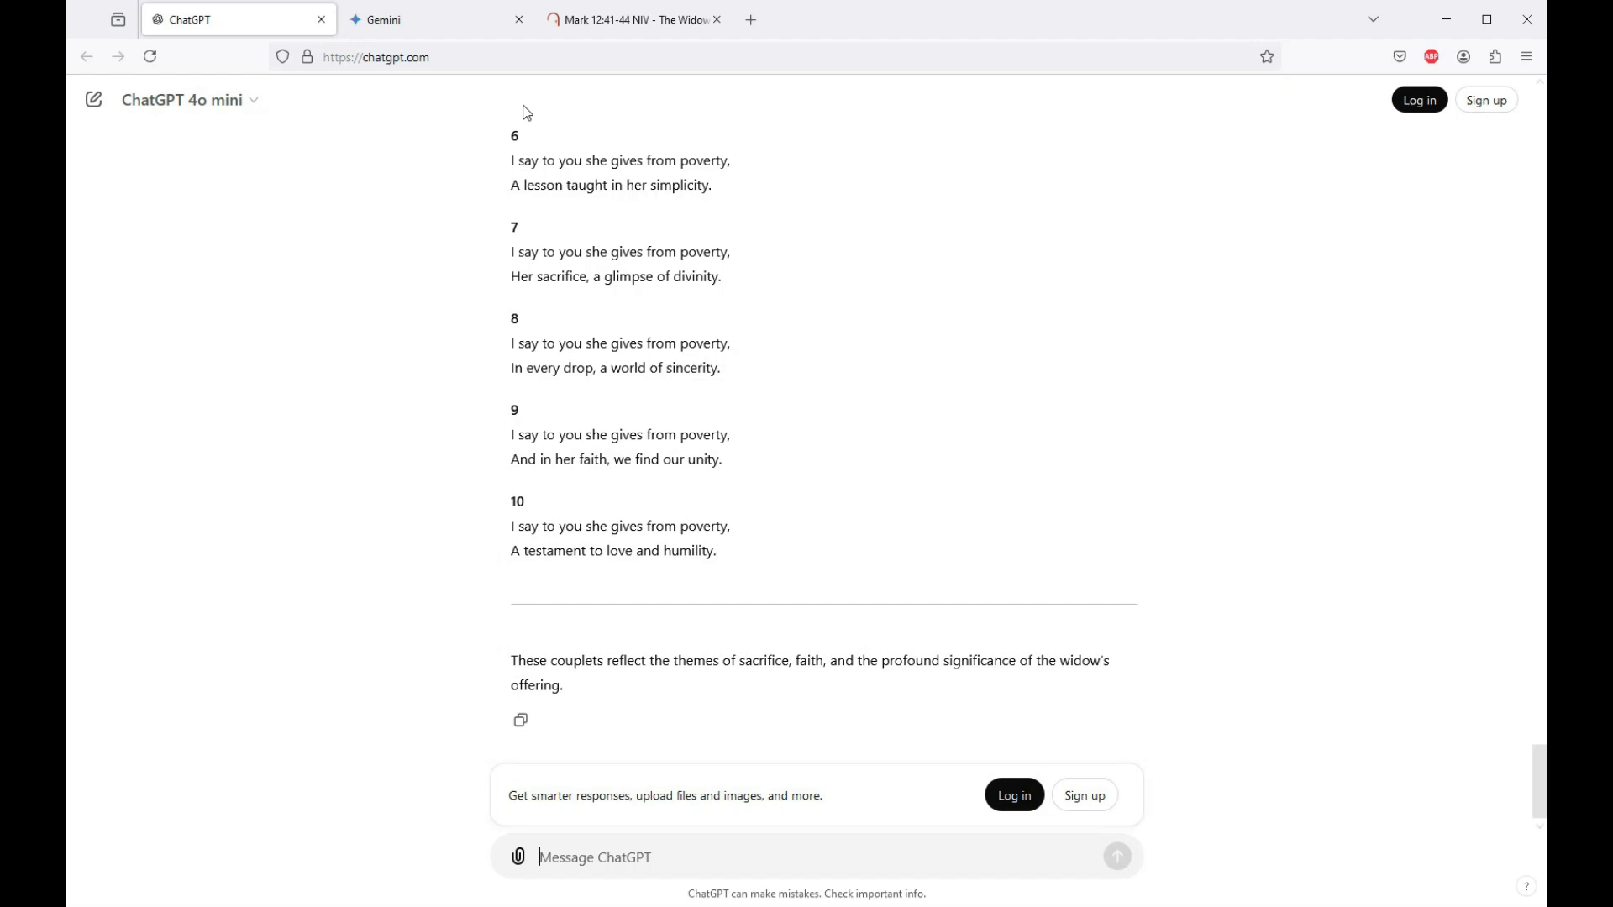
click(434, 26)
Step: Send the same 'I say to you, she gives from poverty' couplet request to Gemini, then return to A Widows Mite.txt
click(656, 835)
key(ctrl+v)
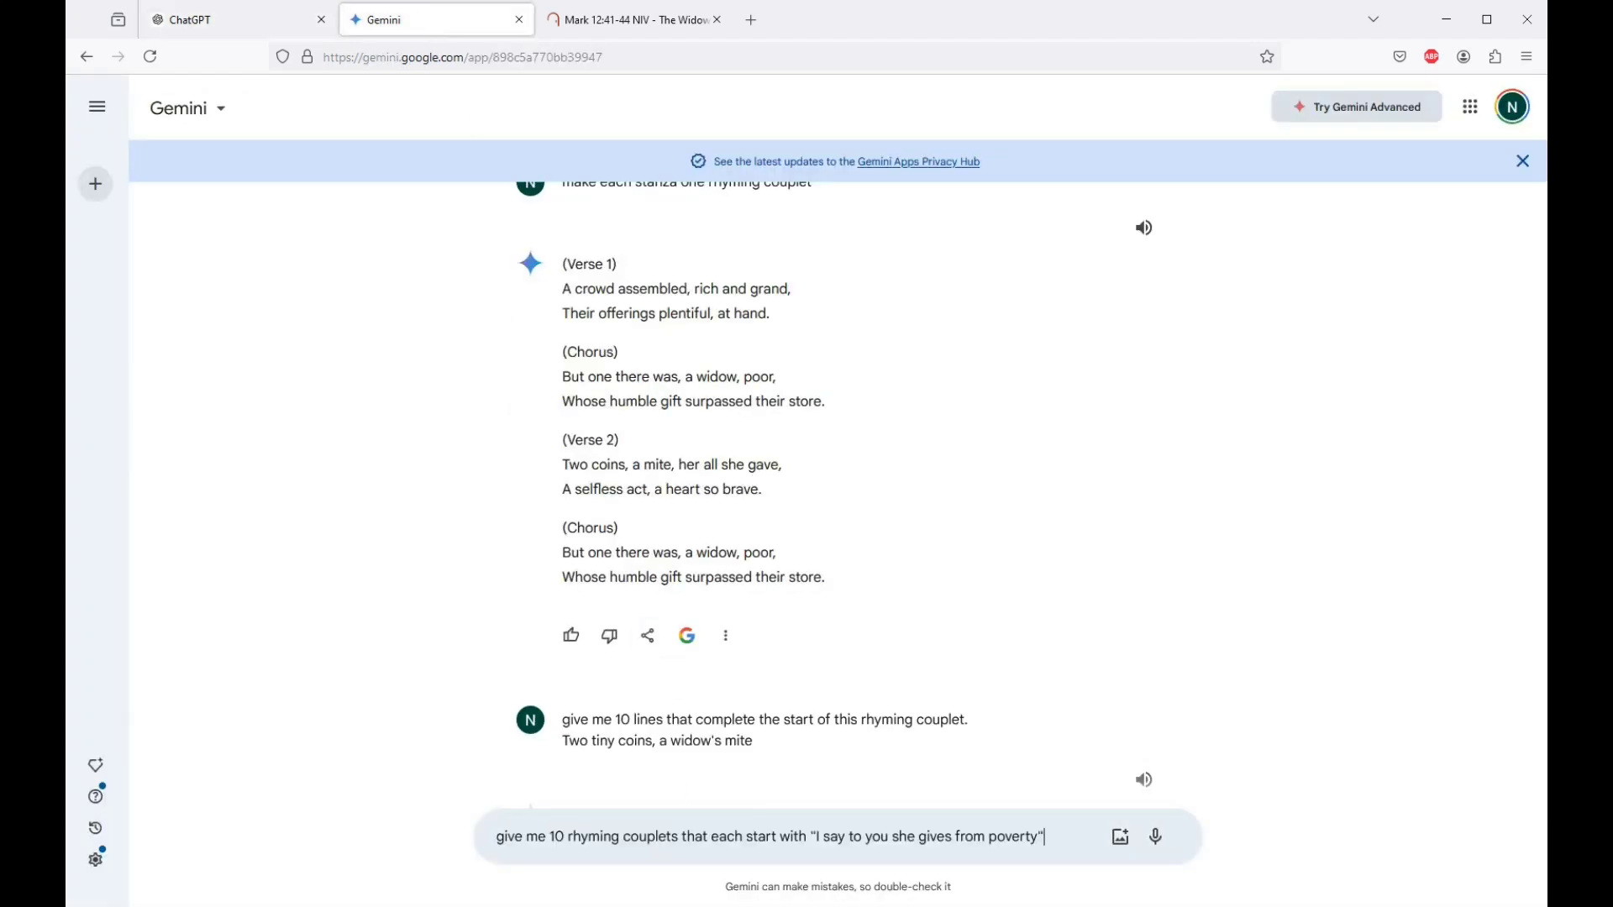
key(Return)
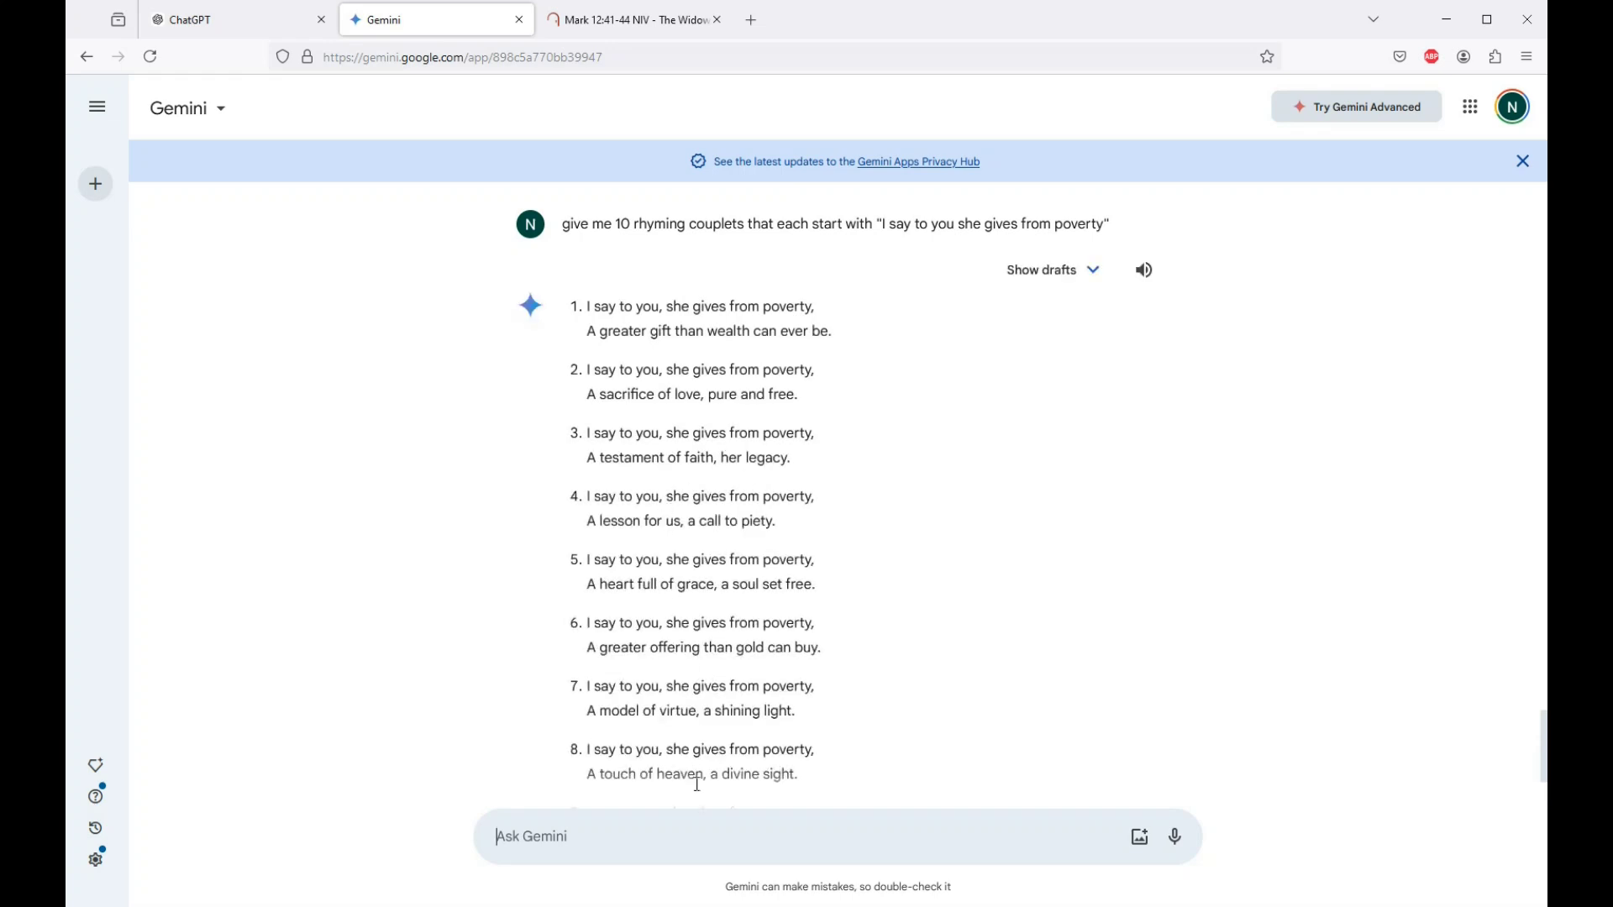
scroll(768, 581, down, 3)
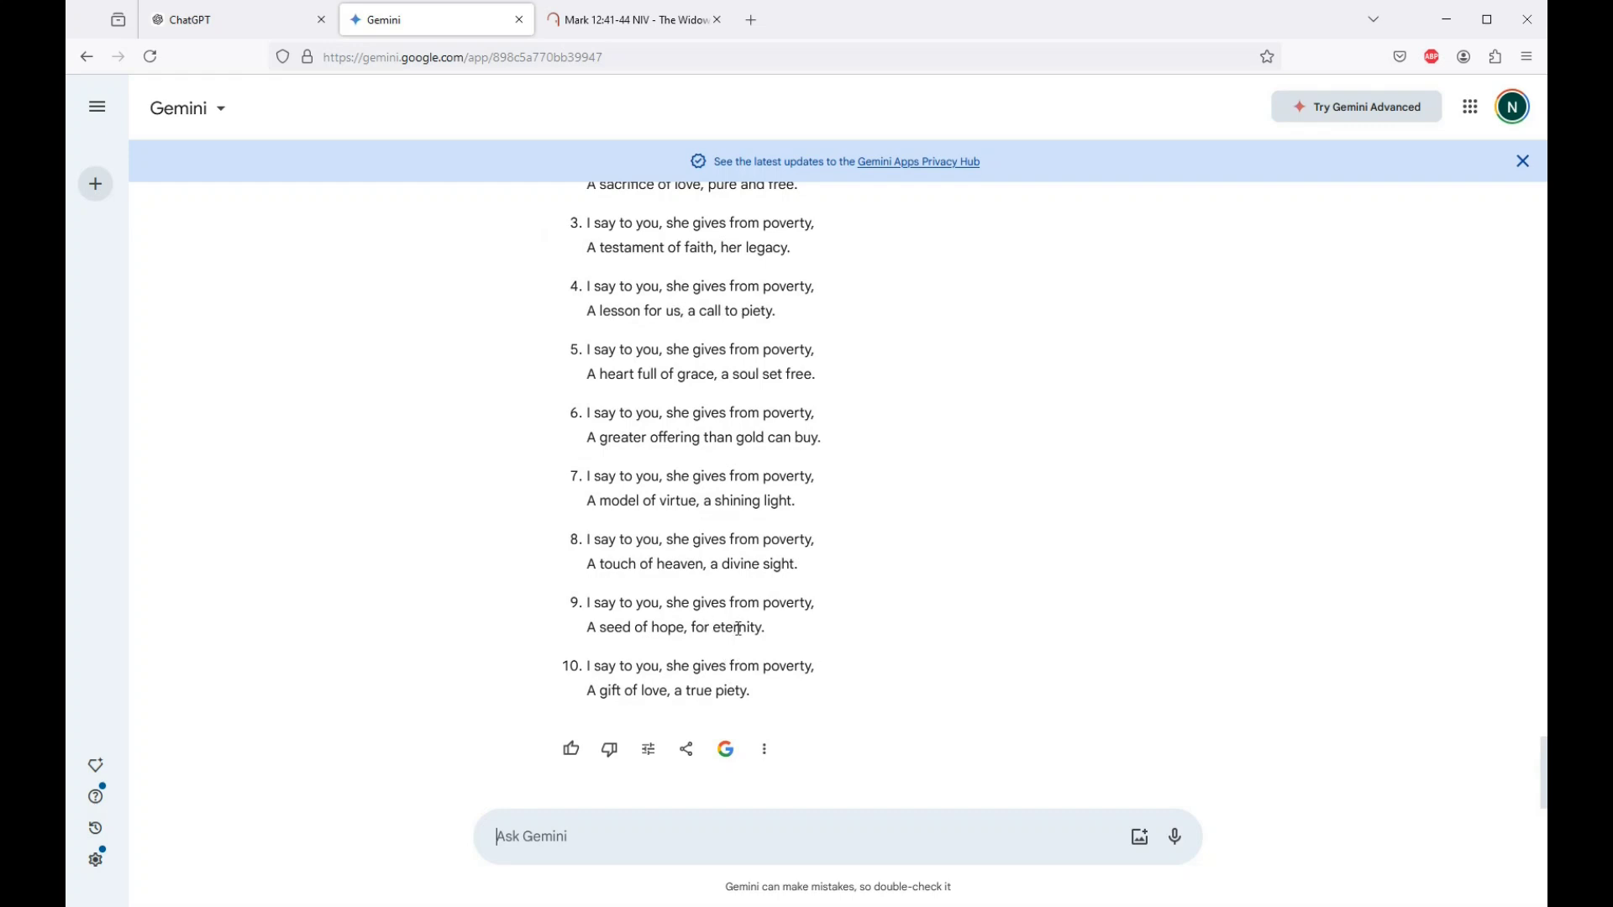
key(alt+Tab)
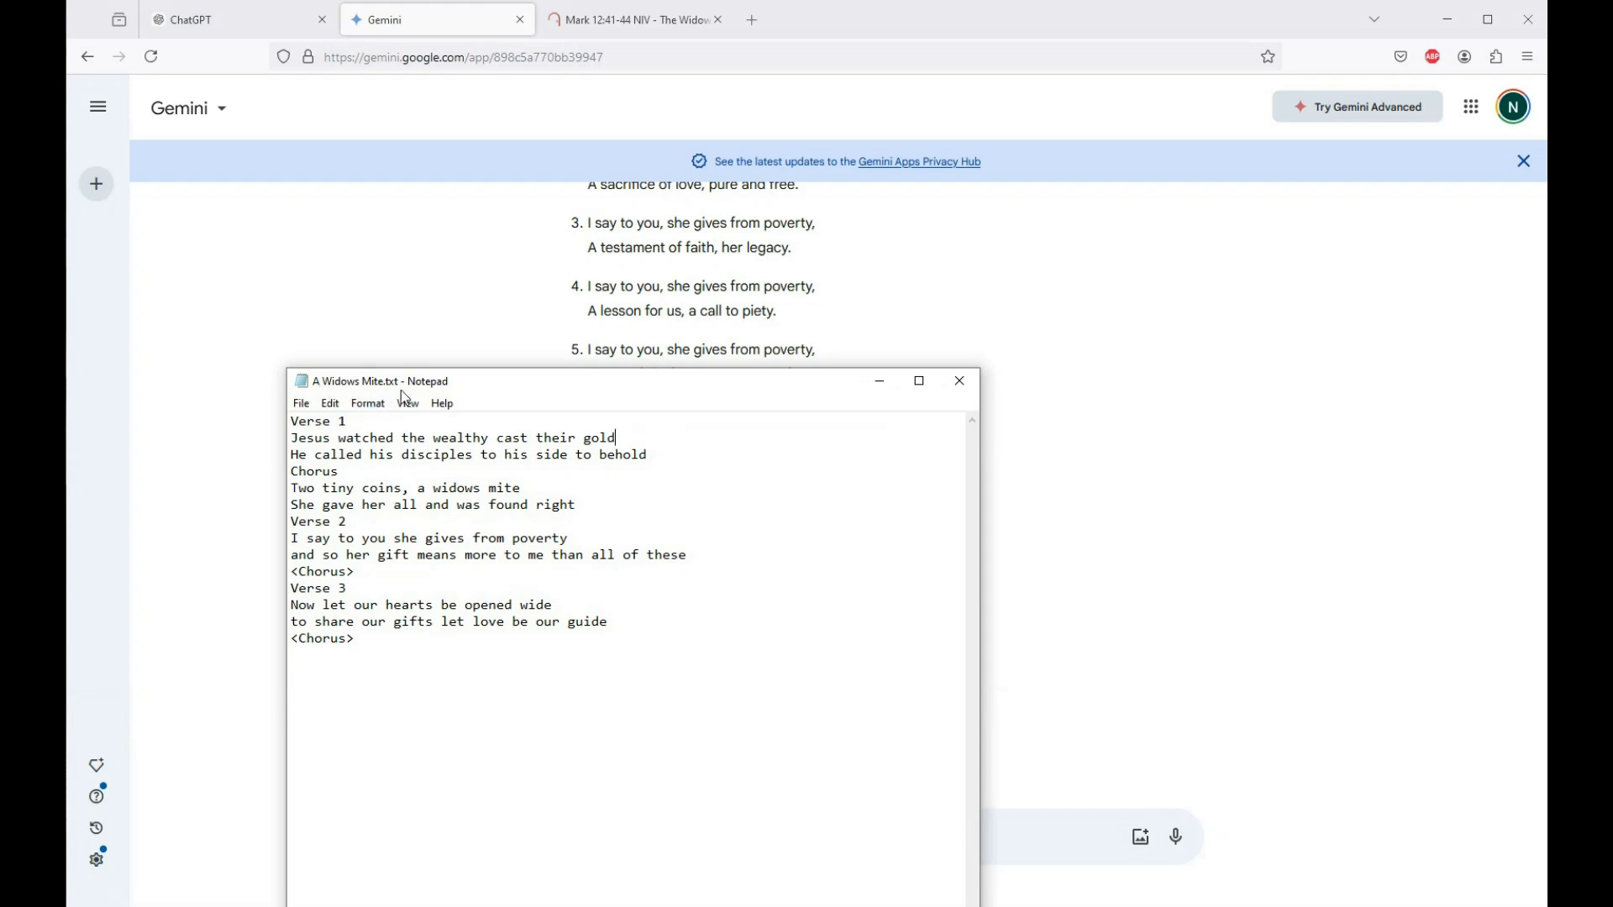
Step: Select the Verse 3 lines of the A Widows Mite lyrics
drag(310, 434, 684, 677)
click(587, 661)
drag(641, 630, 281, 605)
click(512, 632)
drag(544, 623, 277, 604)
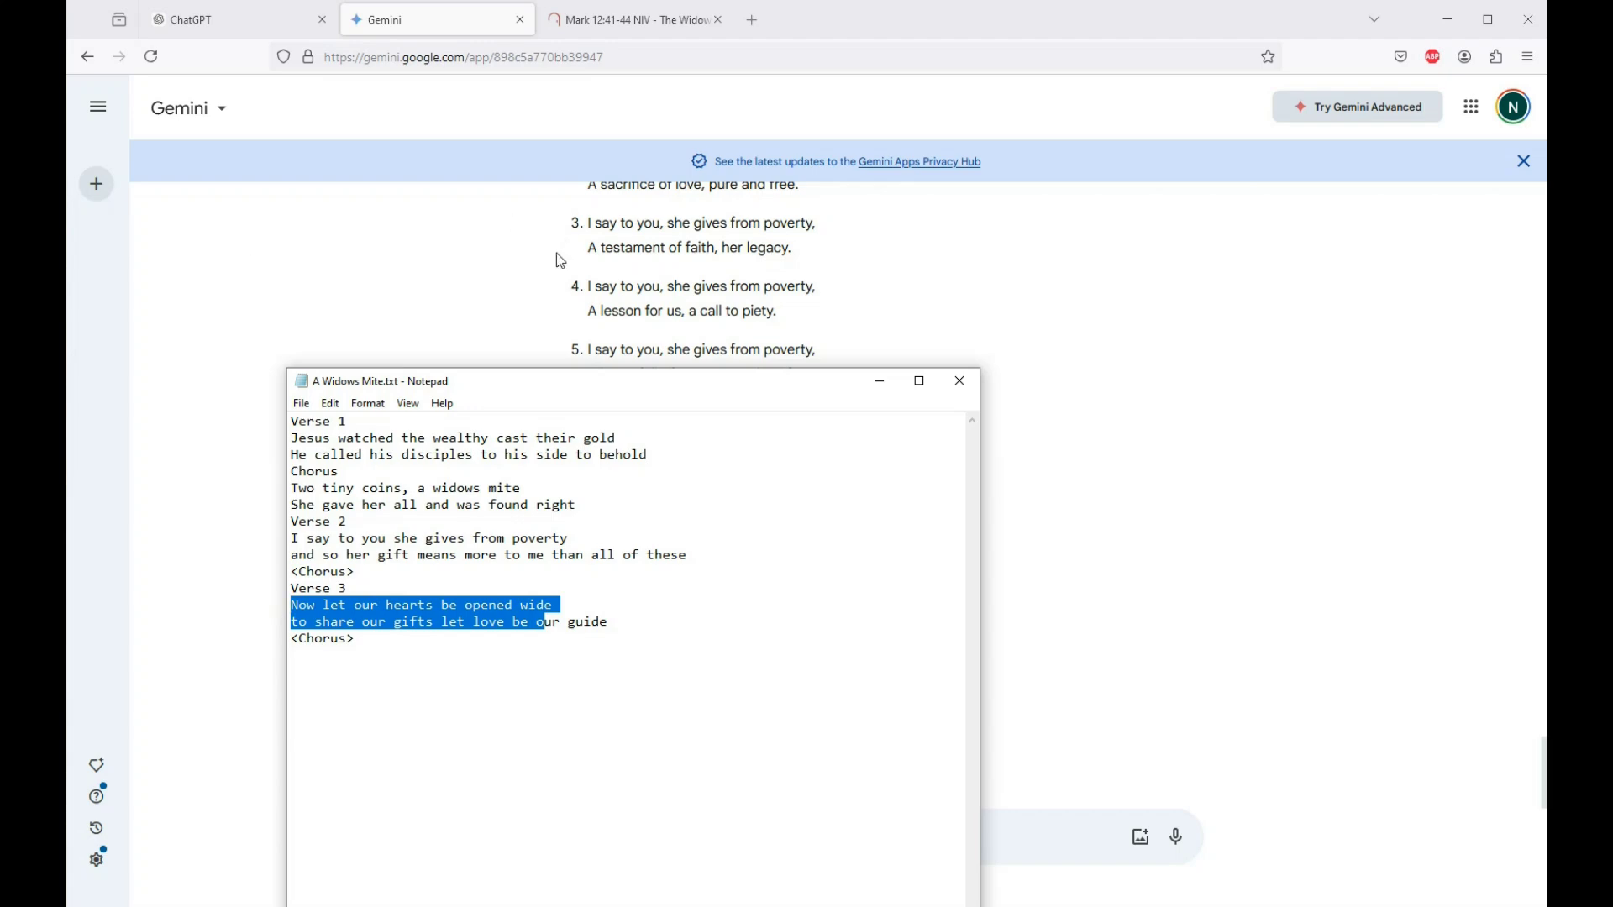
Step: In ChatGPT, select the four Bridge lines of its lyrics for comparison
click(244, 20)
scroll(491, 367, up, 20)
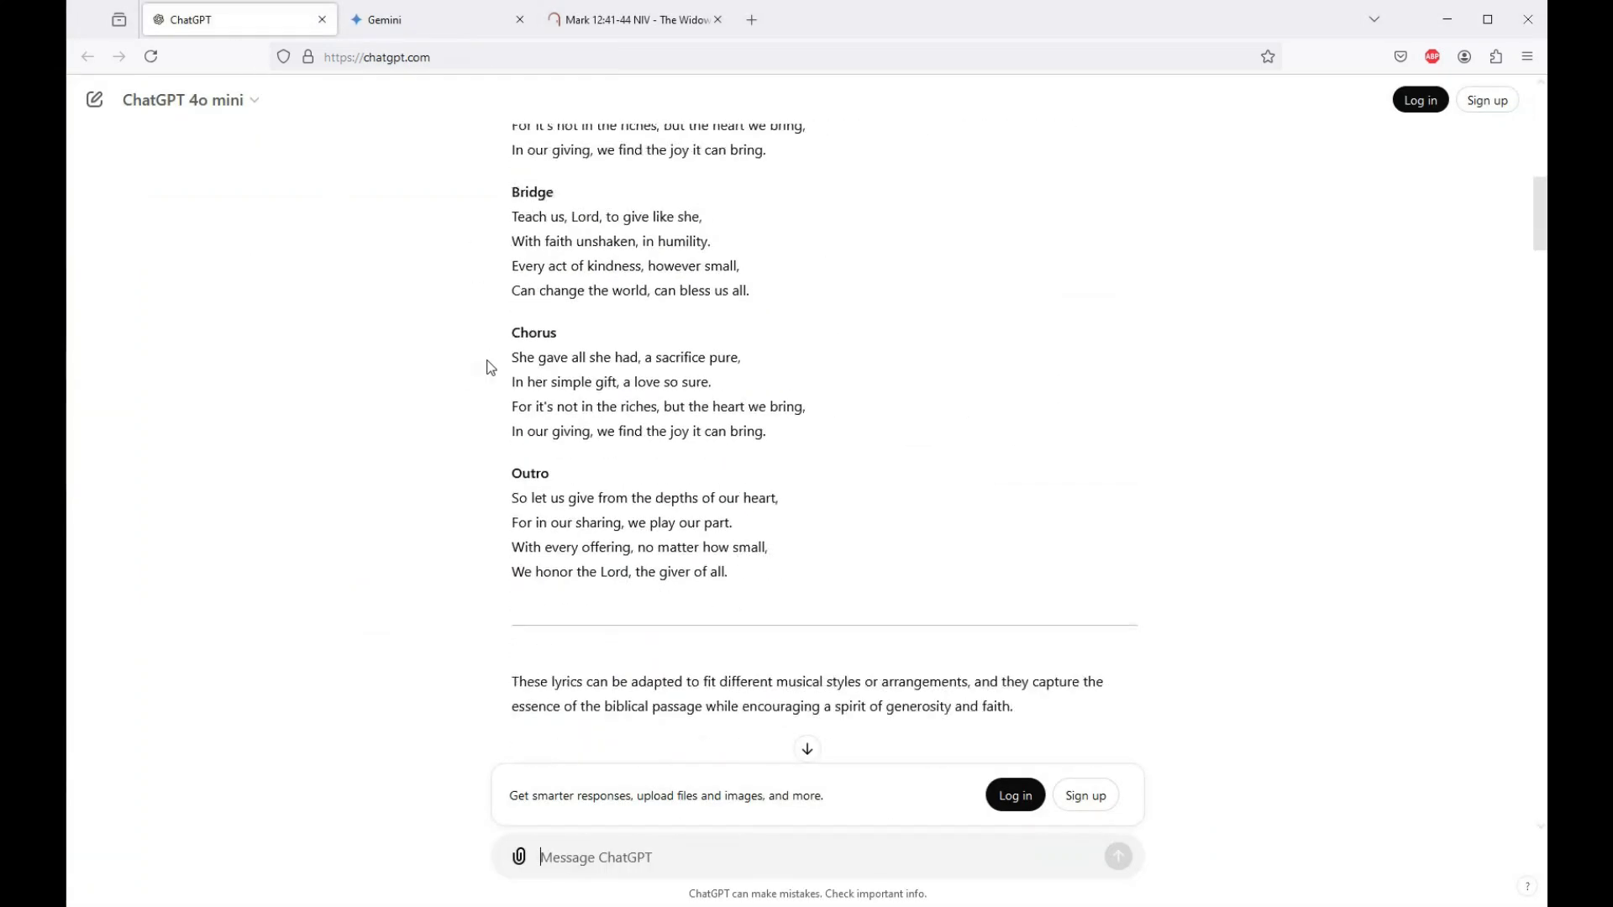
scroll(490, 367, down, 8)
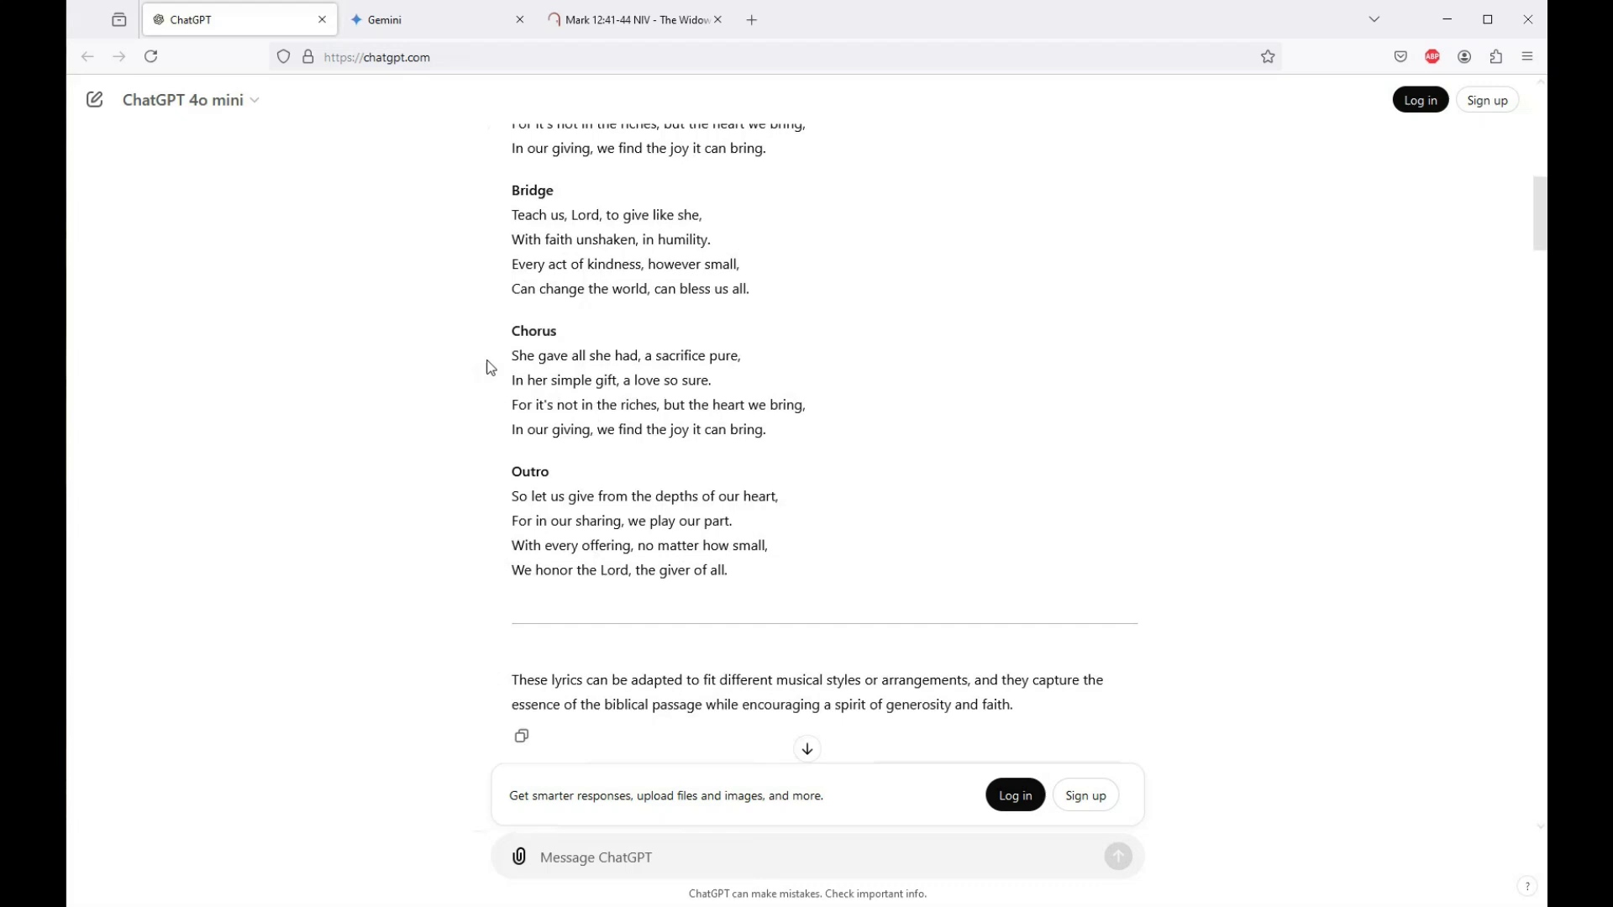
drag(751, 290, 508, 225)
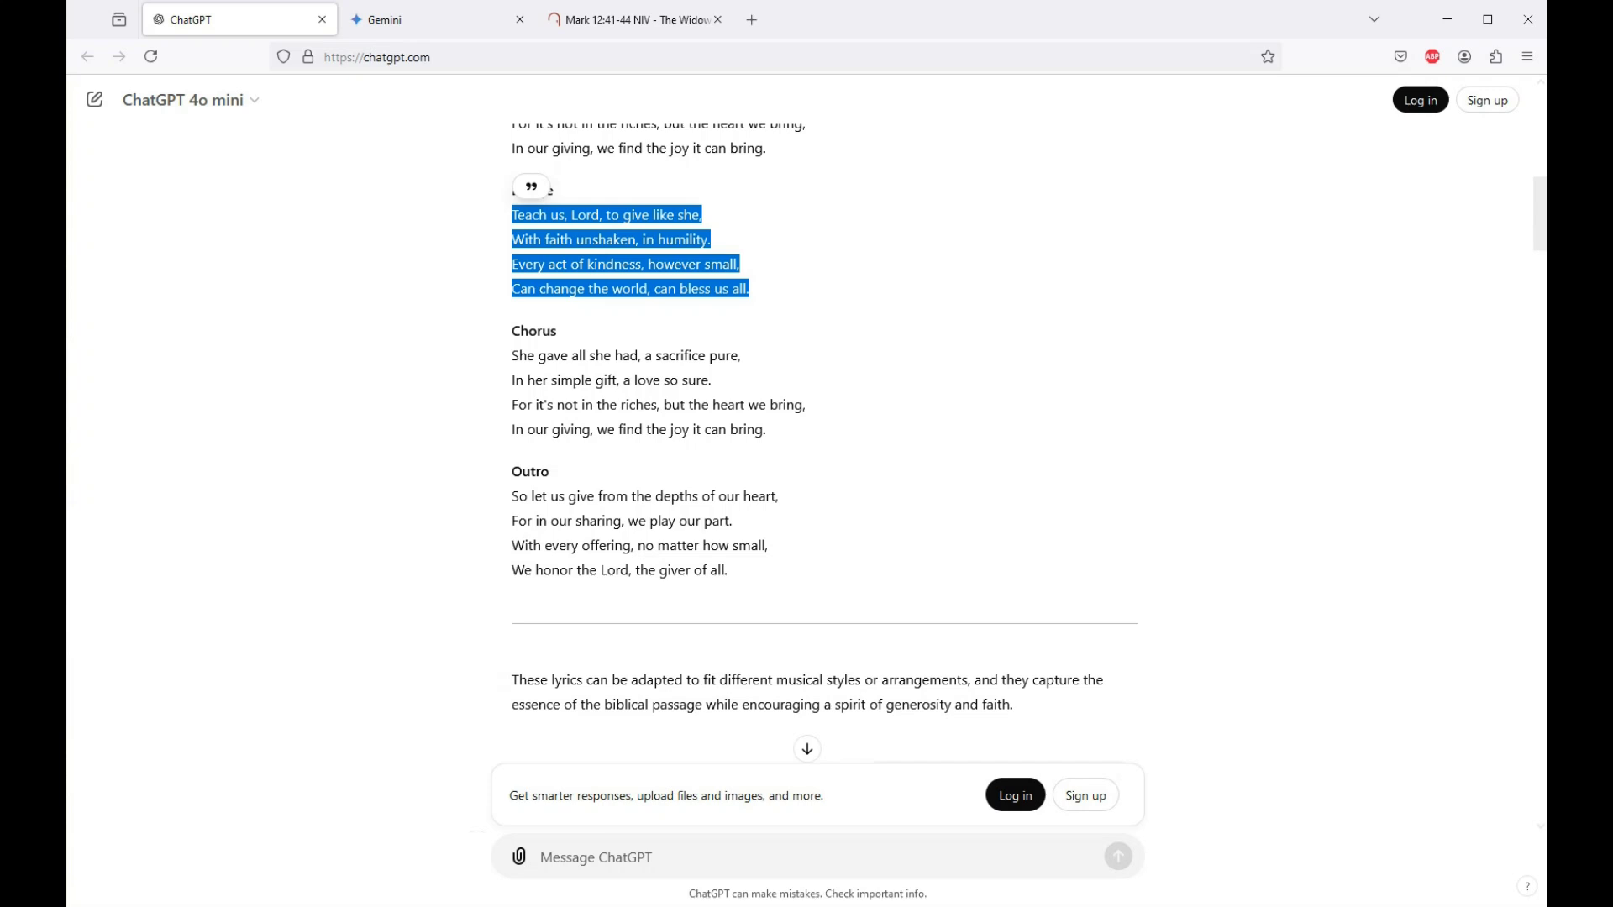
Step: Back in Notepad, reselect both Verse 3 lines, then select all the lyrics text
key(alt+Tab)
drag(609, 622, 286, 606)
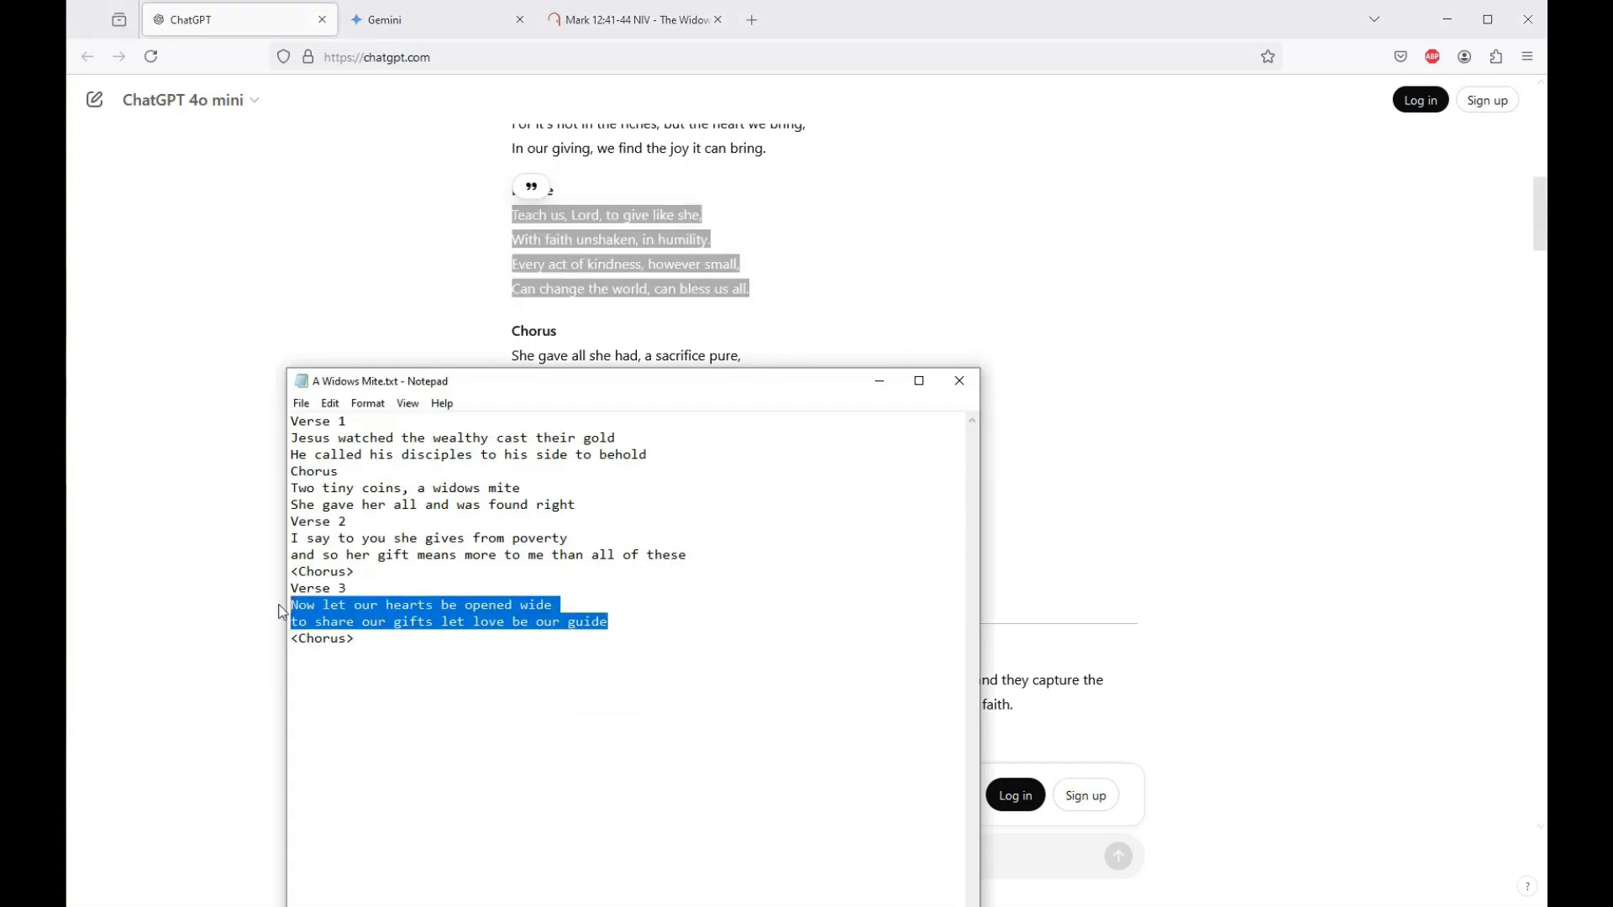
click(400, 638)
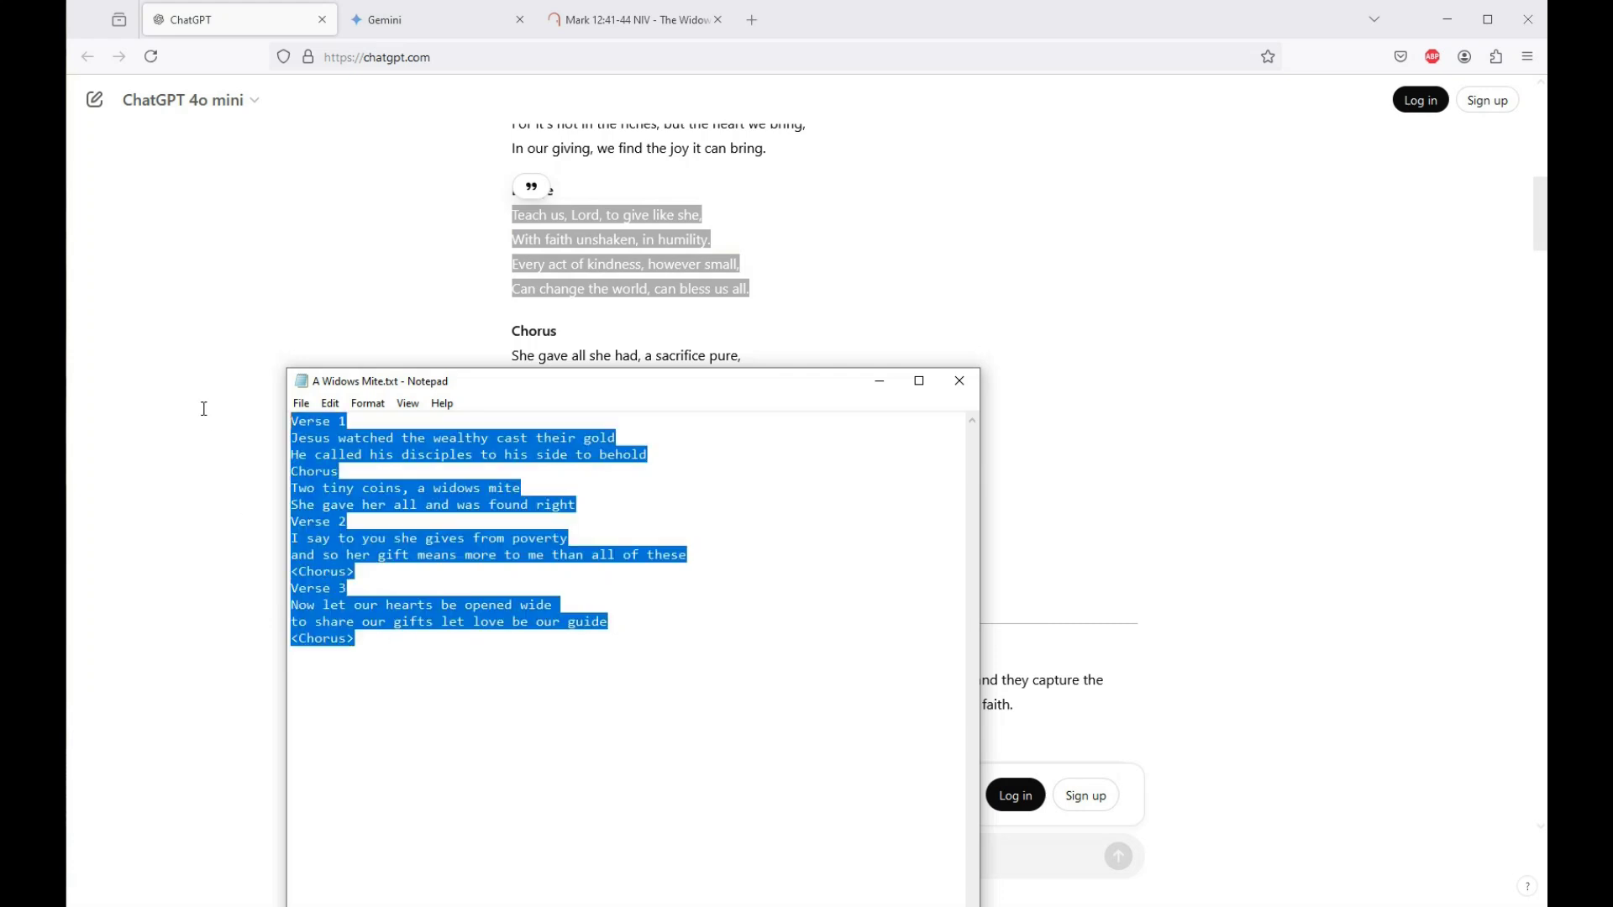
drag(401, 639, 204, 409)
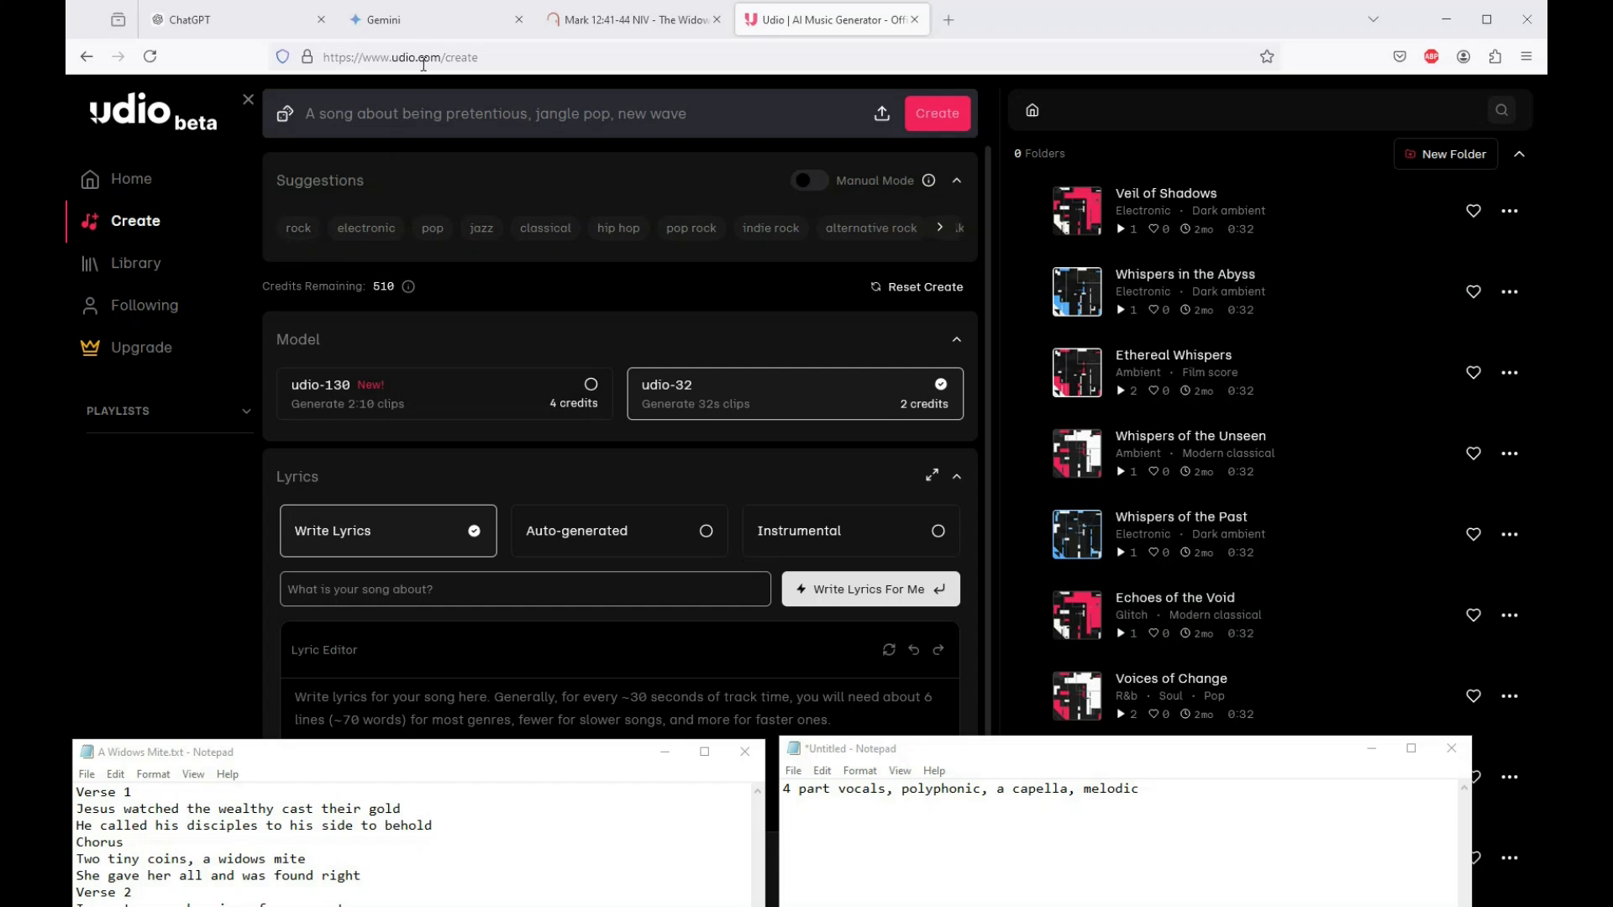
Step: Select the style line '4 part vocals, polyphonic, a capella, melodic' in the untitled Notepad file
click(423, 59)
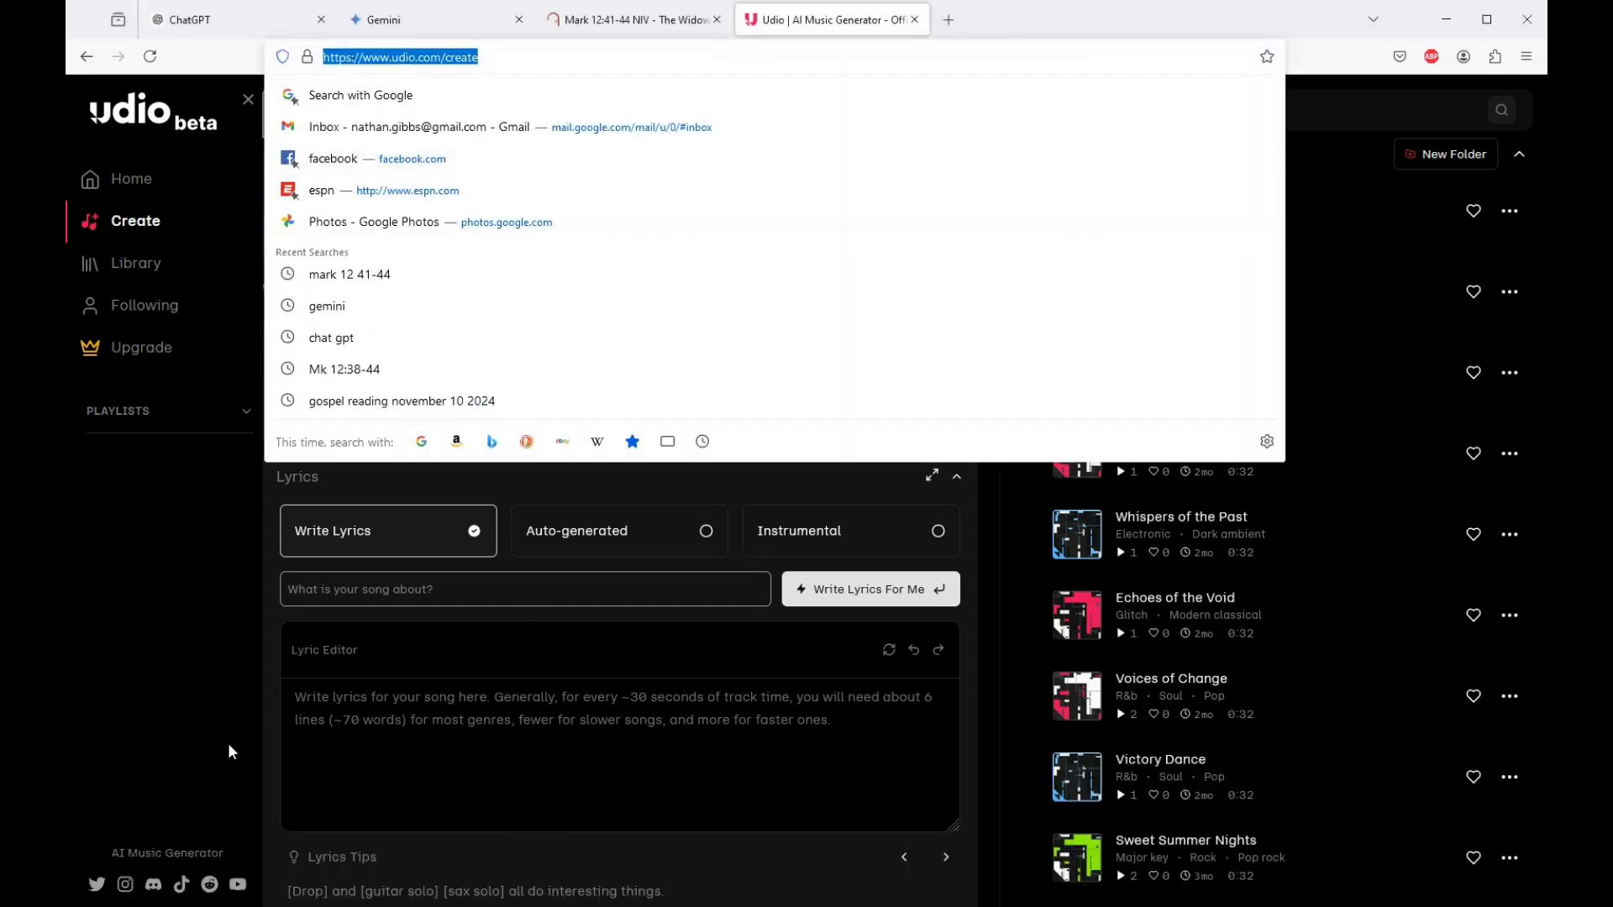
click(231, 749)
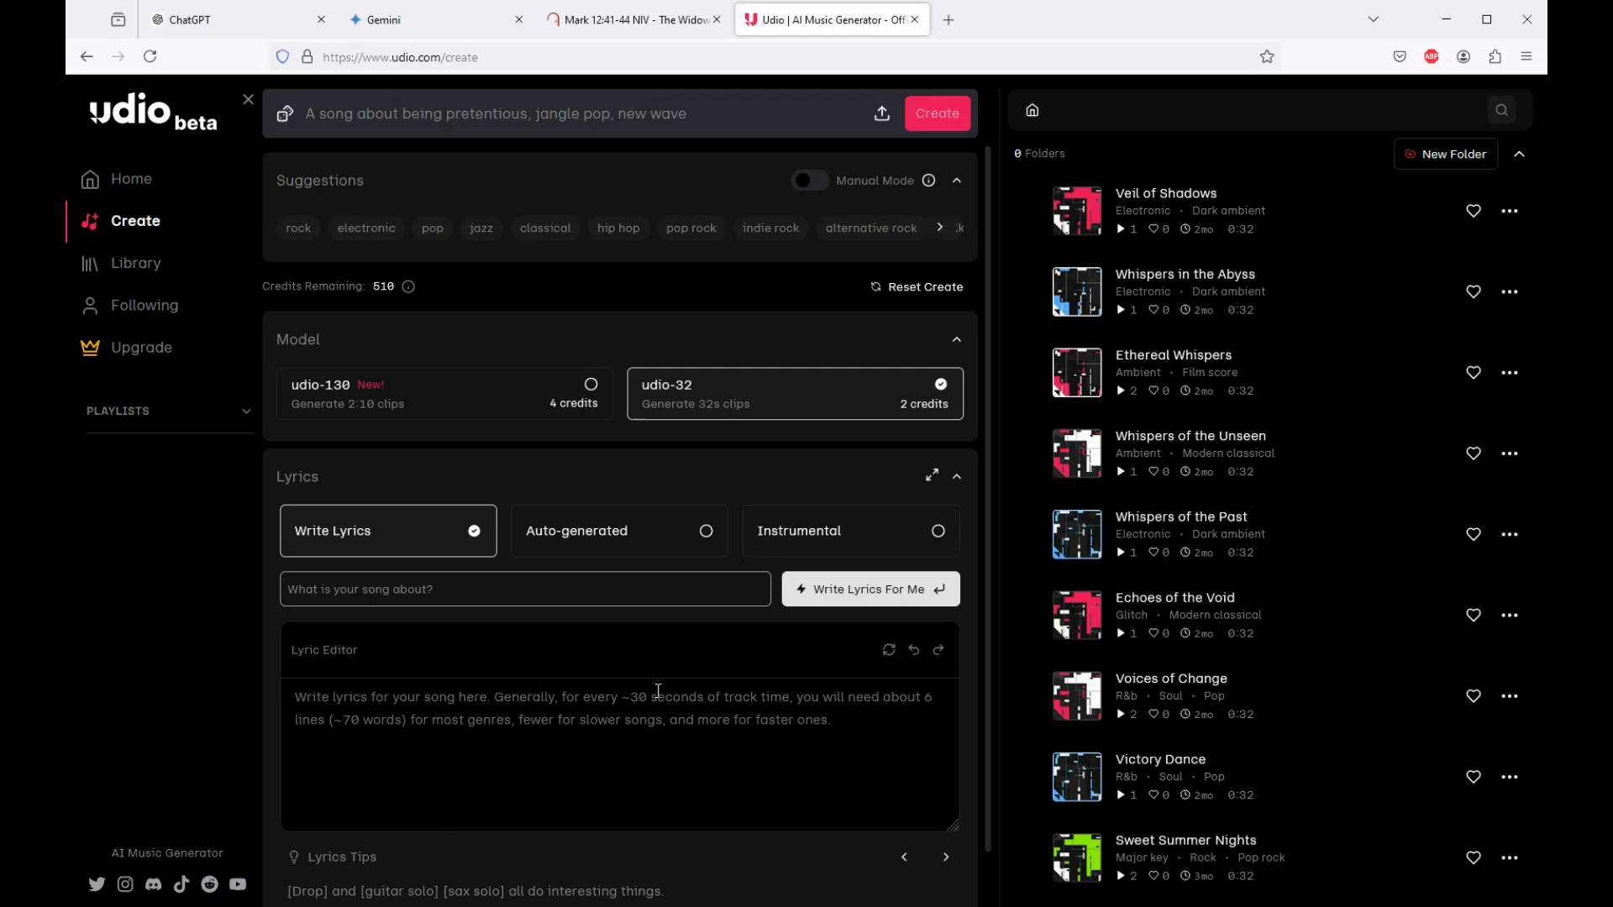
key(alt+Tab)
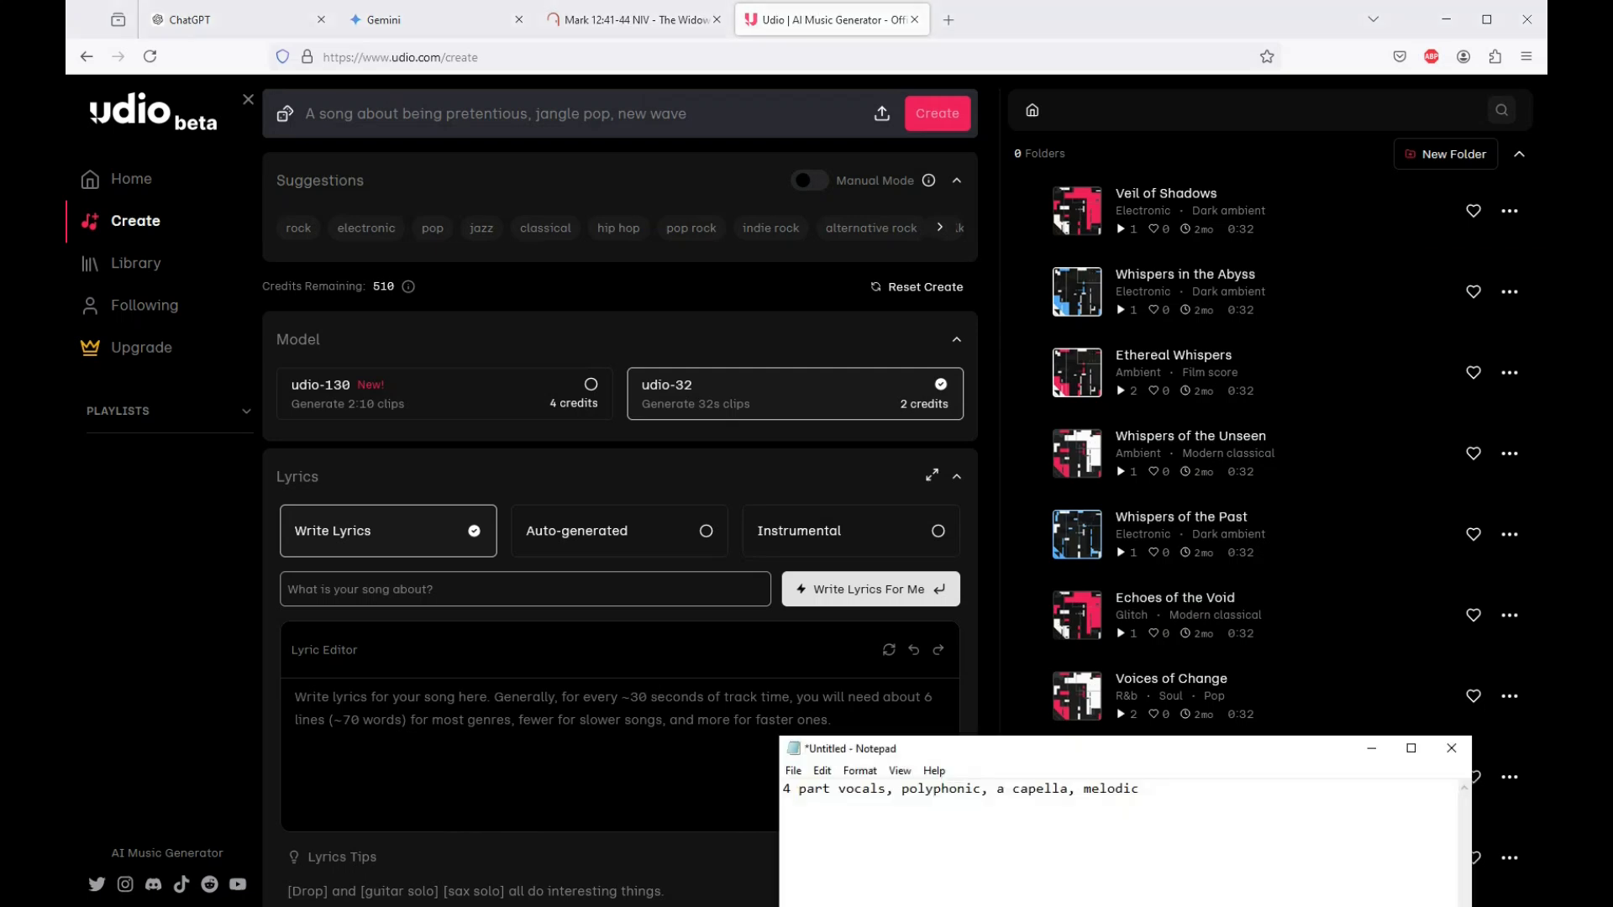
key(alt+Tab)
key(Tab)
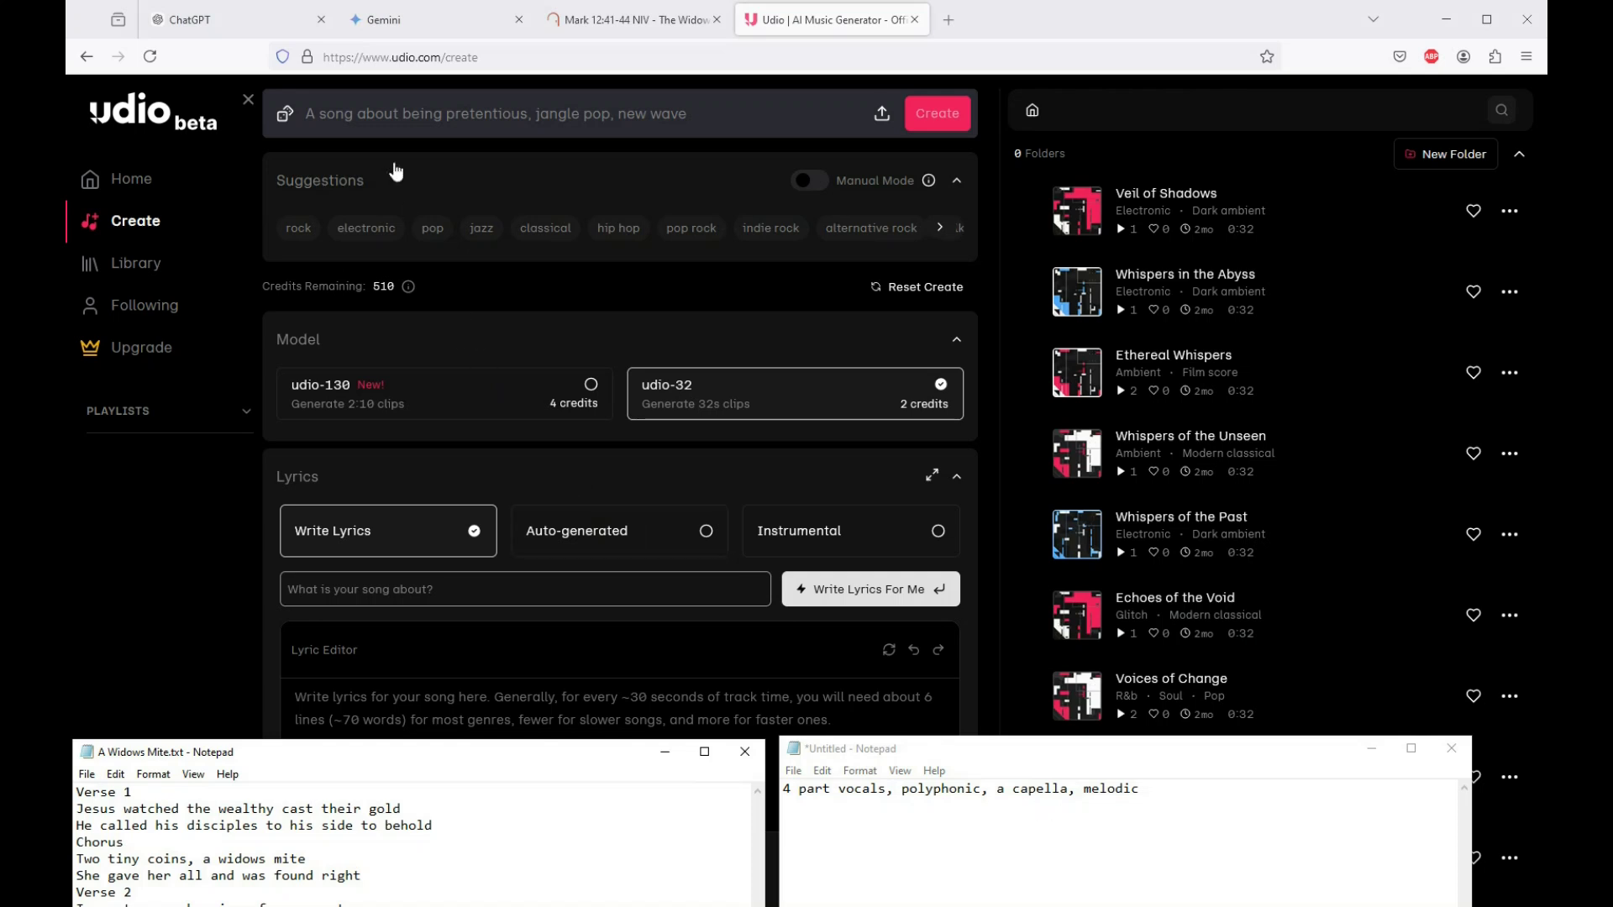
drag(1148, 790, 739, 778)
key(ctrl+c)
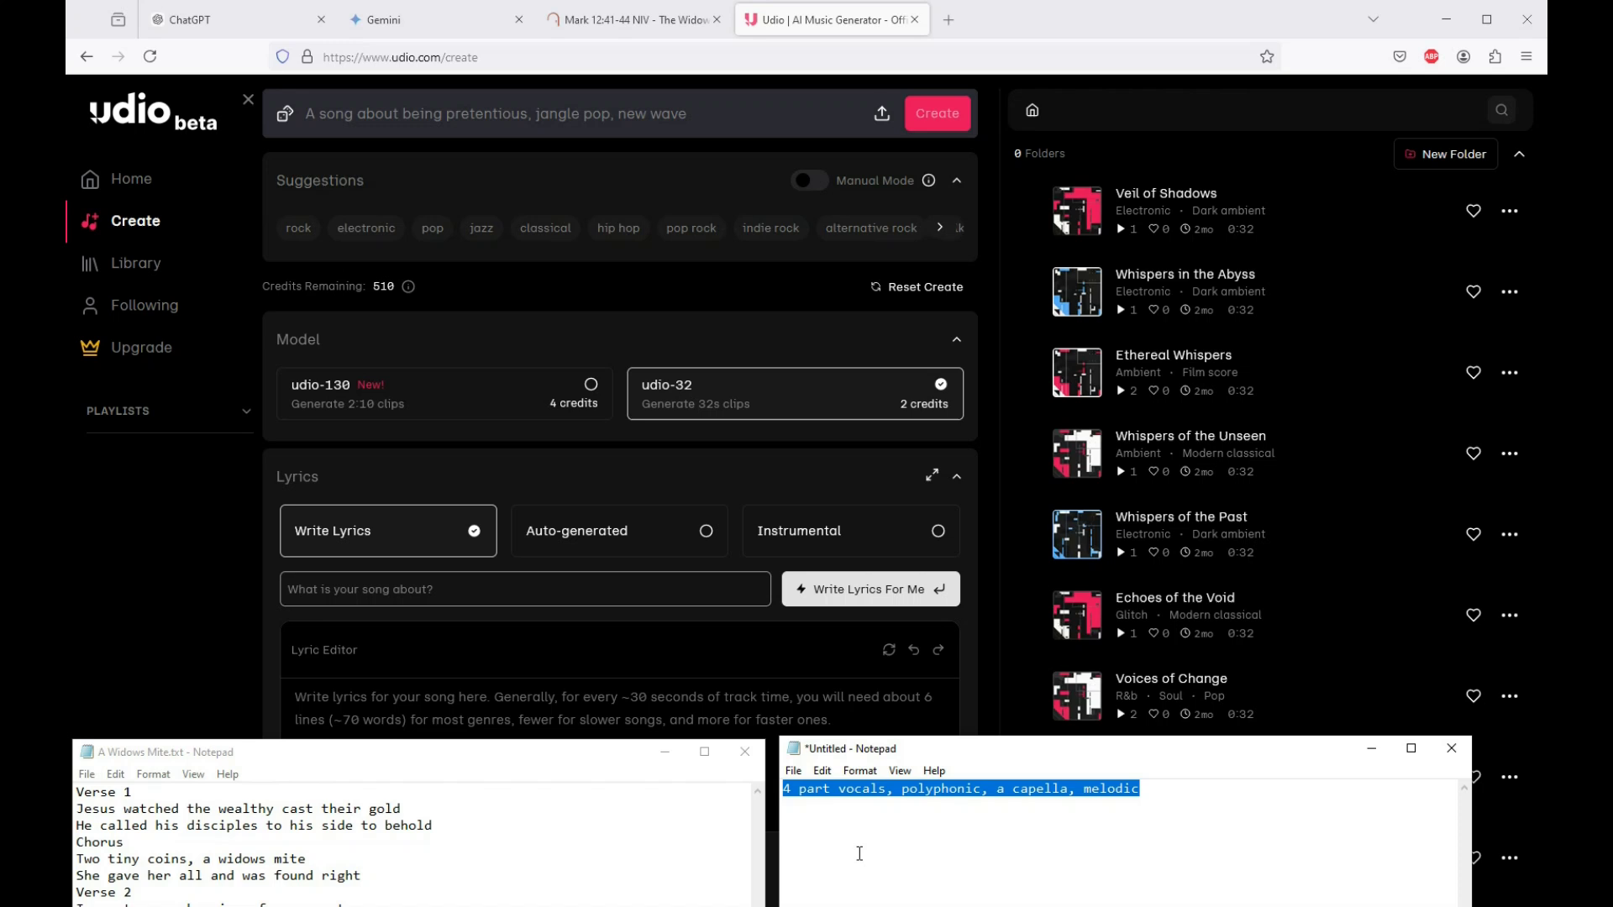
Step: Paste the style line into Udio's song description field
click(499, 115)
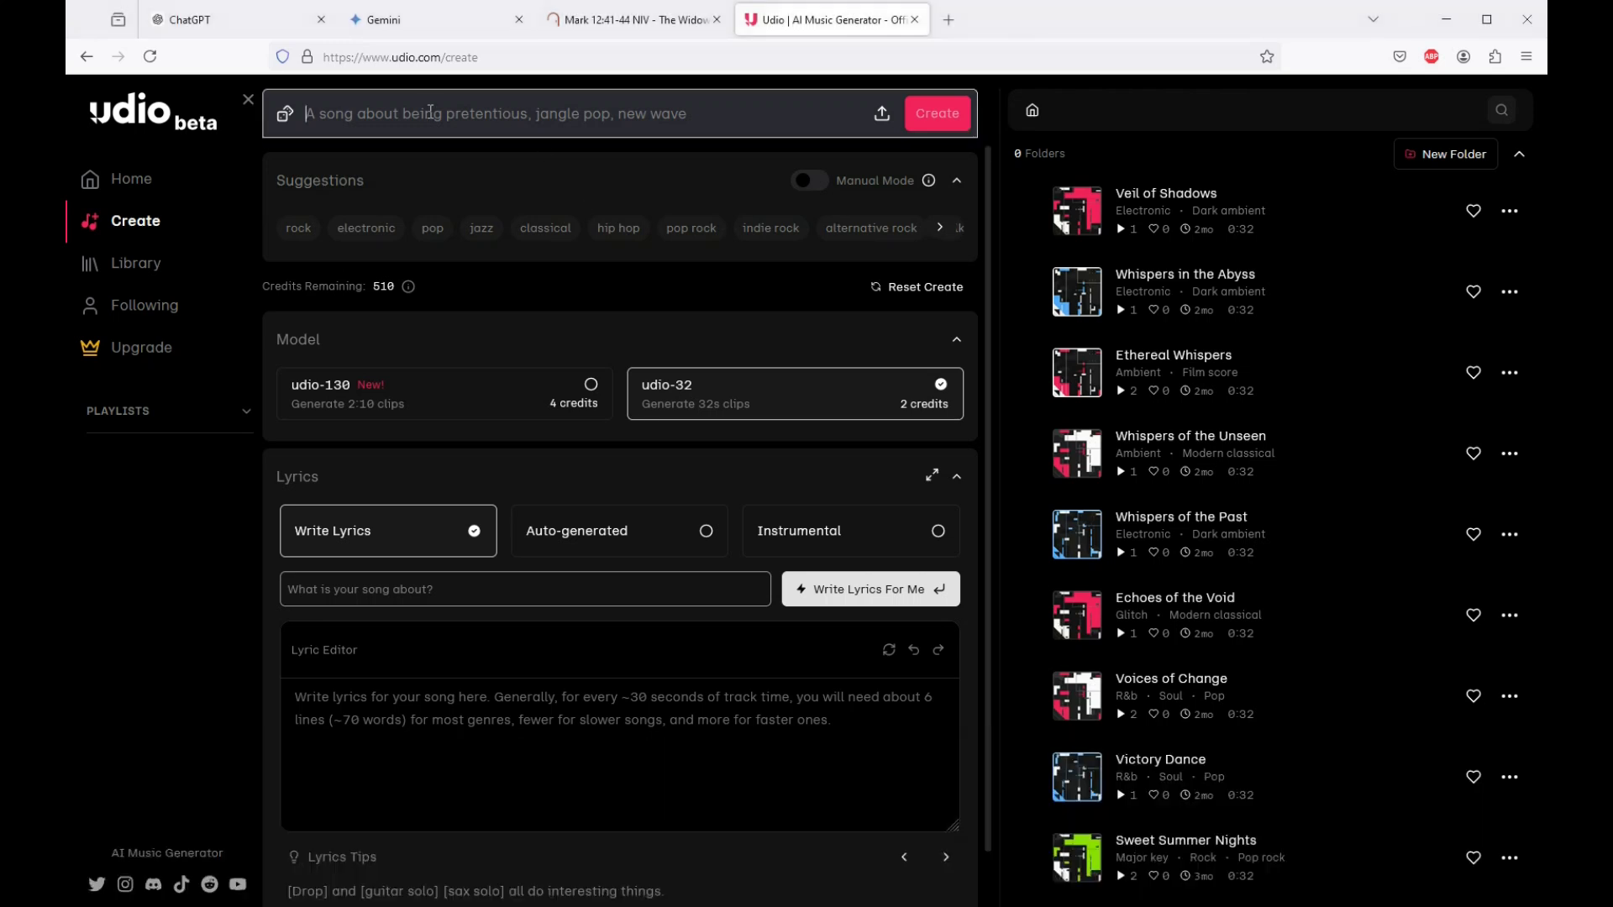
key(ctrl+v)
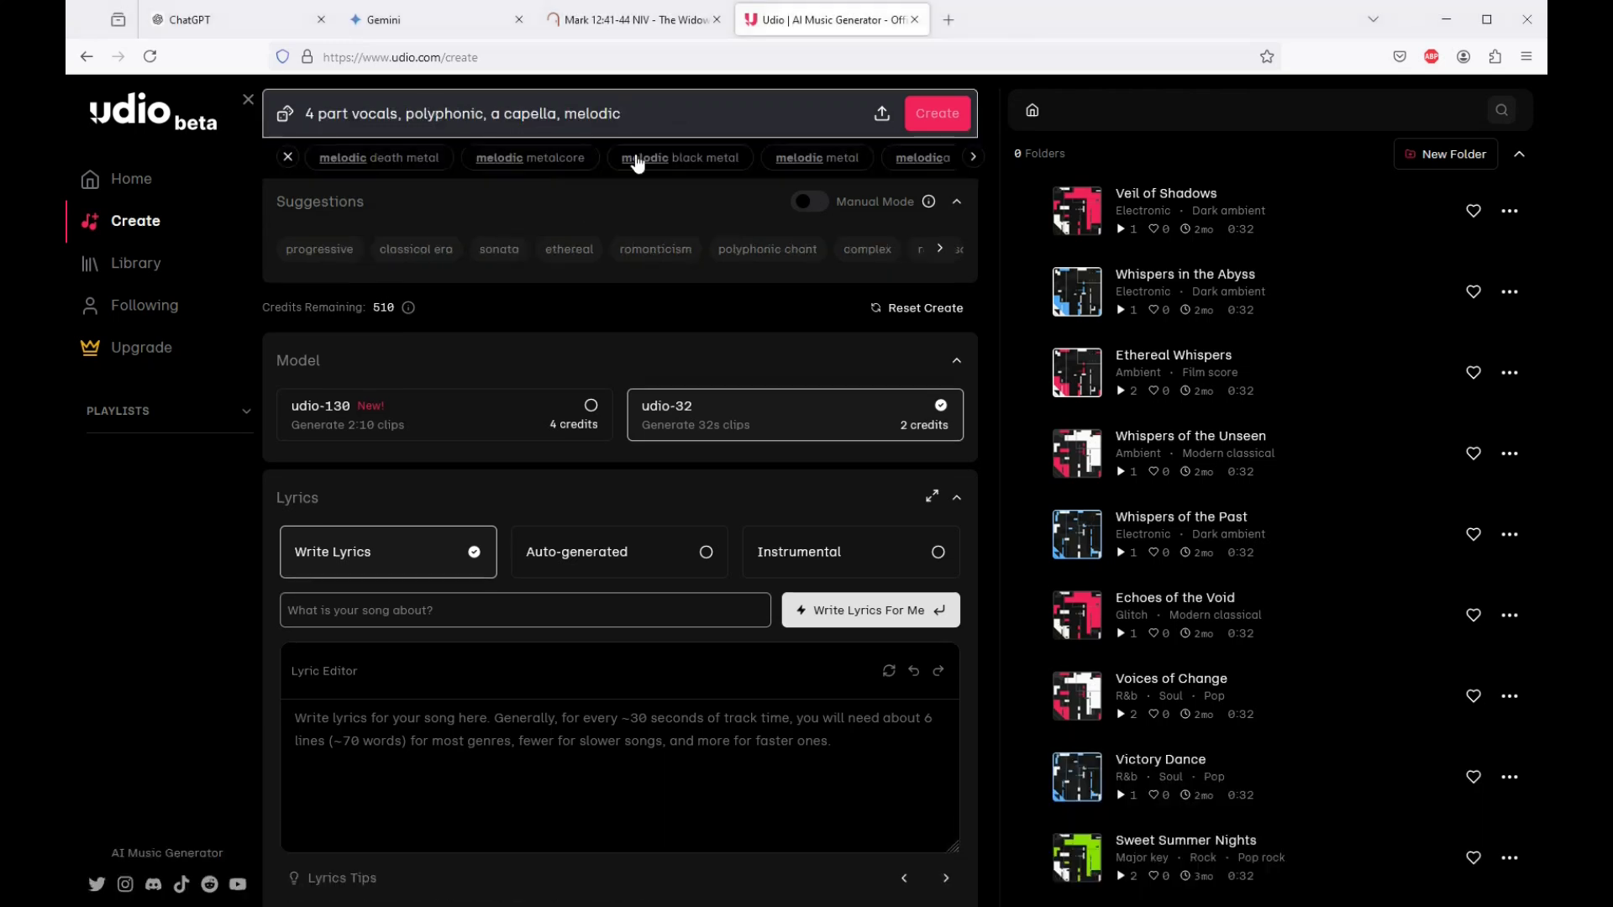
key(alt+Tab)
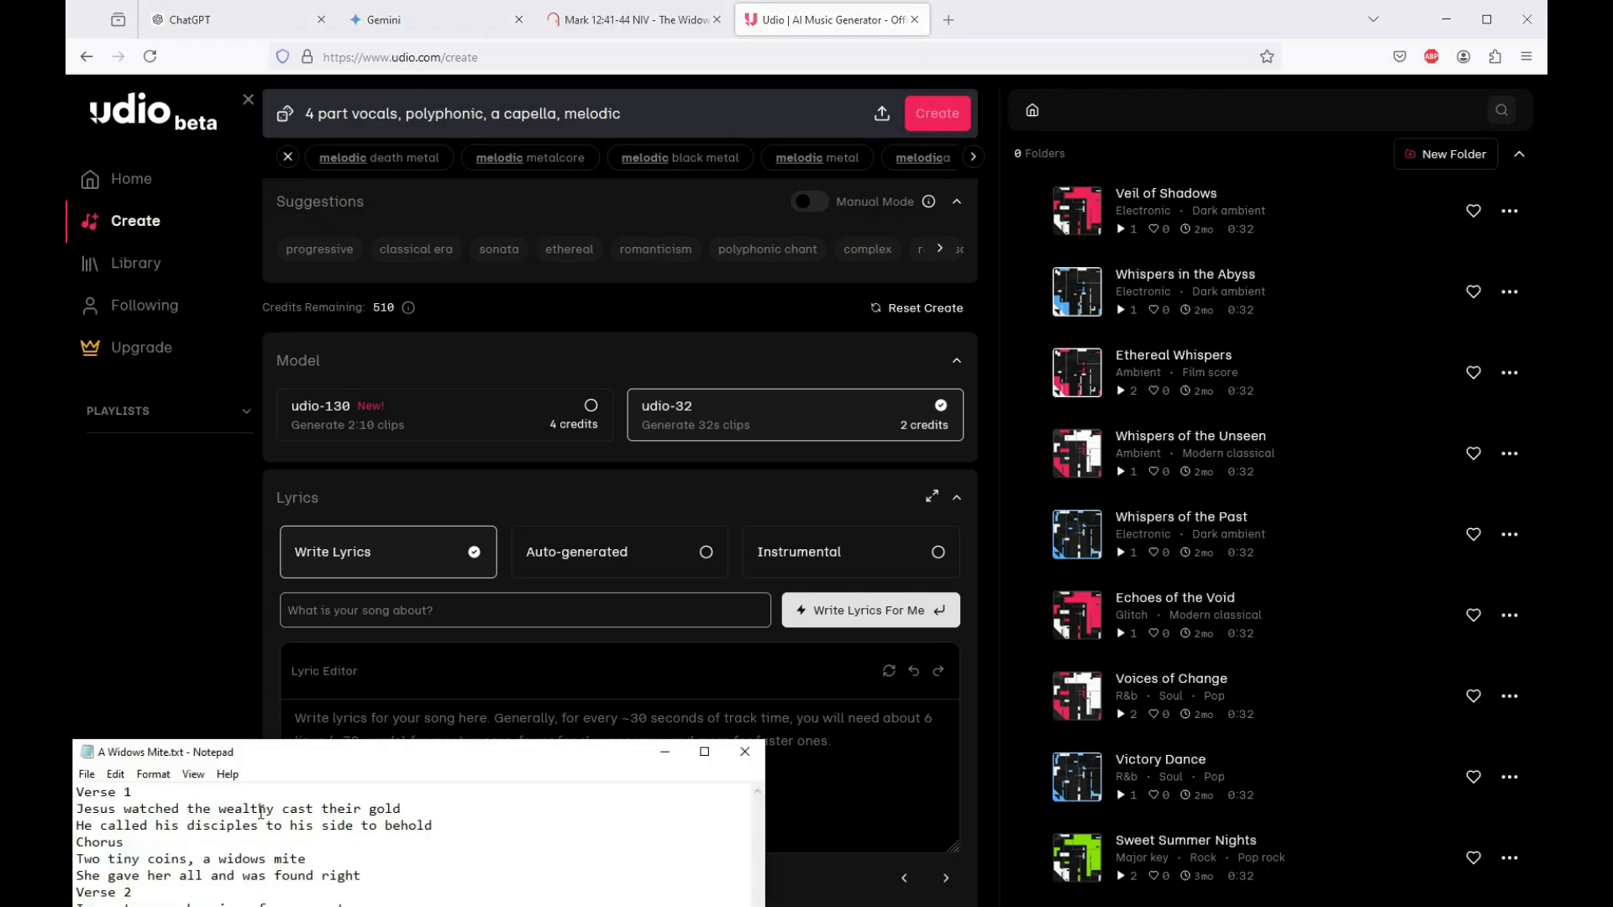
Step: Paste the chorus 'Two tiny coins, a widows mite / She gave her all and was found right' into Udio's lyric editor
drag(384, 886, 77, 858)
key(ctrl+c)
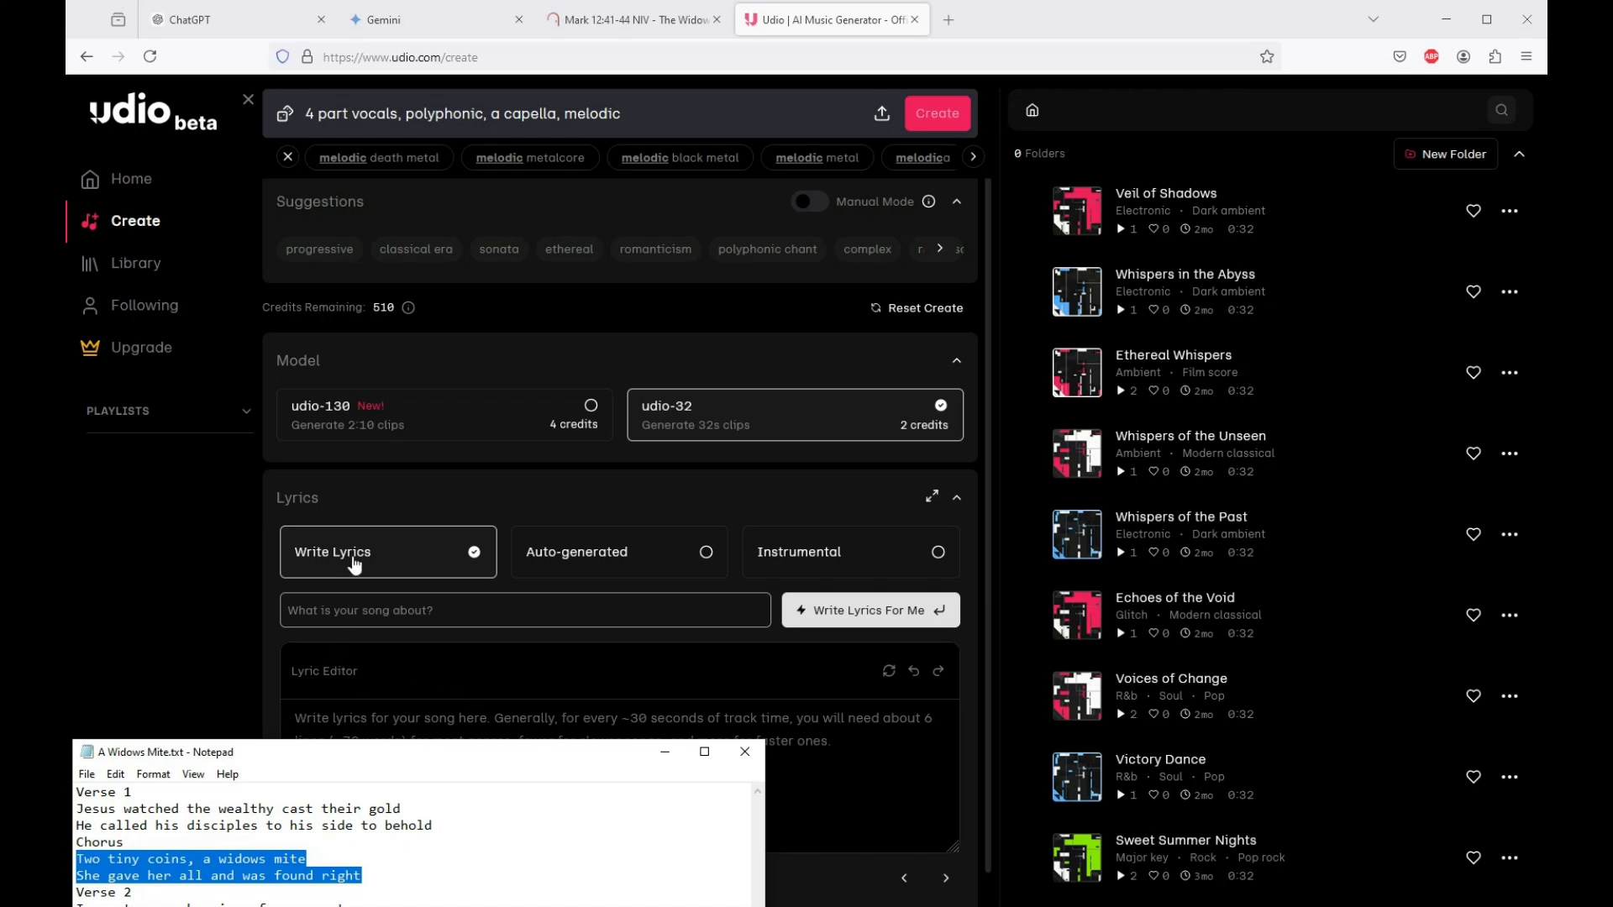
click(343, 708)
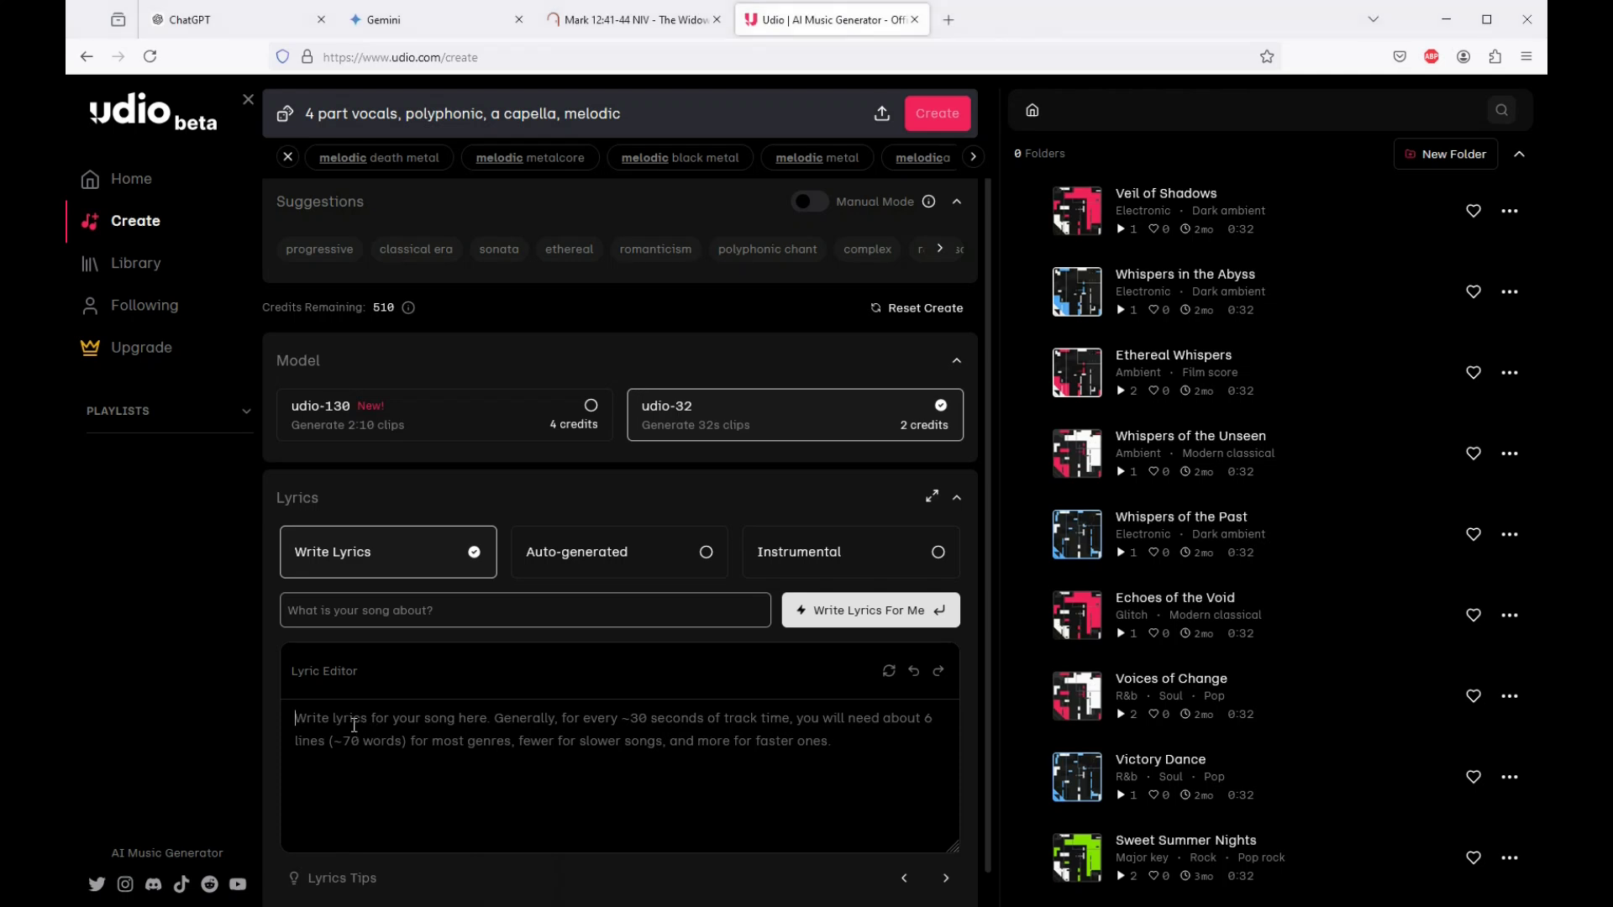
key(ctrl+v)
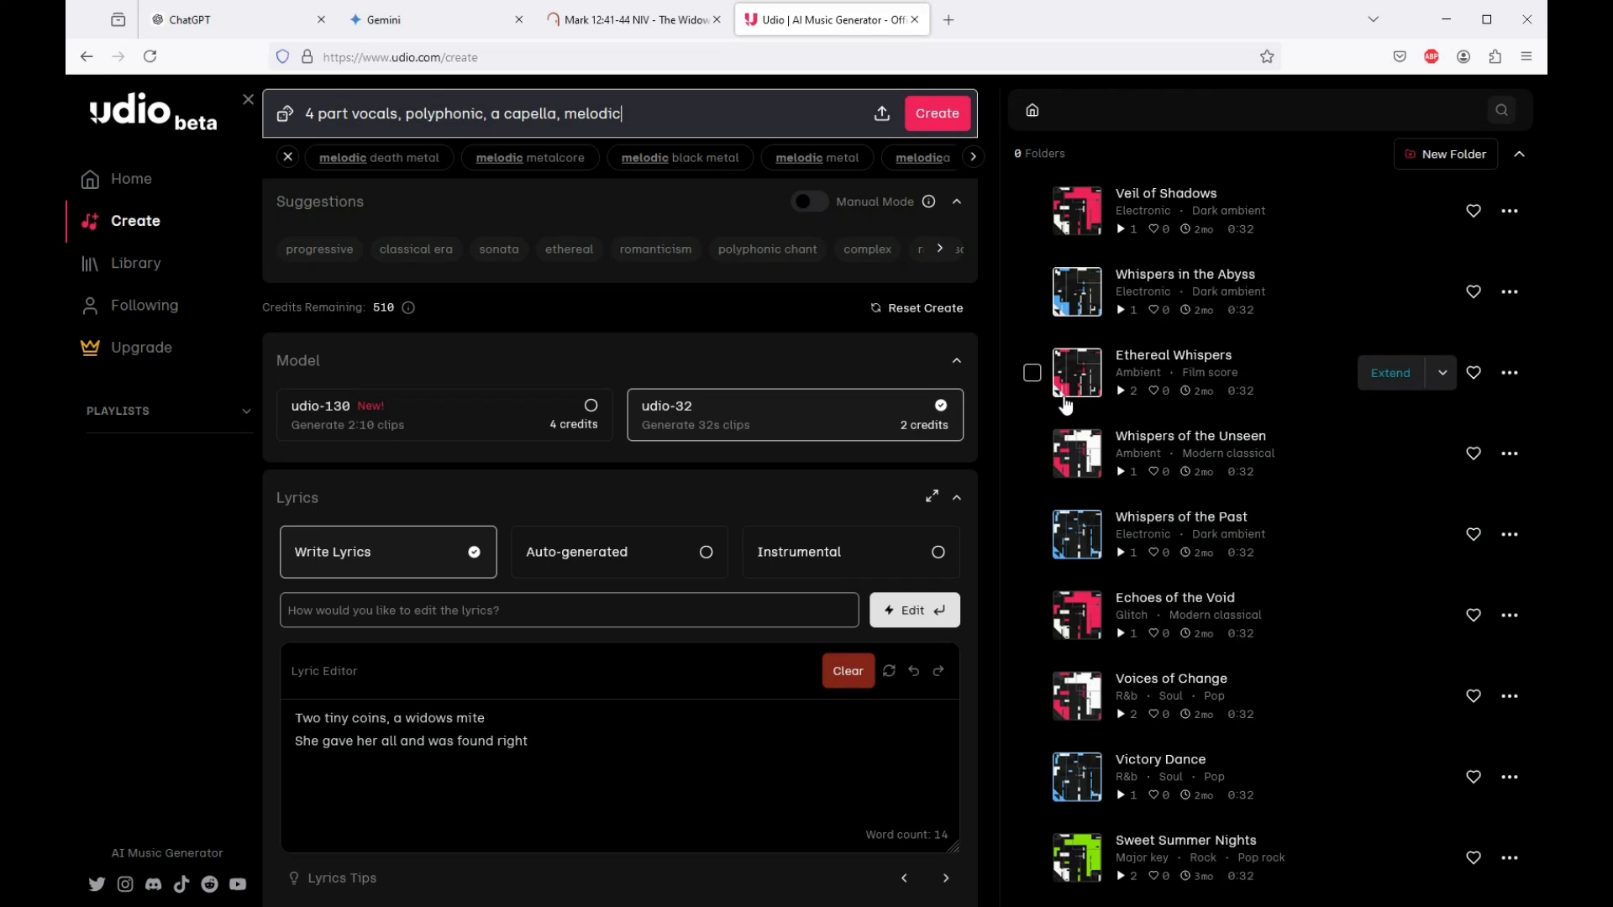
Step: Generate songs from the prompt and lyrics and preview 'Gift of Devotion'
click(939, 118)
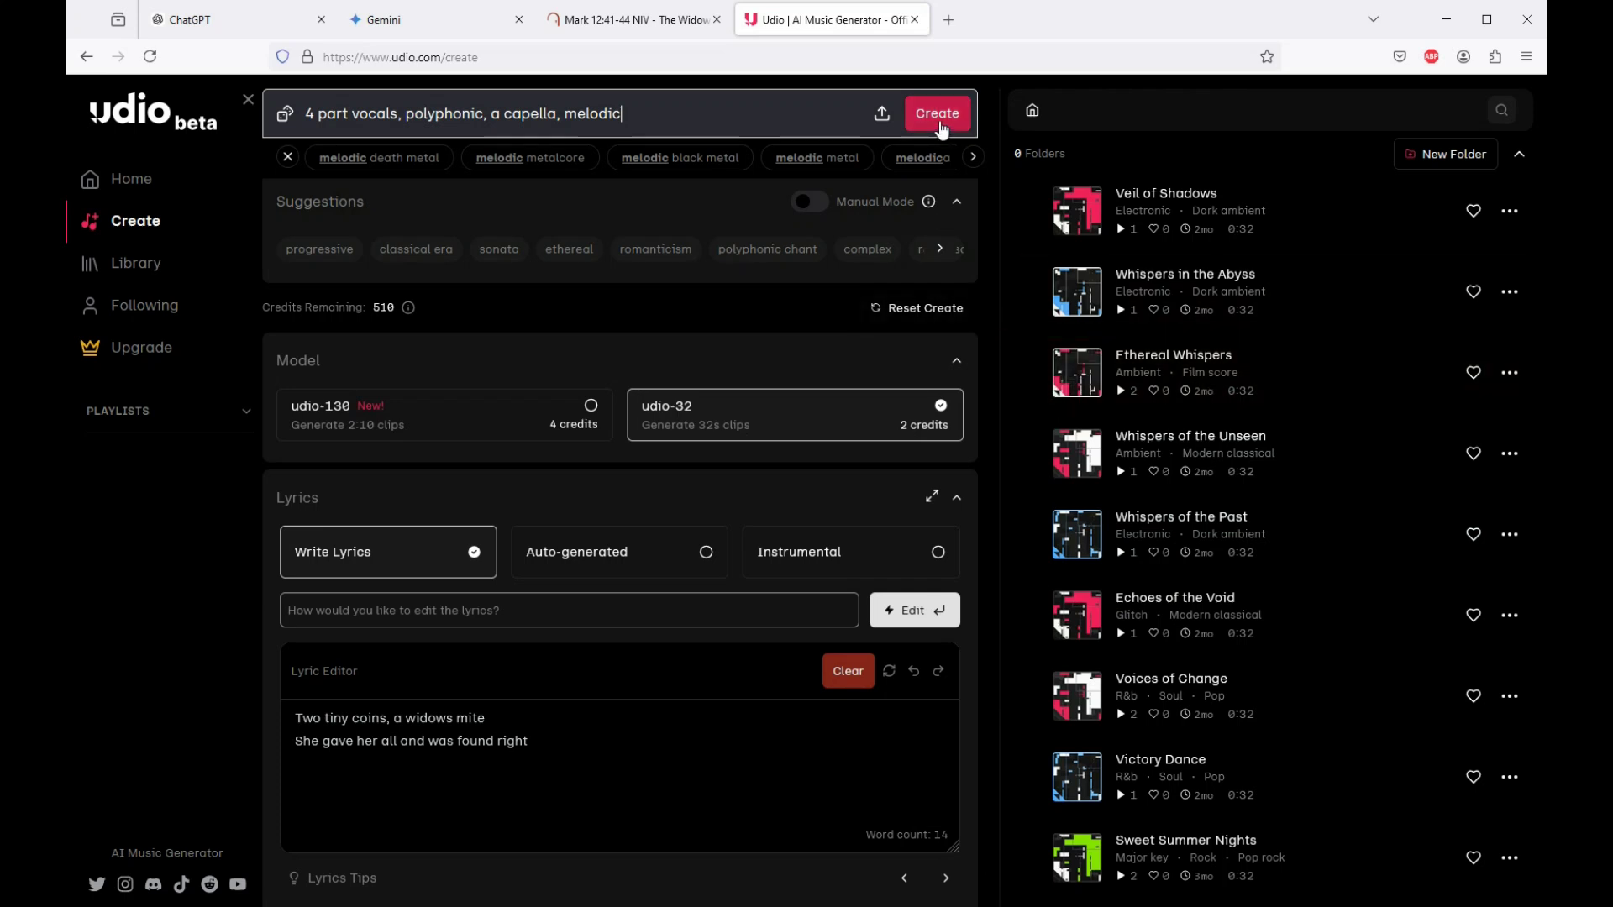
mouse_move(1021, 206)
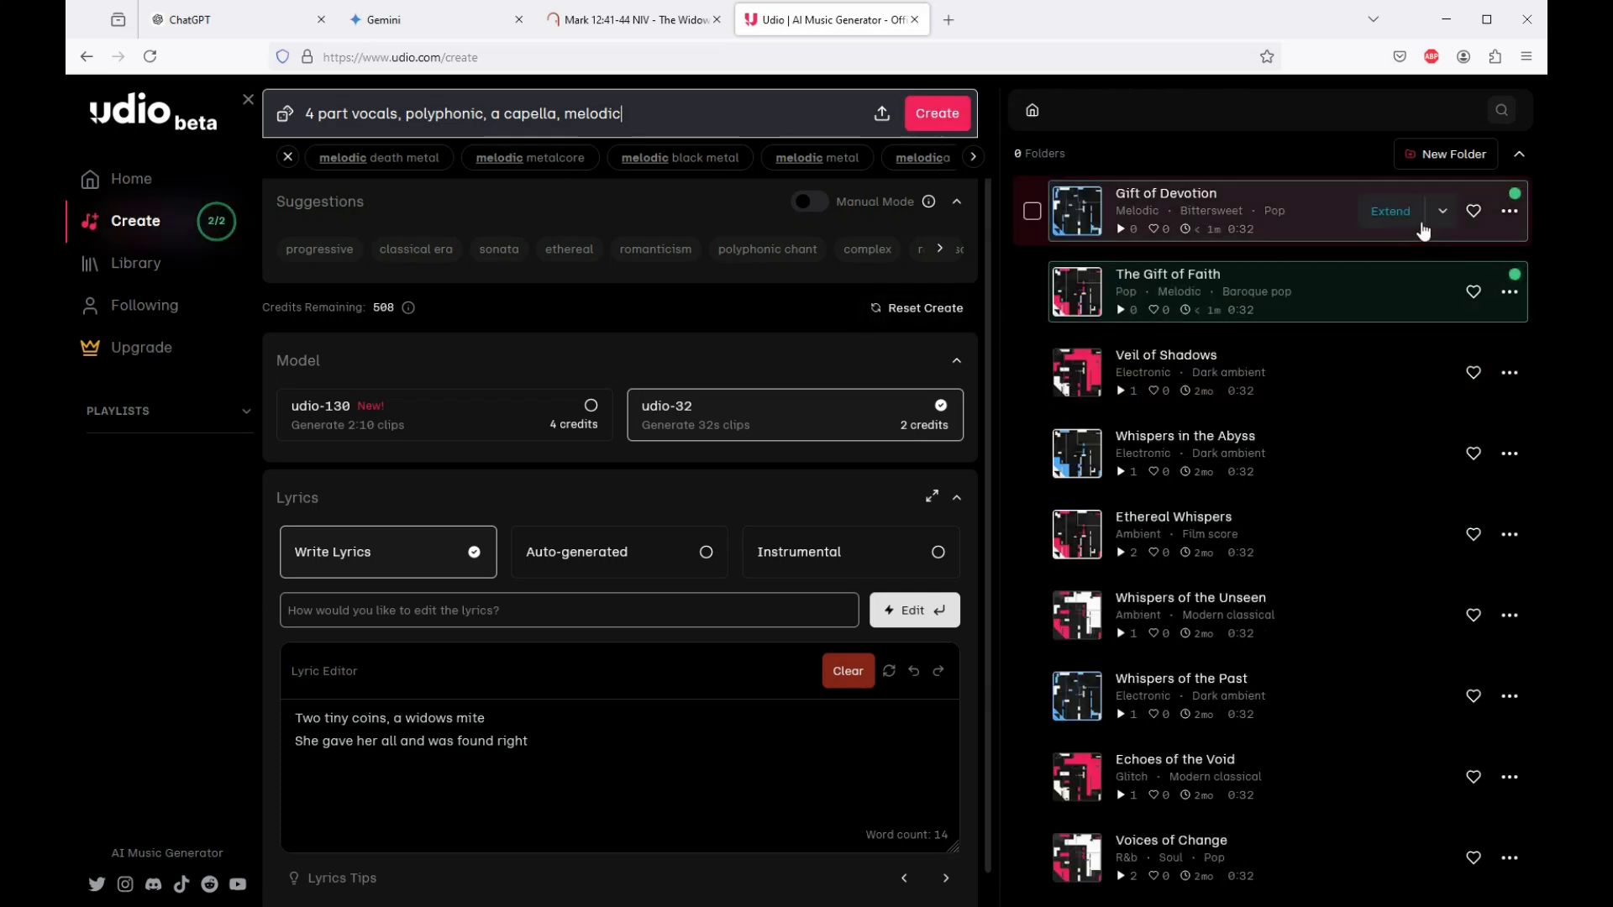
mouse_move(1078, 216)
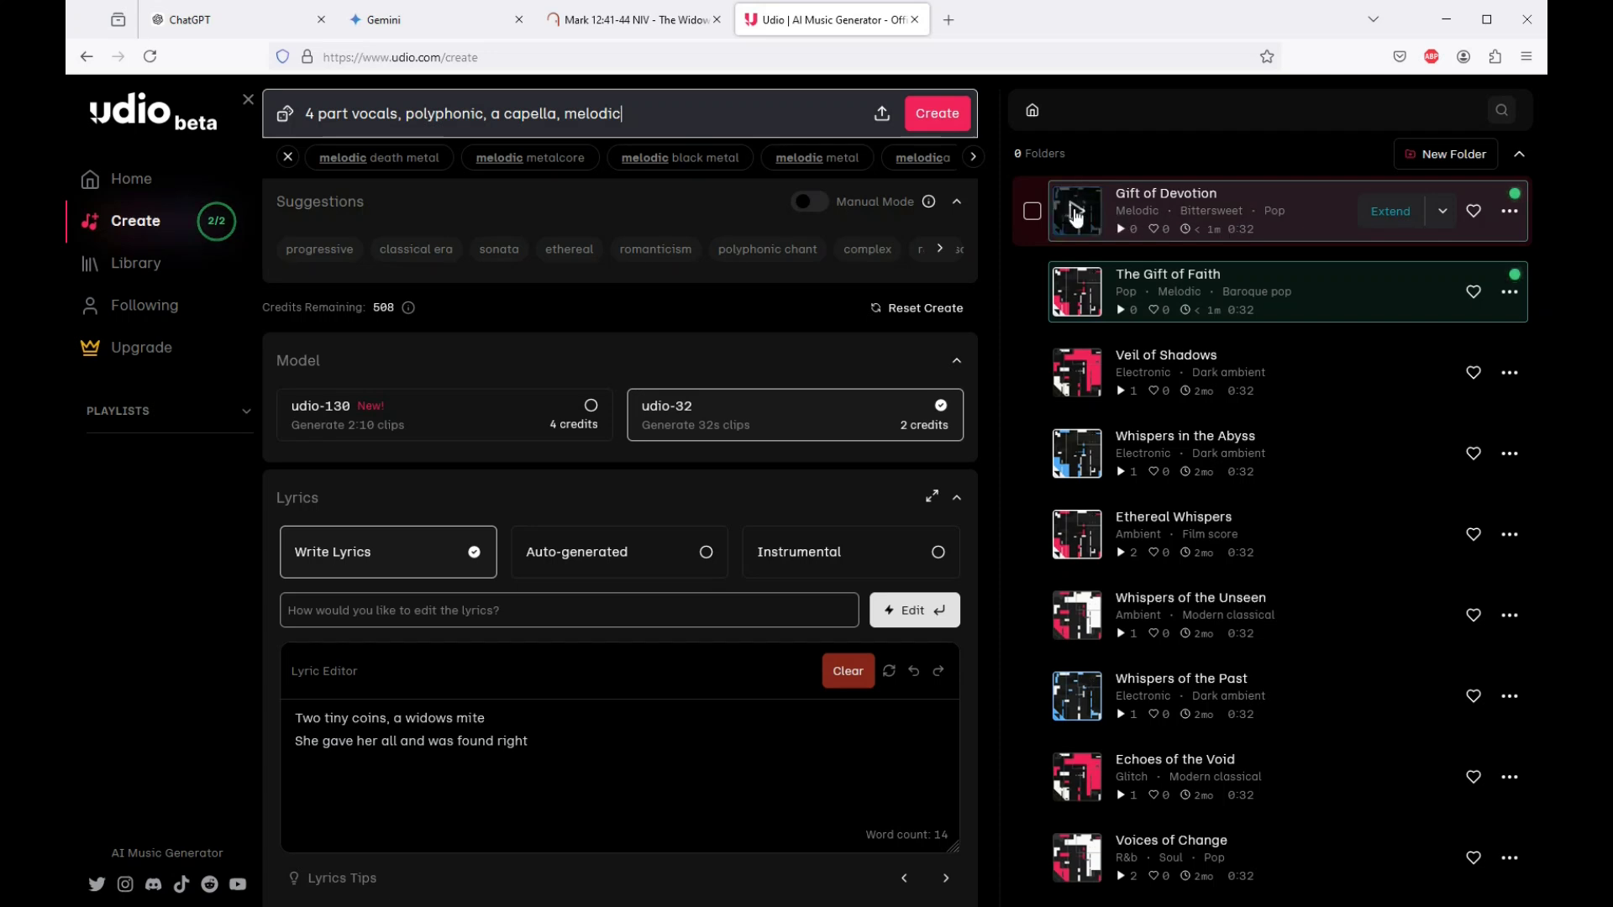
click(1076, 217)
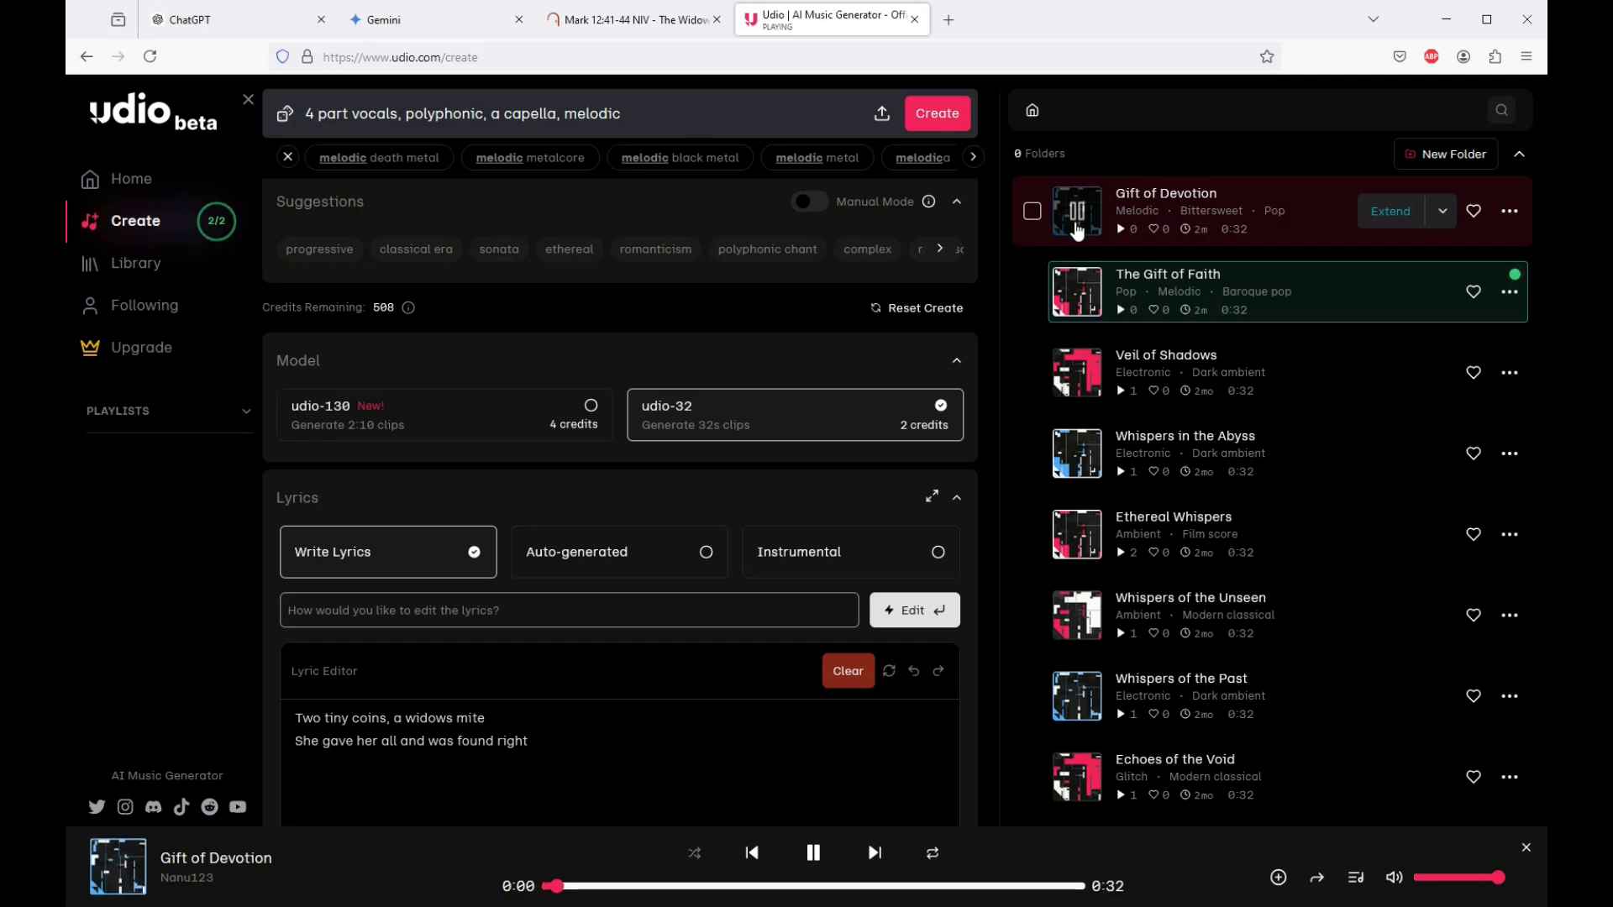
Step: Play 'The Gift of Faith' and pause it at 0:04
mouse_move(1079, 295)
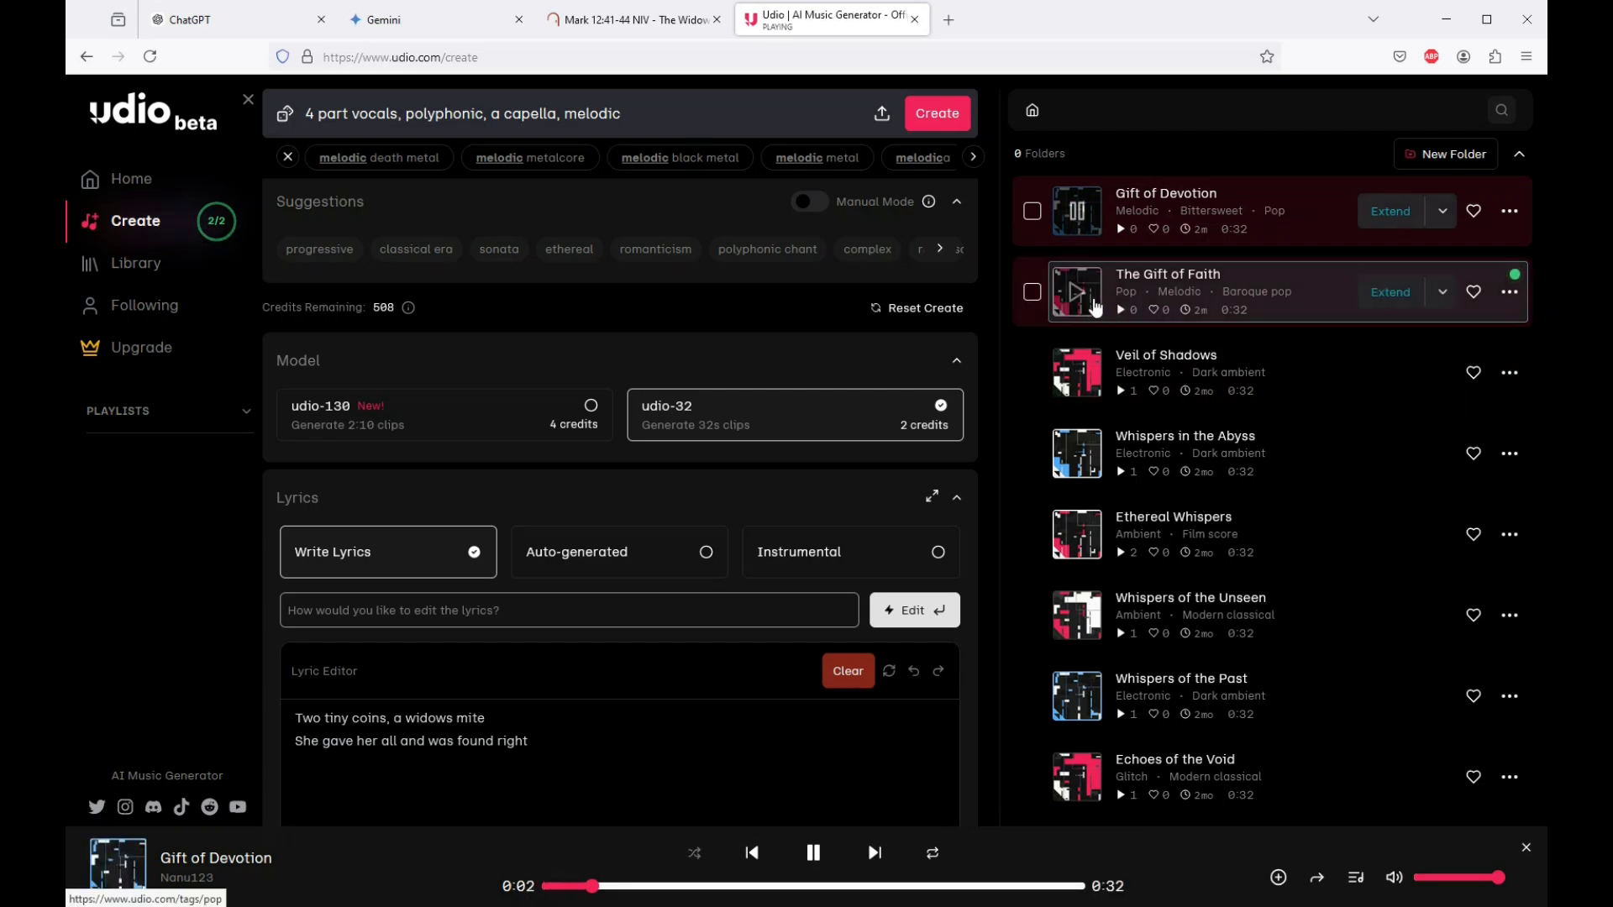
click(1077, 294)
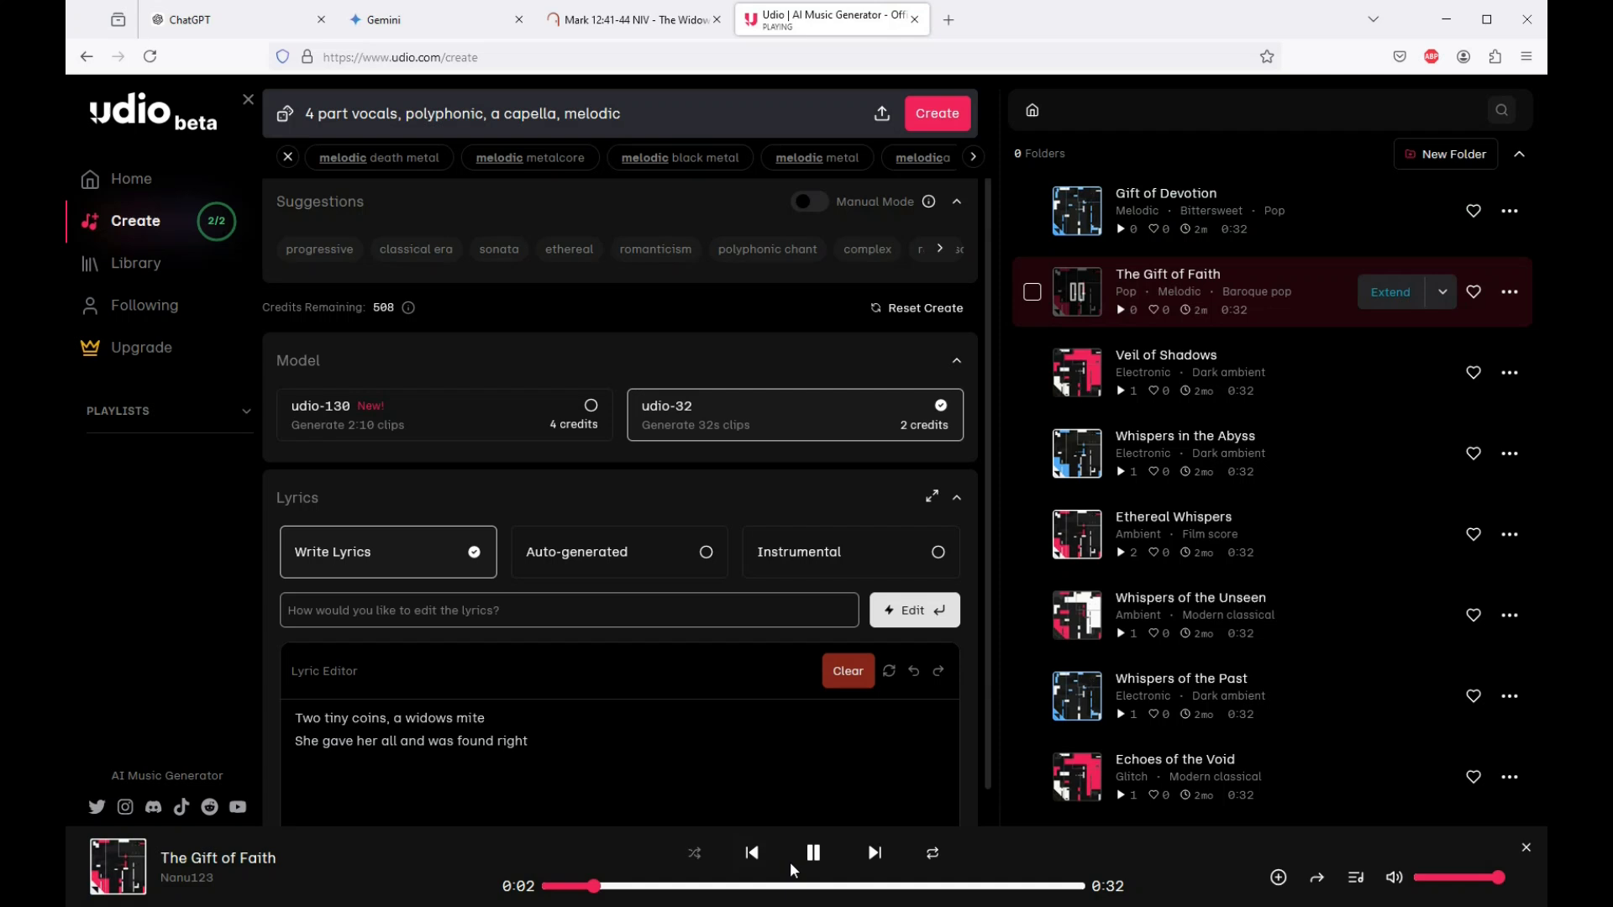
click(811, 865)
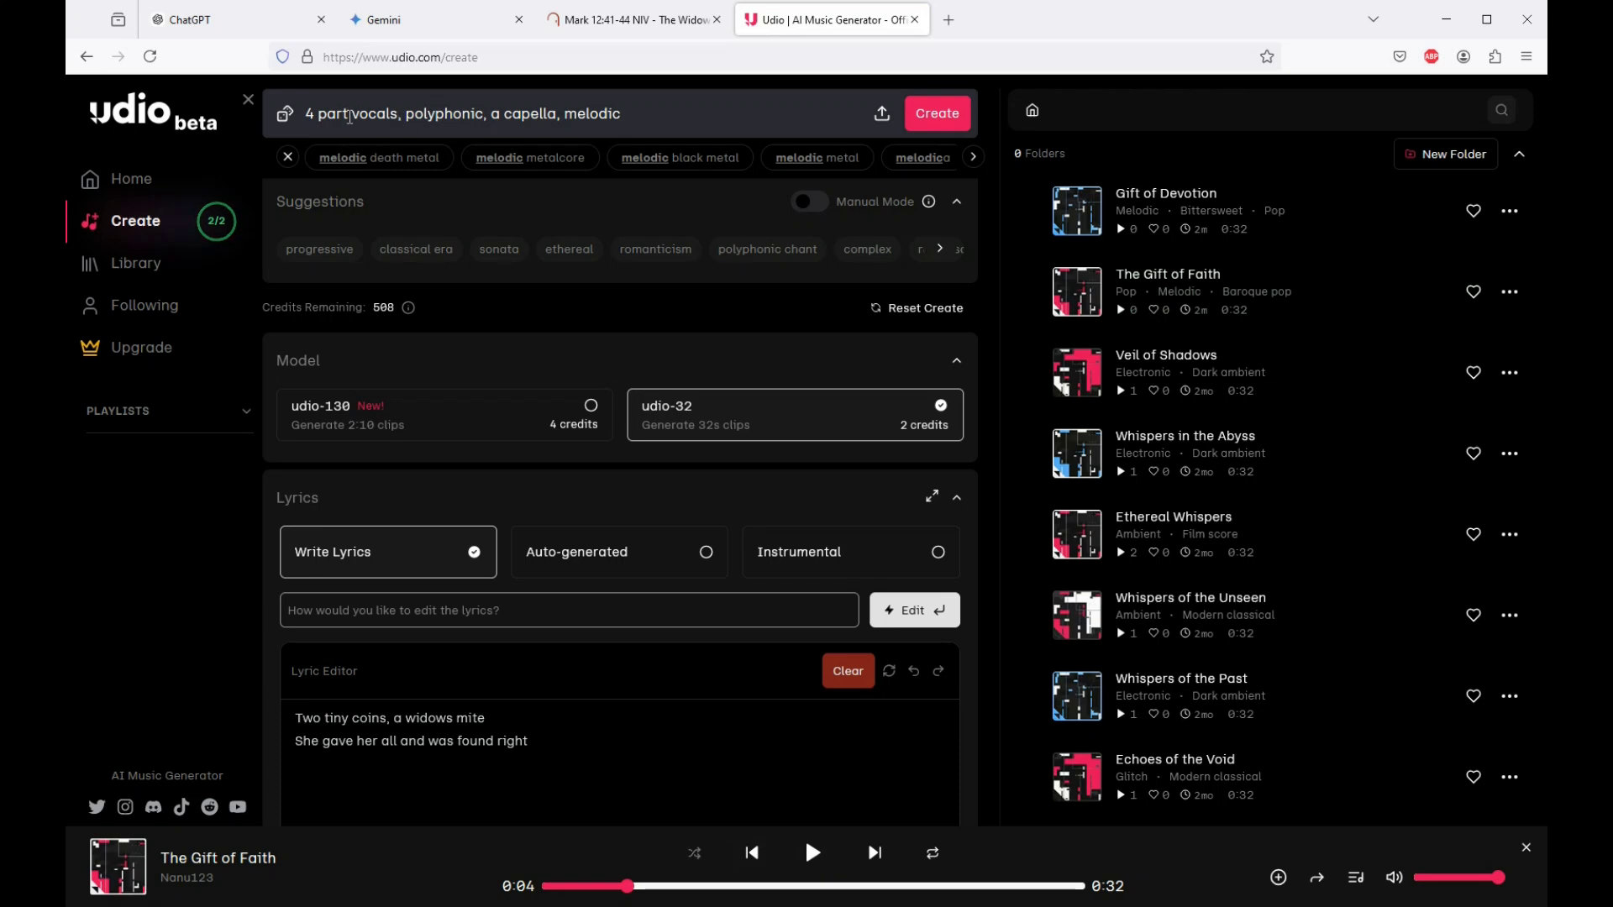
Step: Replace '4 part vocals' at the start of the prompt with 'renaissance'
drag(401, 115, 338, 115)
key(BackSpace)
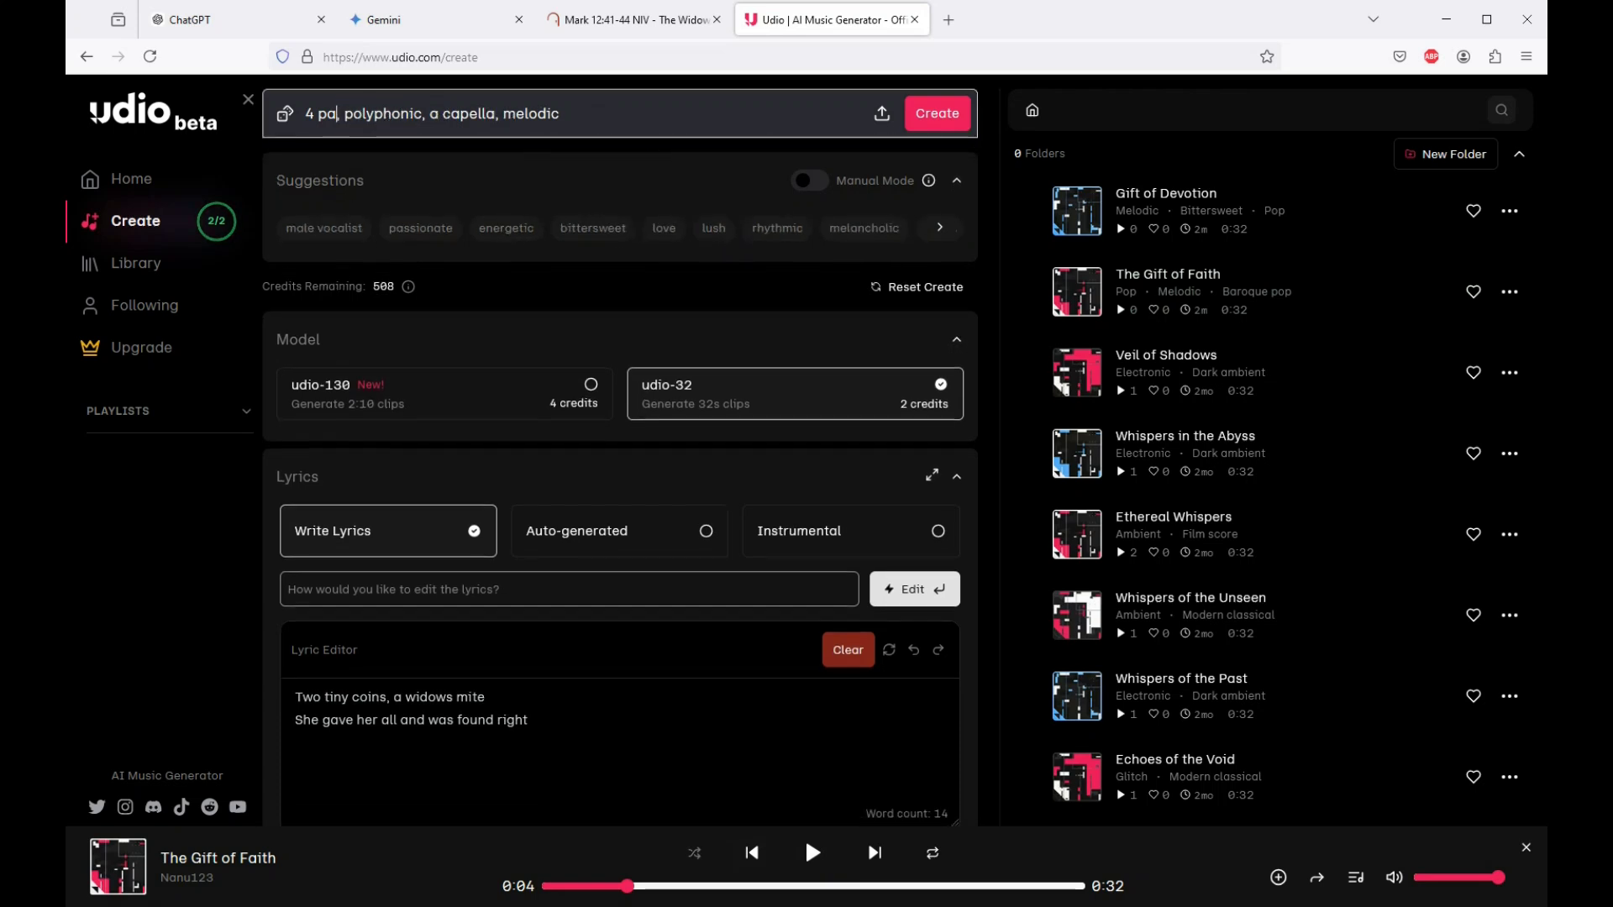
key(BackSpace)
key(BackSpace)
key(BackSpace)
key(BackSpace)
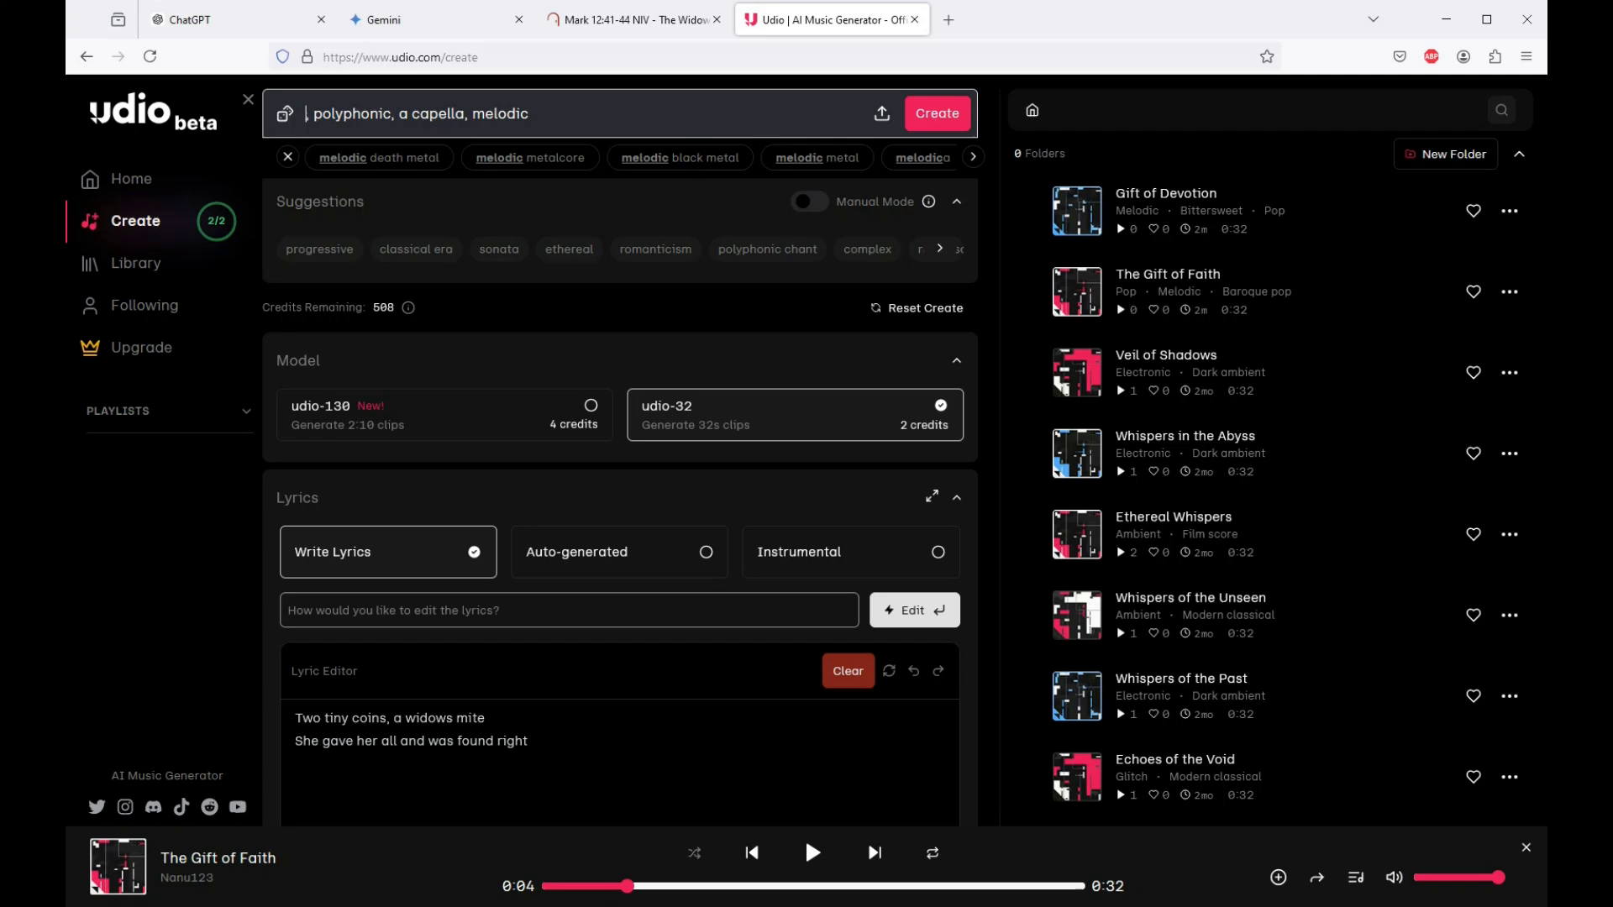
text(renaissa)
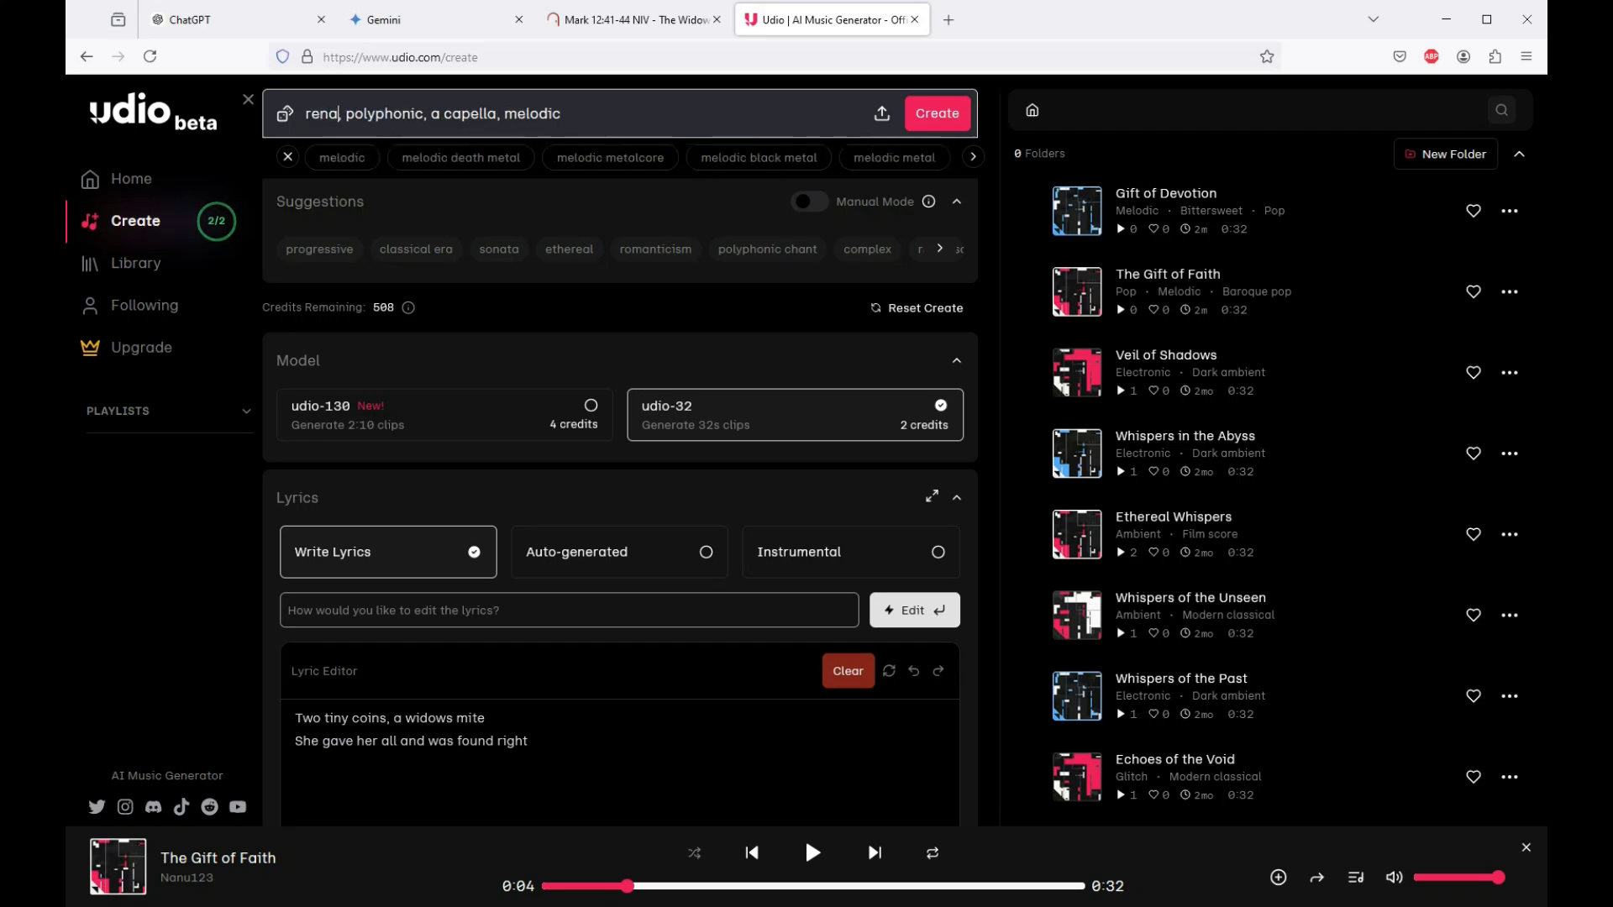
text(nce,)
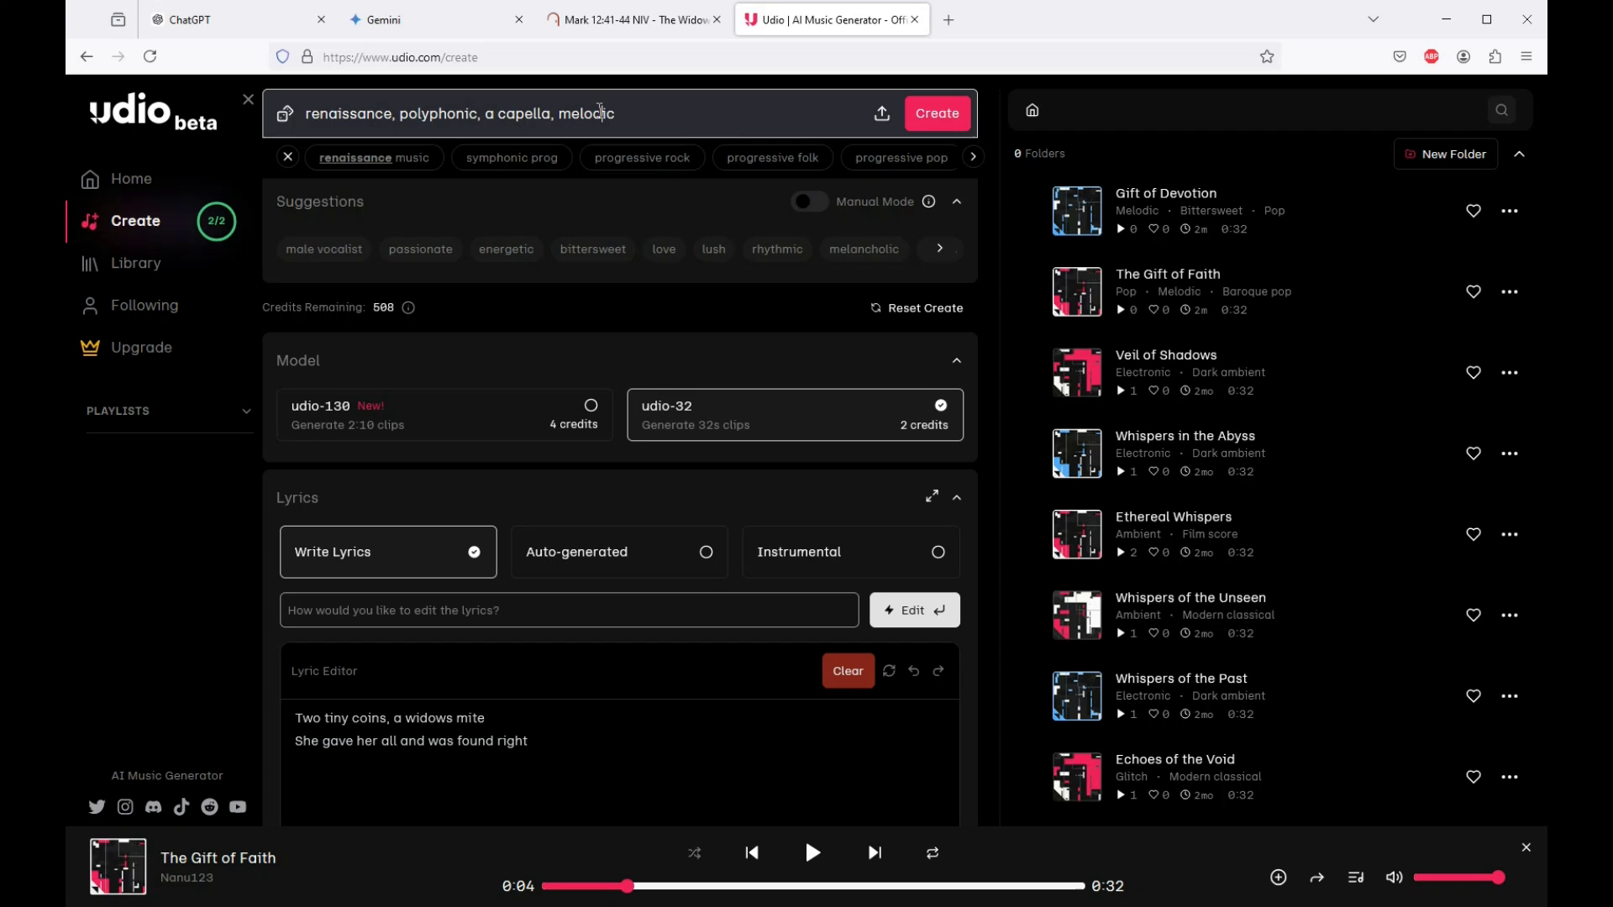
Step: Delete 'melodic' from the prompt and generate two new tracks
double_click(599, 113)
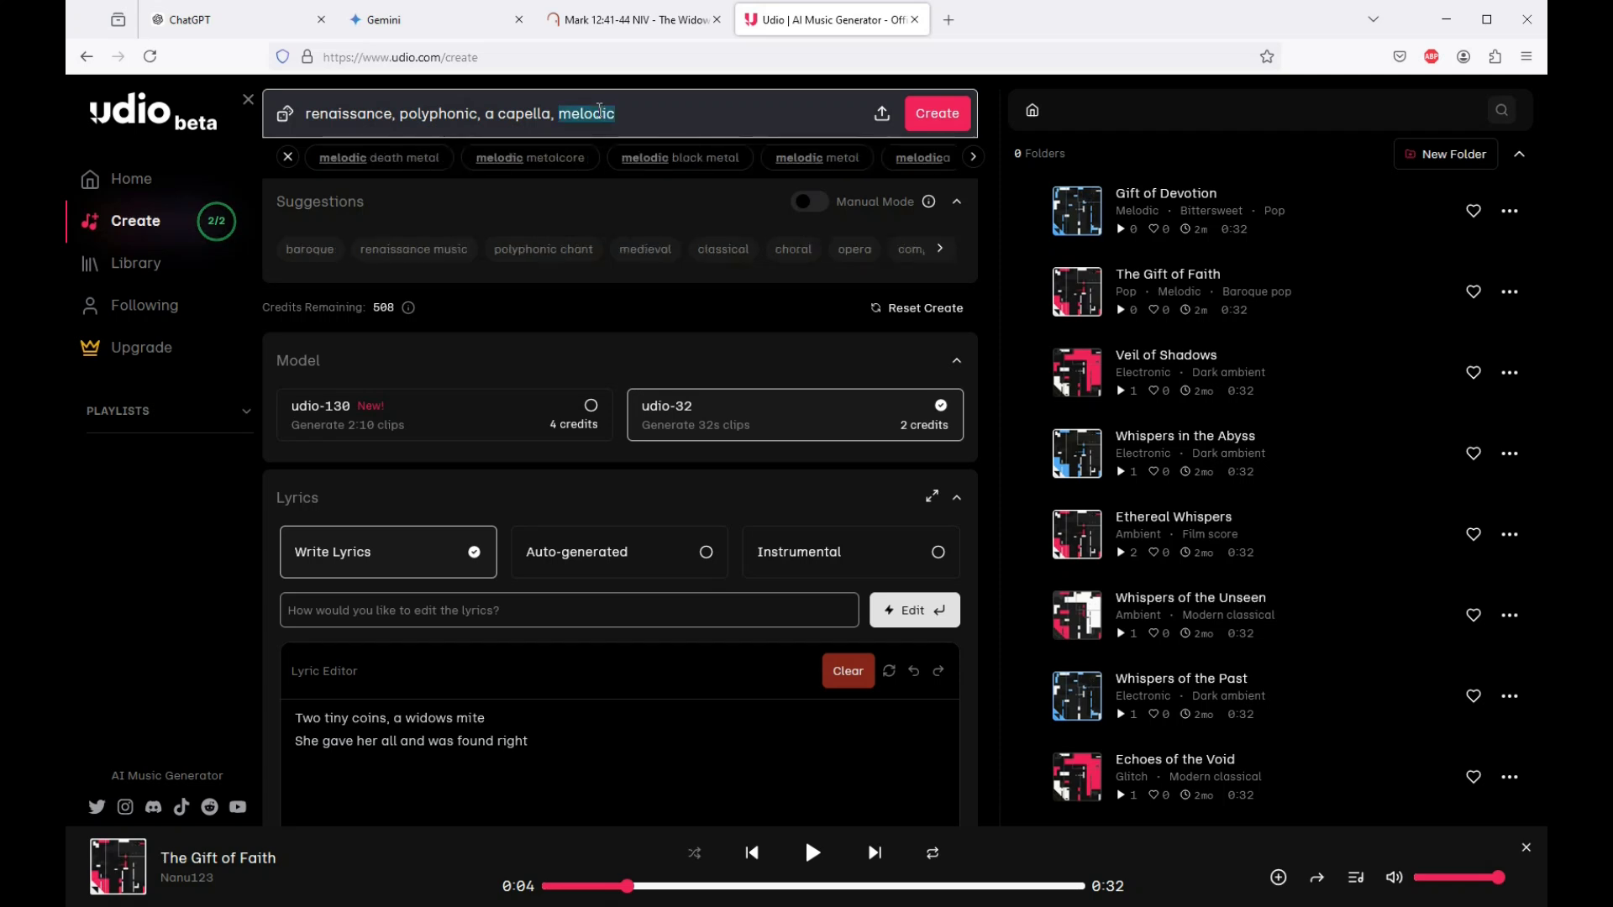
key(BackSpace)
key(BackSpace)
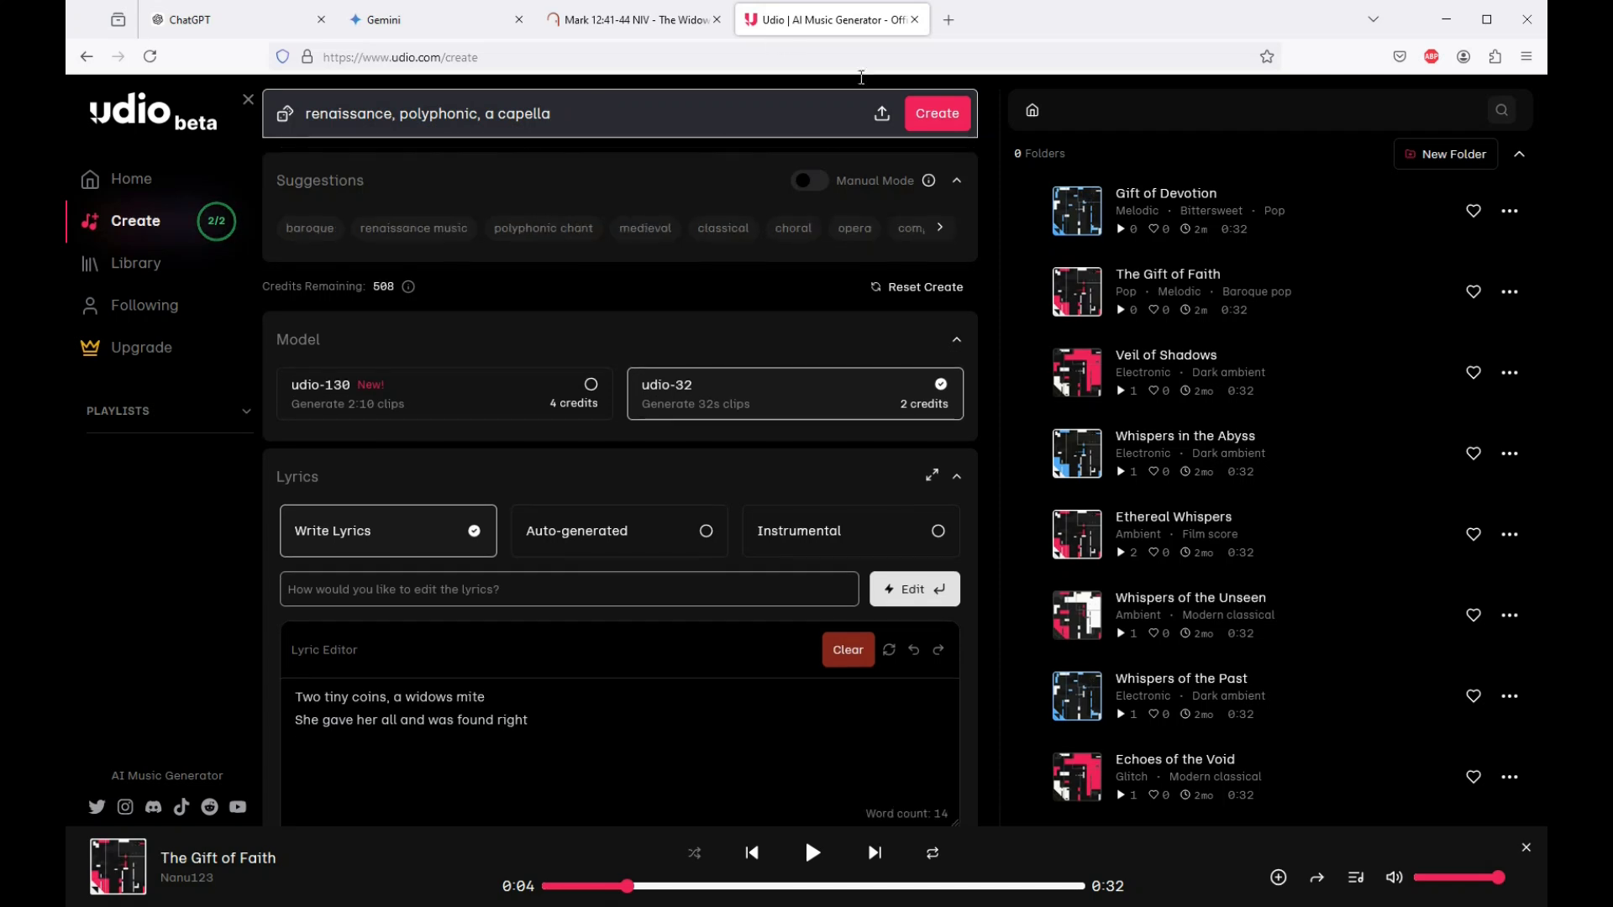
click(954, 123)
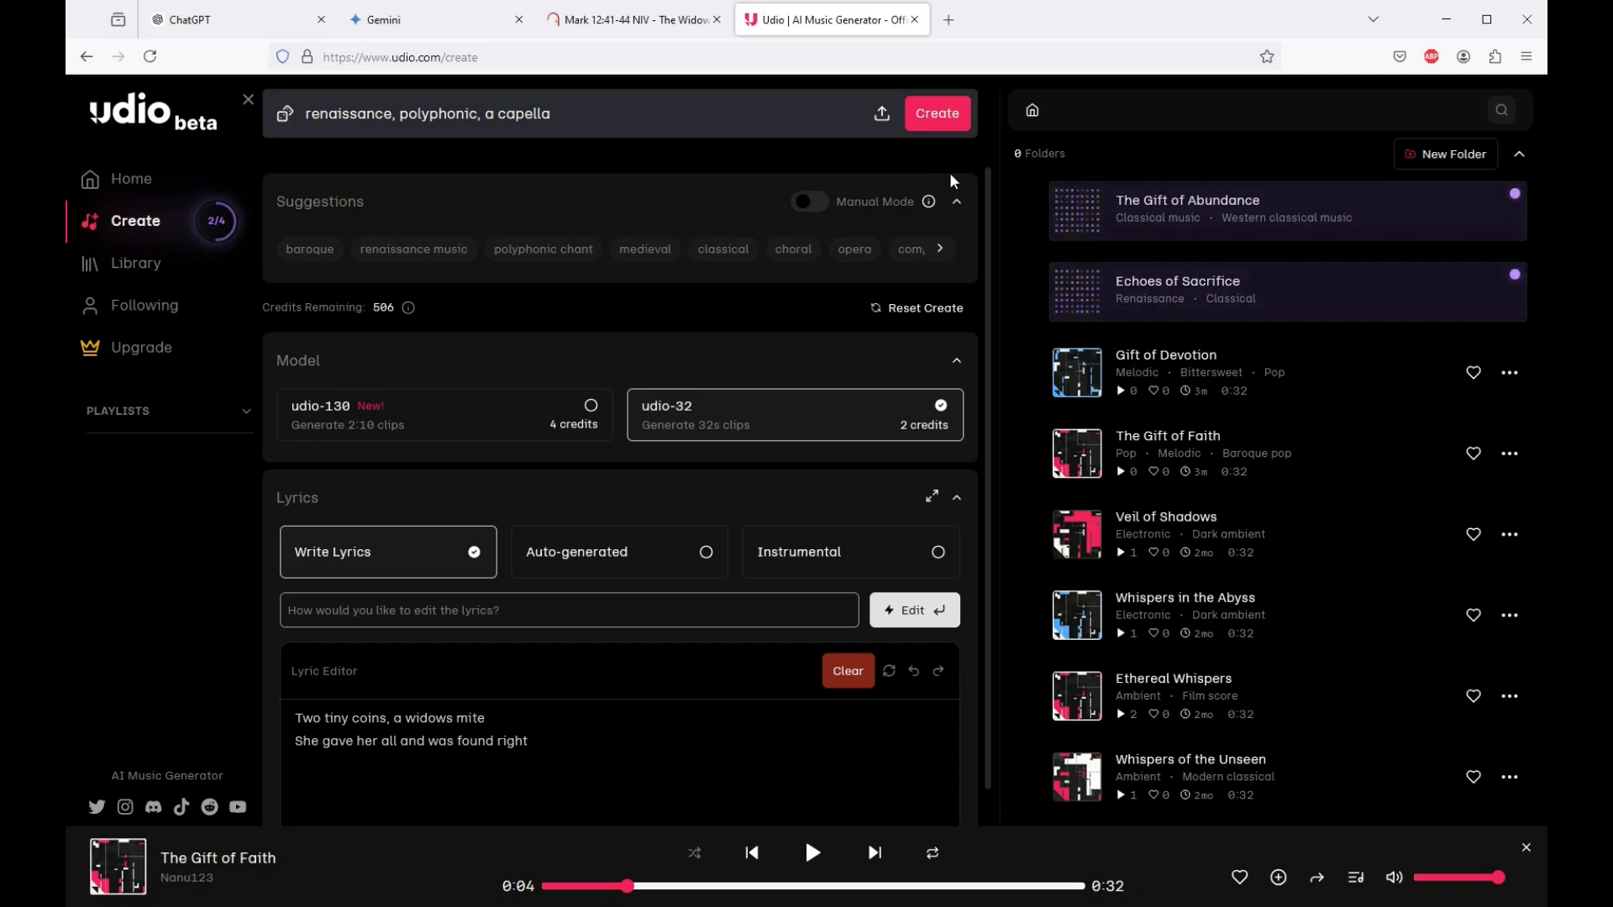
Step: Append ', major' to the prompt, then play and pause 'The Gift of Abundance' and 'Echoes of Sacrifice'
text(, major)
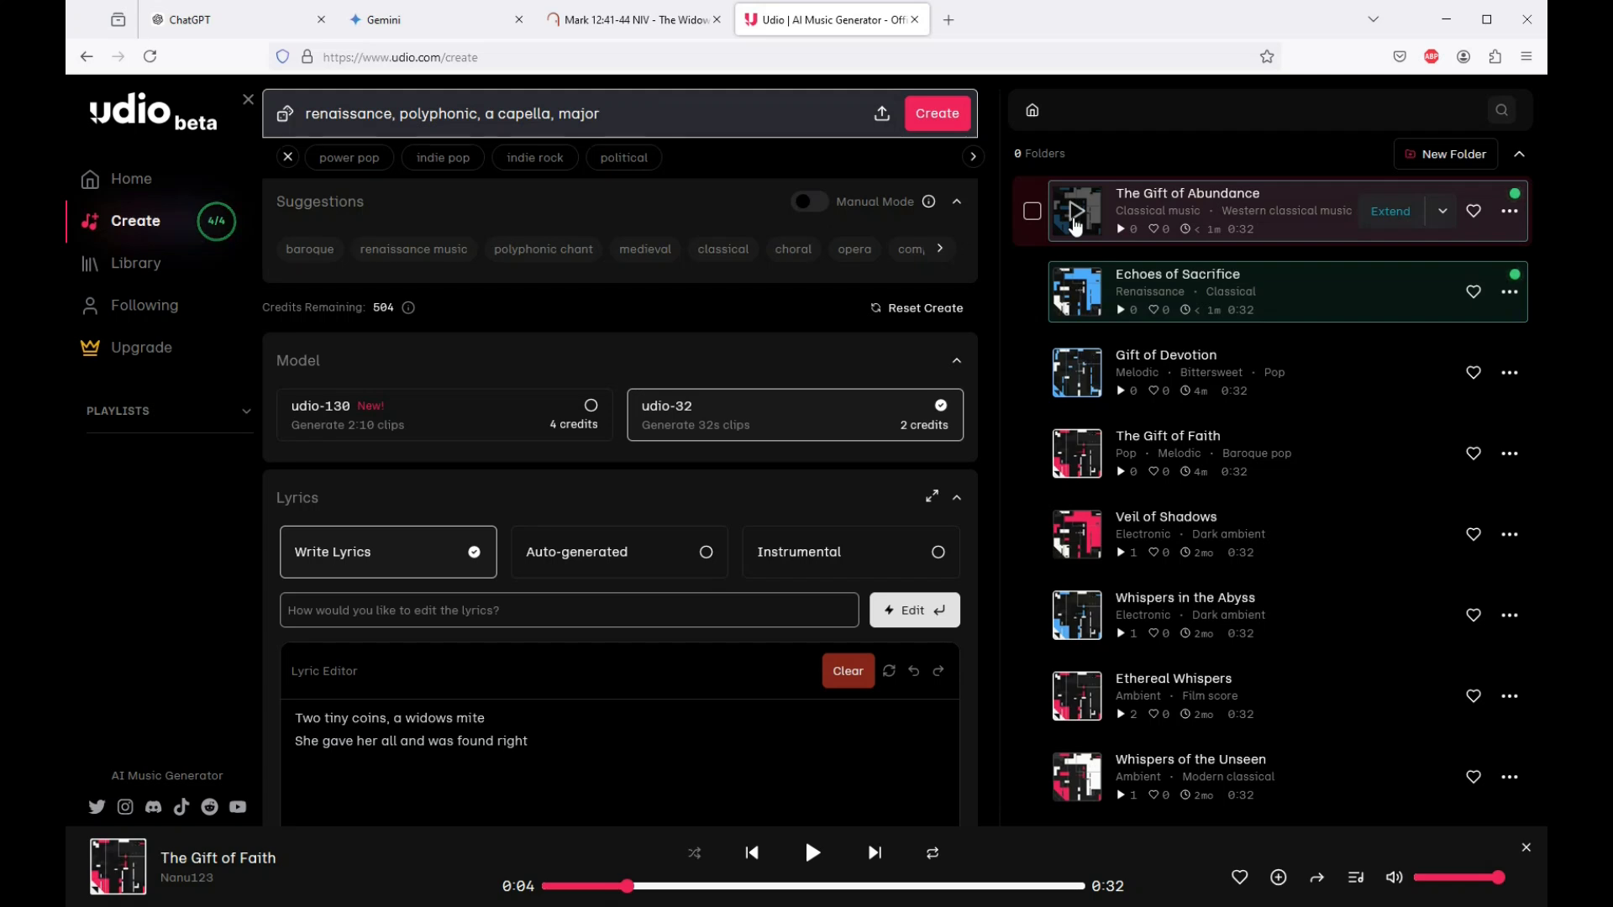
click(1076, 220)
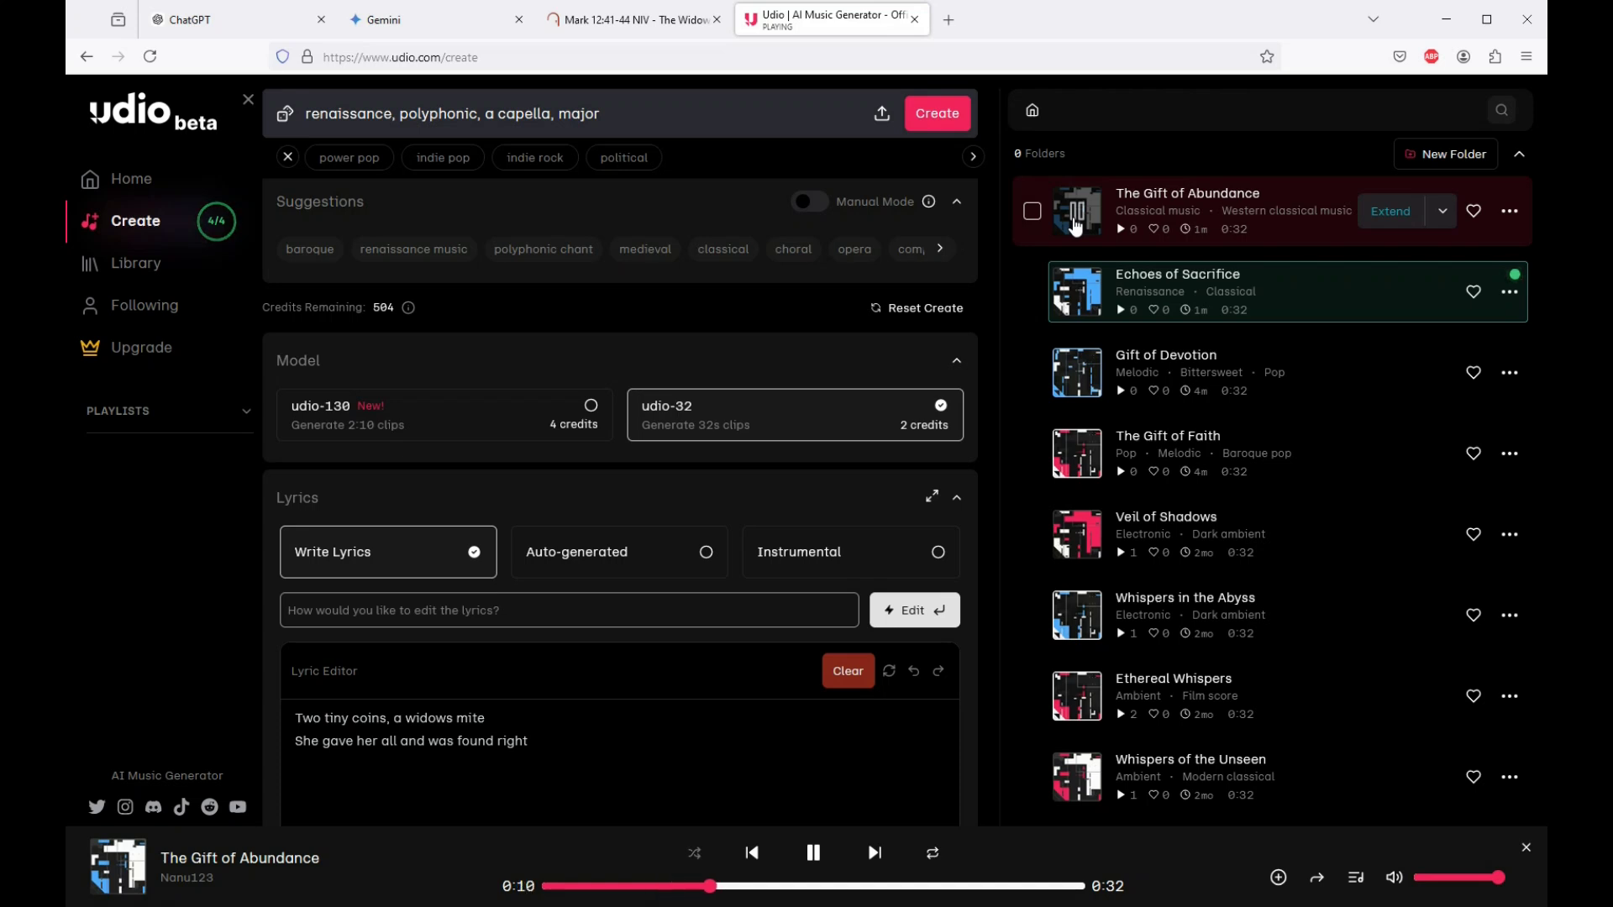
click(1076, 223)
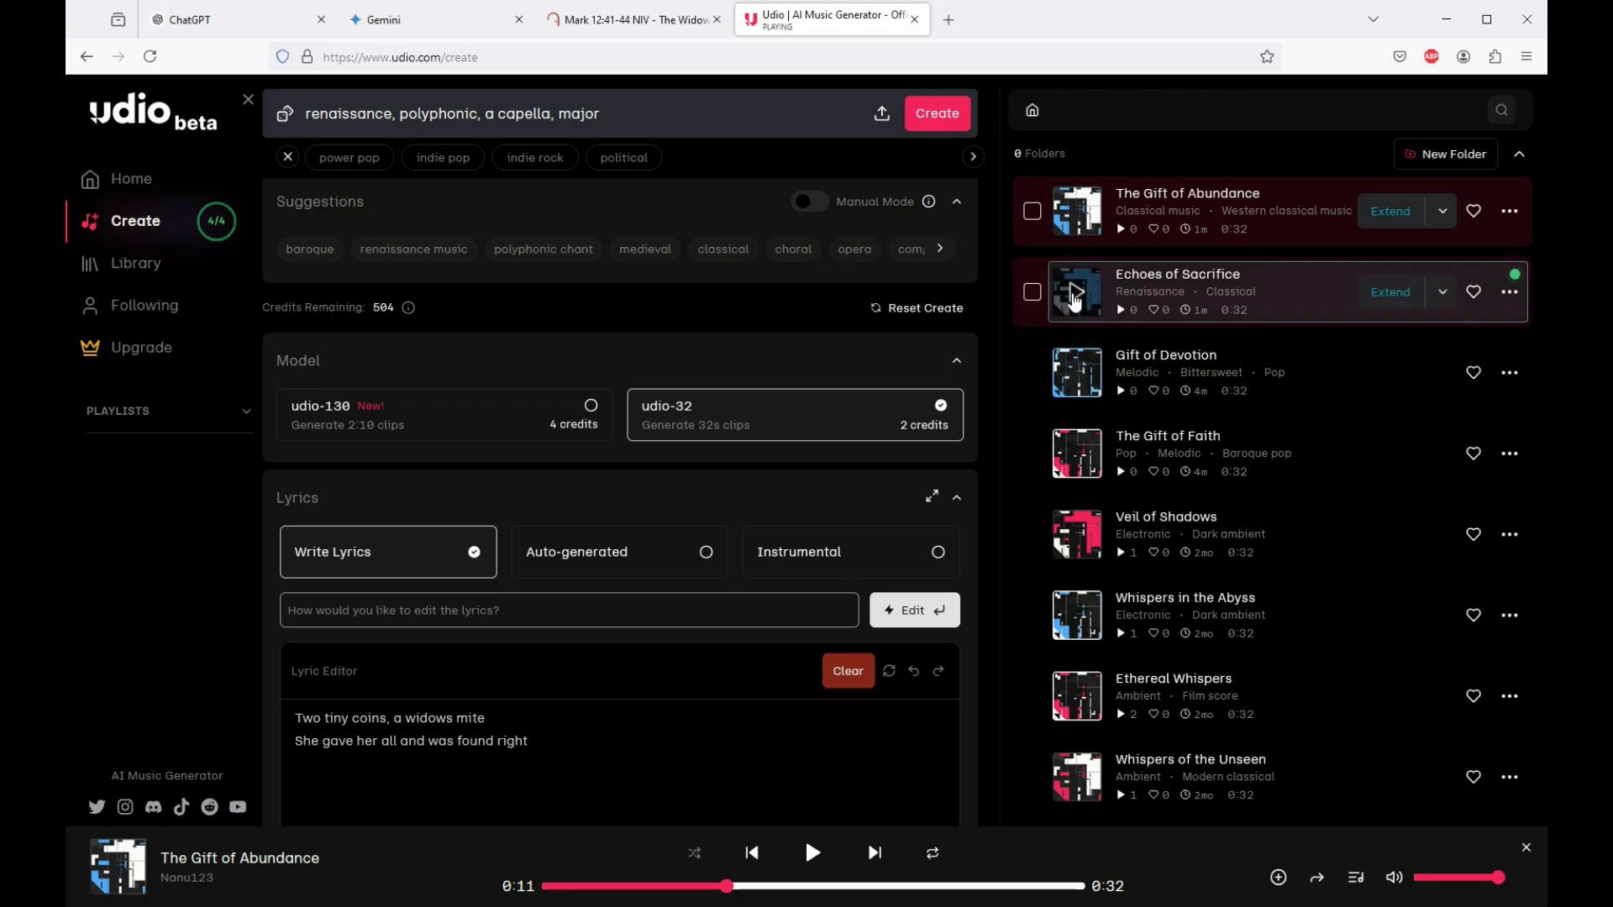
click(1077, 304)
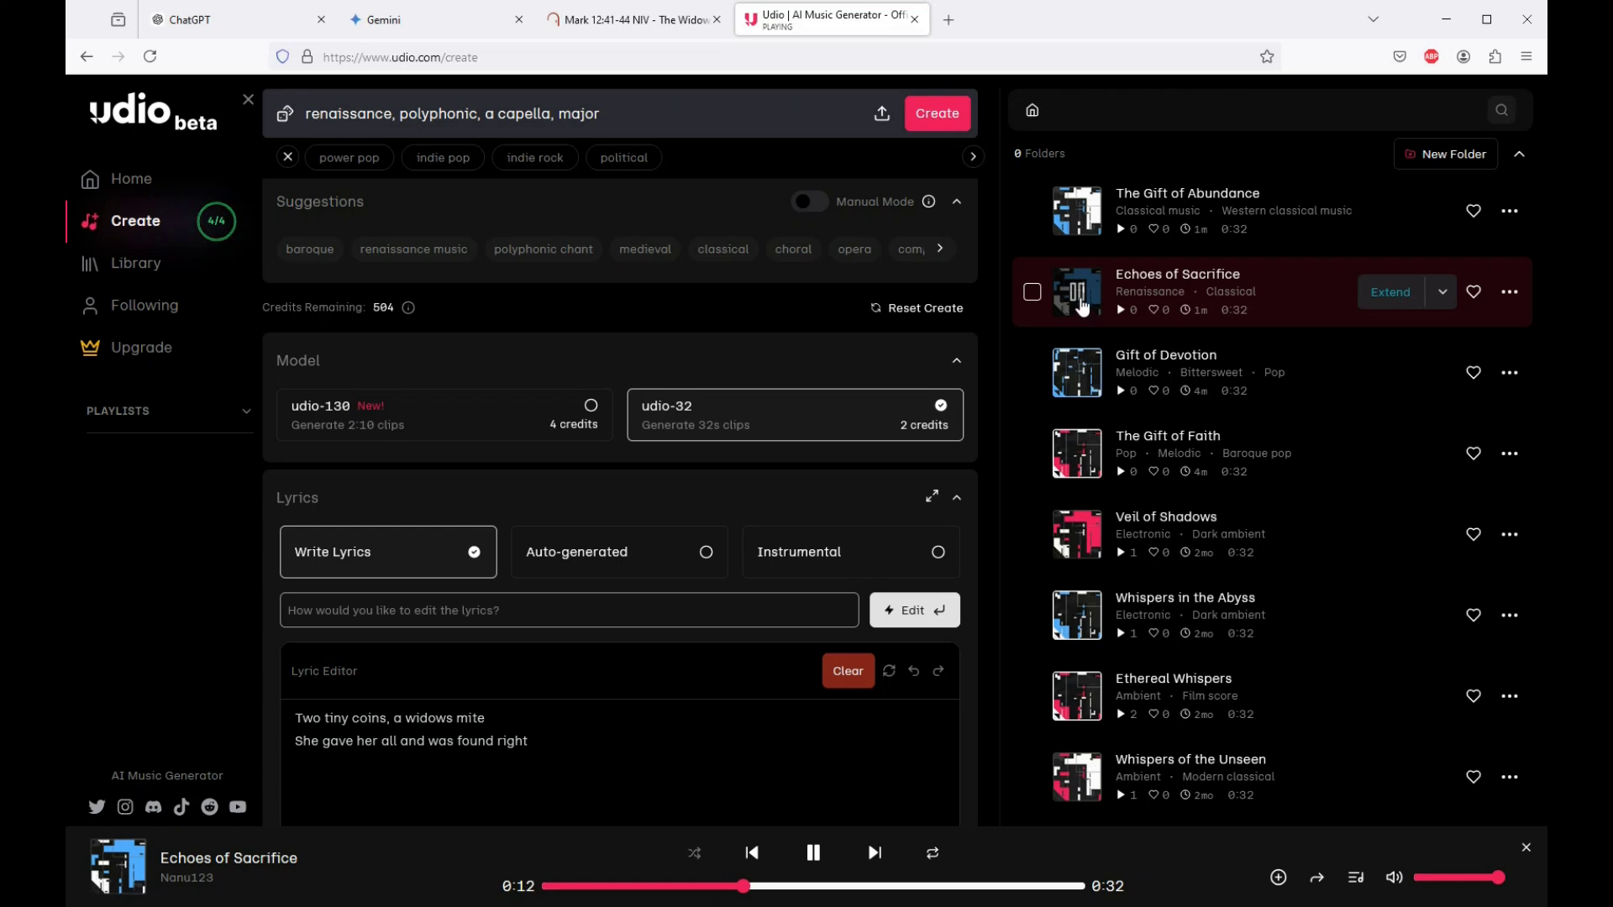
click(1078, 294)
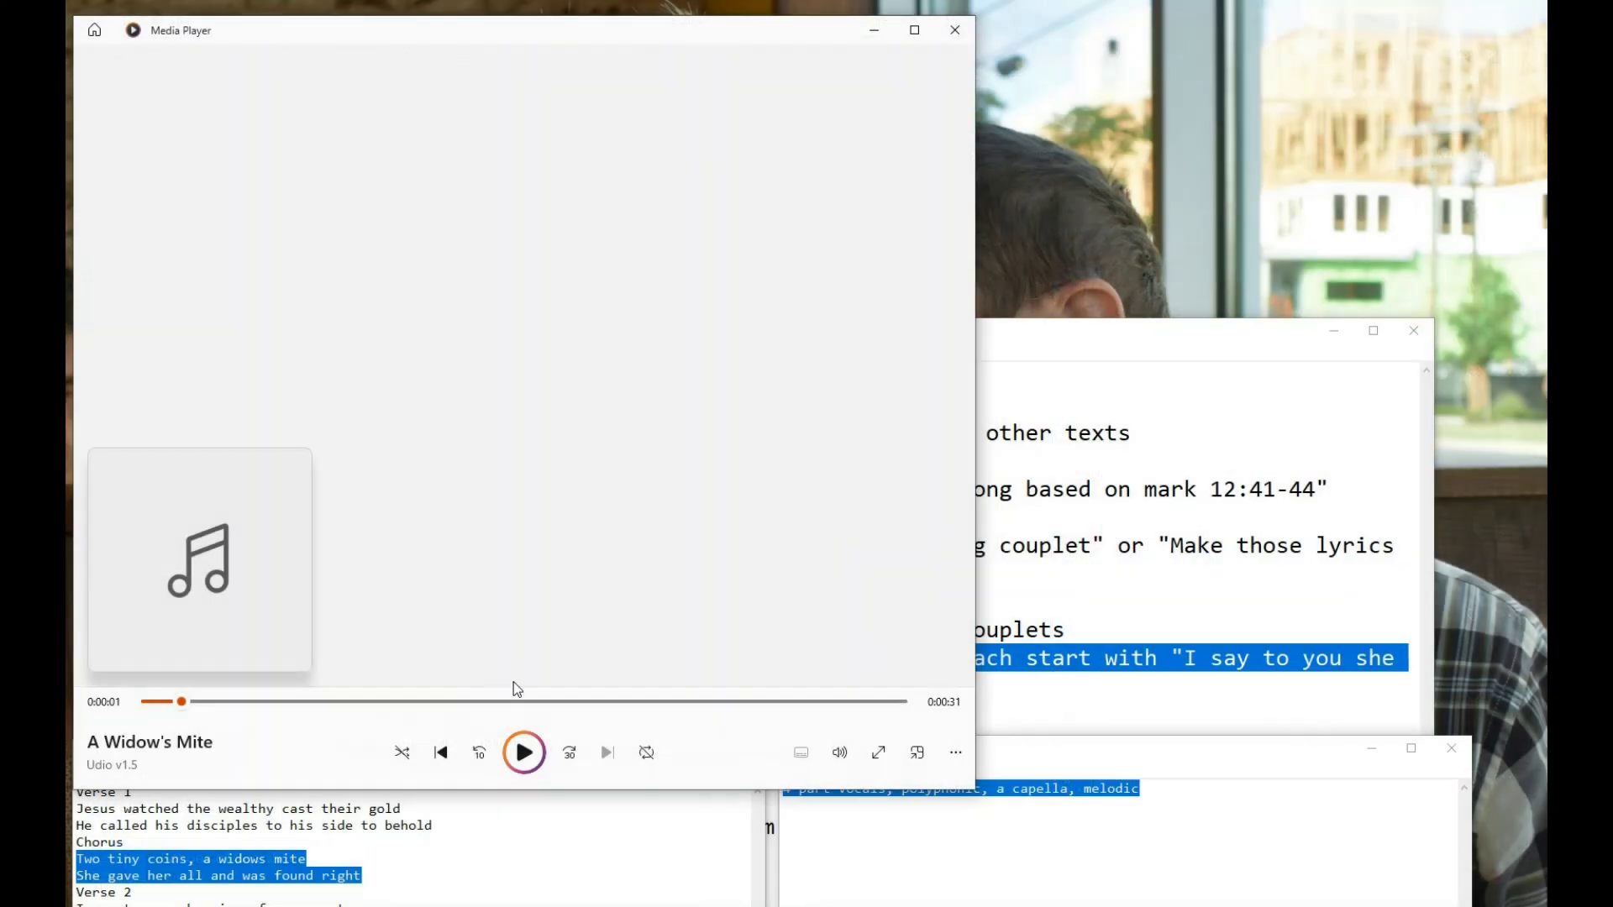
Step: Play 'A Widow's Mite', skip to about 70% of the track, and pause at 0:00:27
click(536, 756)
click(689, 703)
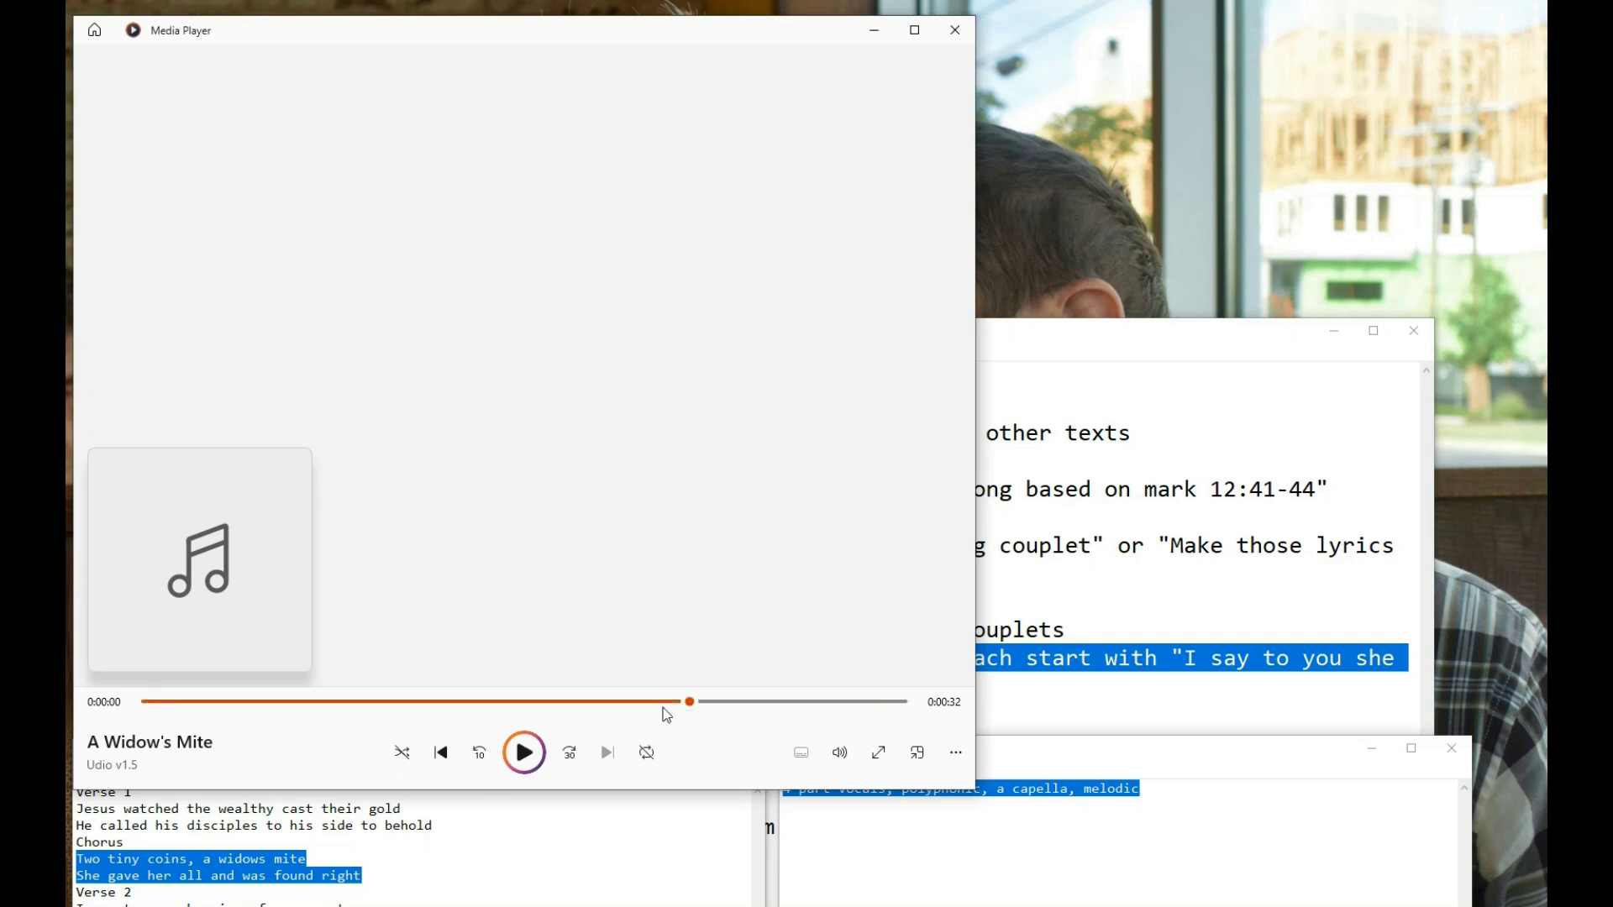
click(527, 754)
click(533, 759)
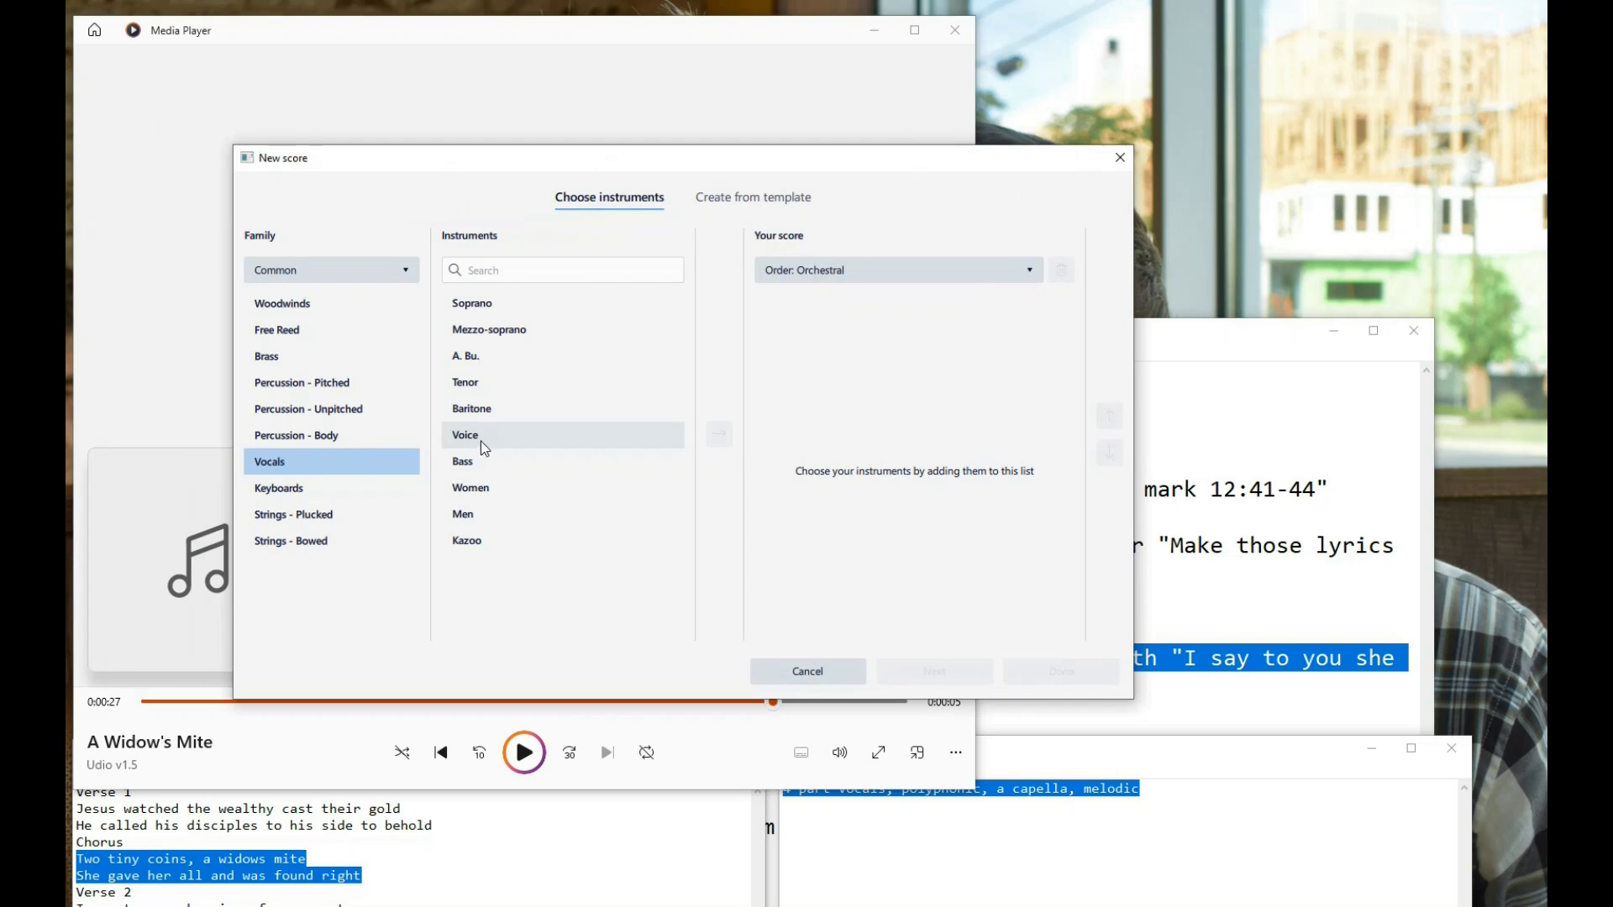
Step: Add Women and Men from the vocal instruments to the new score
click(469, 487)
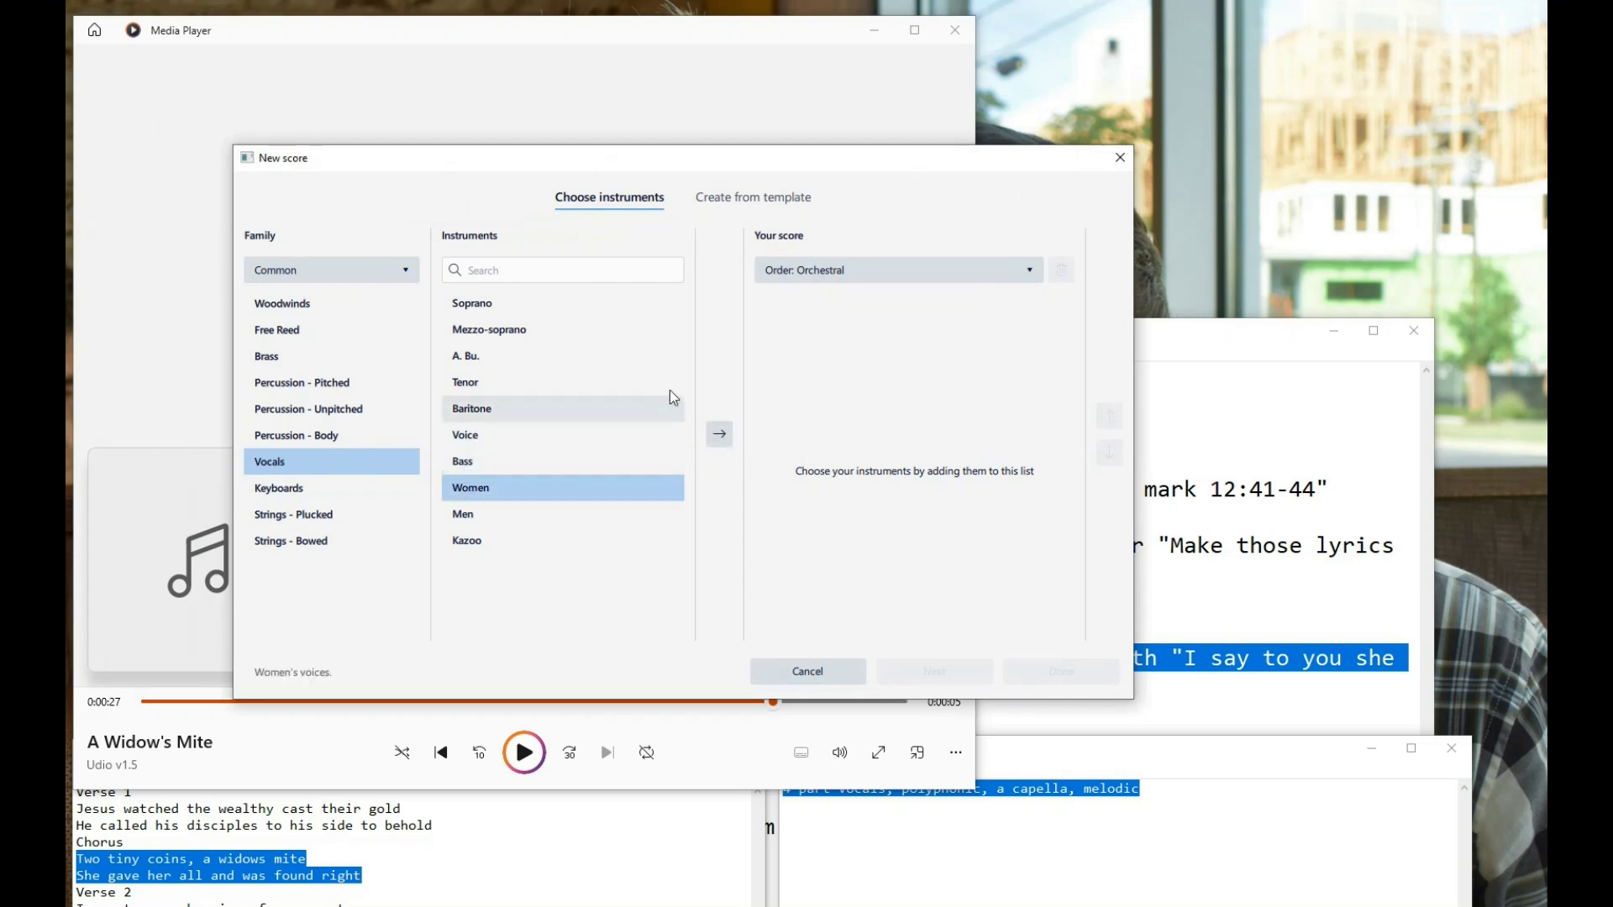
click(719, 434)
click(494, 514)
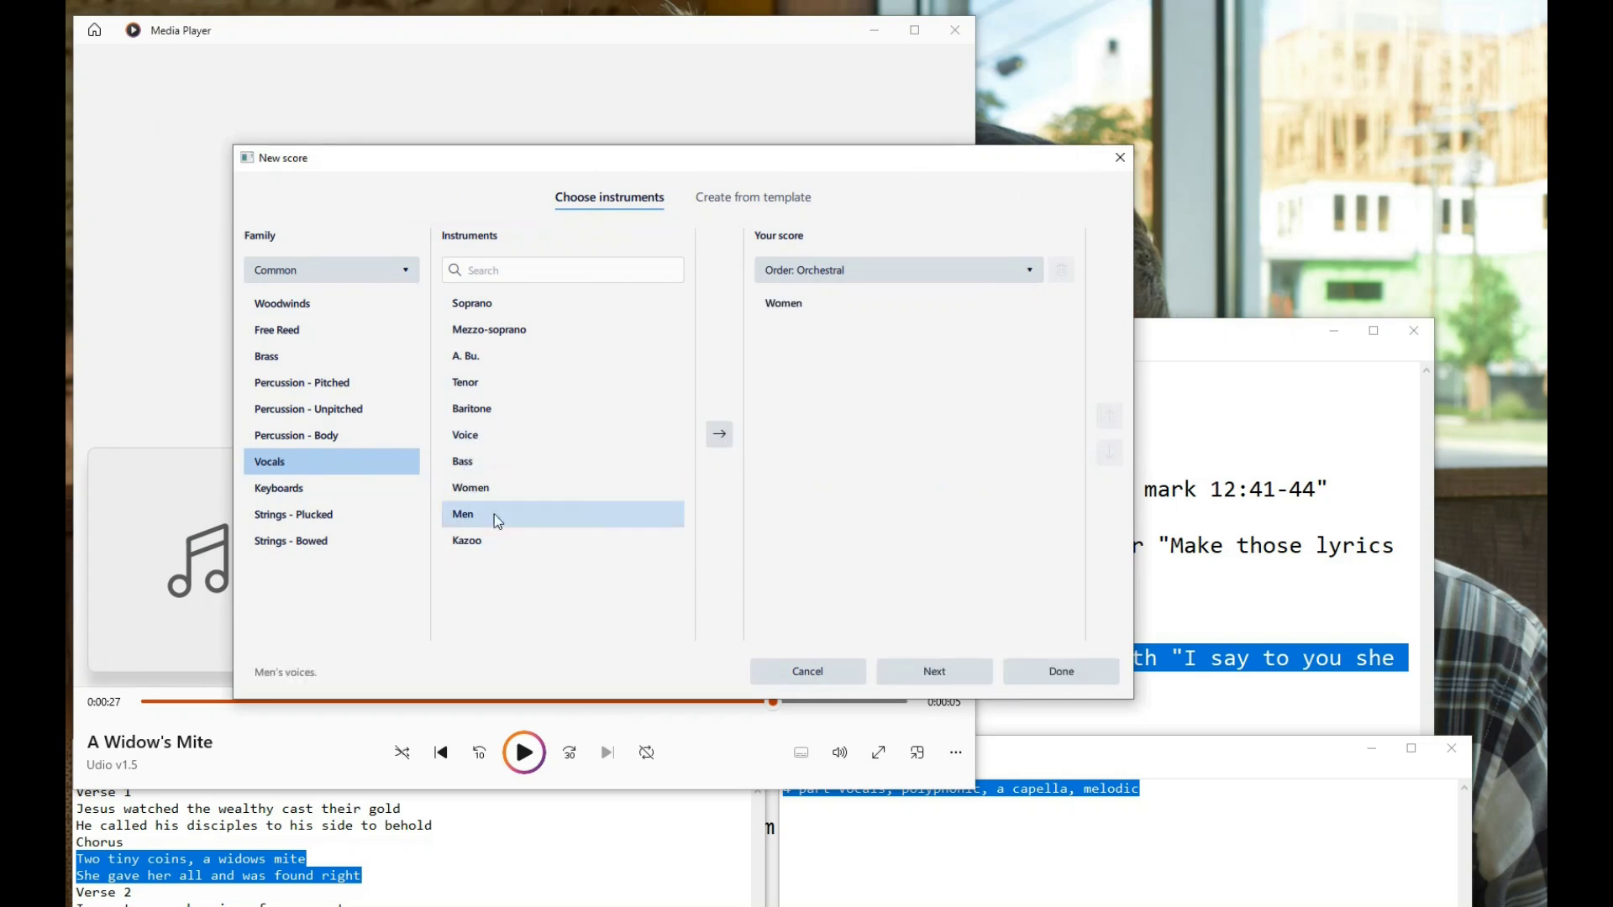
click(721, 437)
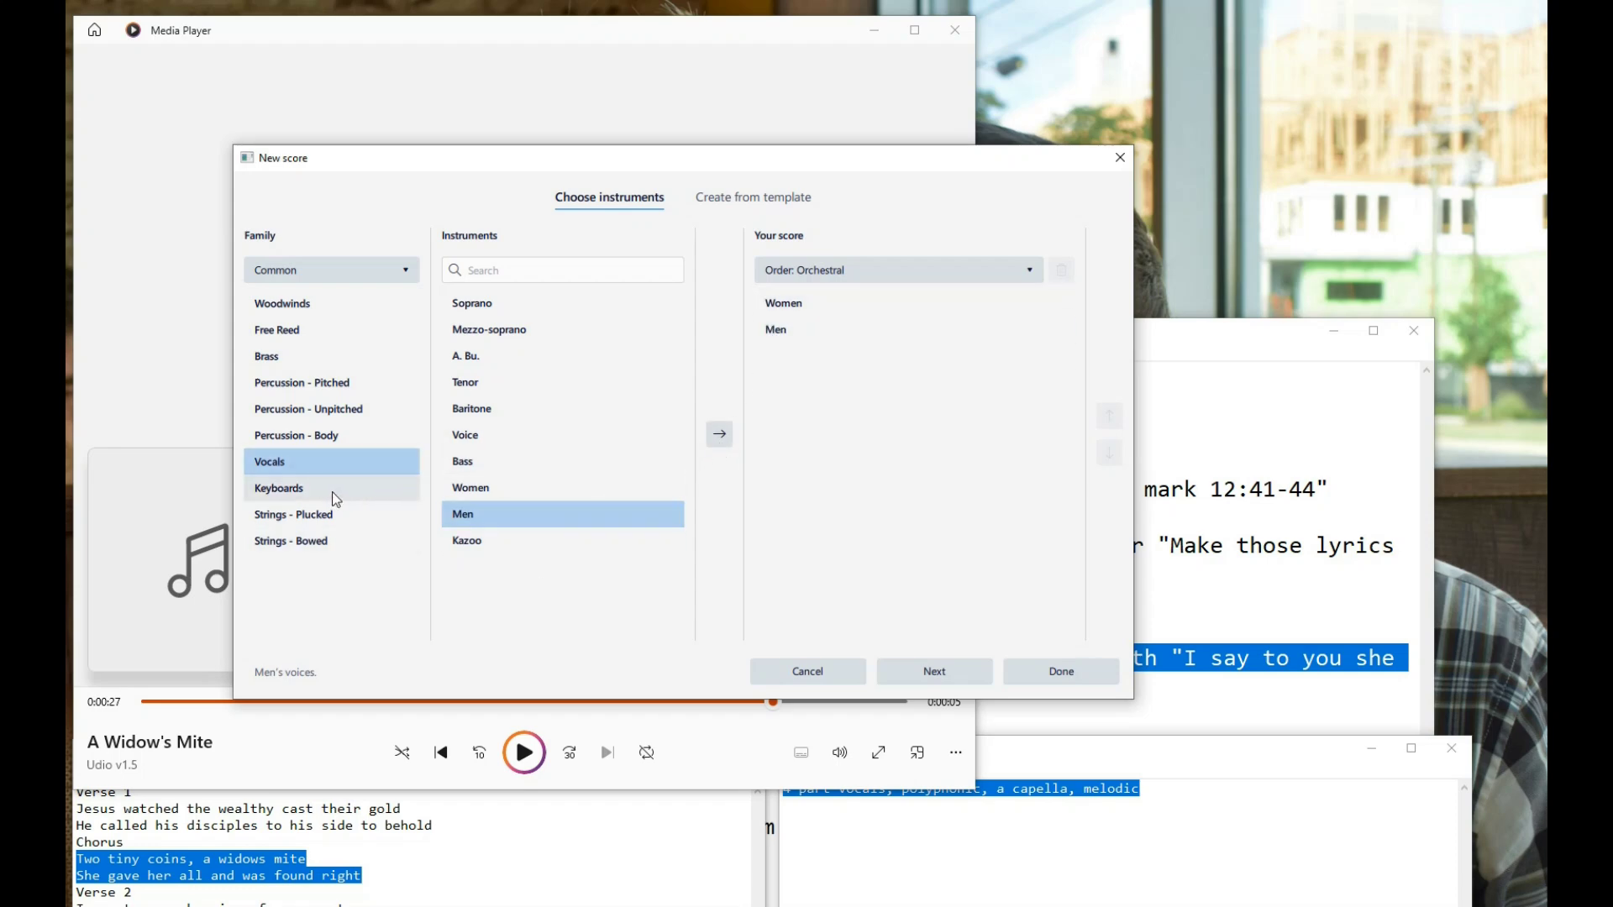
Step: Add Flute and Oboe from the woodwinds
click(286, 306)
click(477, 331)
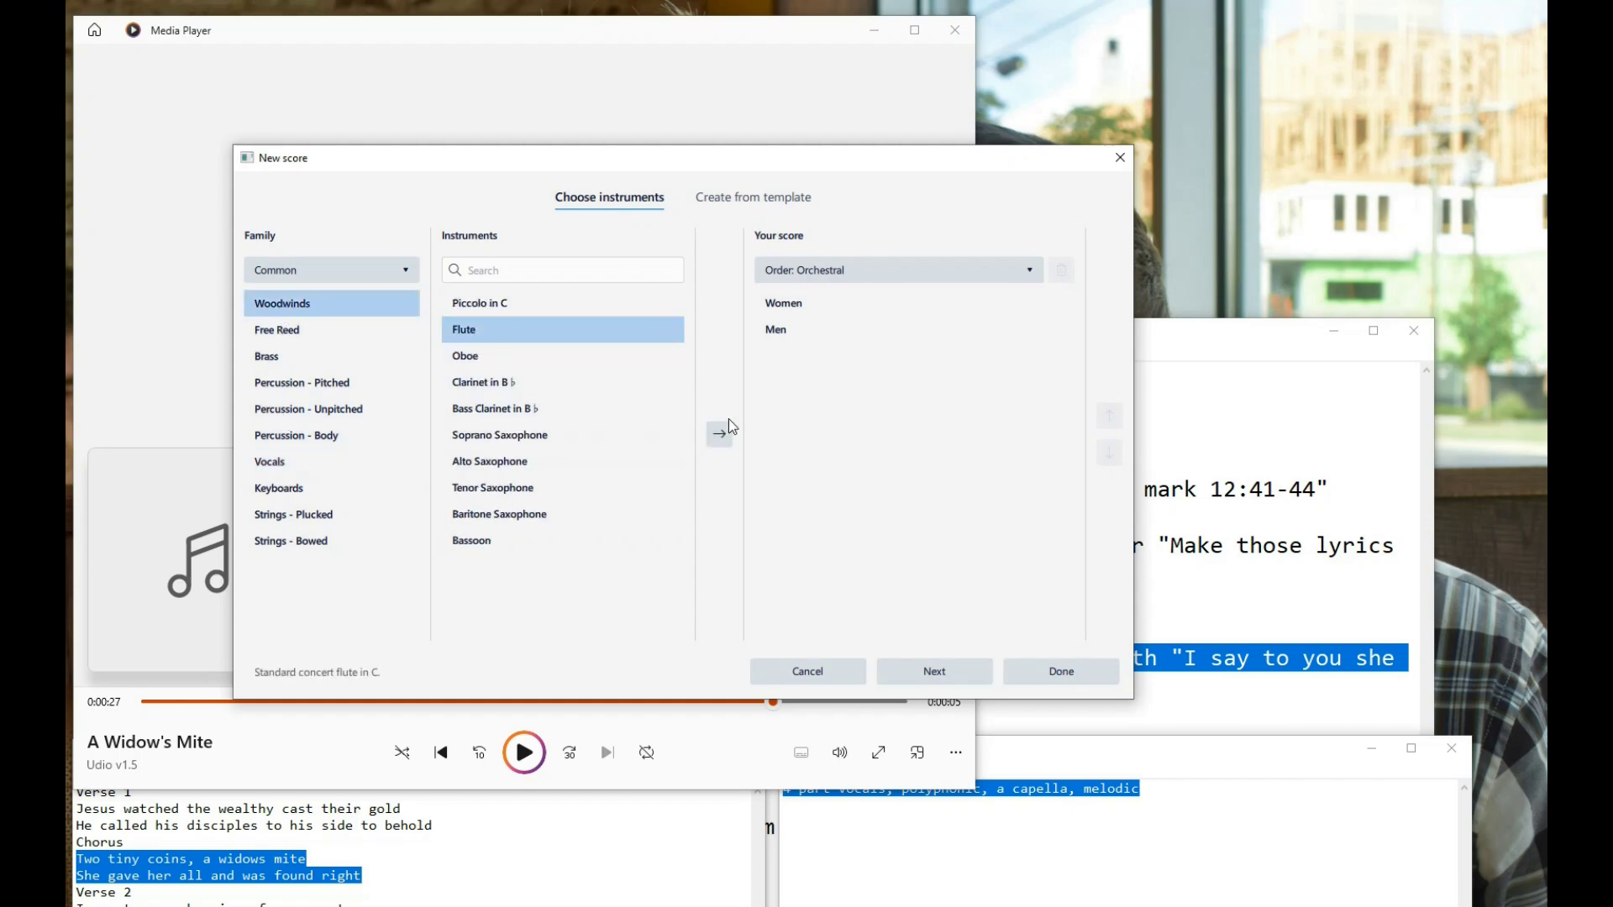
click(720, 434)
click(571, 355)
click(720, 434)
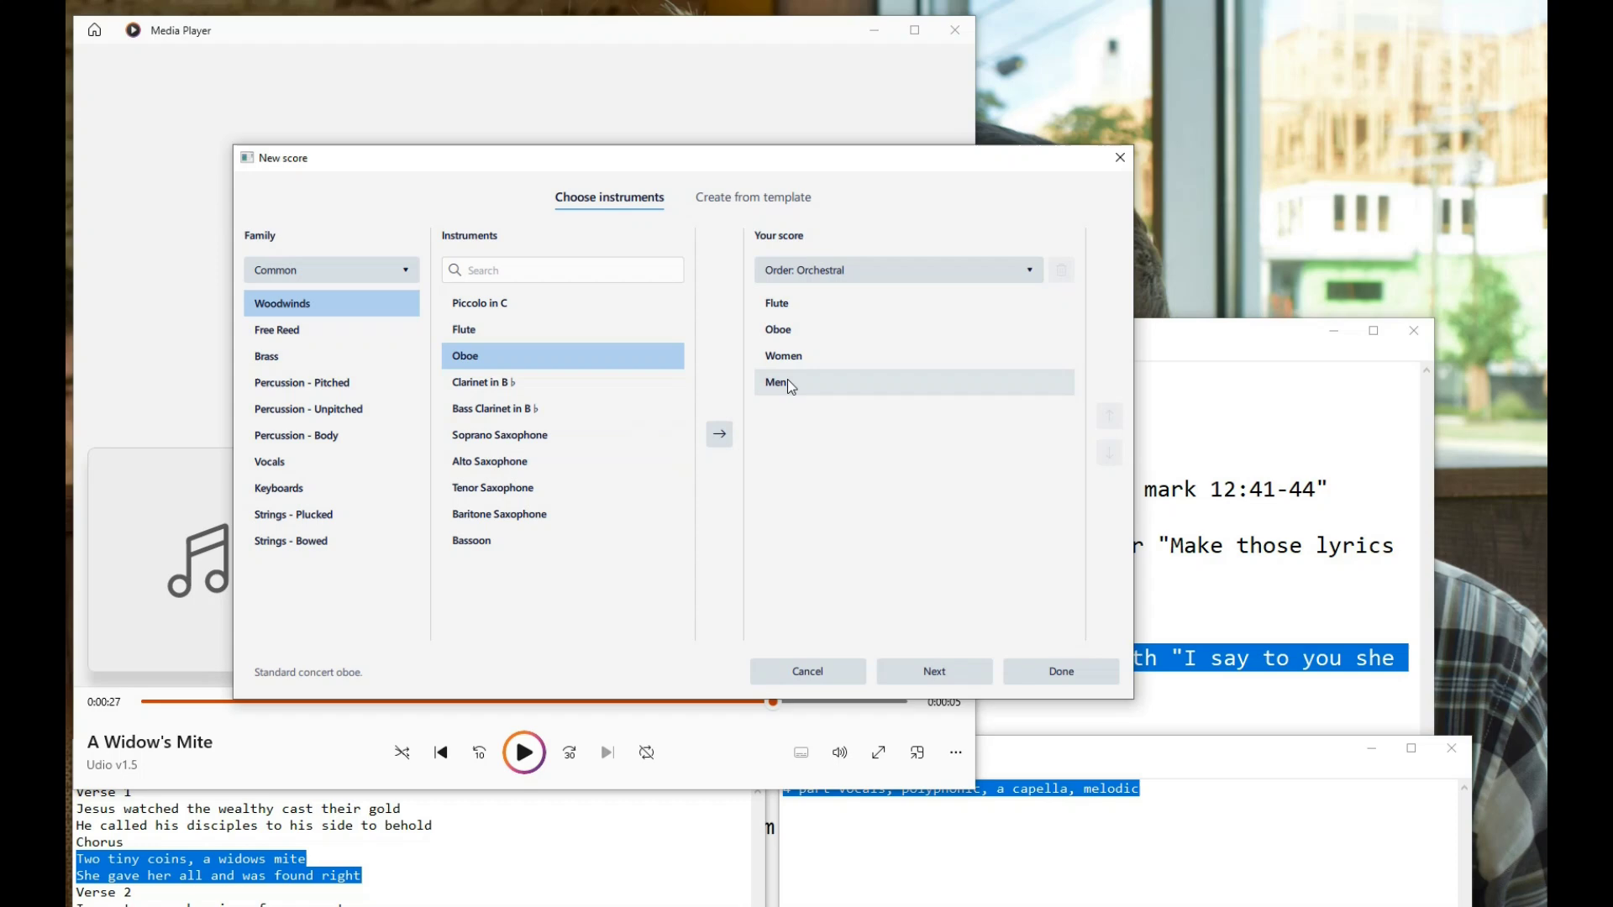
Step: Move Flute to the bottom of the instrument order and create the score
click(806, 304)
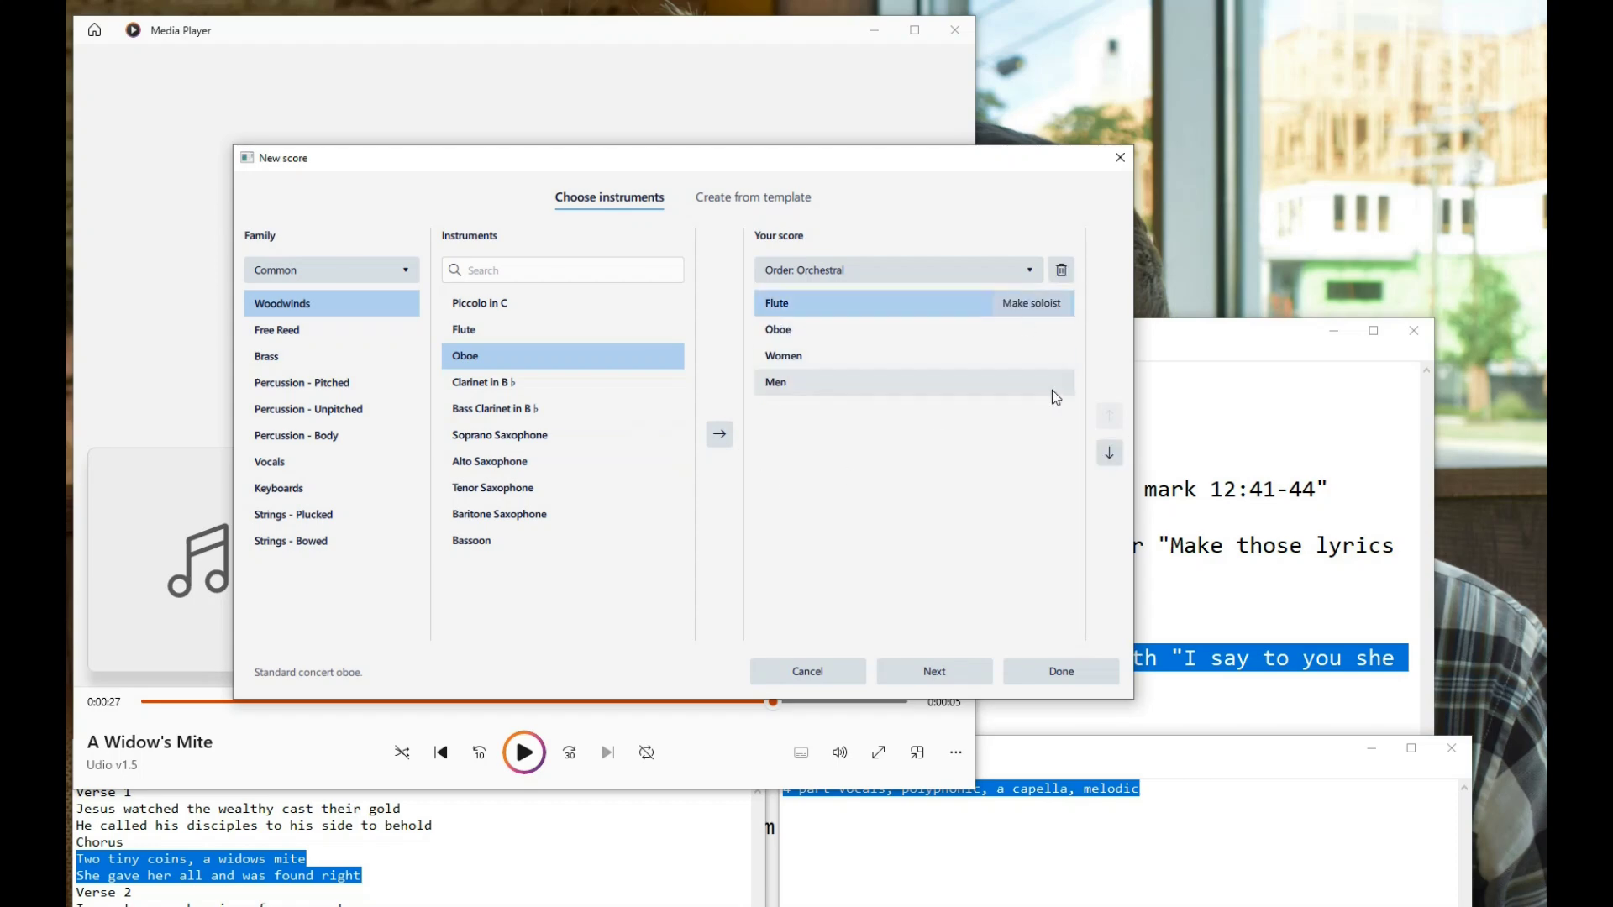
click(1108, 453)
click(1108, 454)
click(1108, 453)
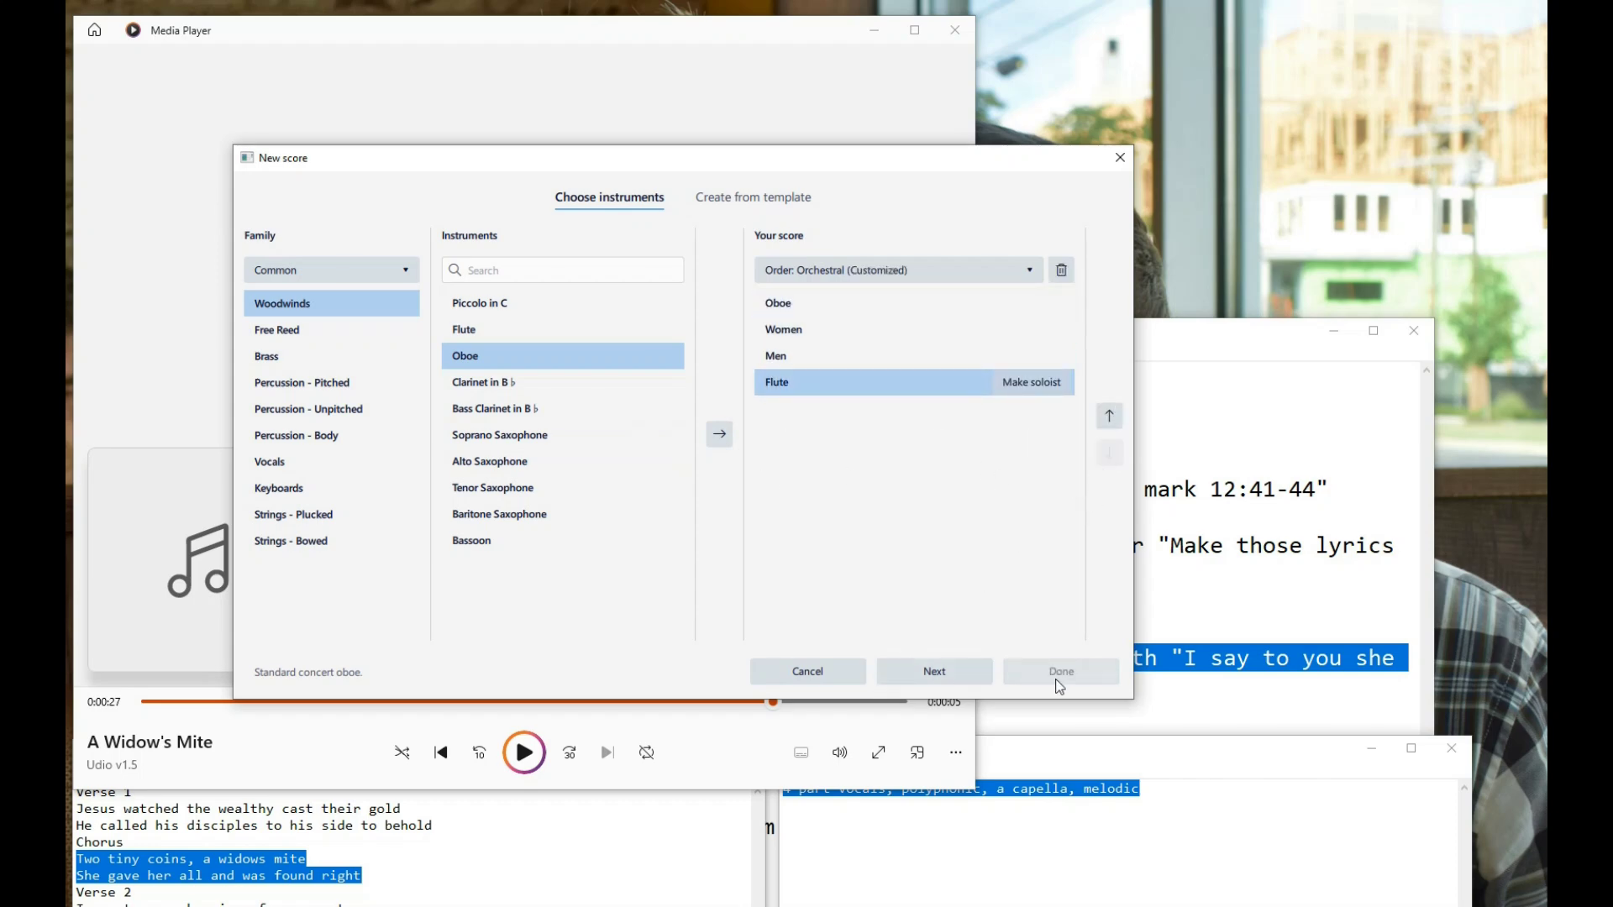
click(1062, 671)
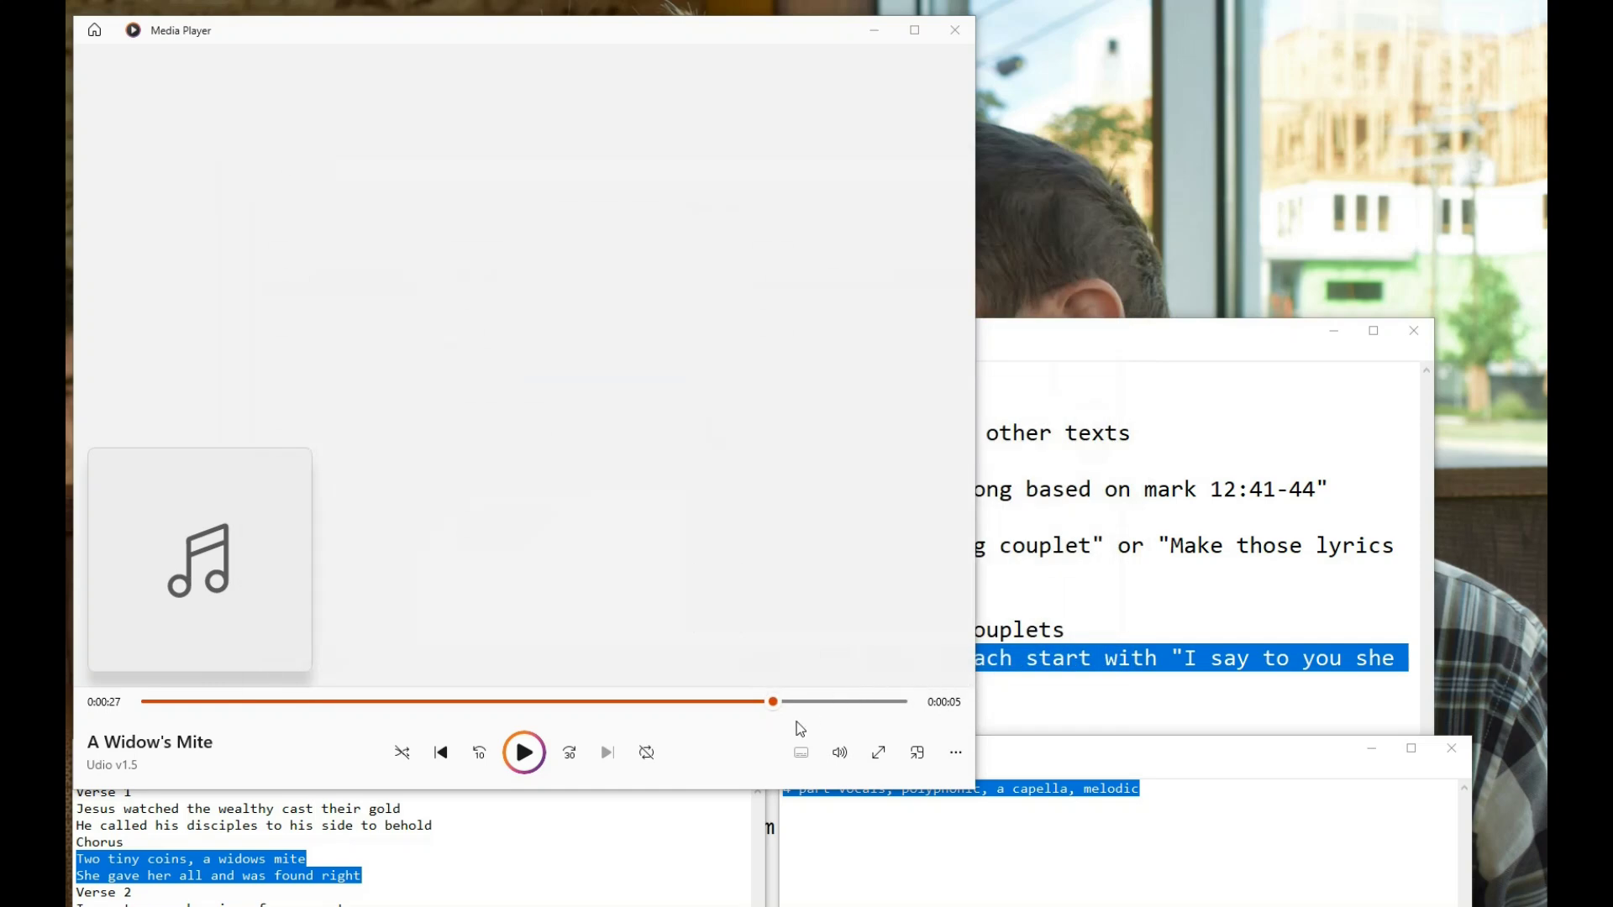
Step: Move and enlarge the MuseScore window so all four staves are visible
drag(994, 400, 539, 23)
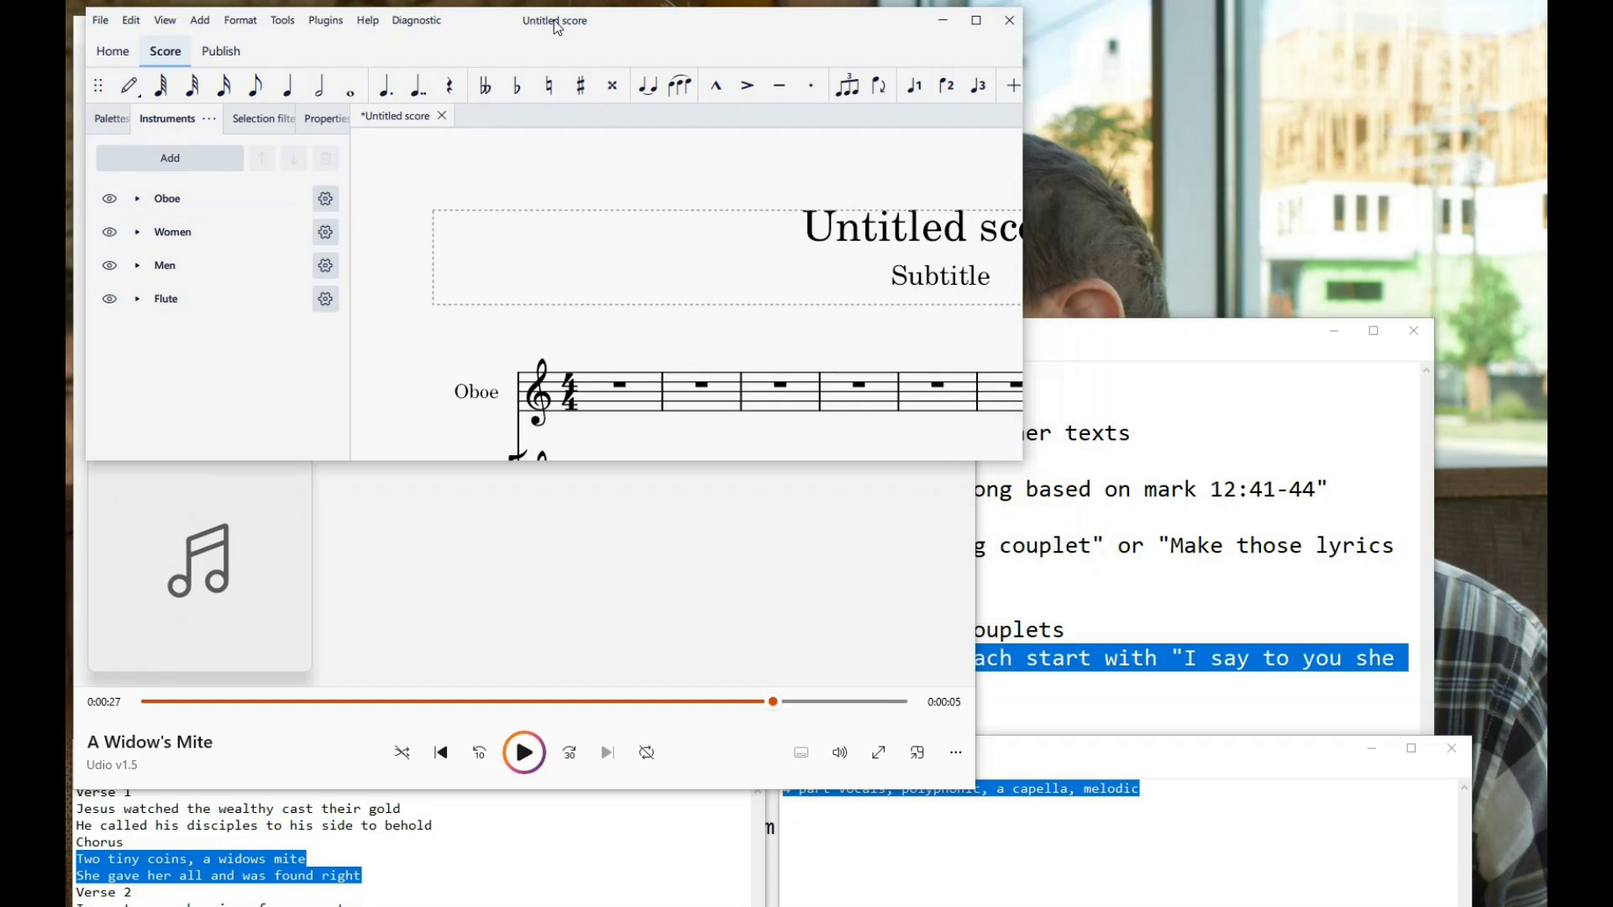
drag(1002, 455, 1546, 905)
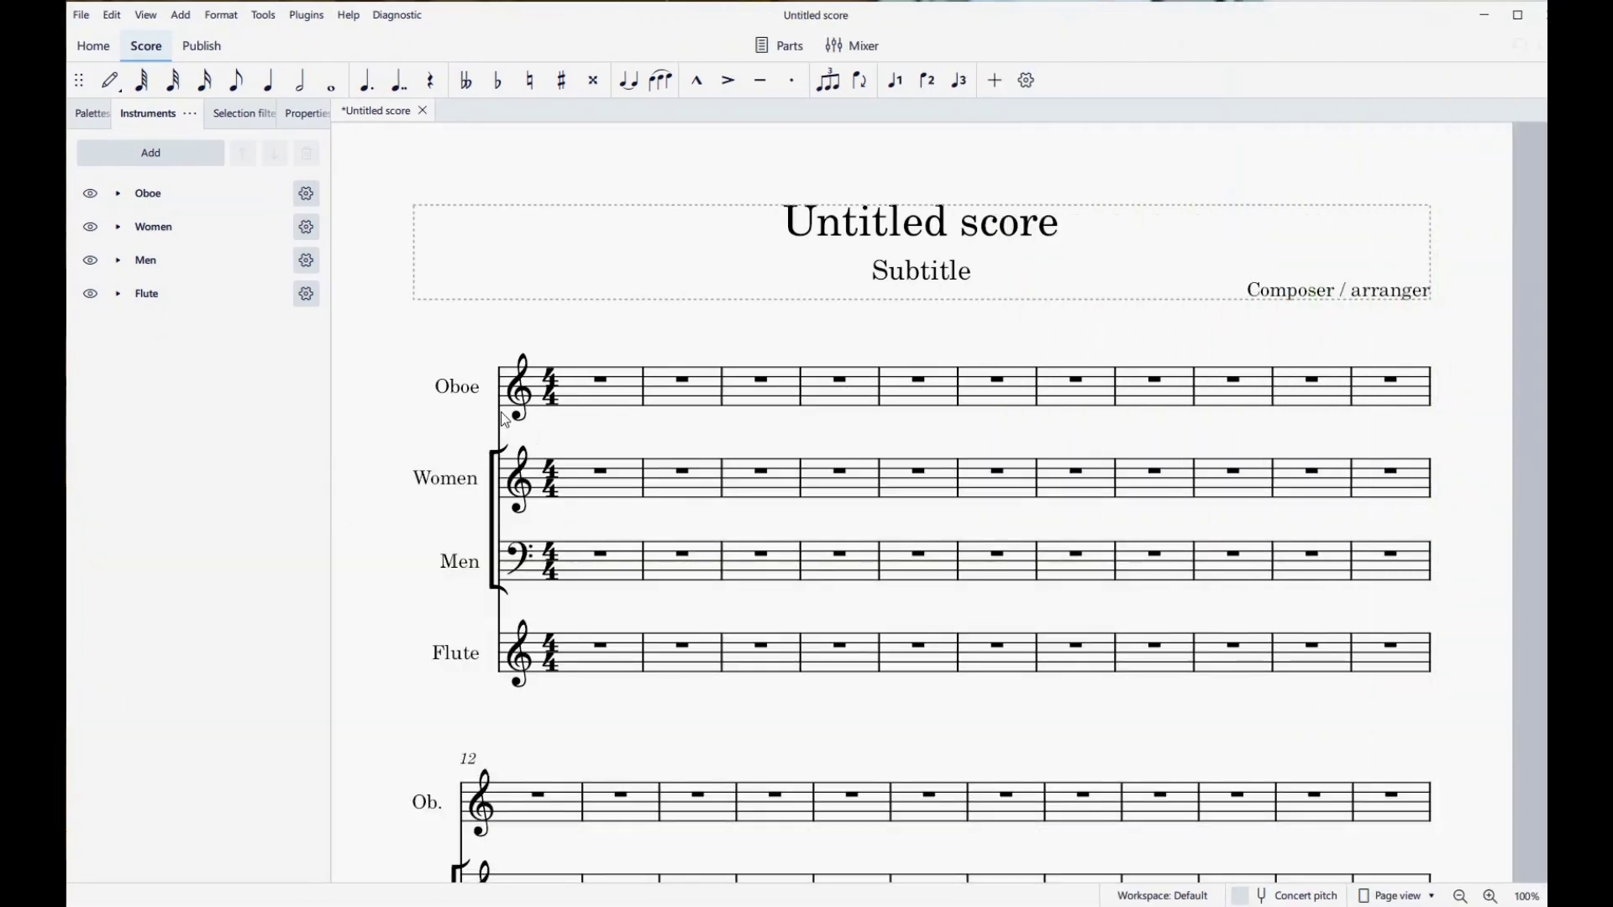
click(308, 195)
click(273, 202)
Step: Move Oboe down three places to the bottom of the instrument list
click(245, 202)
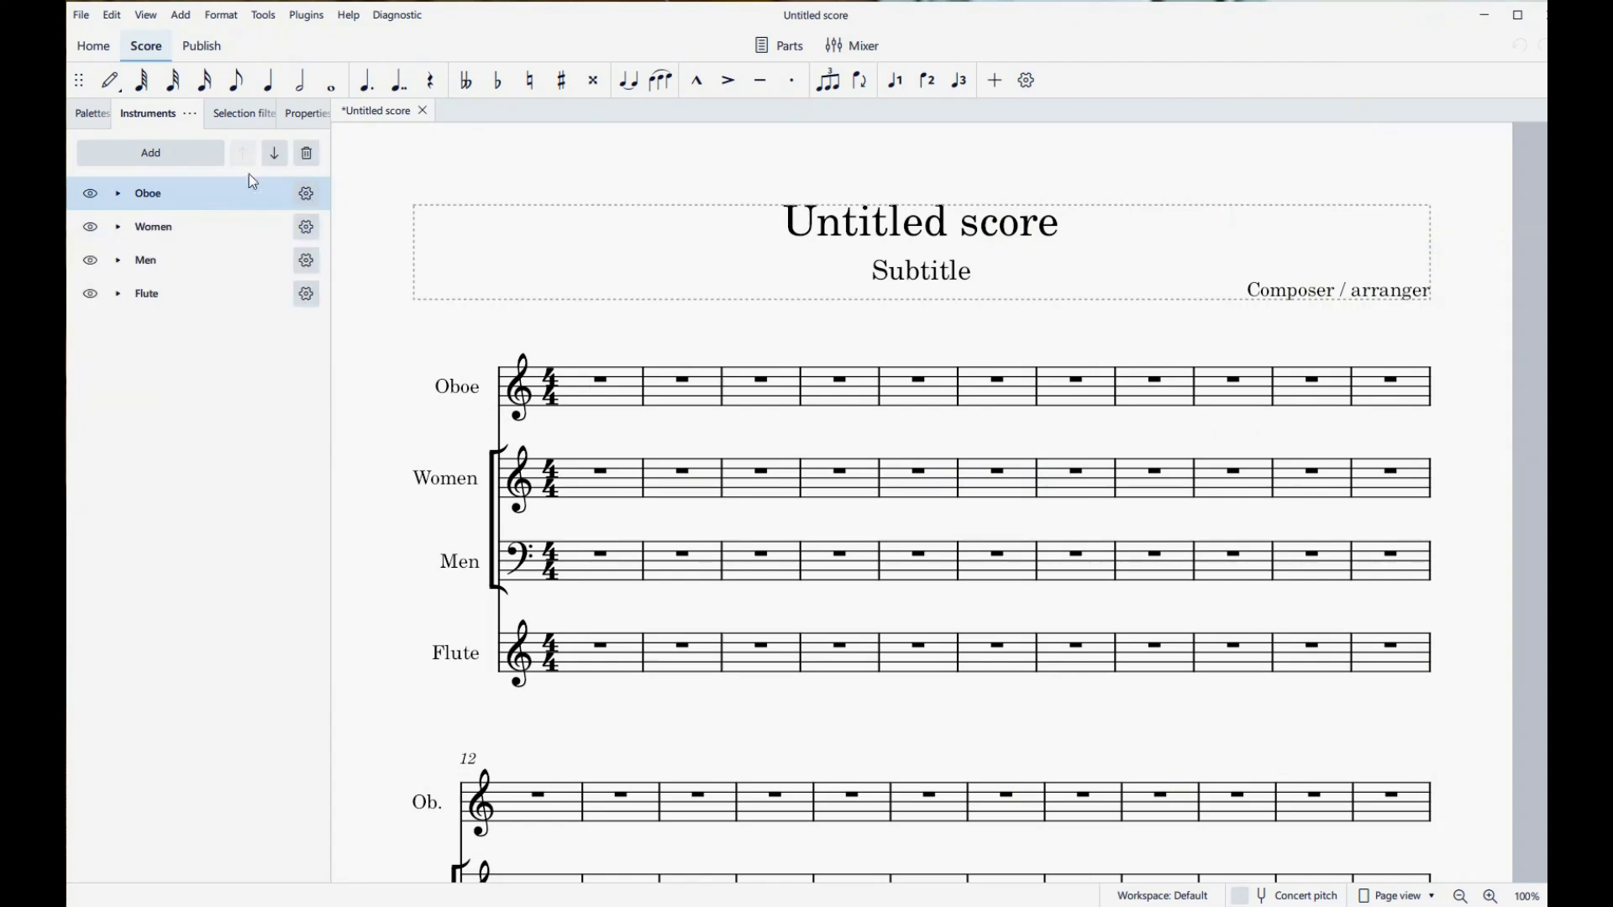
click(277, 158)
click(277, 158)
click(279, 159)
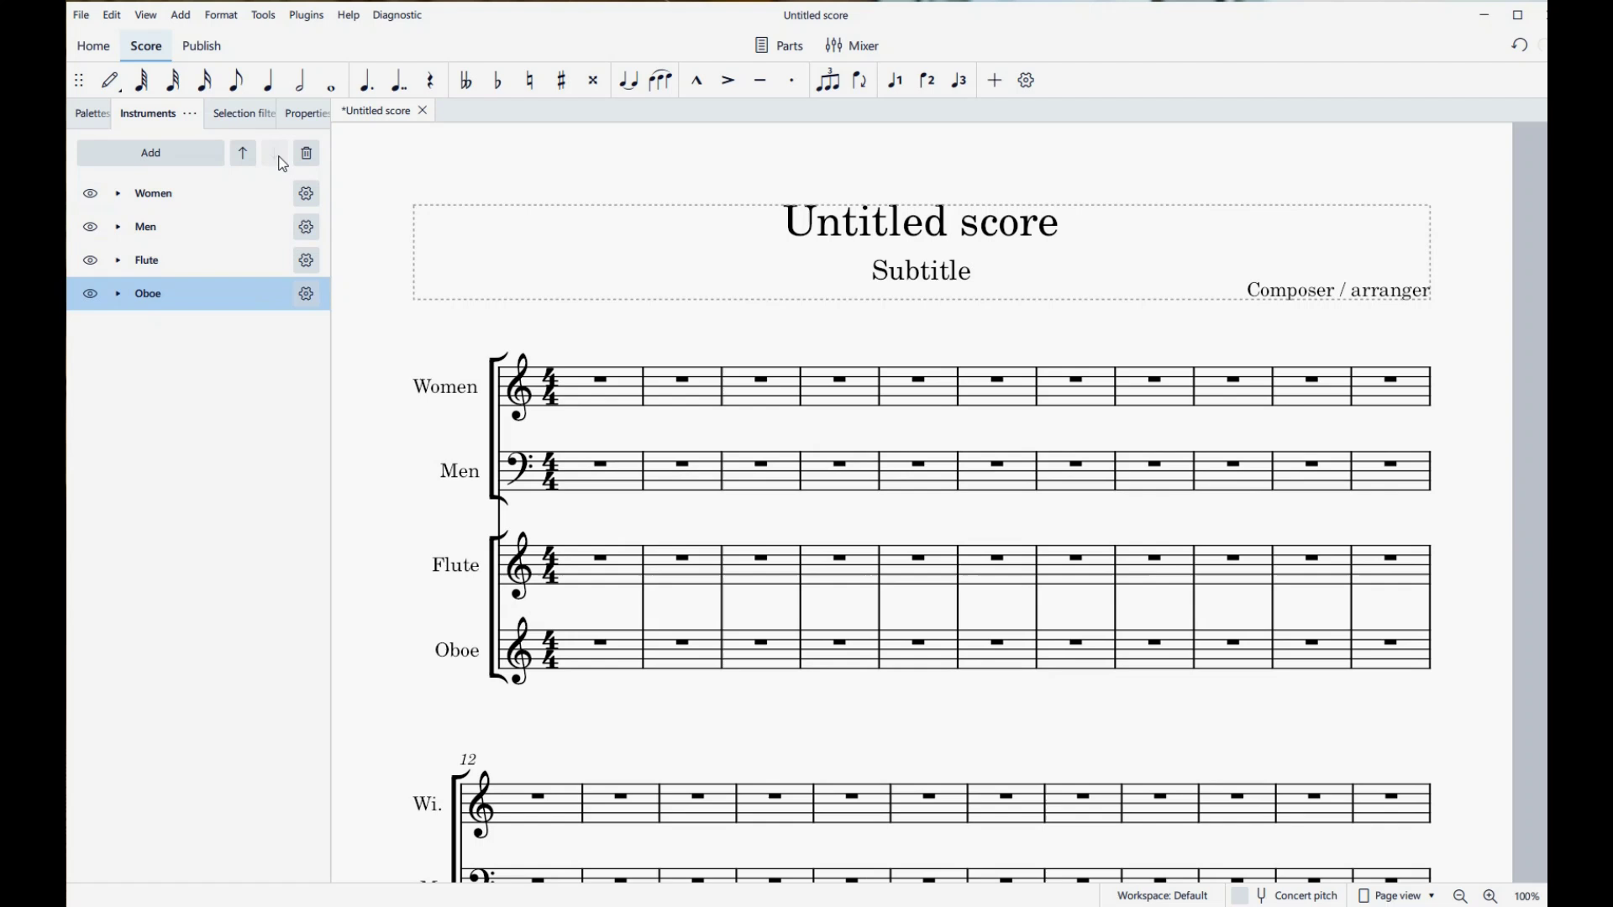
Step: Retitle the score 'A Widows Mite' and select the lower-voice A4 half note in measure 1
double_click(891, 238)
triple_click(891, 238)
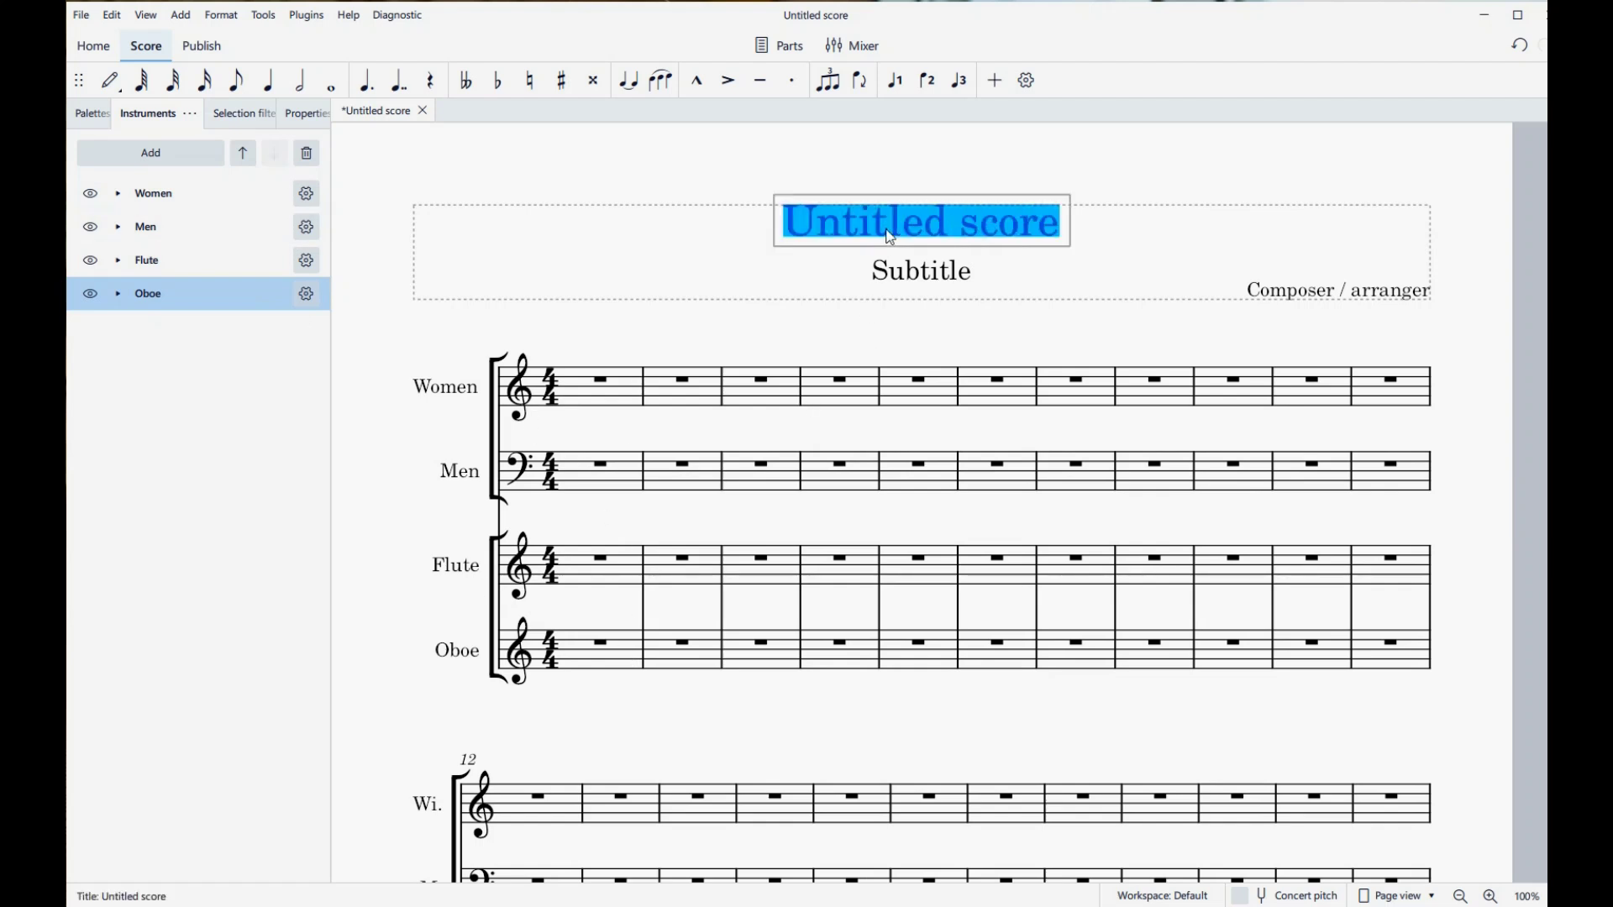
text(A Widows Mite)
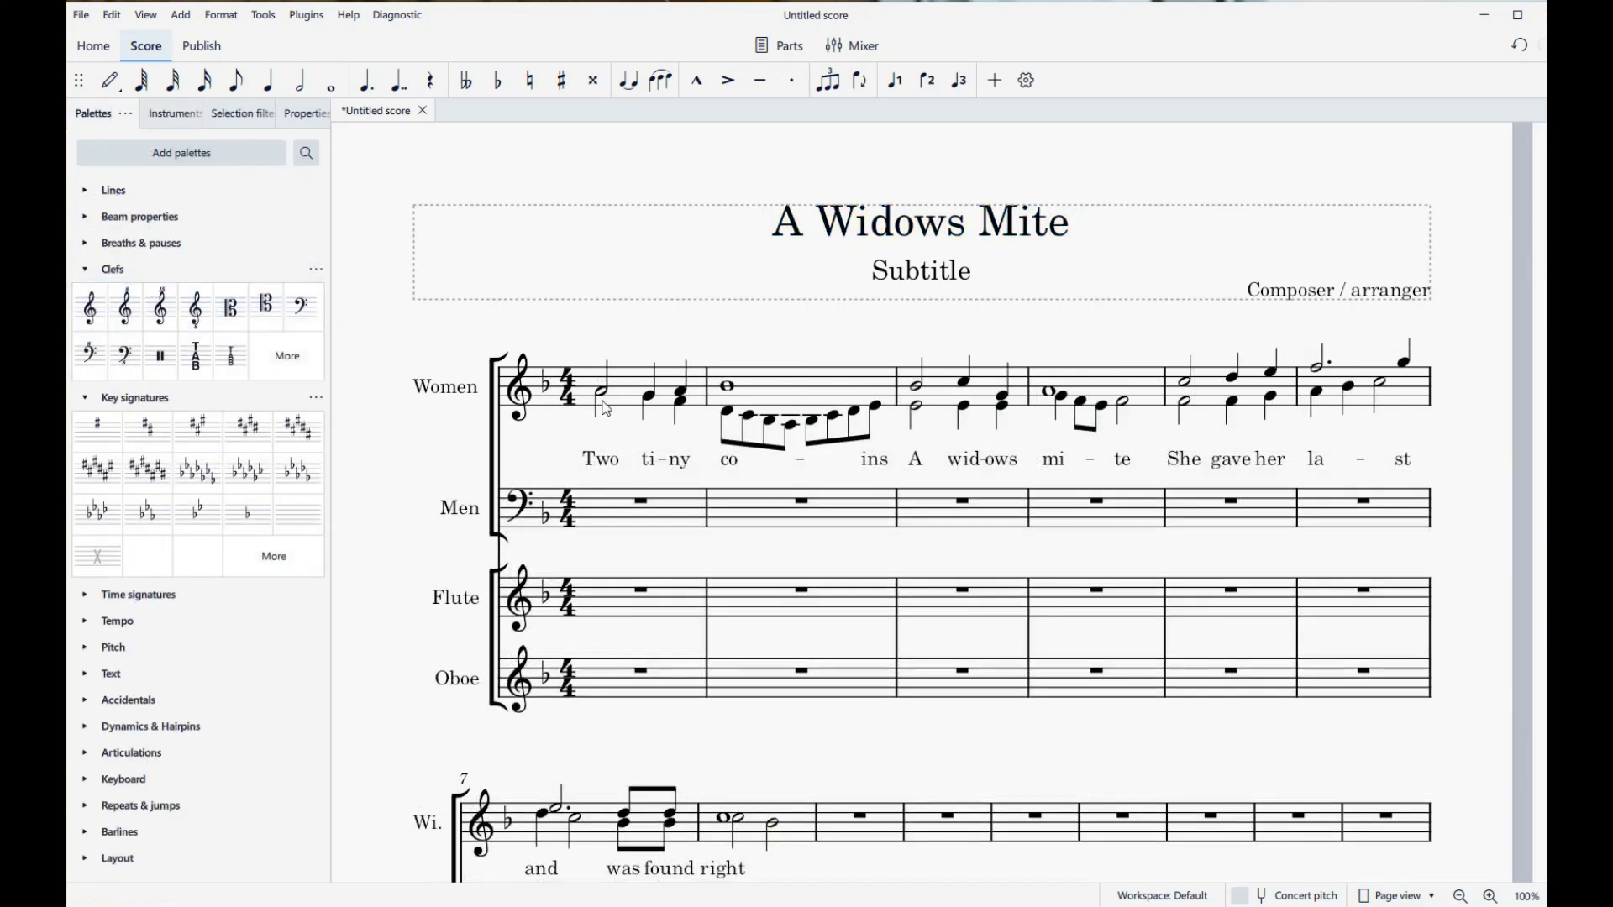
click(603, 393)
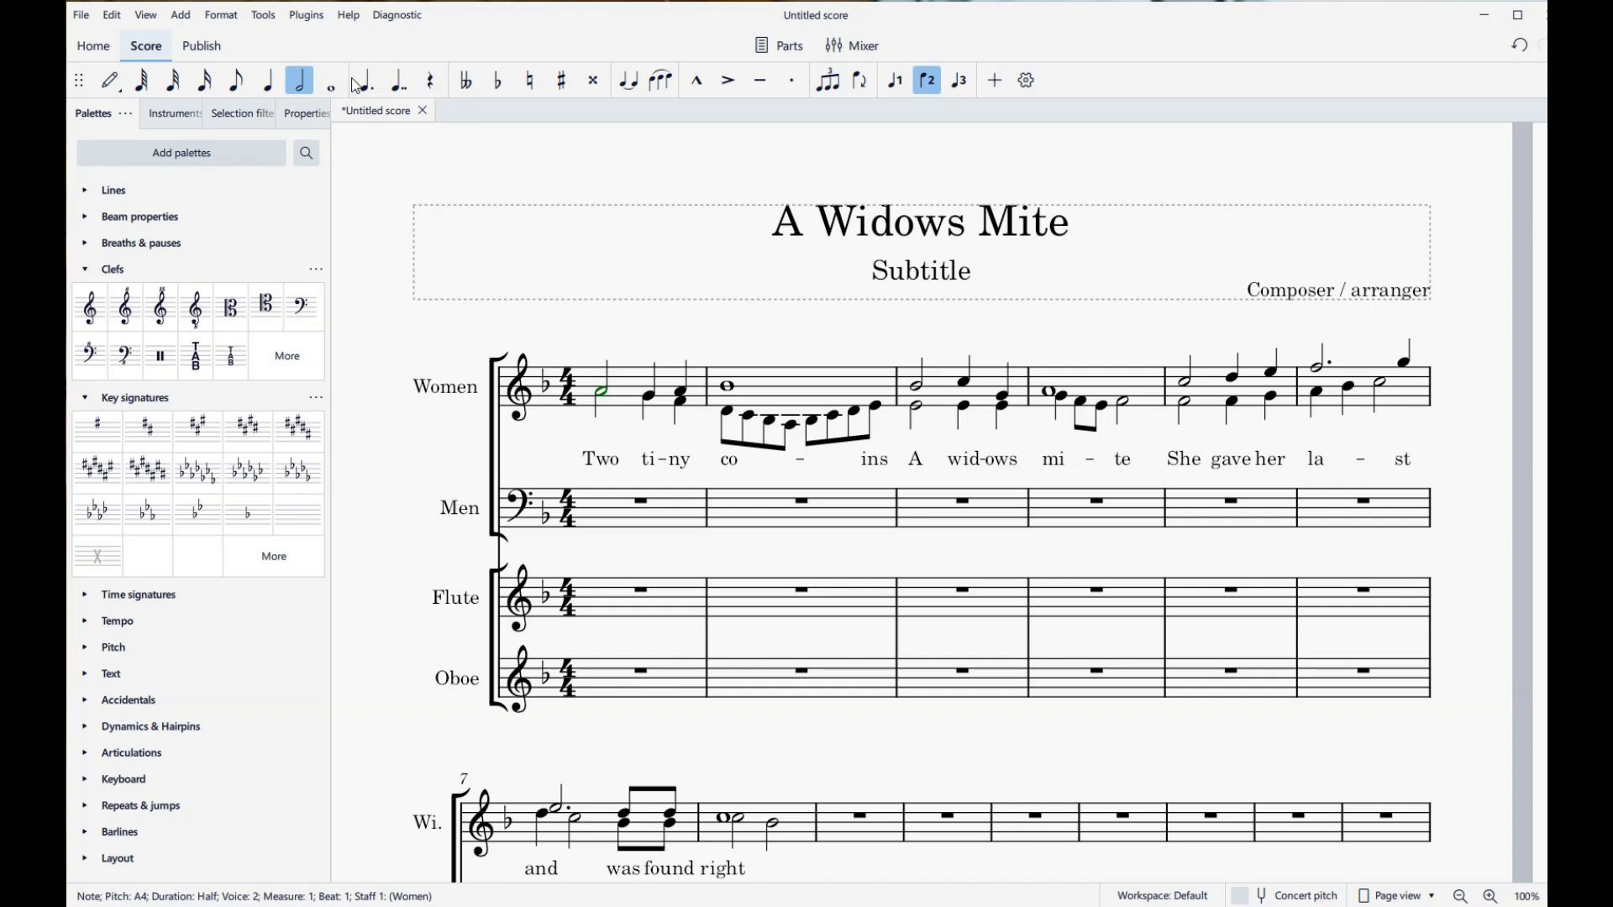
click(1216, 52)
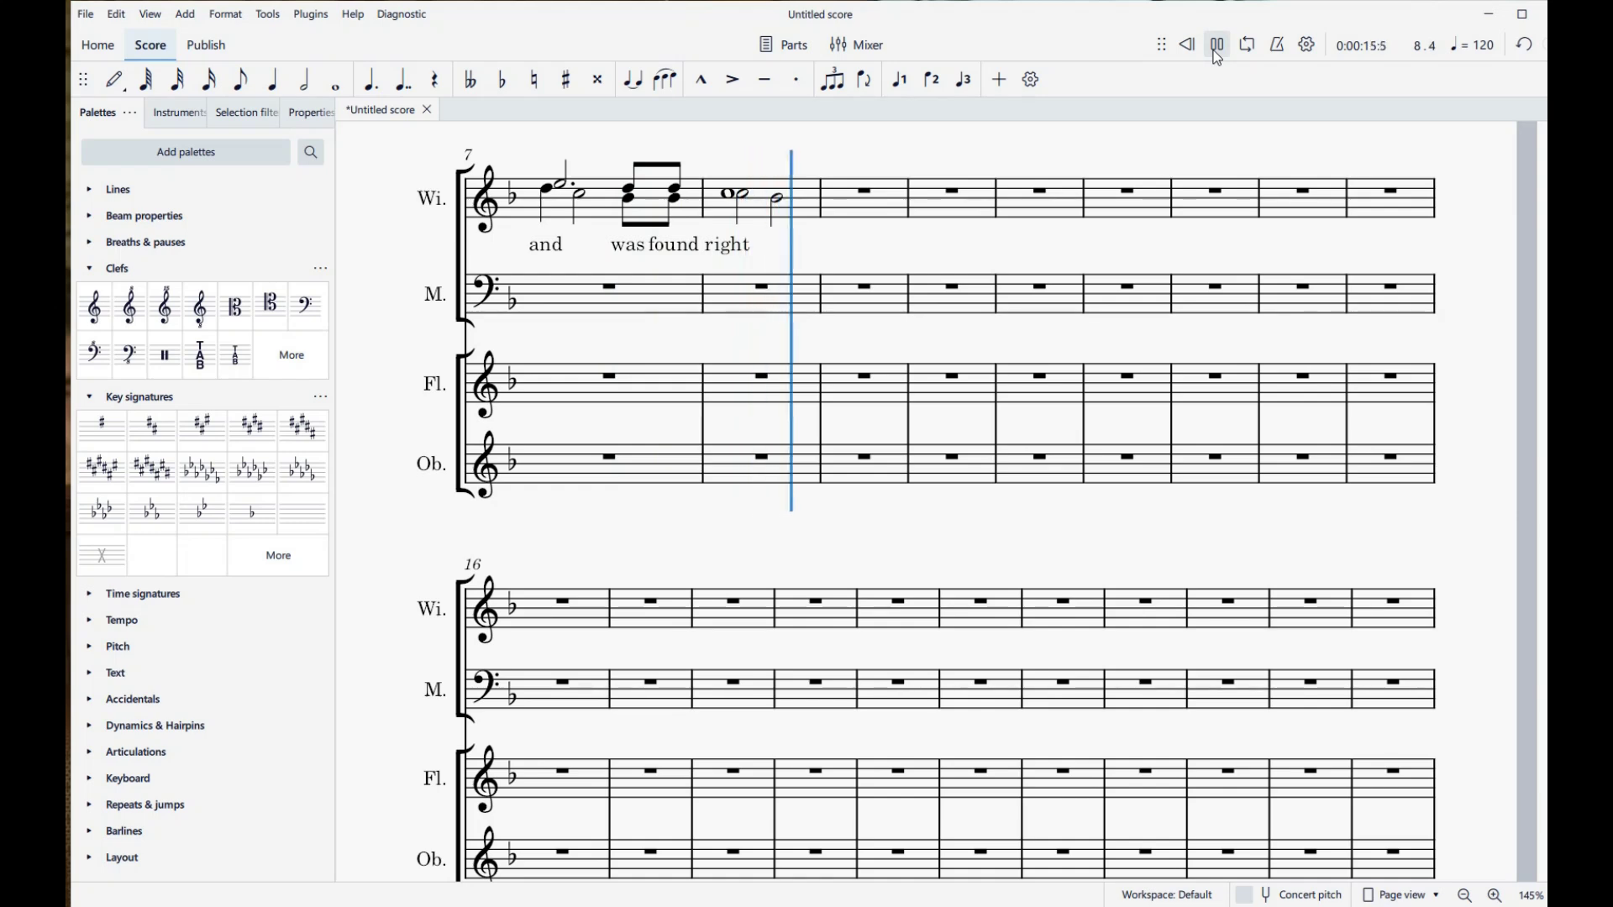
click(1216, 51)
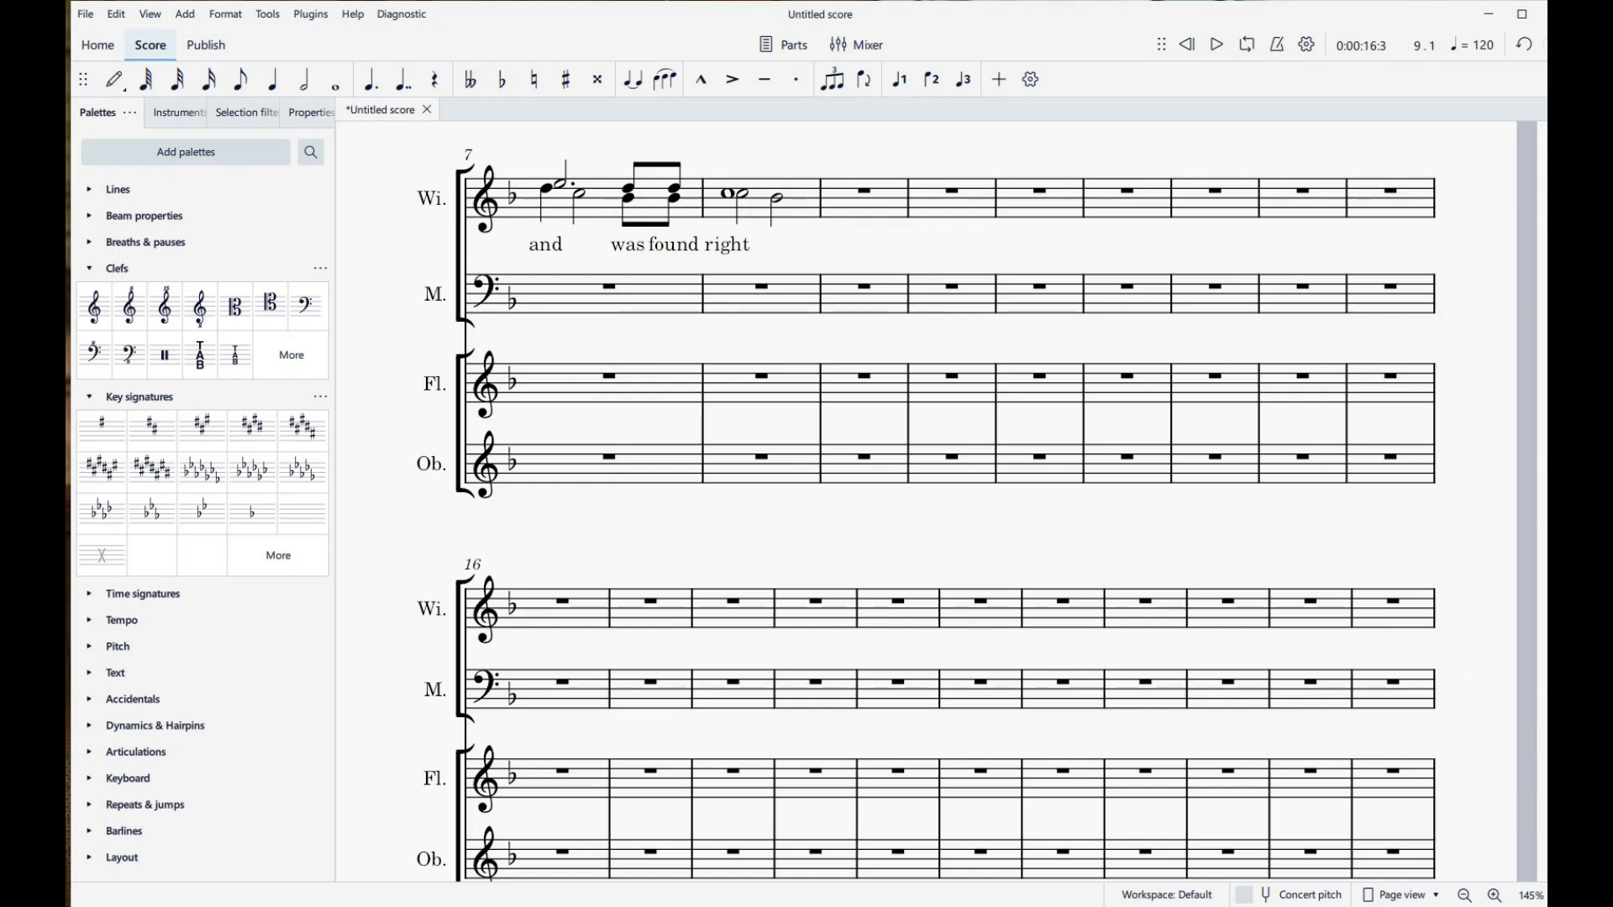
scroll(819, 450, up, 8)
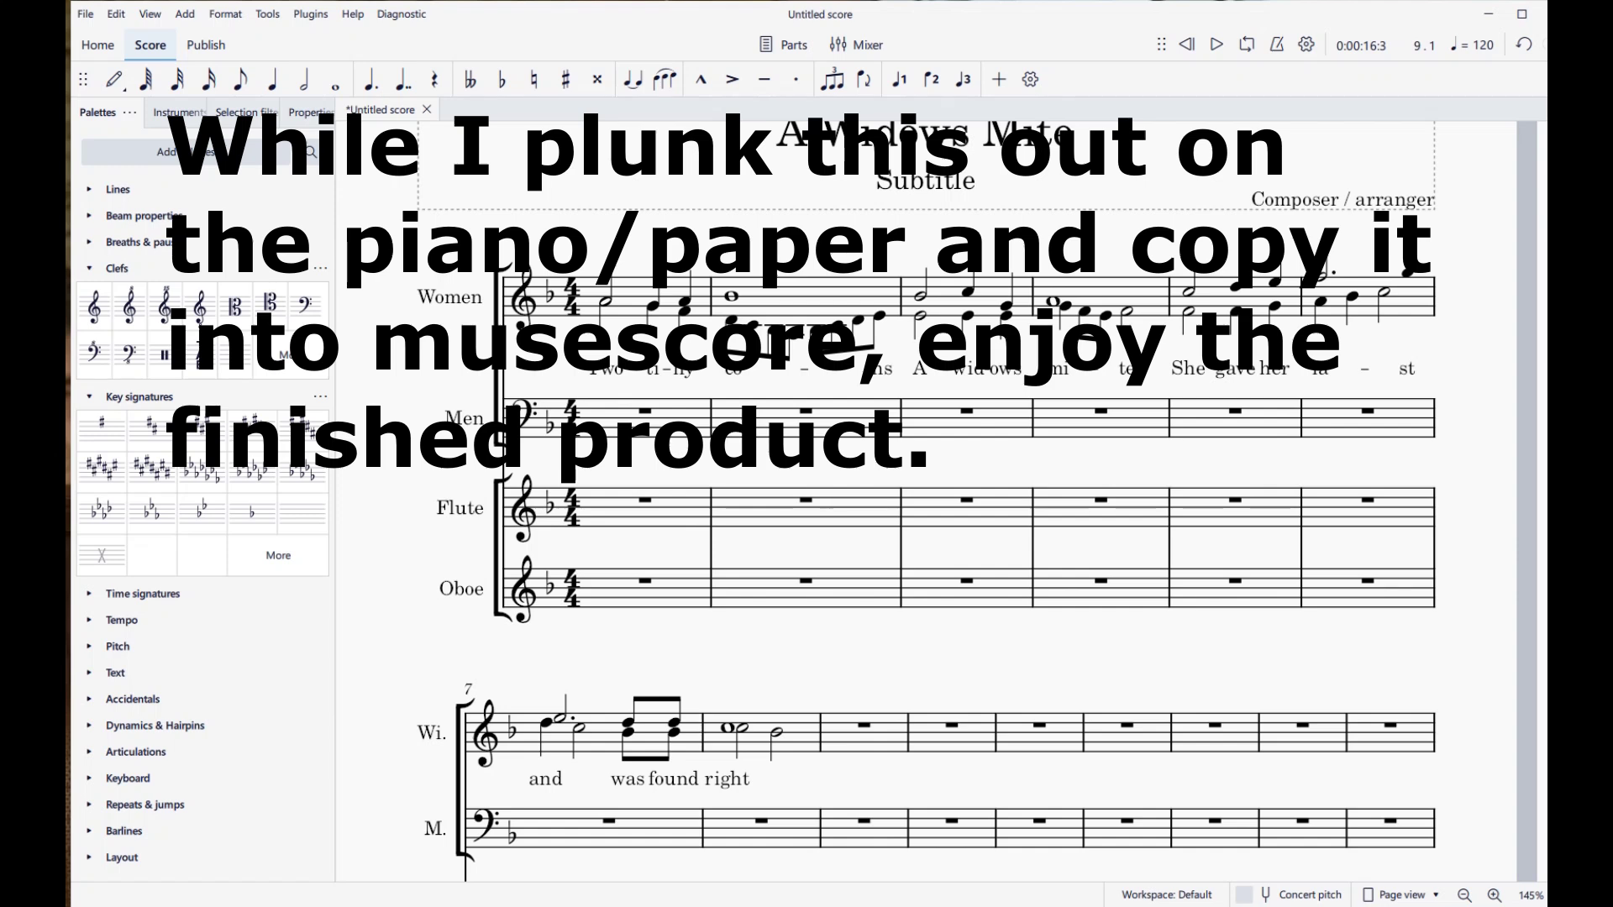
Step: Paste the copied chords into Men measures 1, 3 and 5, filling measures 1–8
click(626, 520)
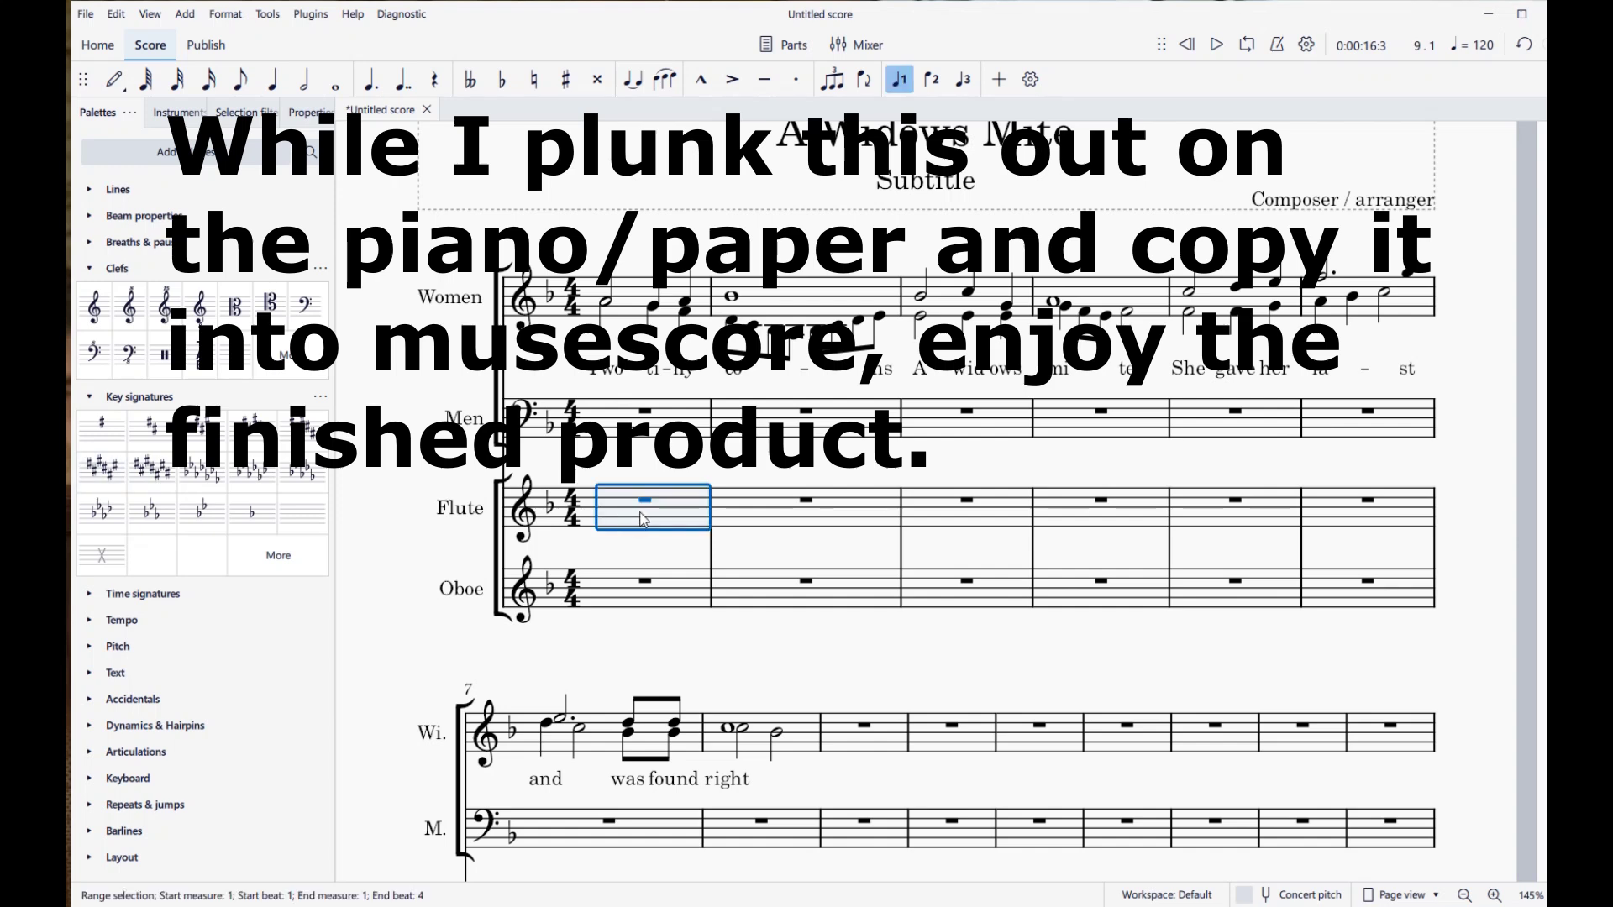
key(ctrl+v)
key(ctrl+x)
click(647, 417)
key(ctrl+v)
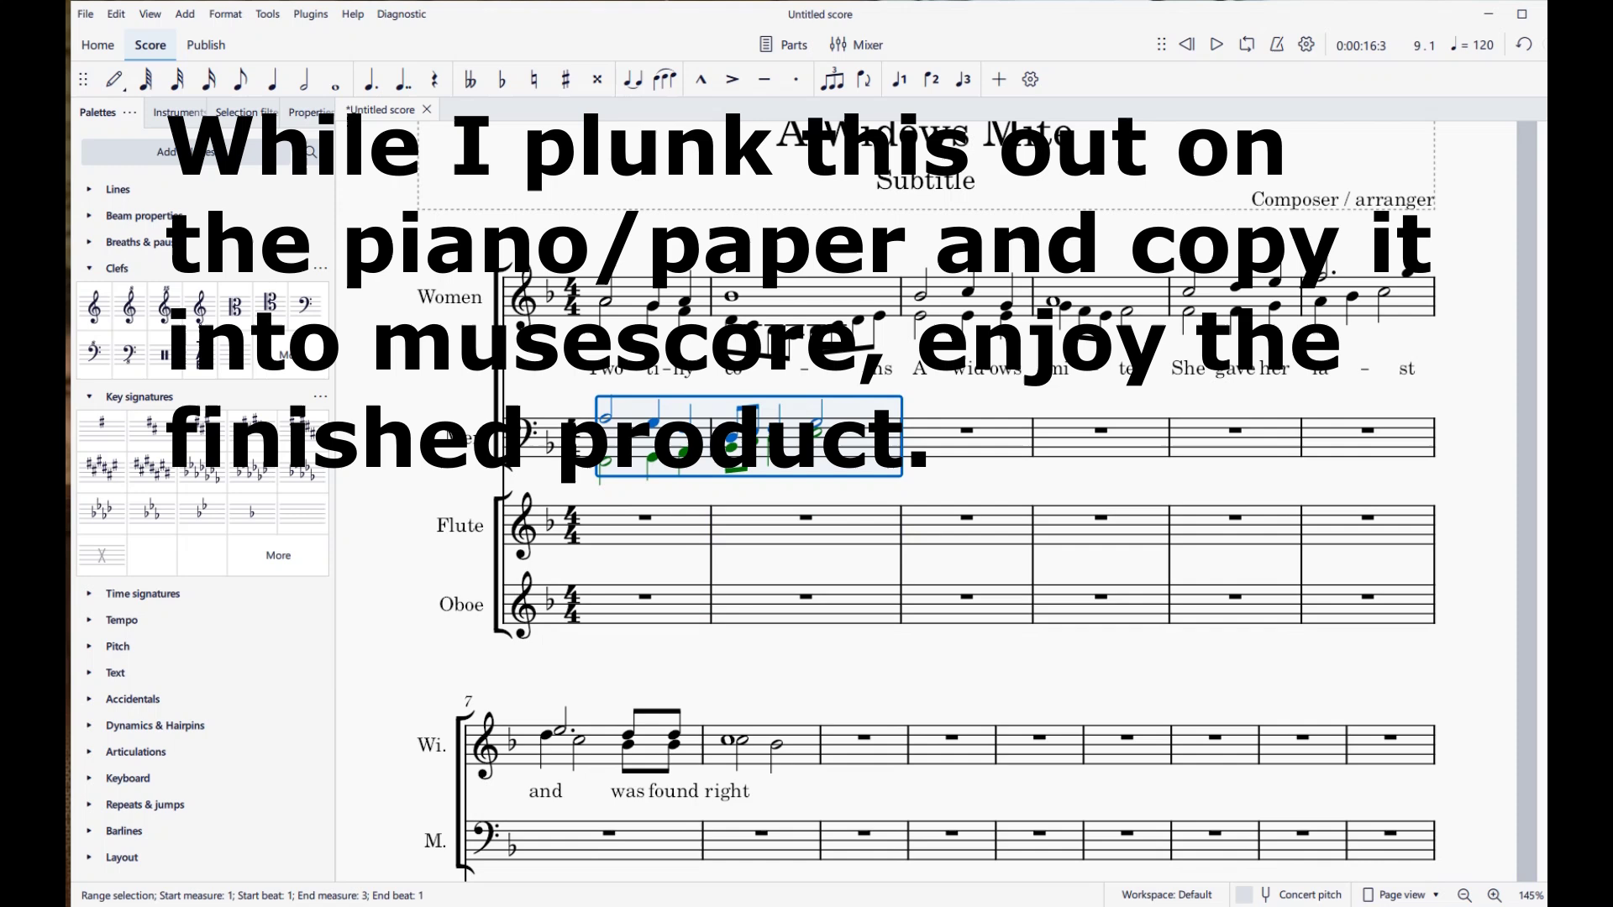
click(967, 430)
key(ctrl+v)
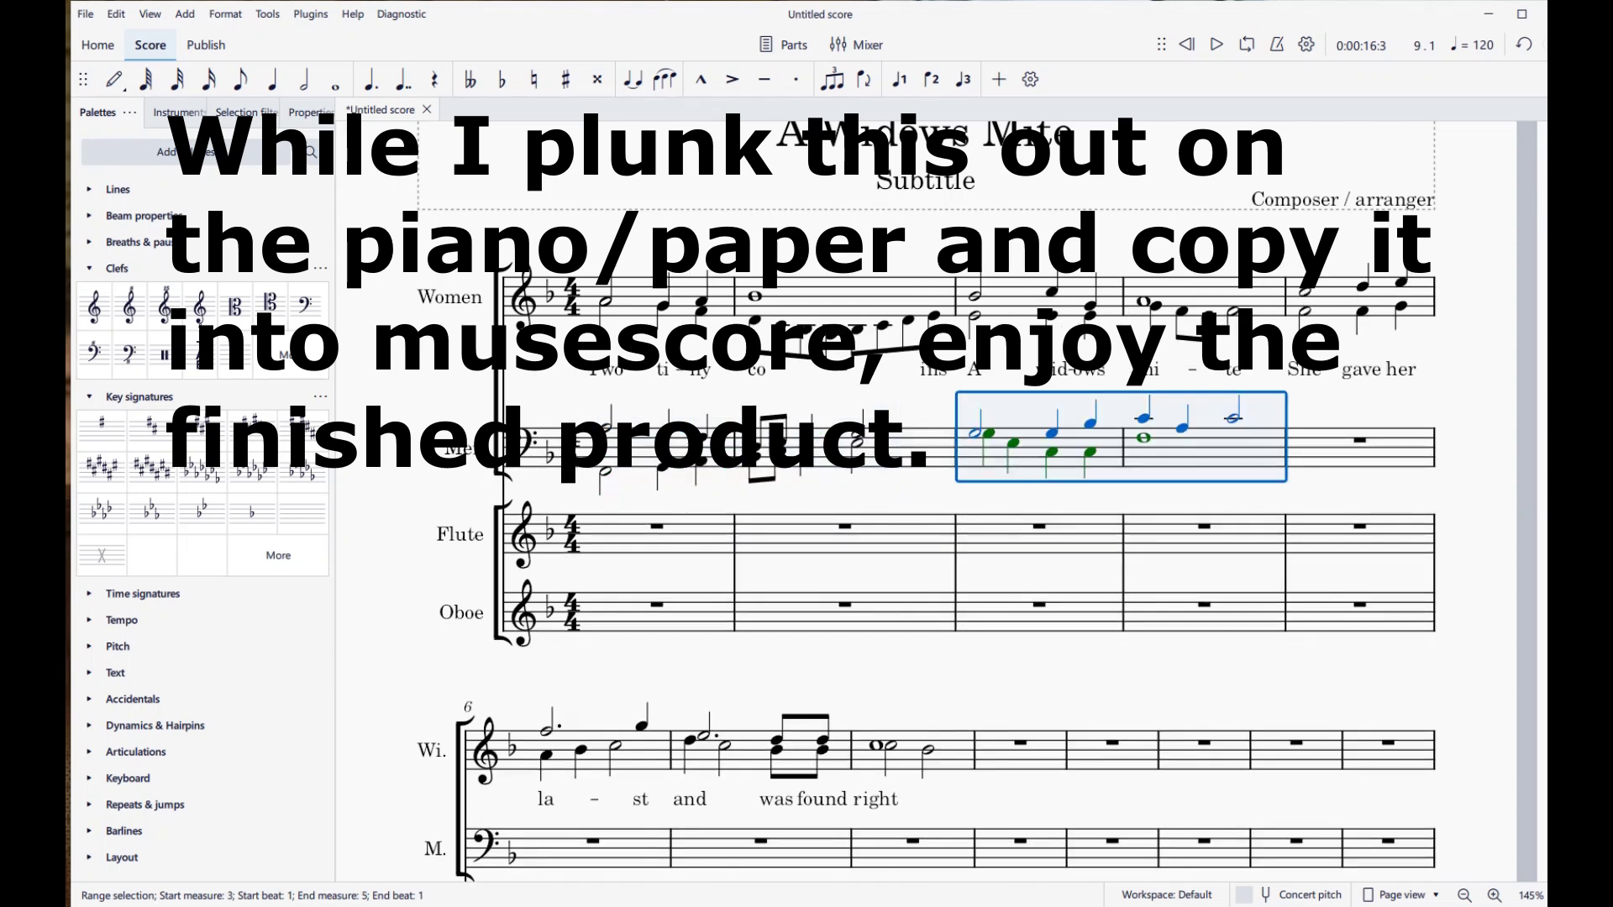
click(1312, 454)
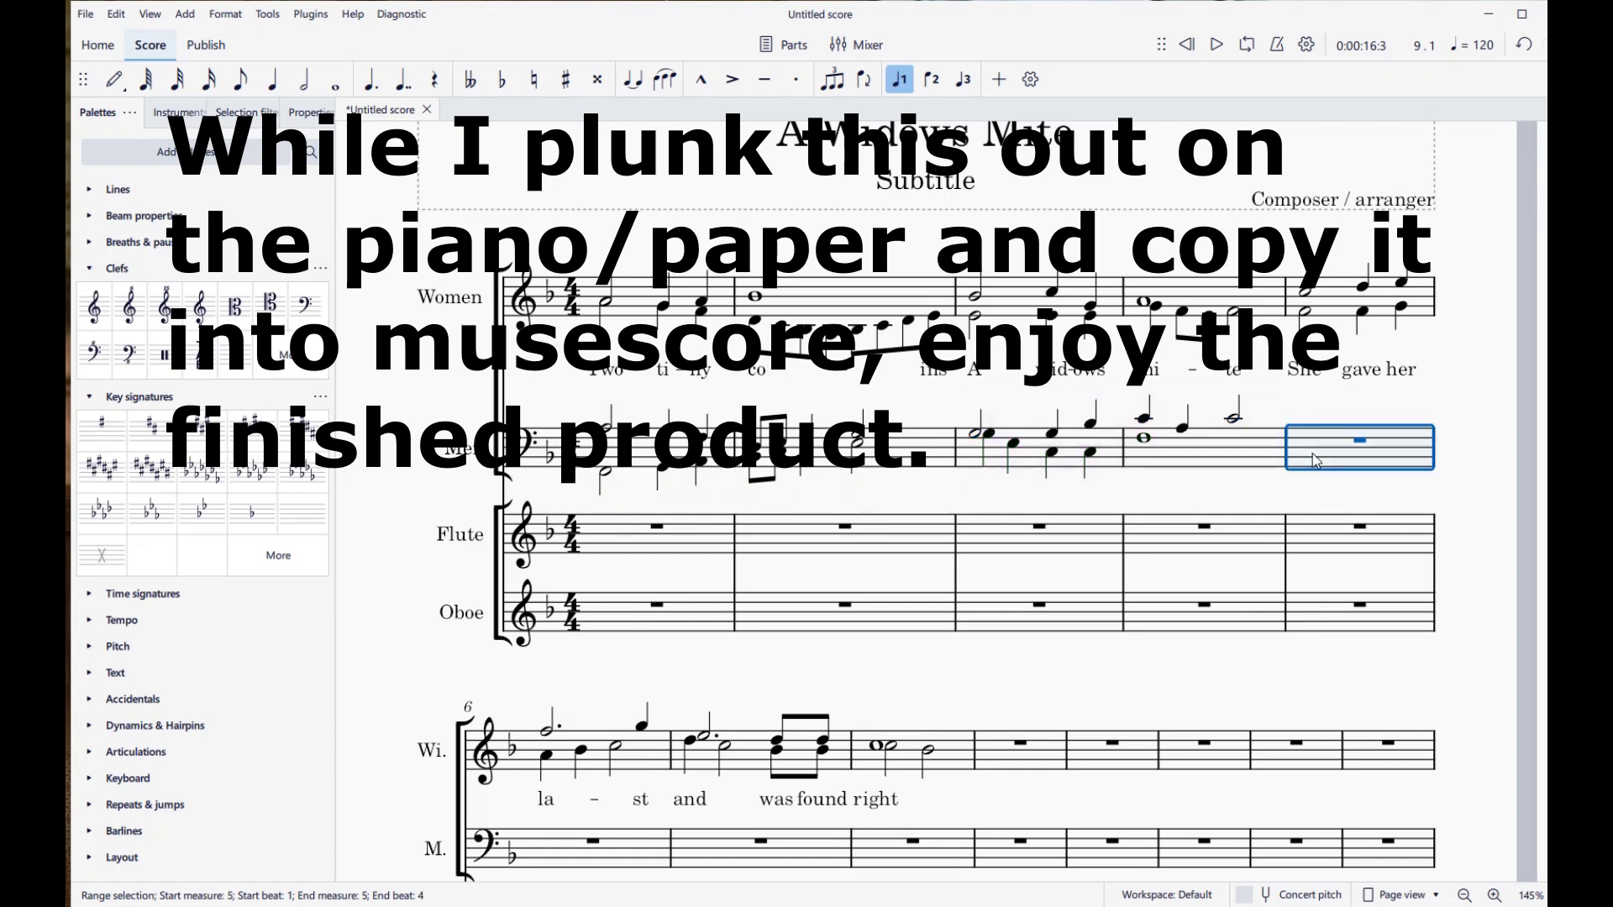
key(ctrl+v)
Step: Add an end-repeat barline after measure 8 and a first-ending volta over it
scroll(931, 663, down, 3)
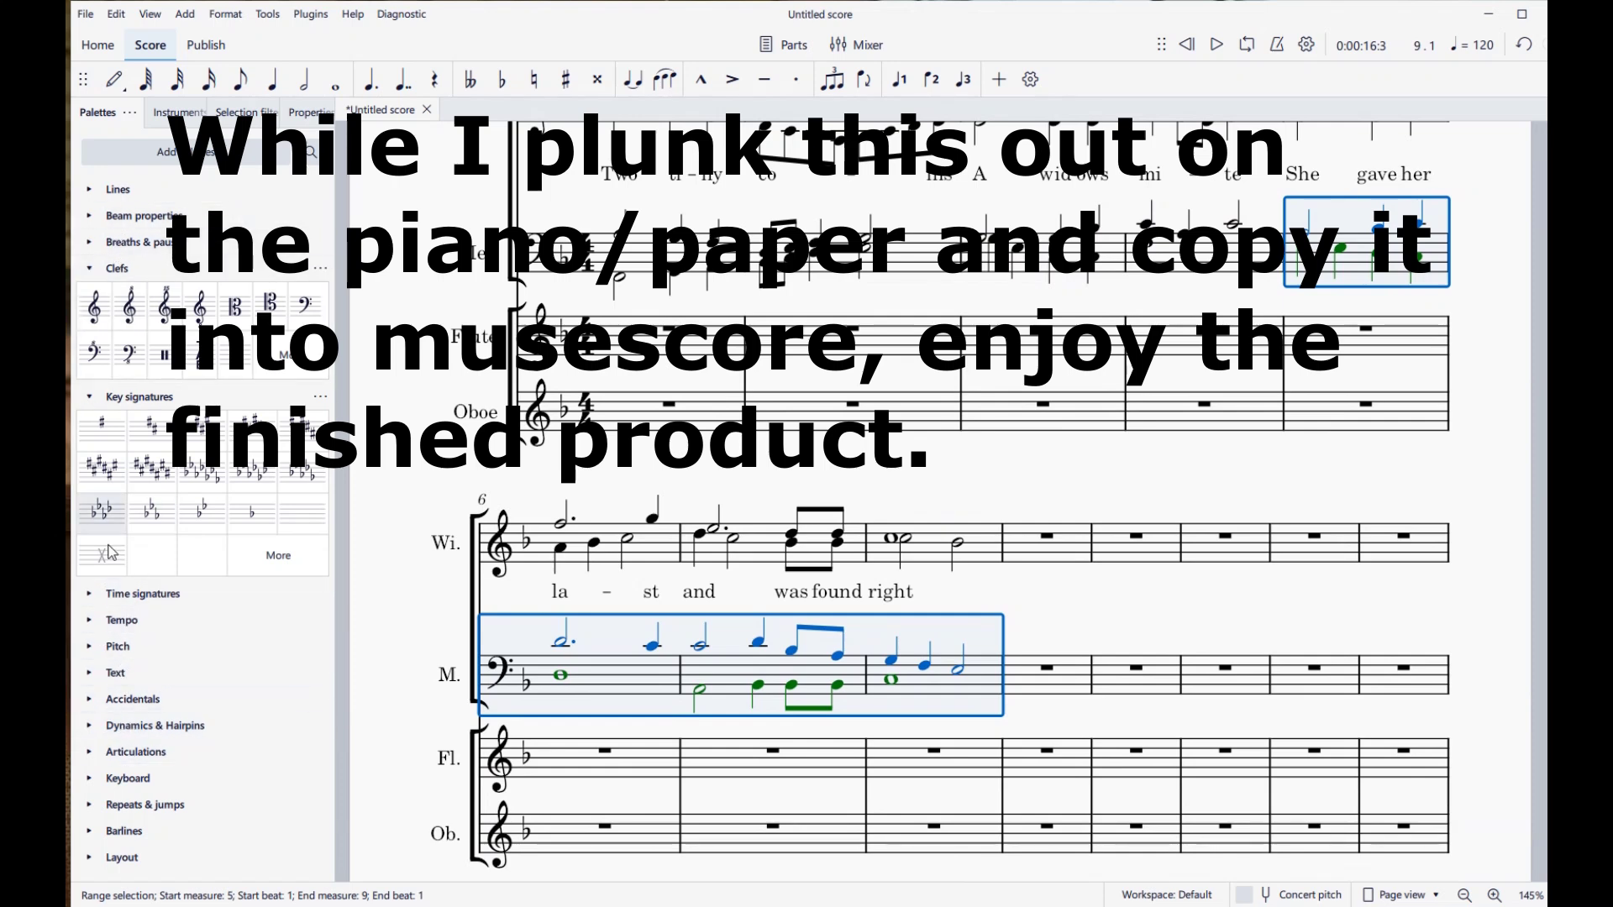
click(94, 831)
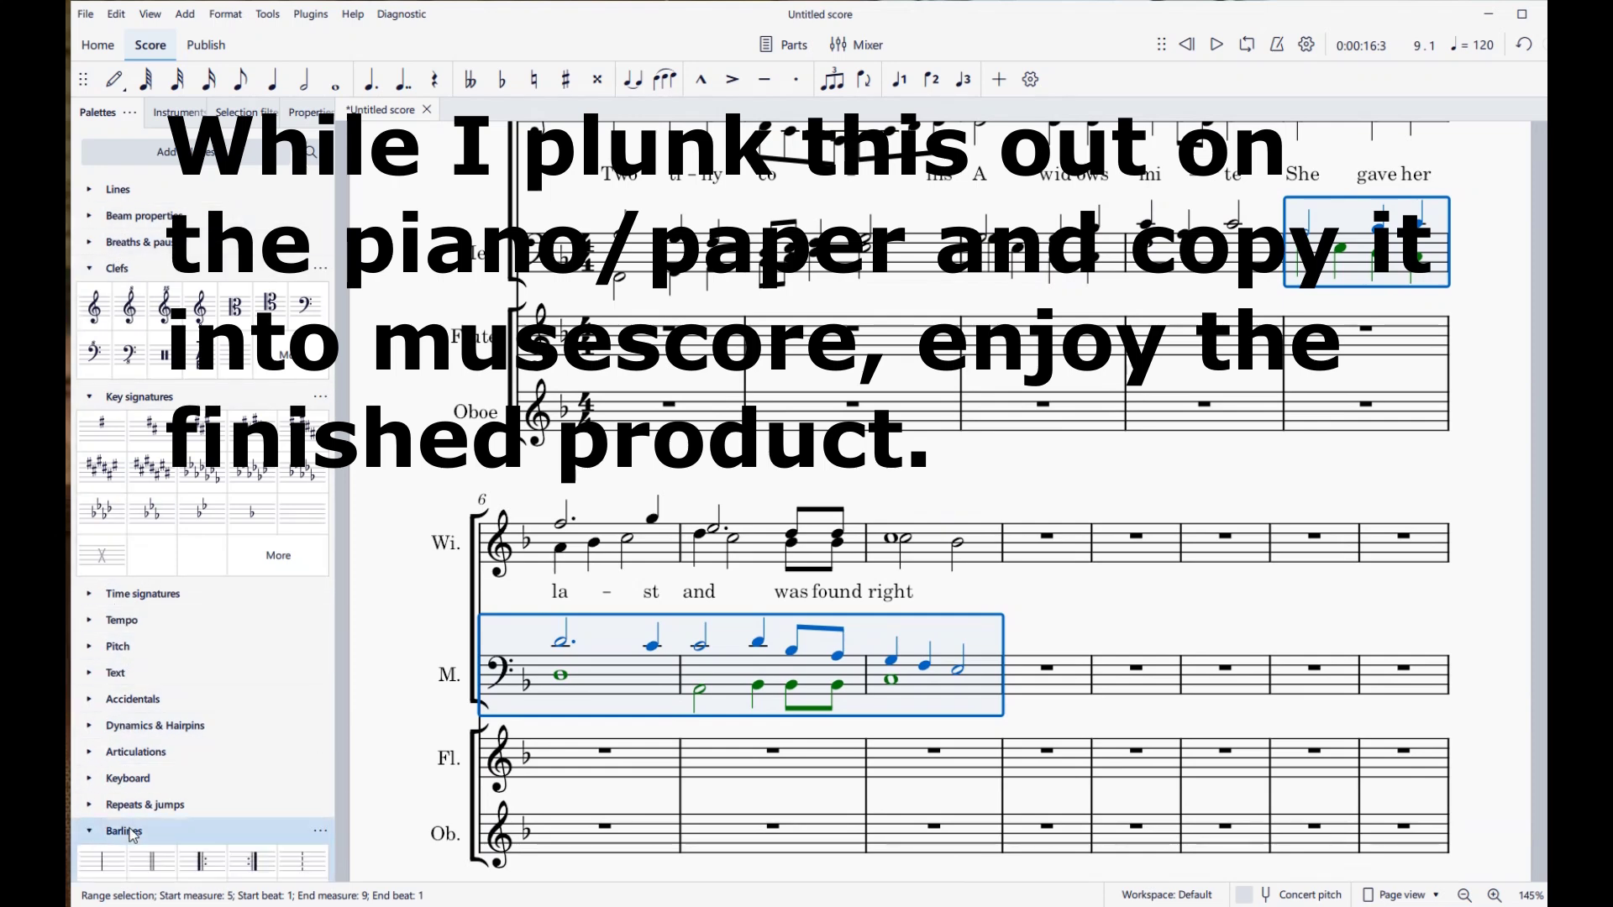
scroll(152, 857, down, 1)
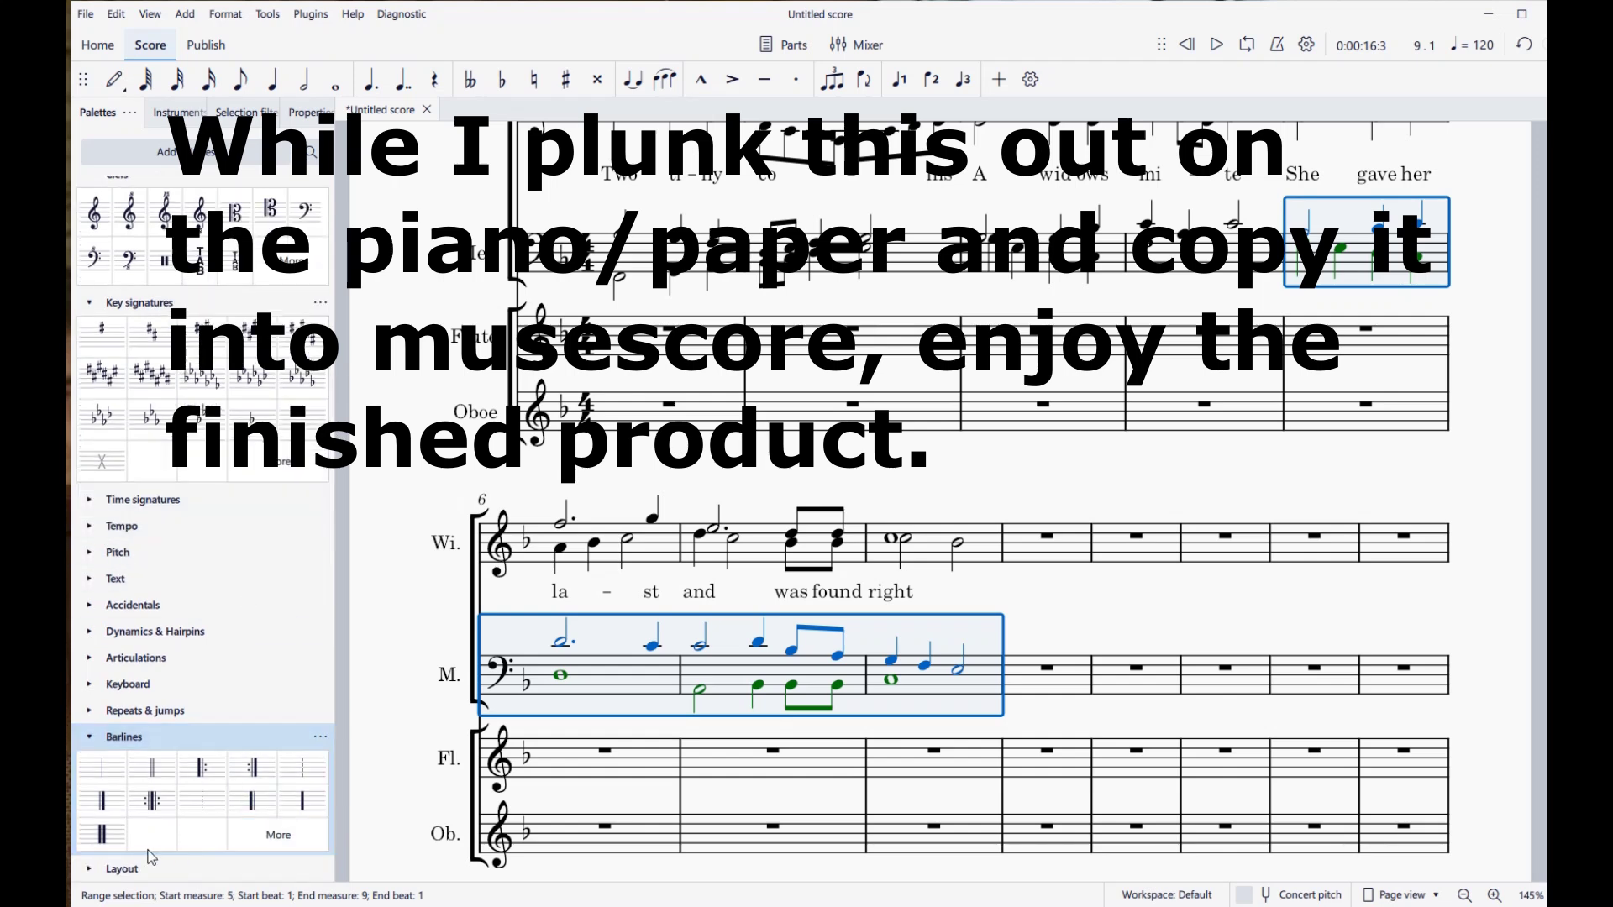
drag(252, 767, 915, 544)
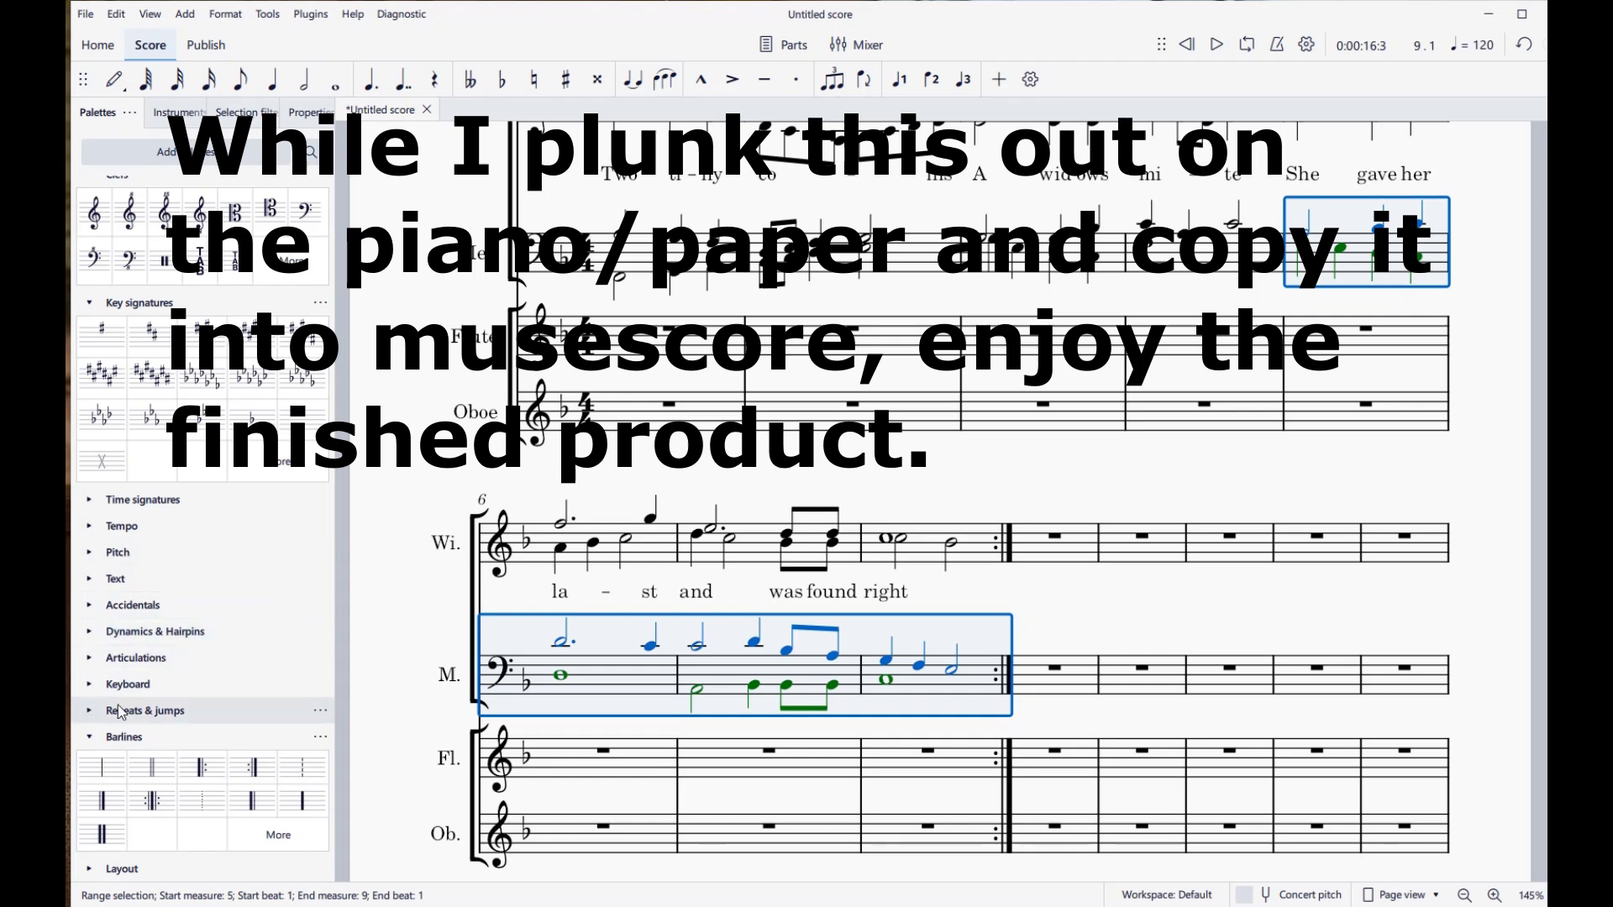
click(144, 710)
drag(147, 819, 866, 530)
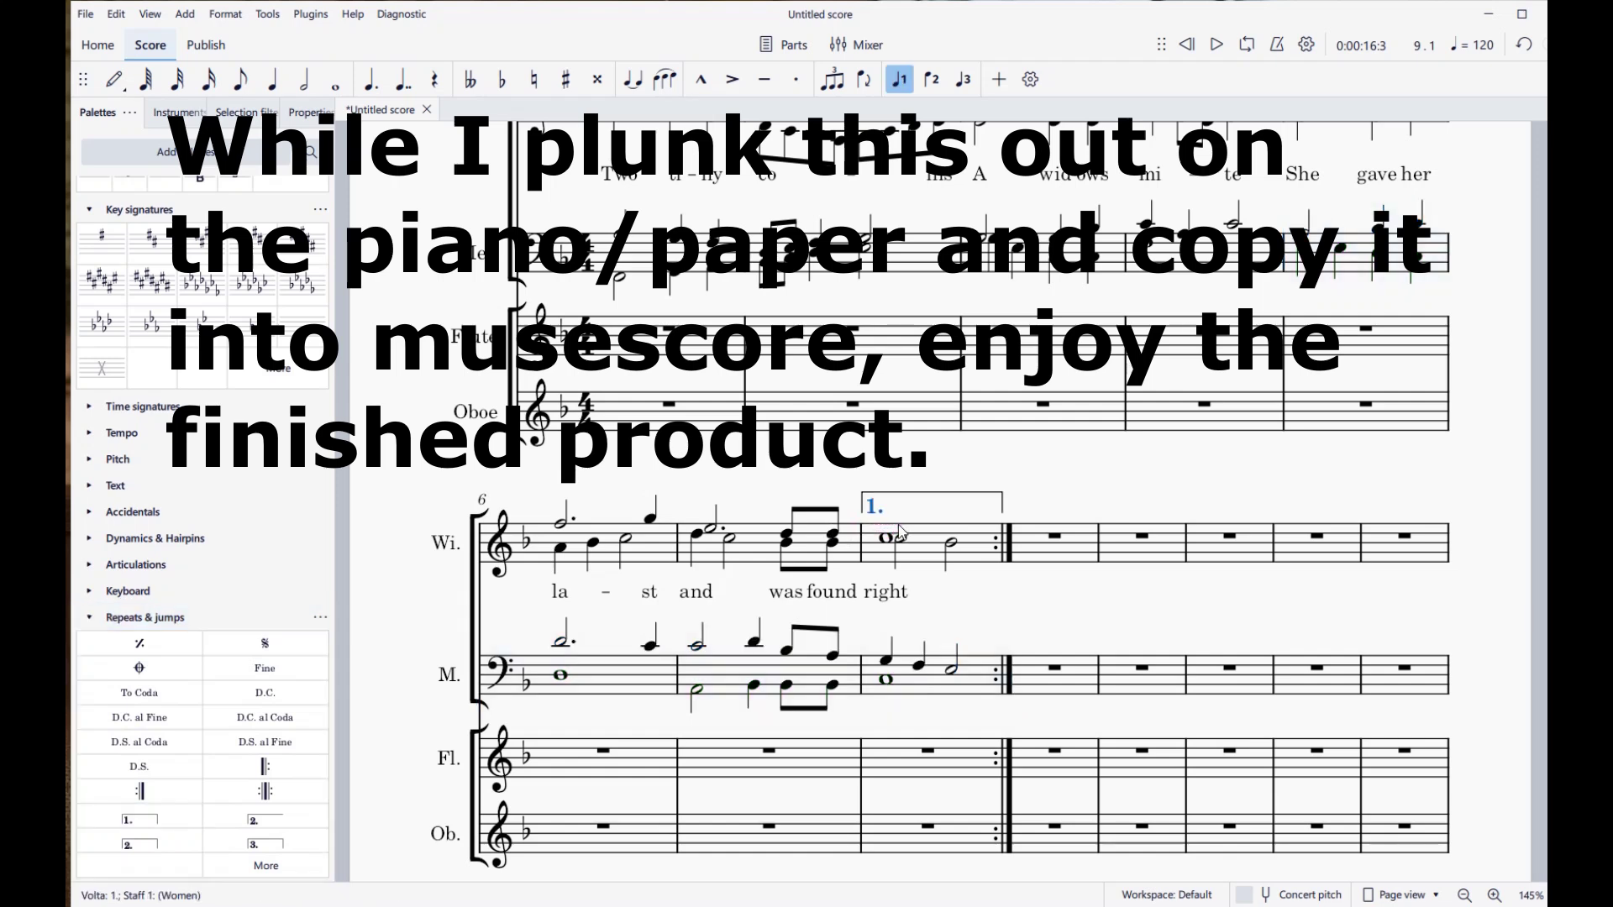
Step: Add a '2.' volta over measure 9 and paste the closing phrase into Women and Men measures 9–12
drag(262, 830, 1033, 533)
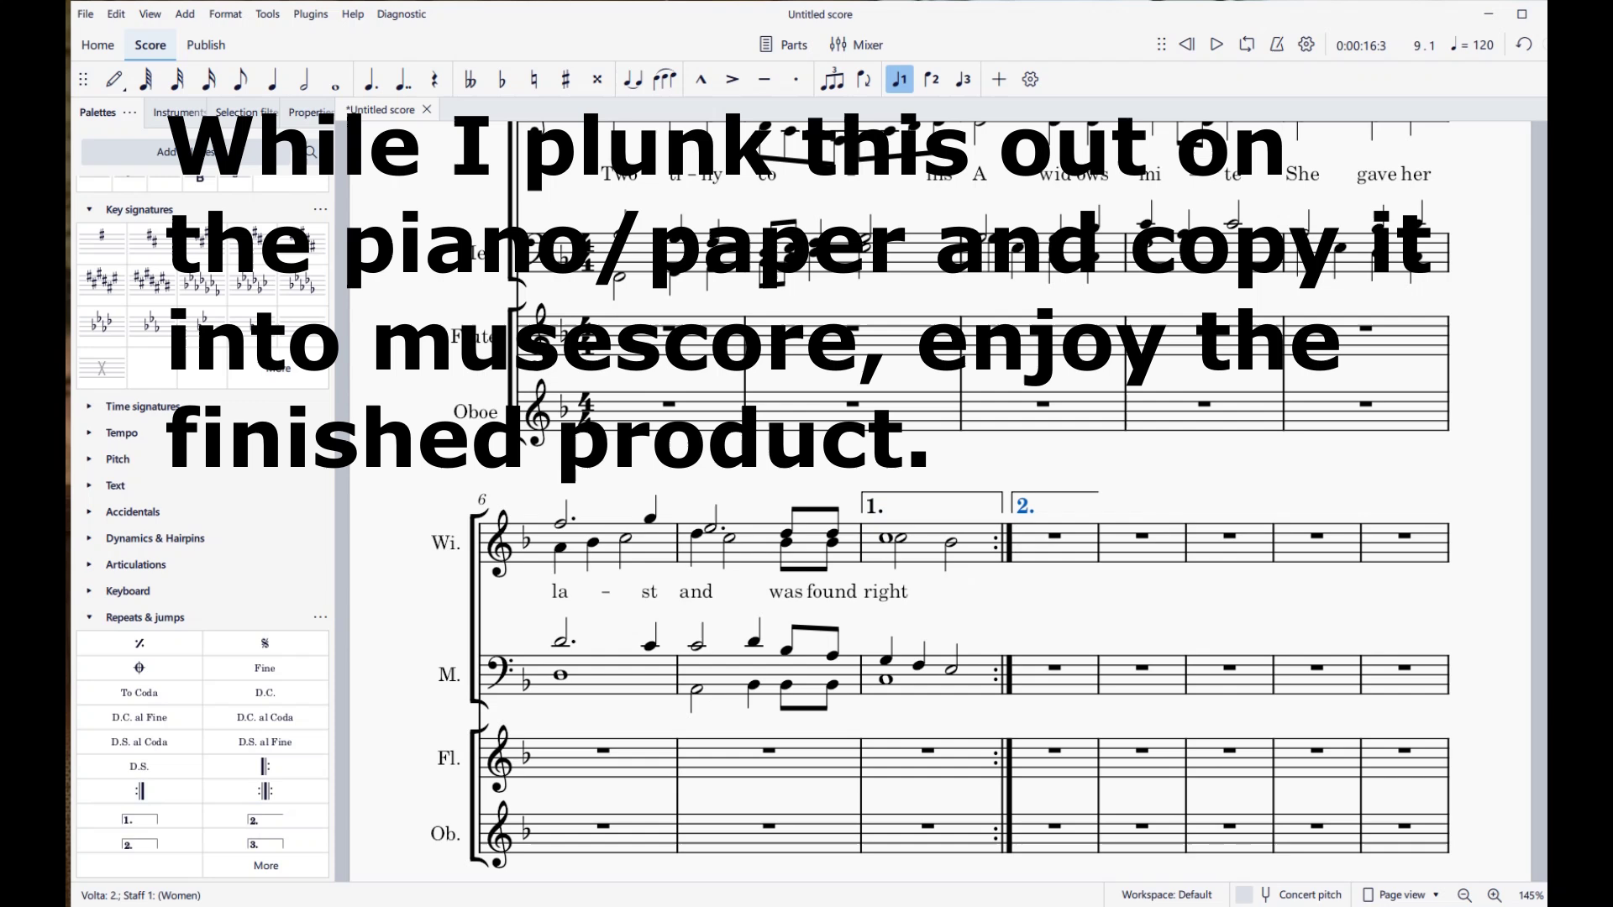
click(1054, 541)
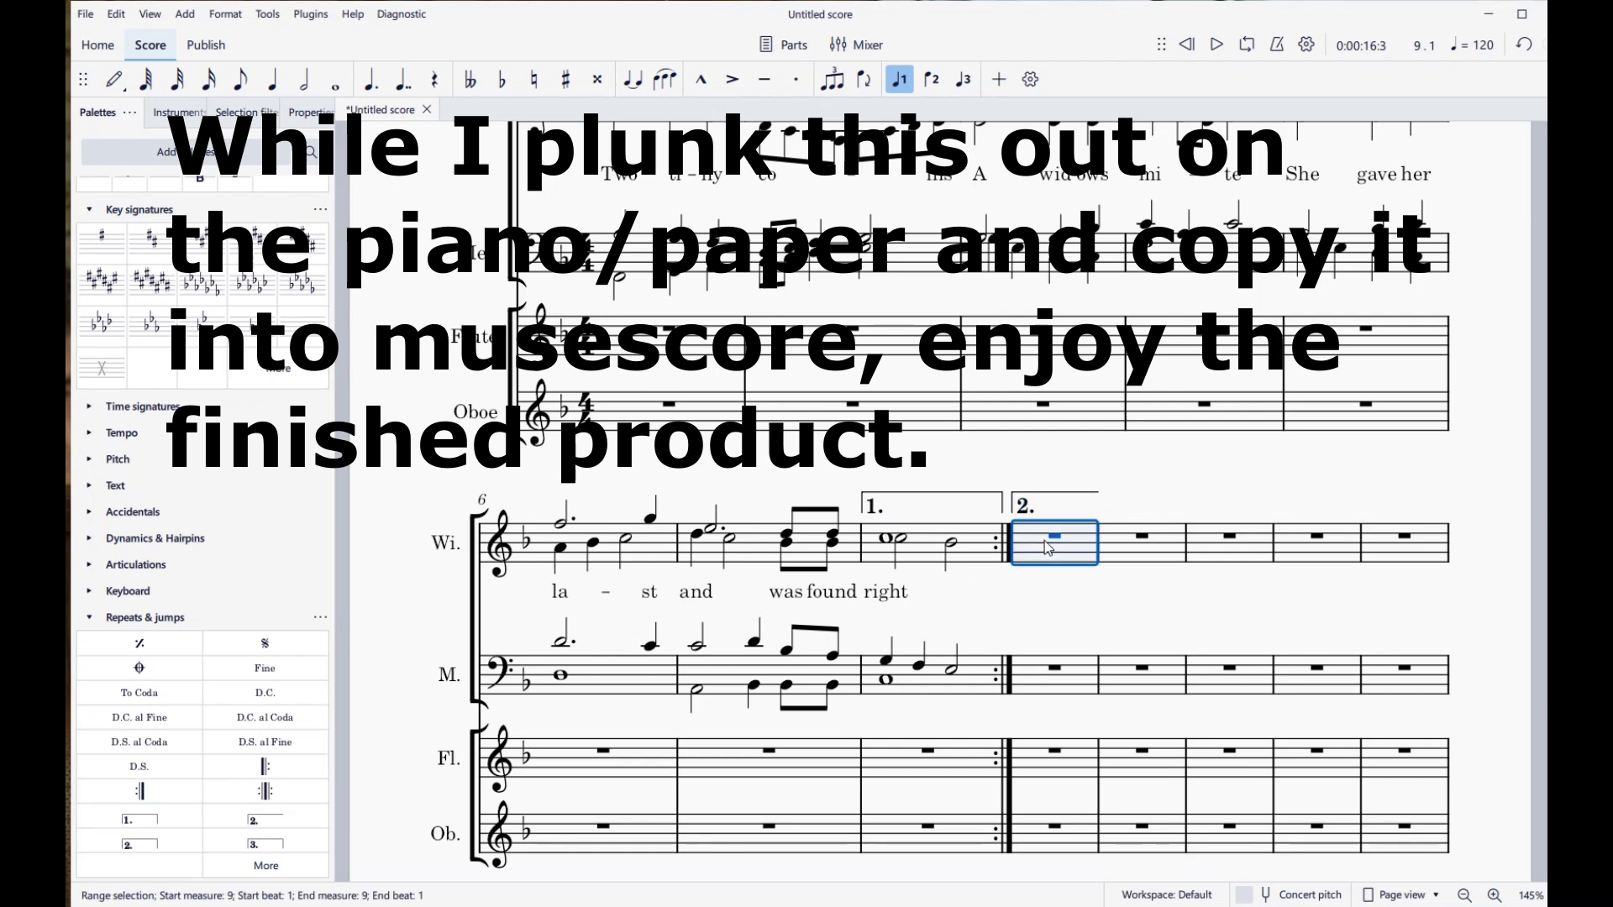
key(ctrl+v)
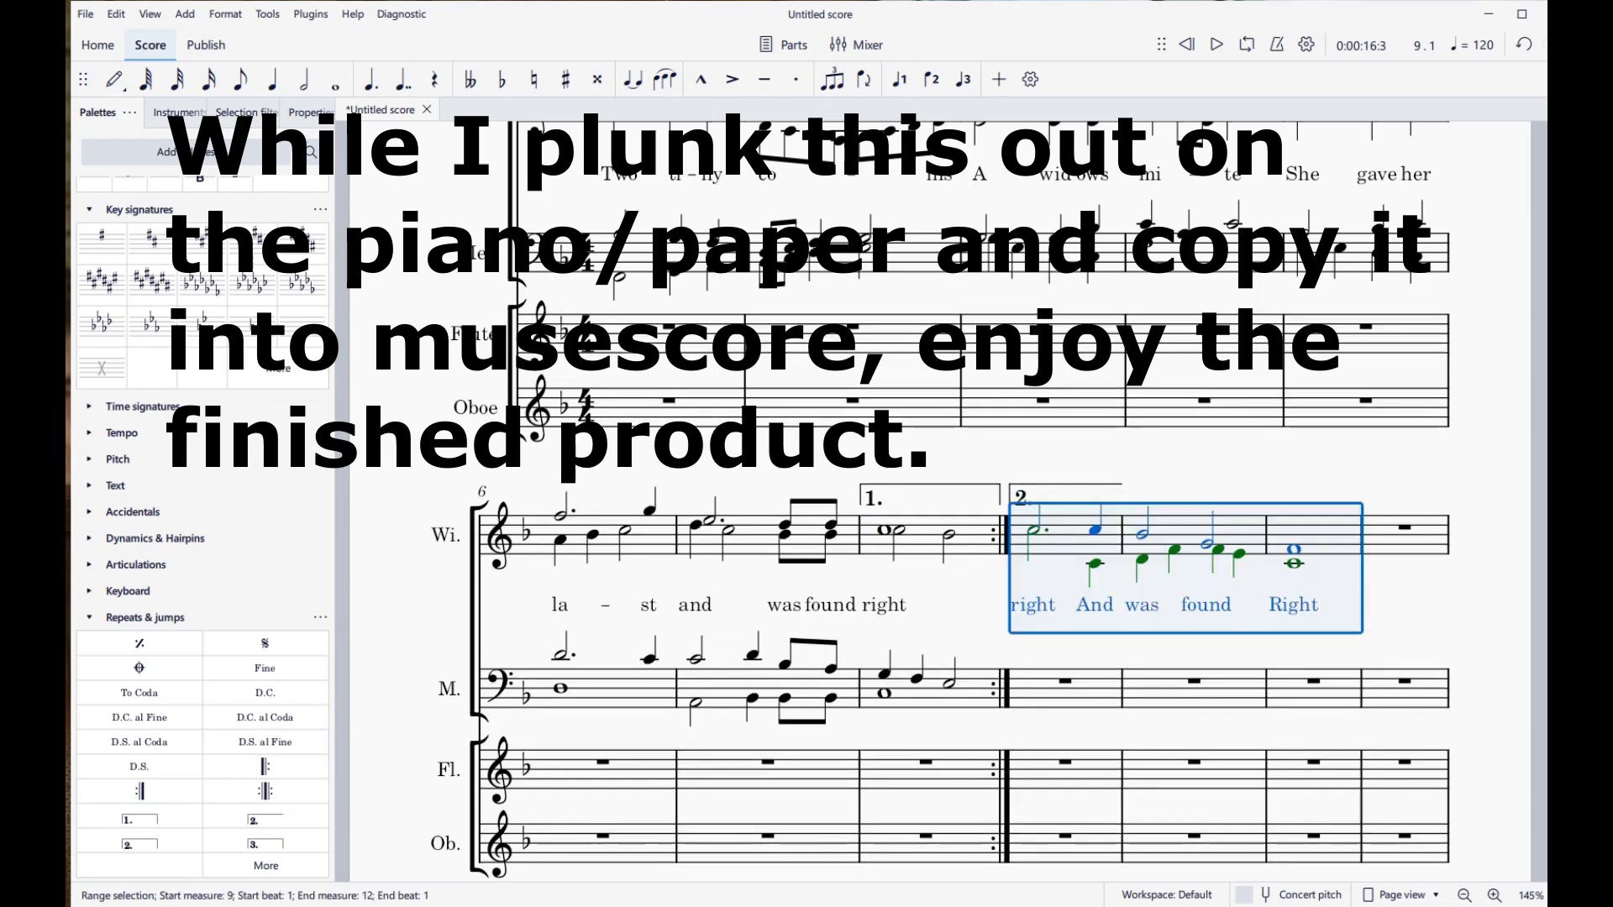
click(1063, 684)
key(ctrl+v)
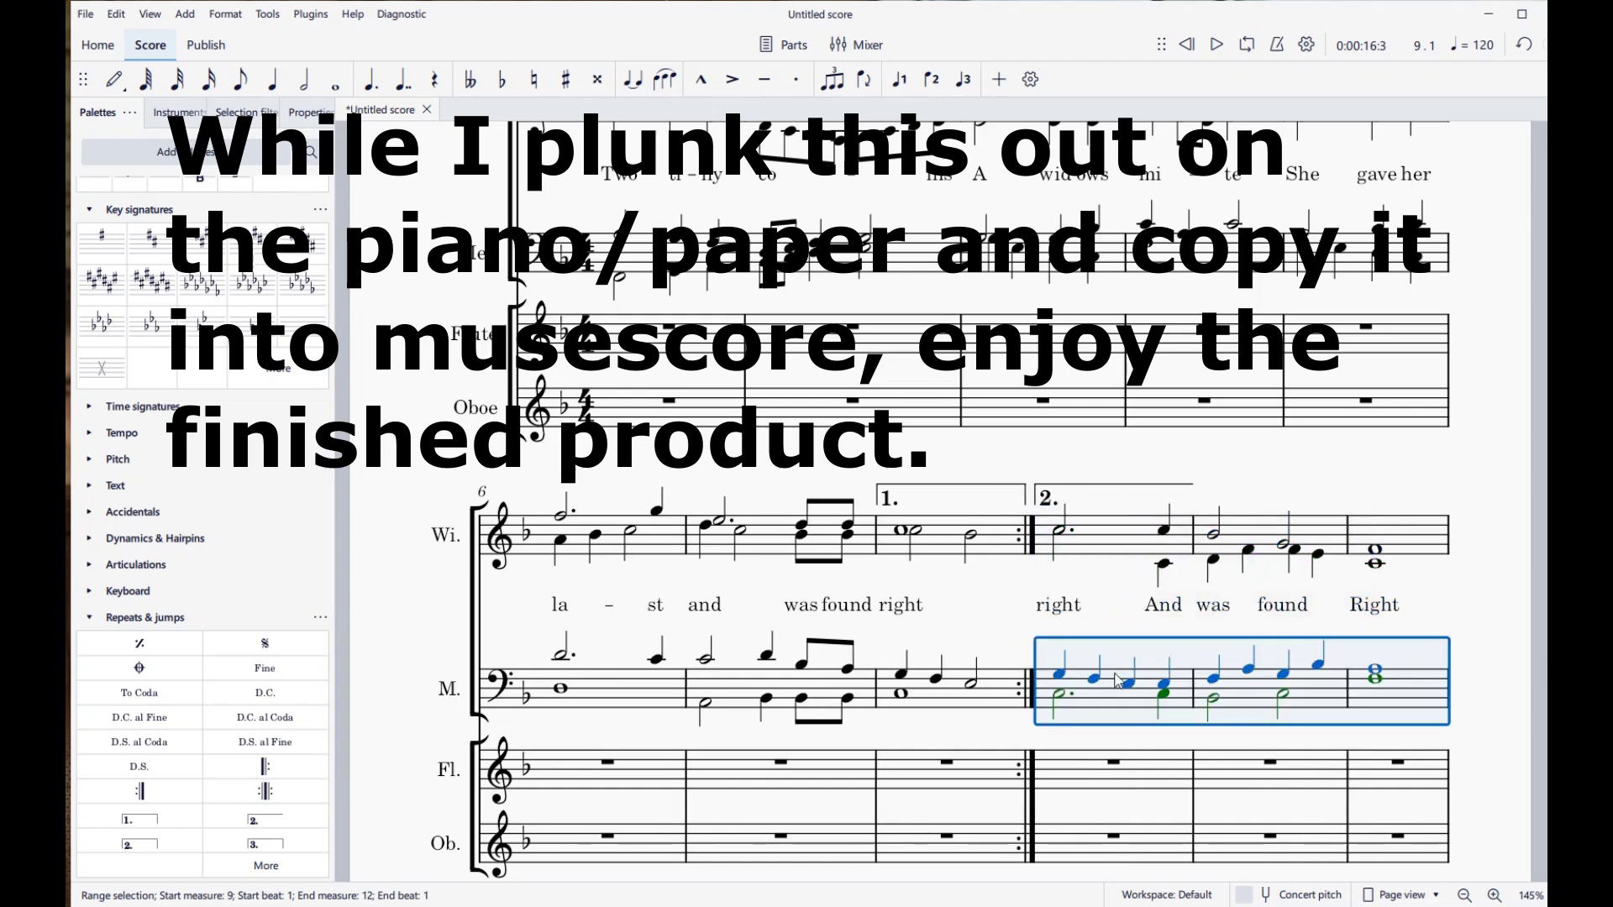
Step: Reframe the view on the first page and select the first Women measure
scroll(1188, 700, down, 5)
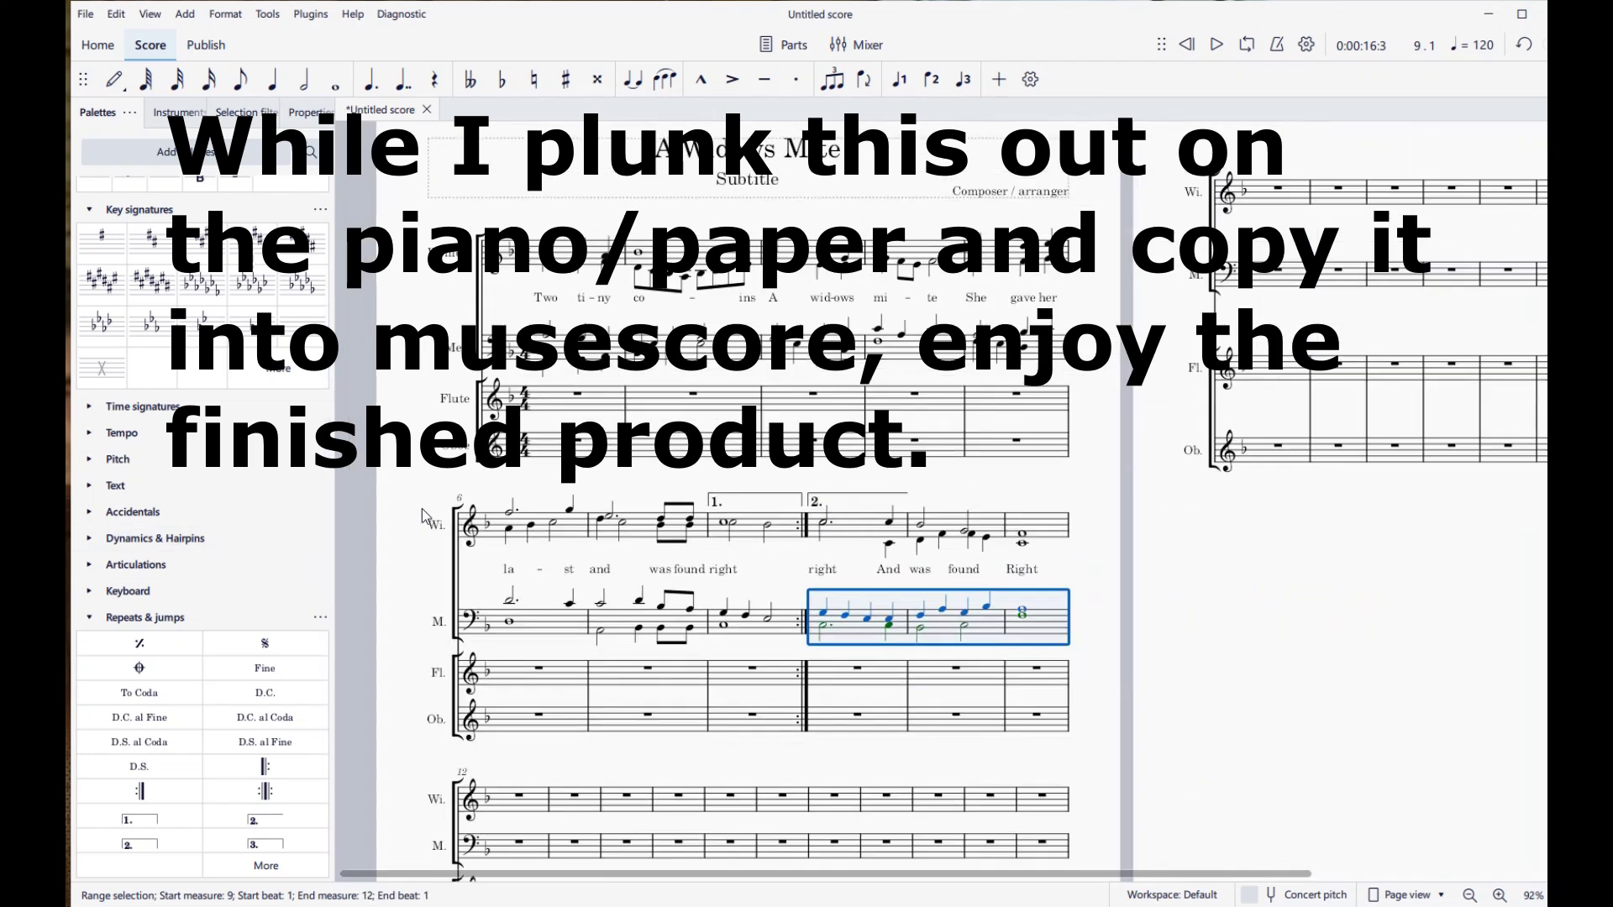
drag(1187, 700, 1150, 659)
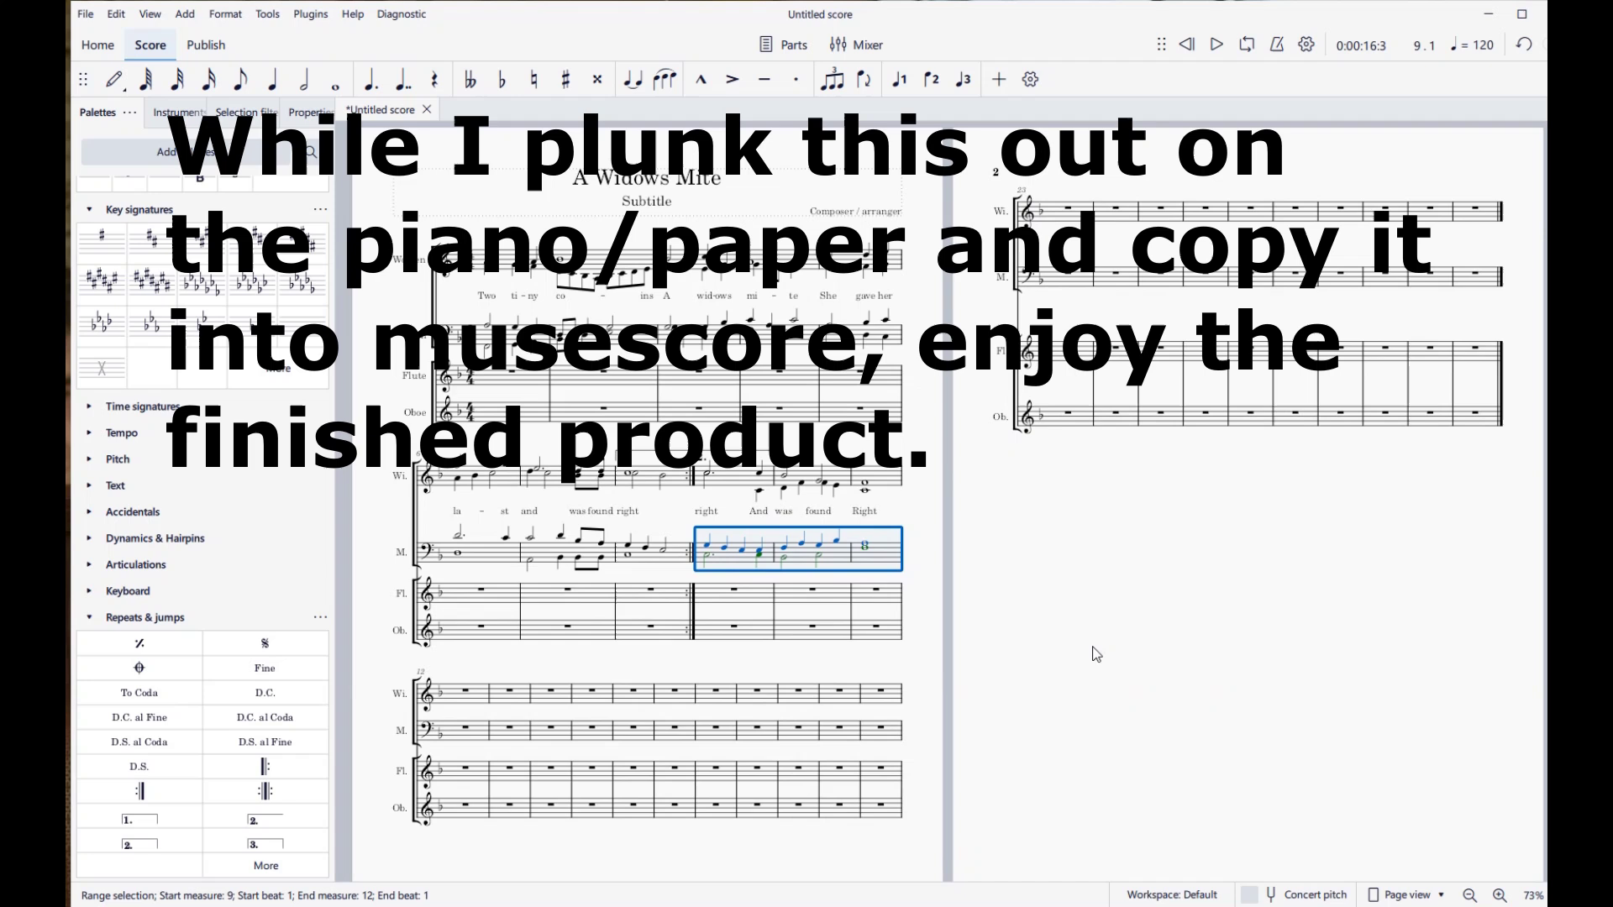
click(493, 275)
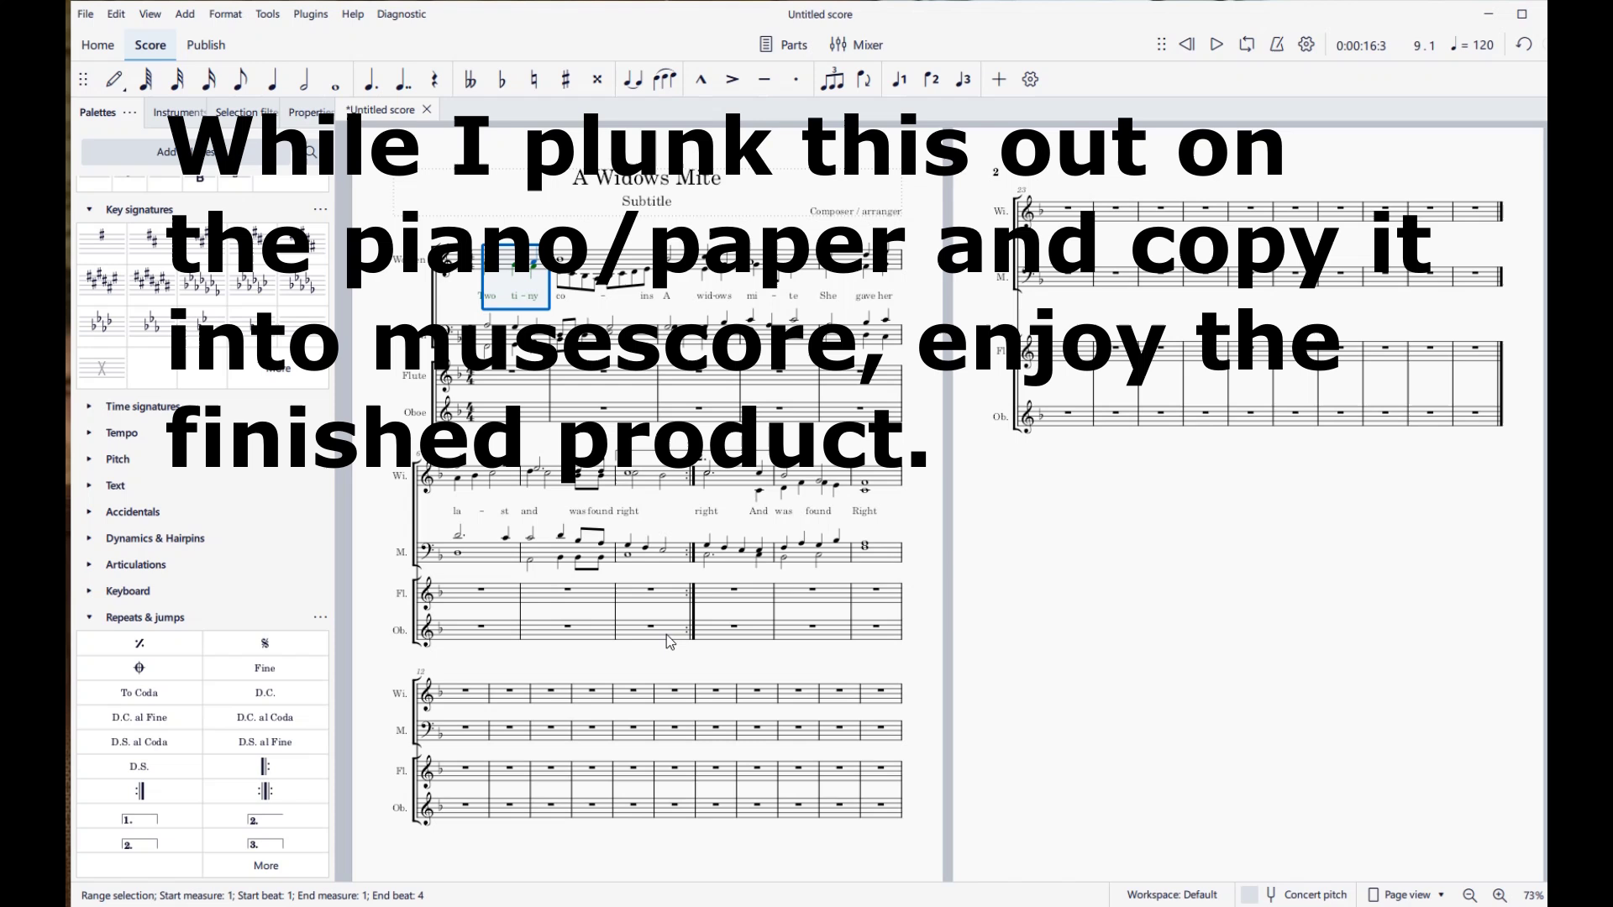
Step: Paste the melody into Flute measure 1 and the same phrase into Oboe from measure 3
click(505, 376)
key(ctrl+v)
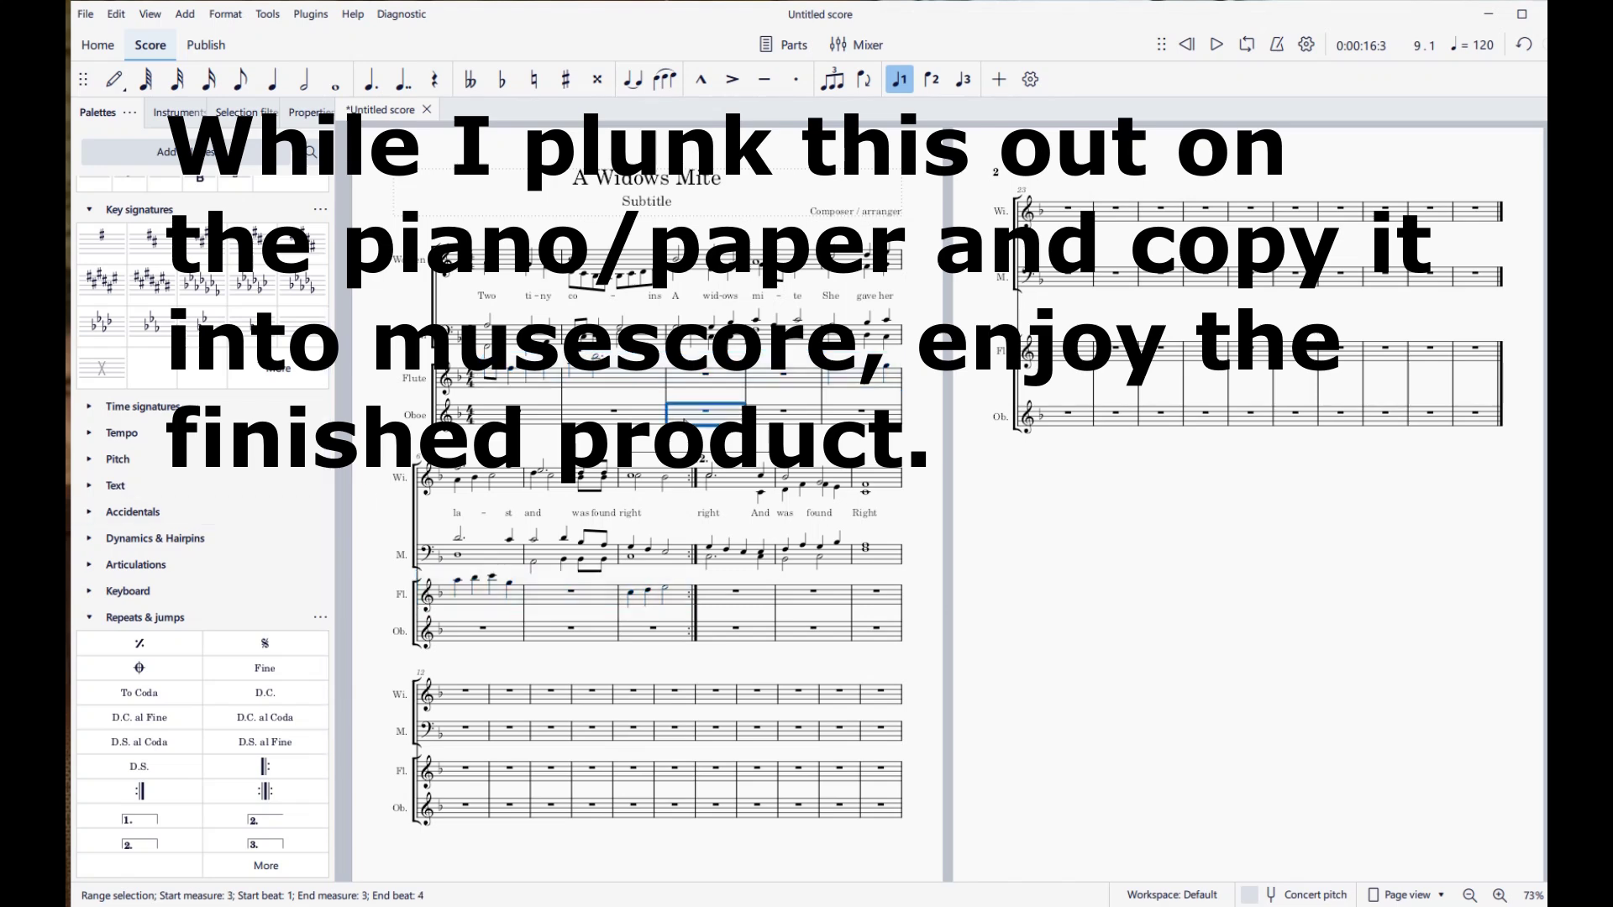
key(Escape)
click(676, 415)
key(ctrl+v)
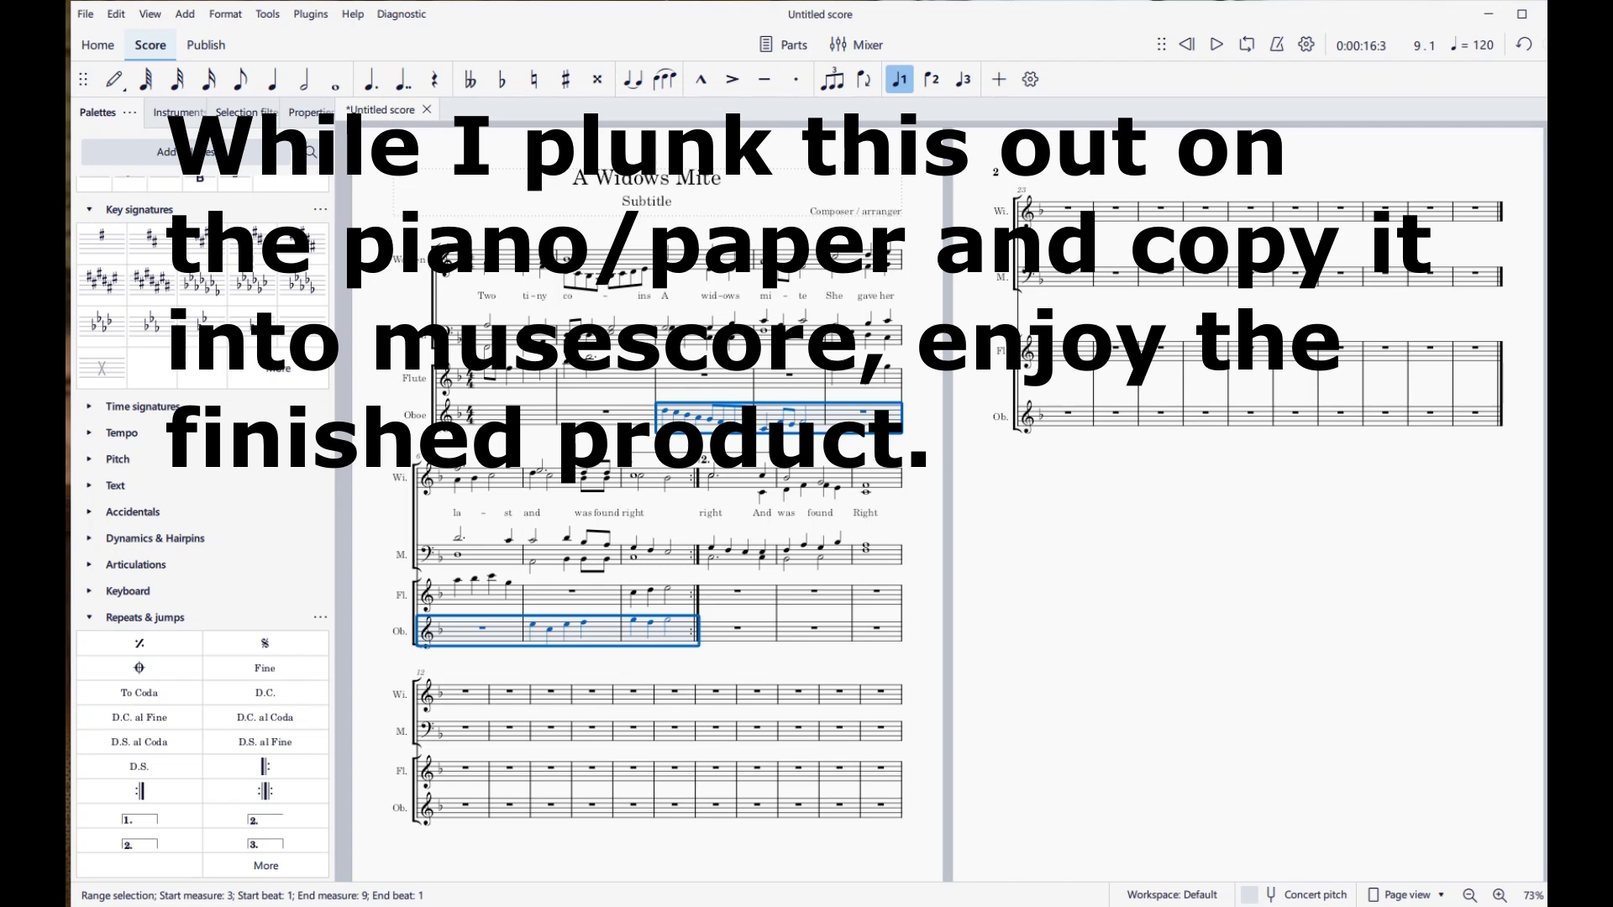
Step: Copy measure 8 of the Flute and Oboe into measure 9
click(639, 598)
shift+click(675, 628)
key(ctrl+c)
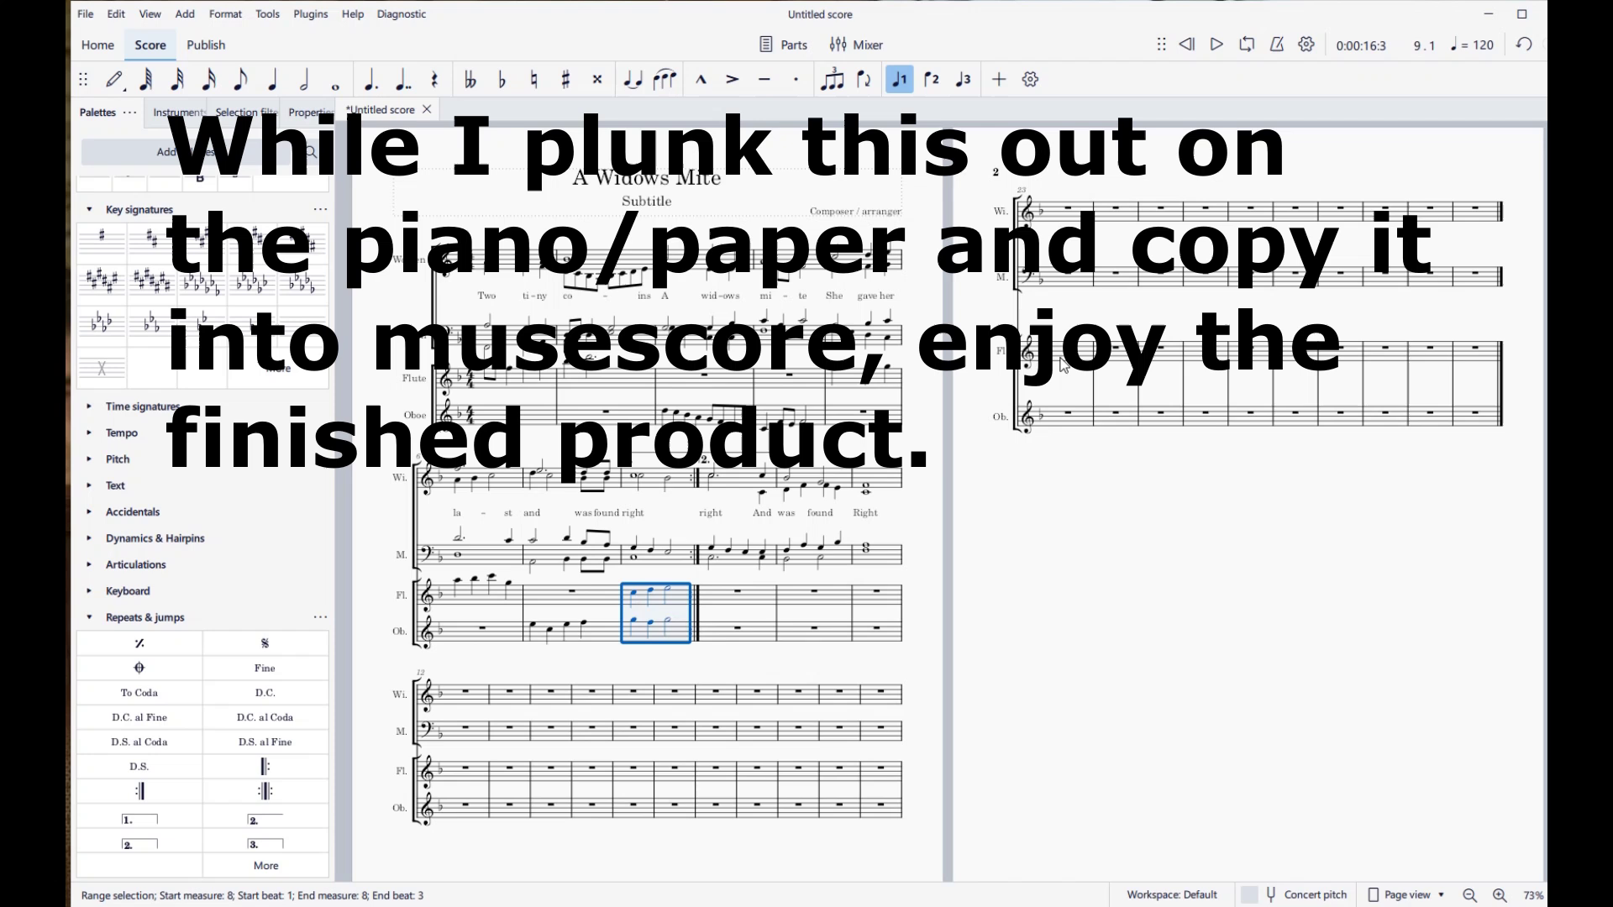
click(726, 594)
key(ctrl+v)
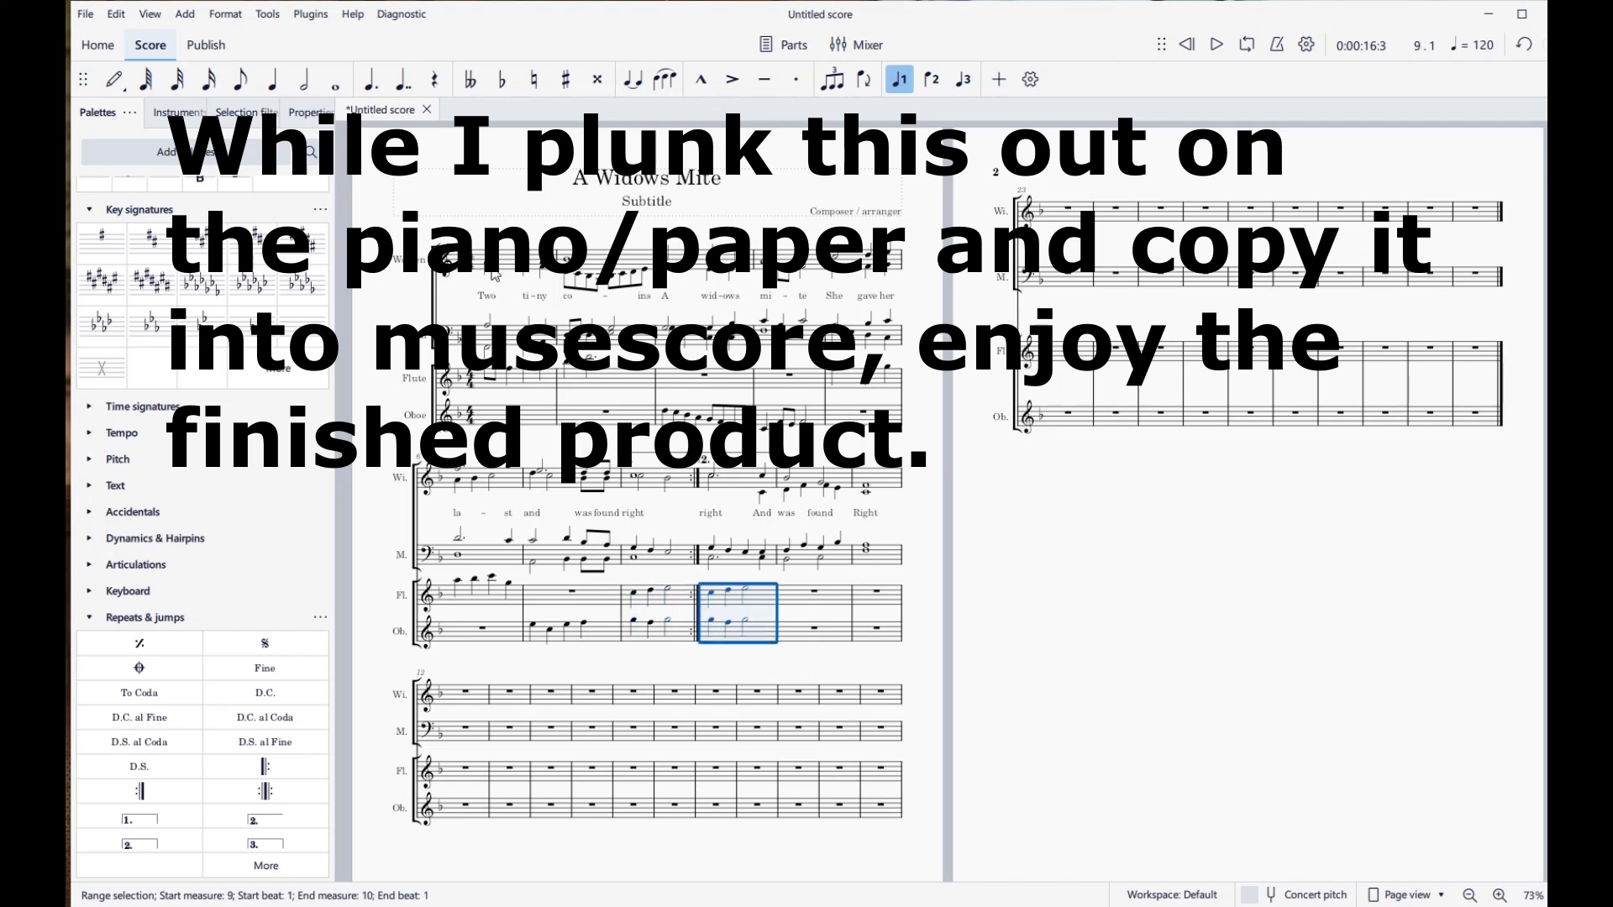
Step: Clear all notes from measures 1–11 in every staff
click(491, 274)
shift+click(876, 633)
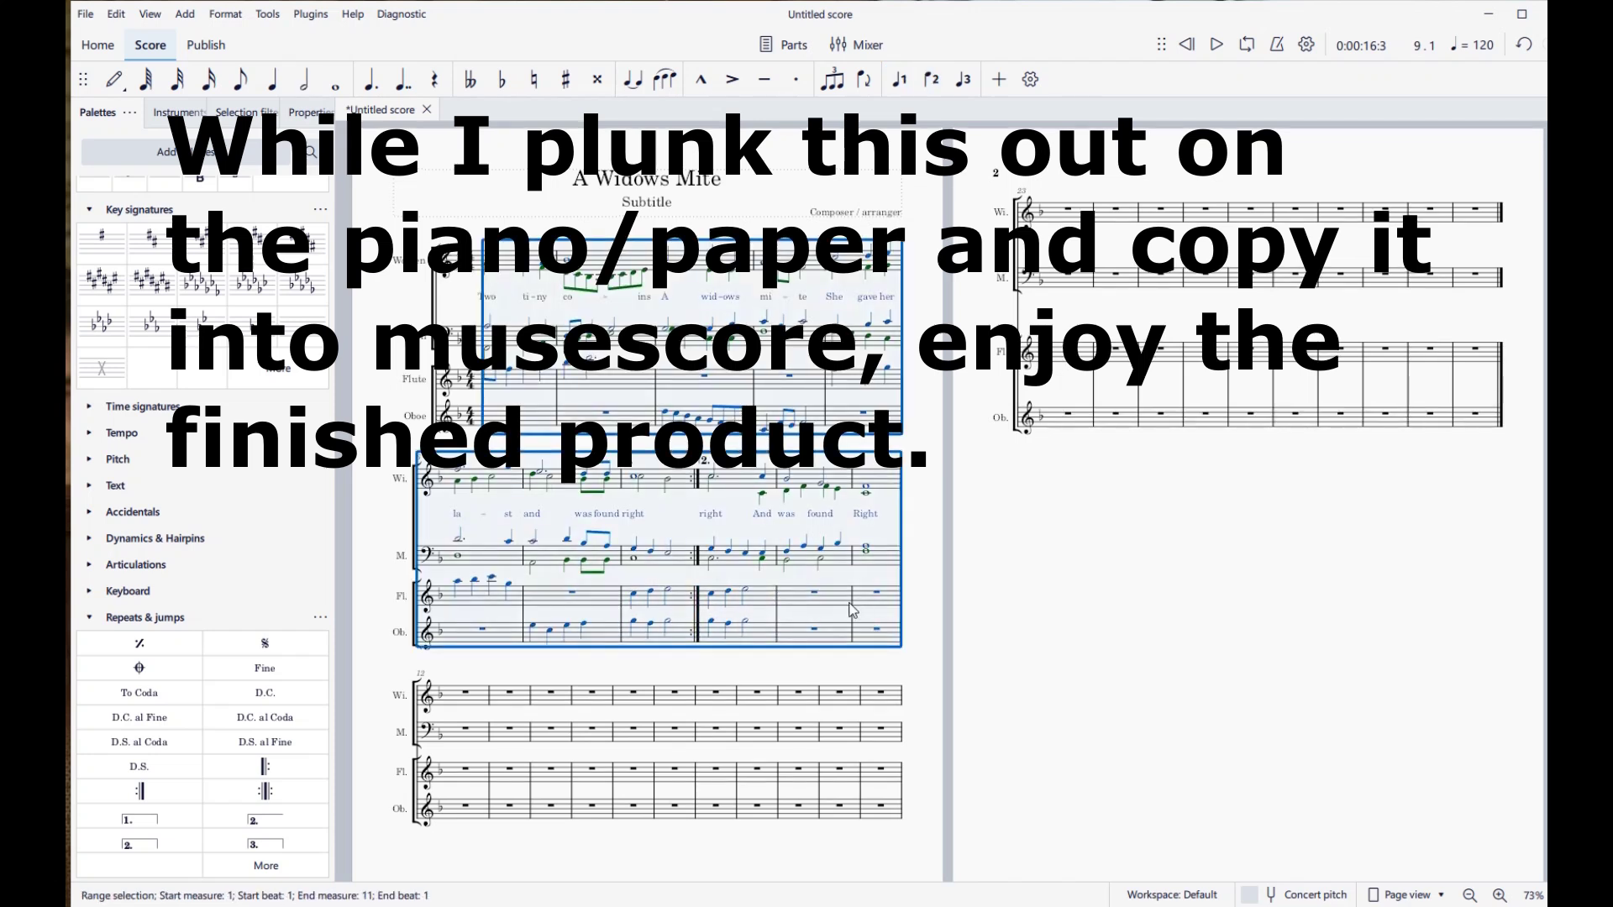
key(Delete)
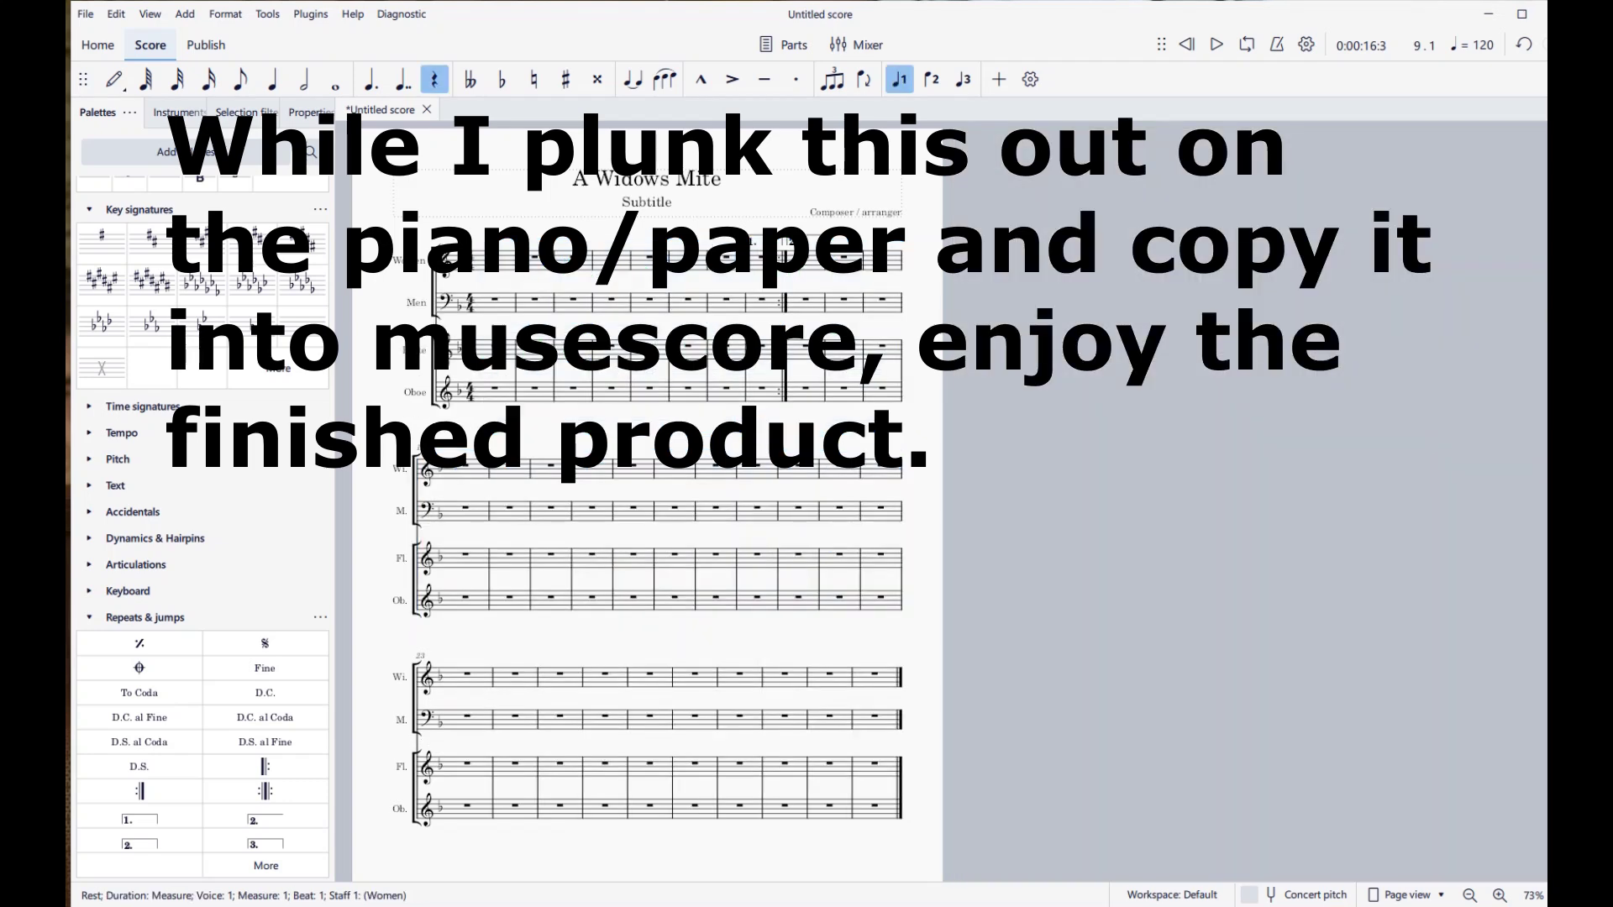
Step: Undo the clearing and insert 8 empty measures before the first measure
key(ctrl+z)
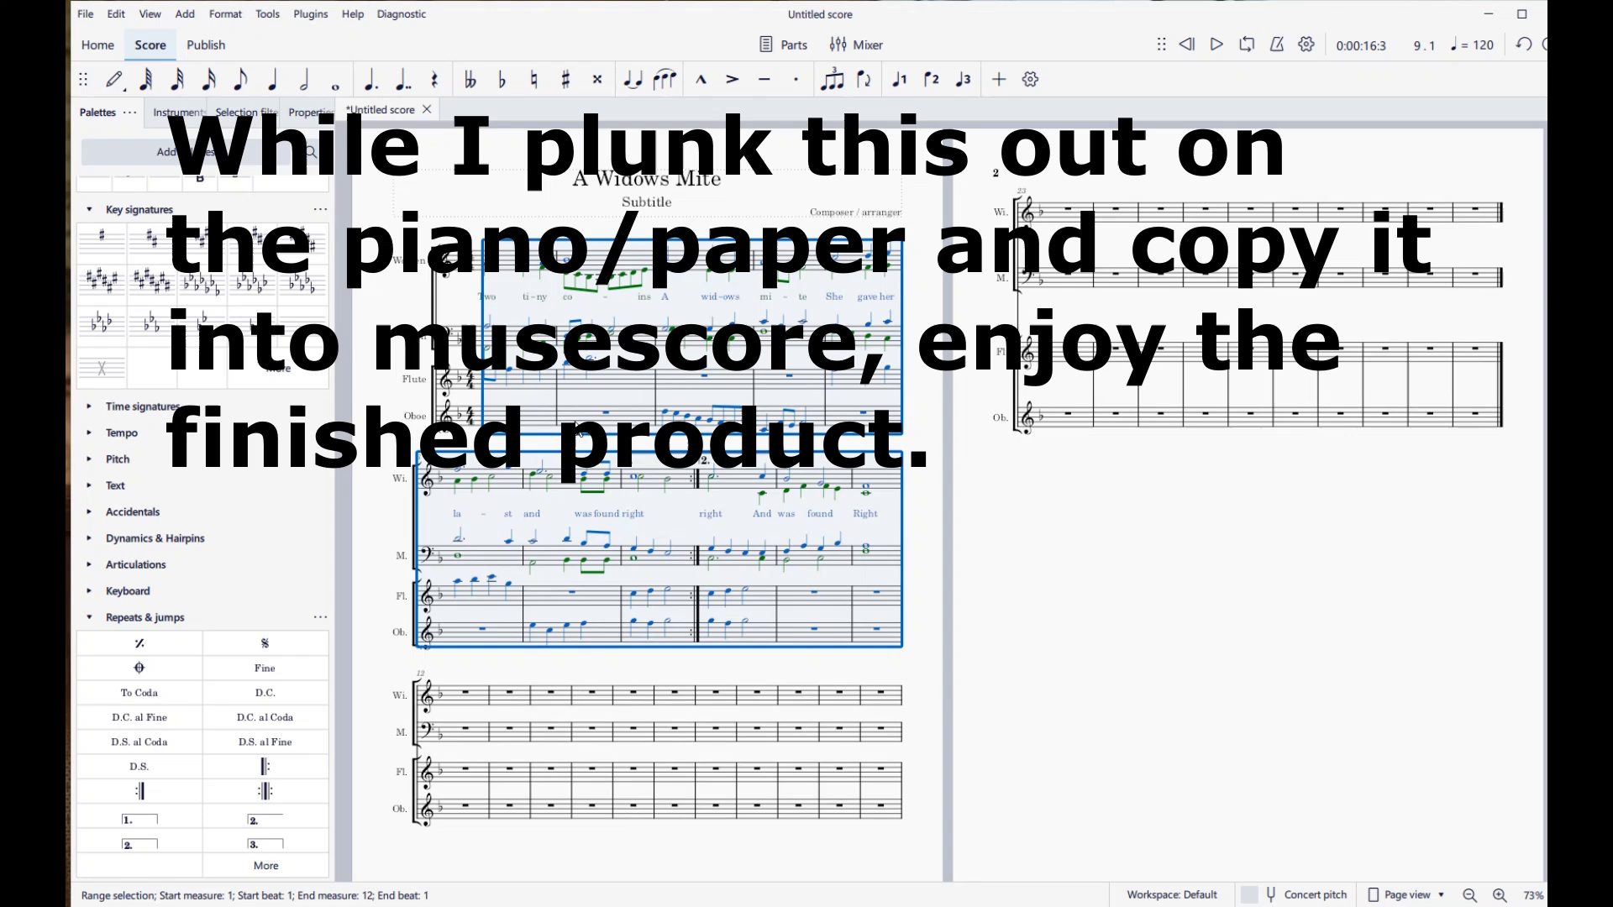
click(507, 267)
right_click(507, 267)
mouse_move(572, 468)
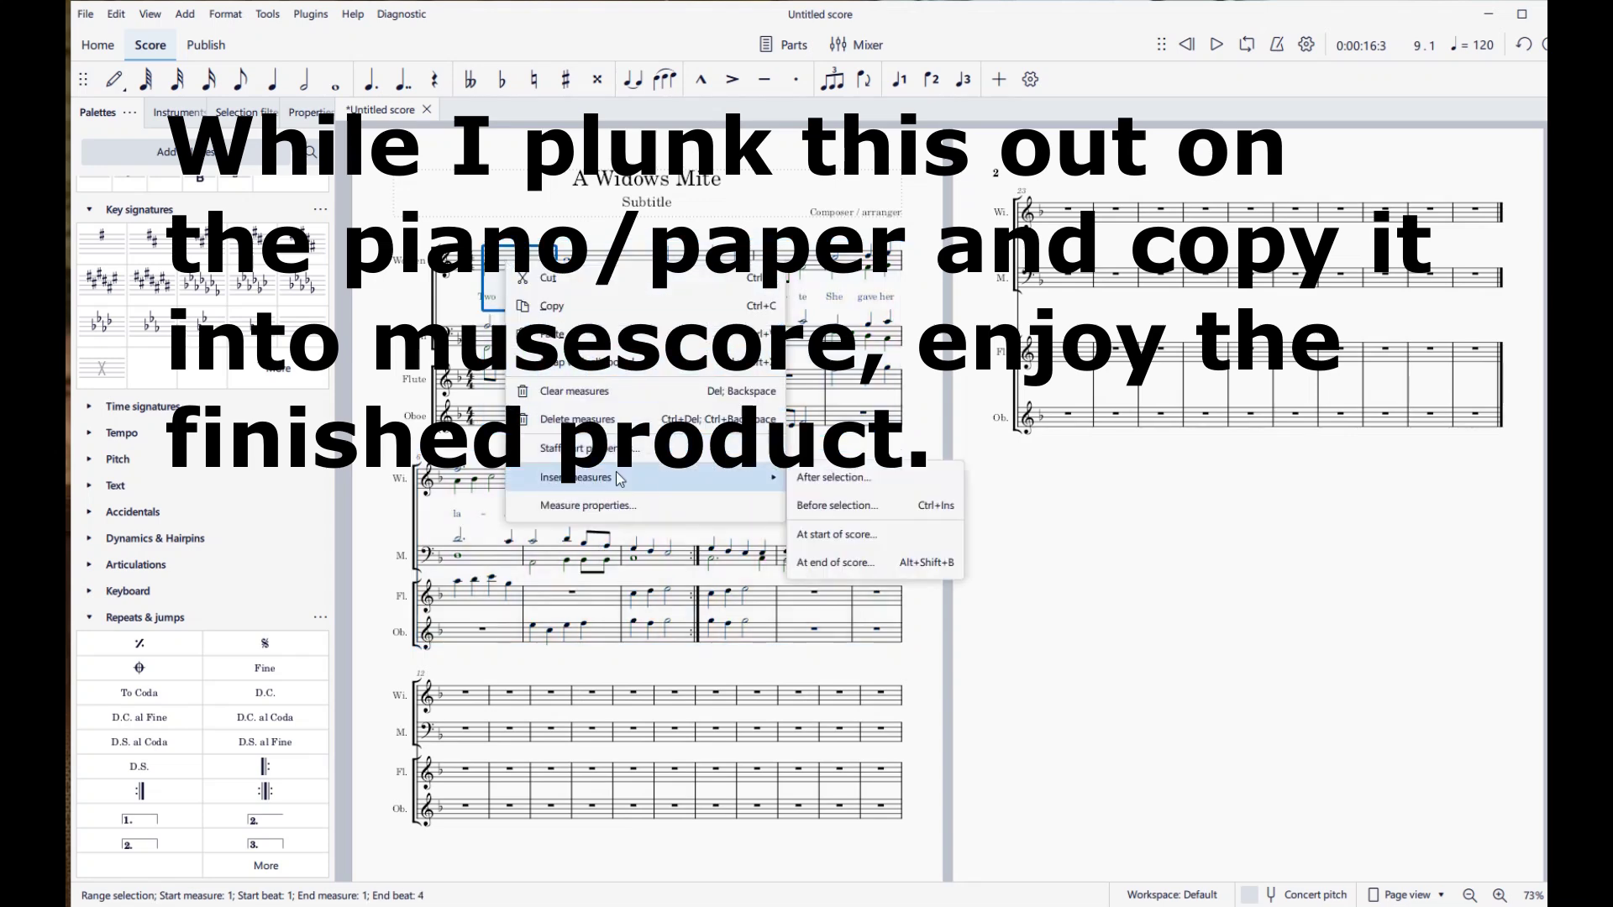
click(874, 475)
click(888, 473)
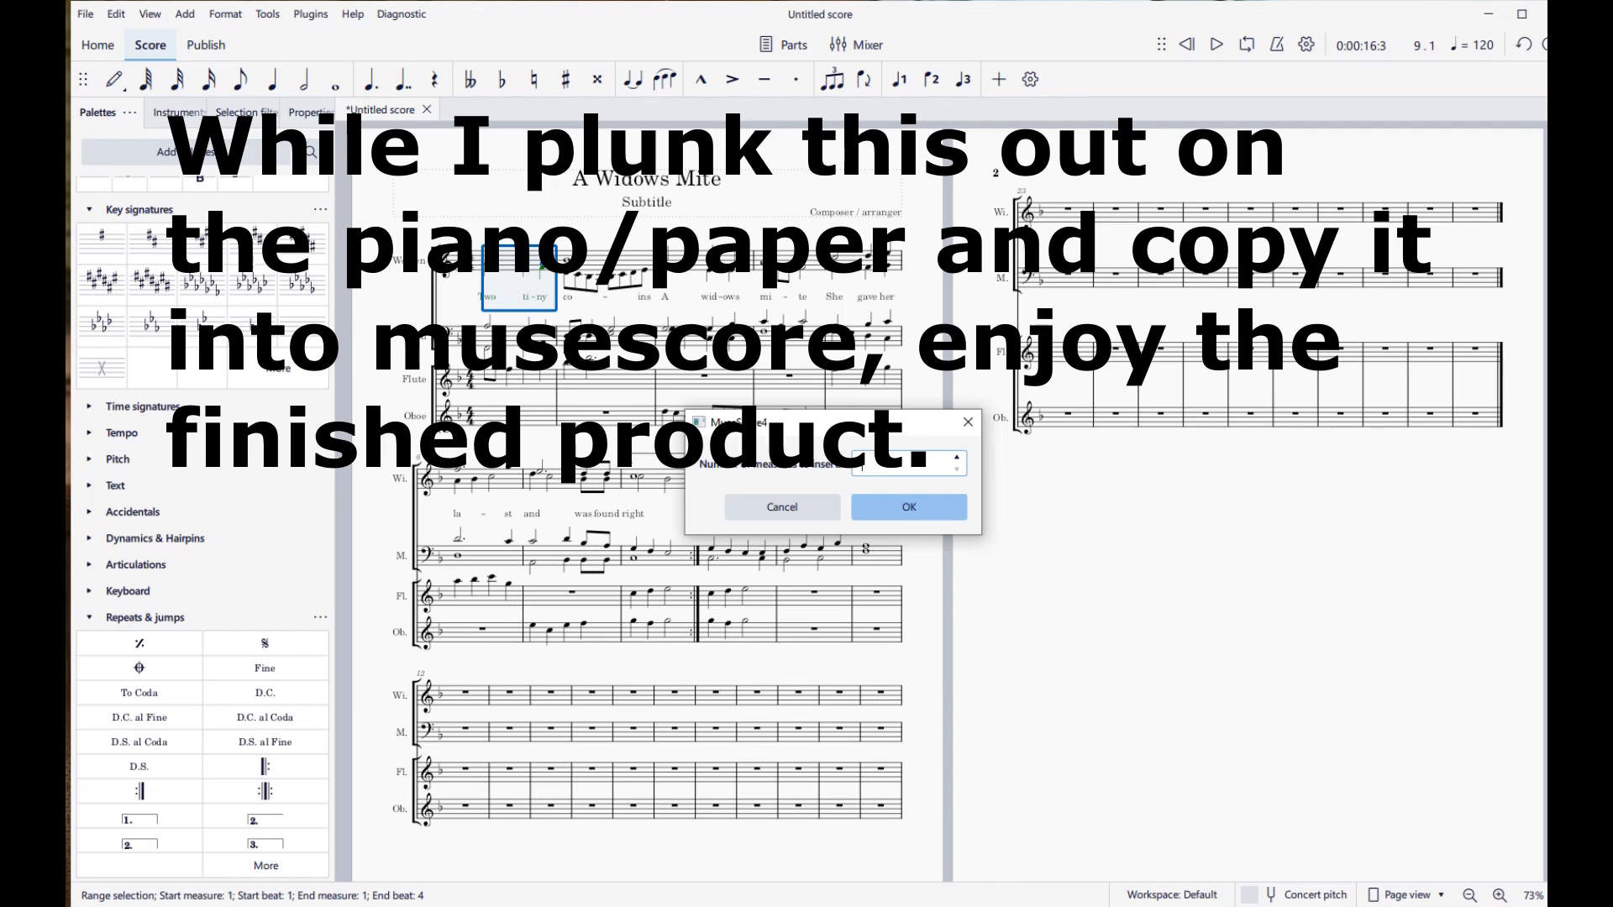
text(8)
click(914, 508)
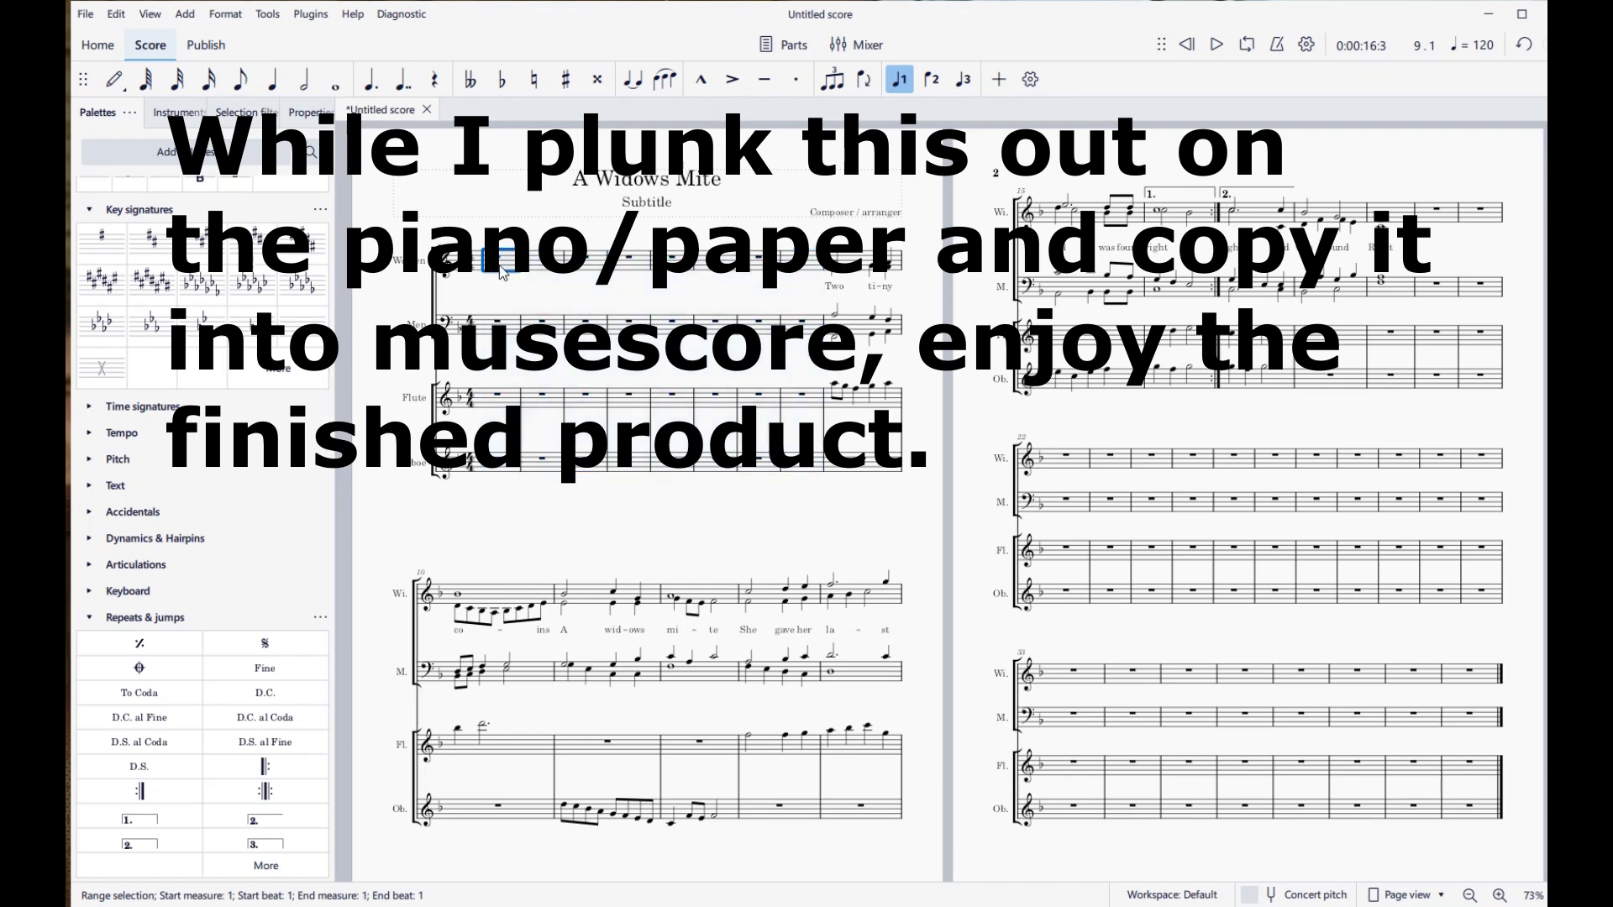
Step: Paste the copied melody with three verses of lyrics into measure 1 of Women, Men and Flute
key(ctrl+v)
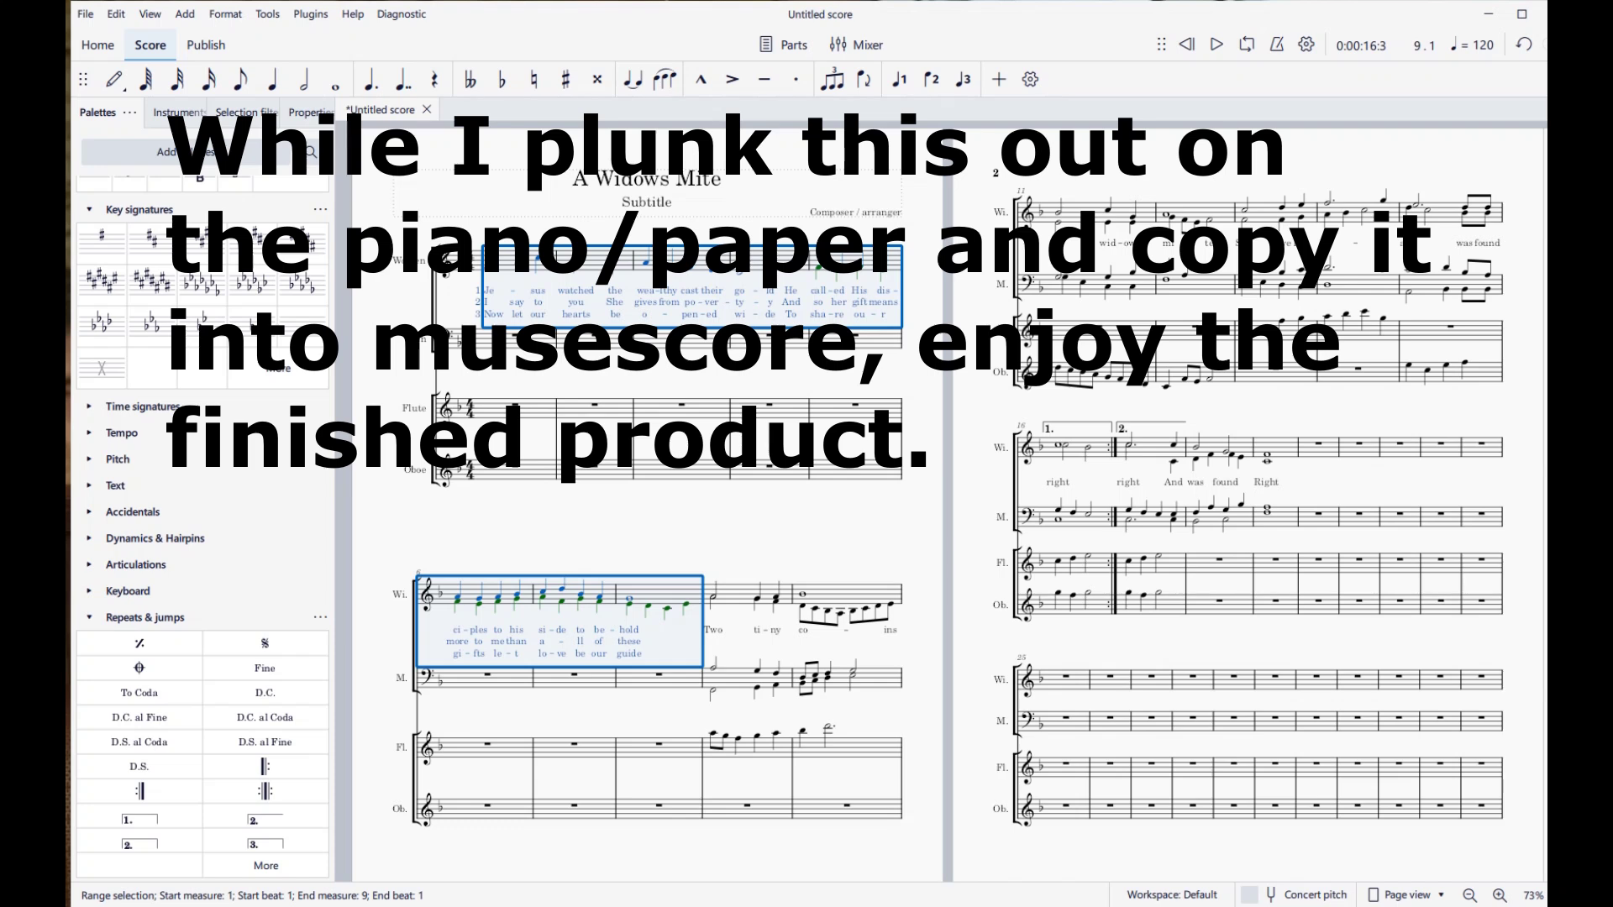
click(504, 357)
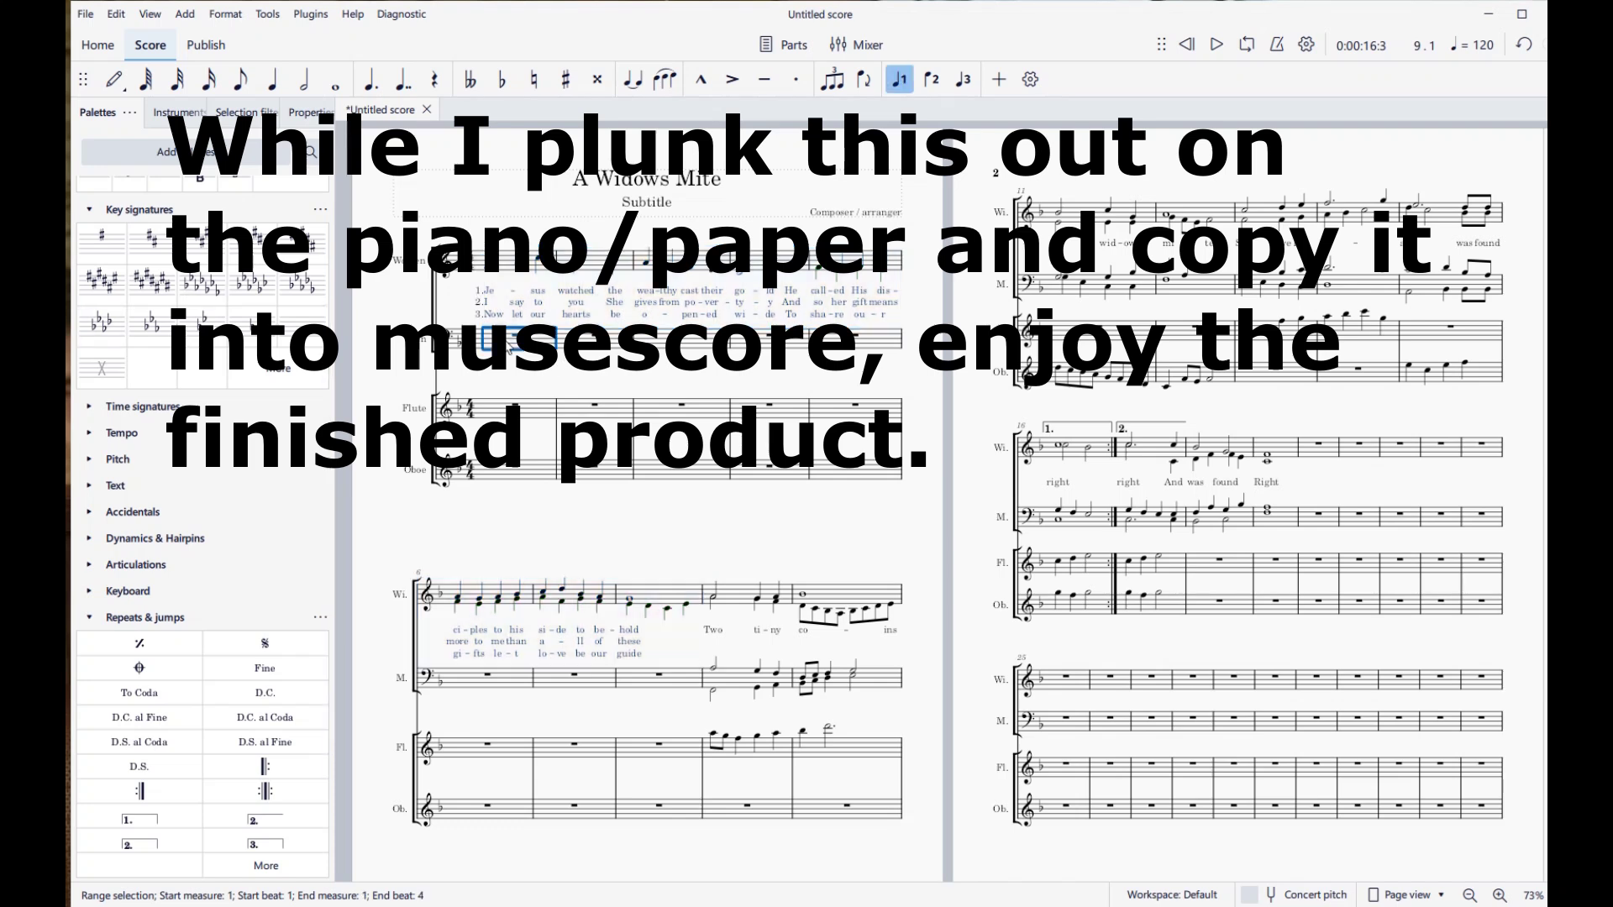
key(ctrl+v)
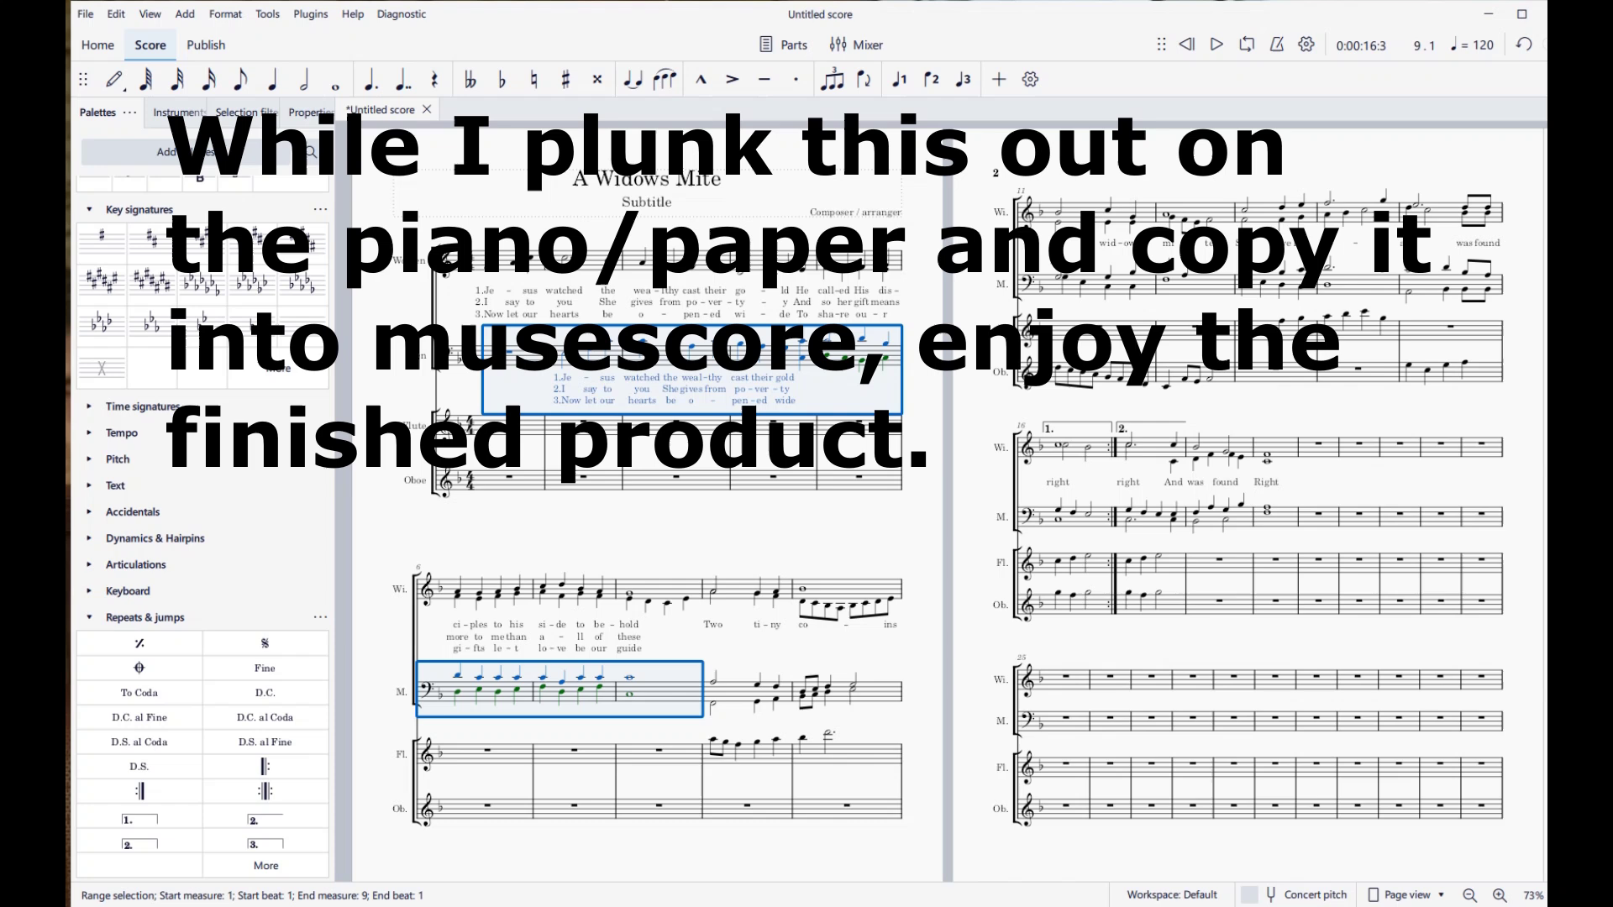
click(532, 452)
click(528, 433)
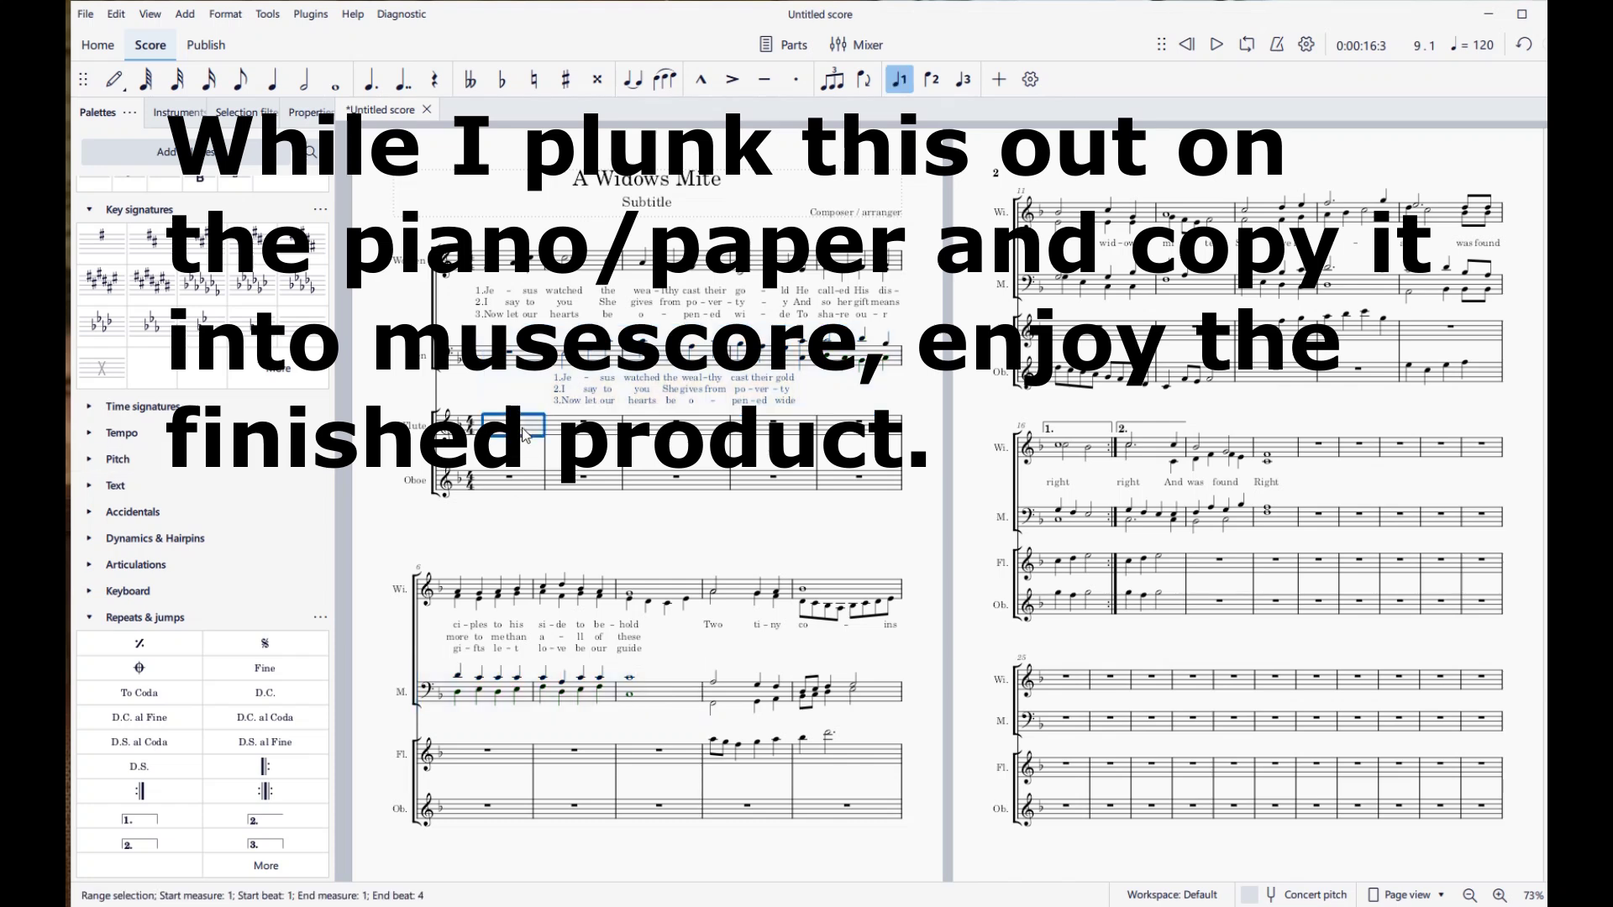
key(ctrl+v)
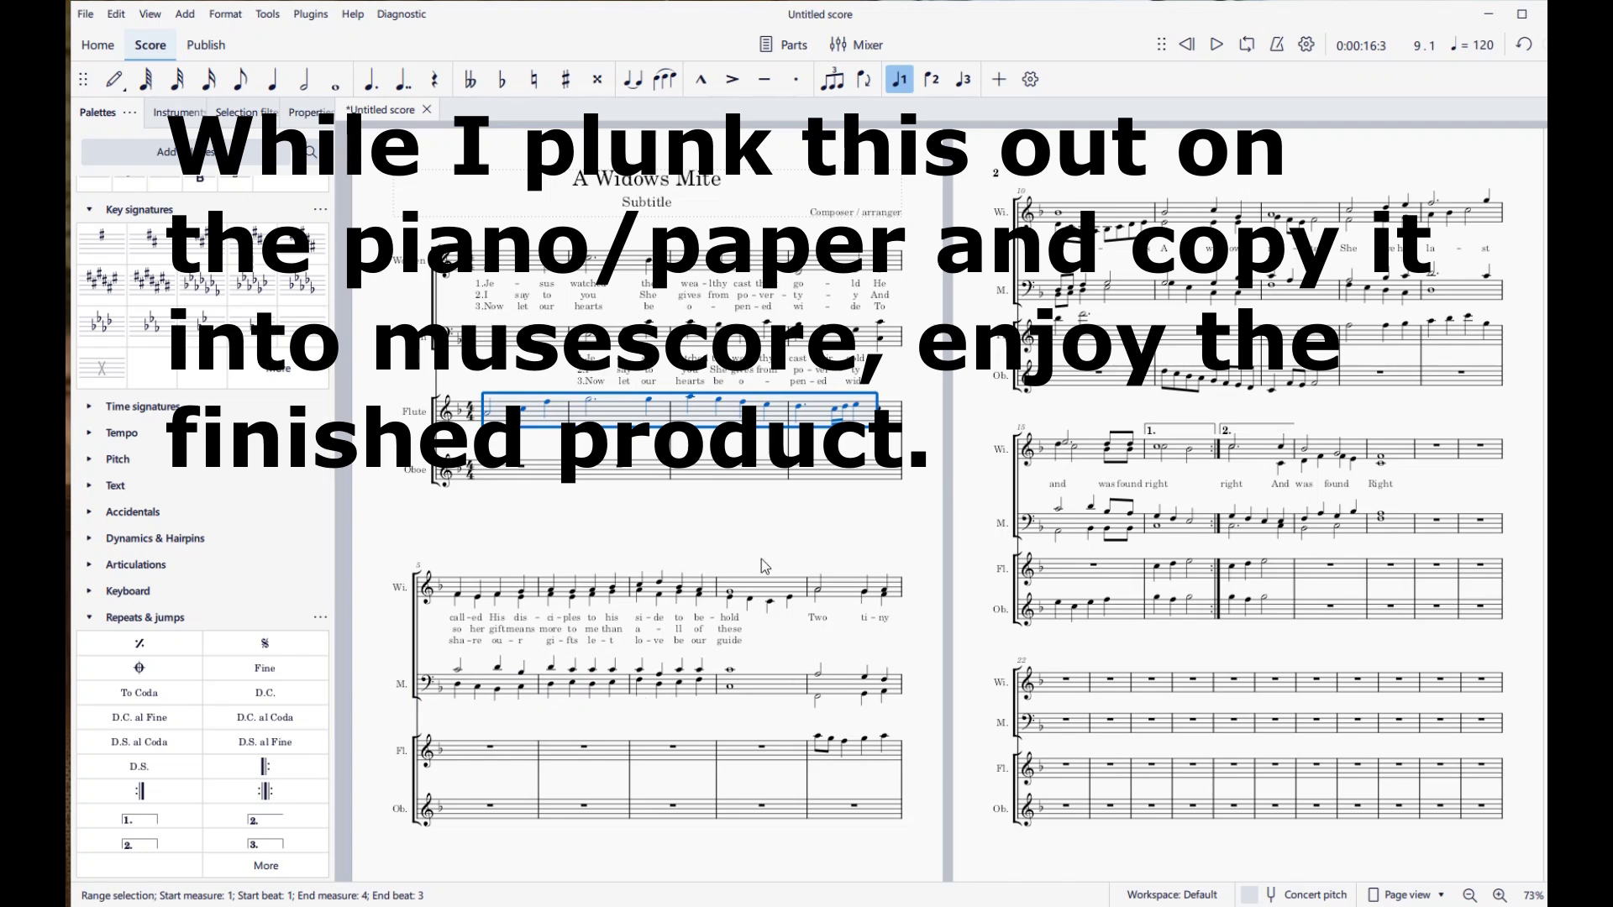
Step: Undo the misplaced Oboe paste, make the measure 4 rest a dotted half, and paste on beat 4
click(472, 811)
key(ctrl+v)
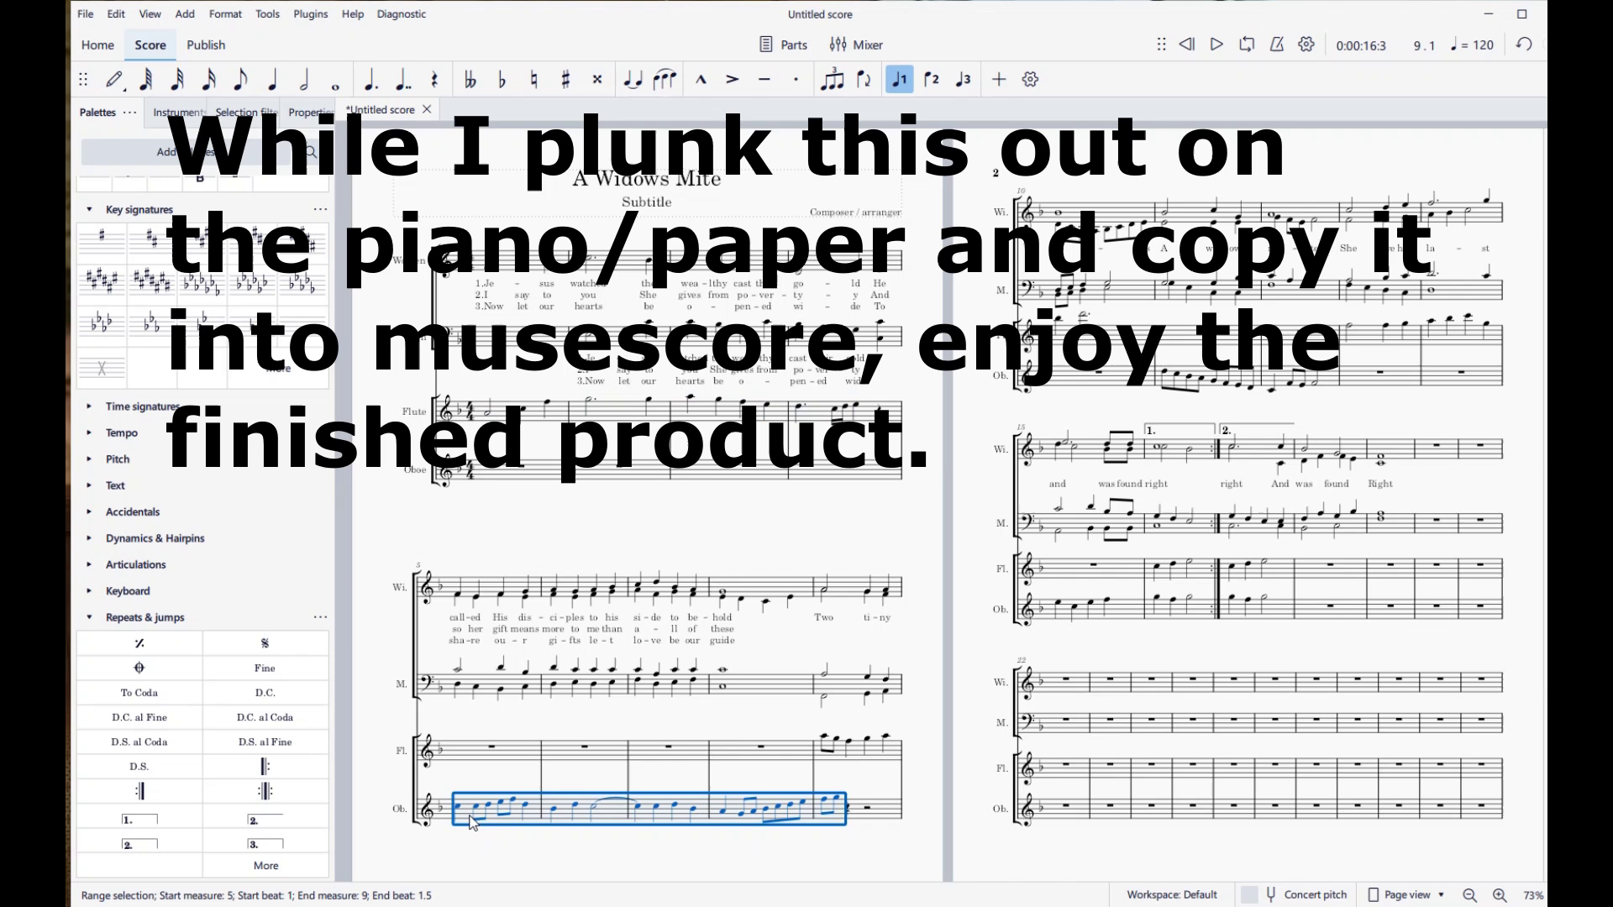
key(ctrl+z)
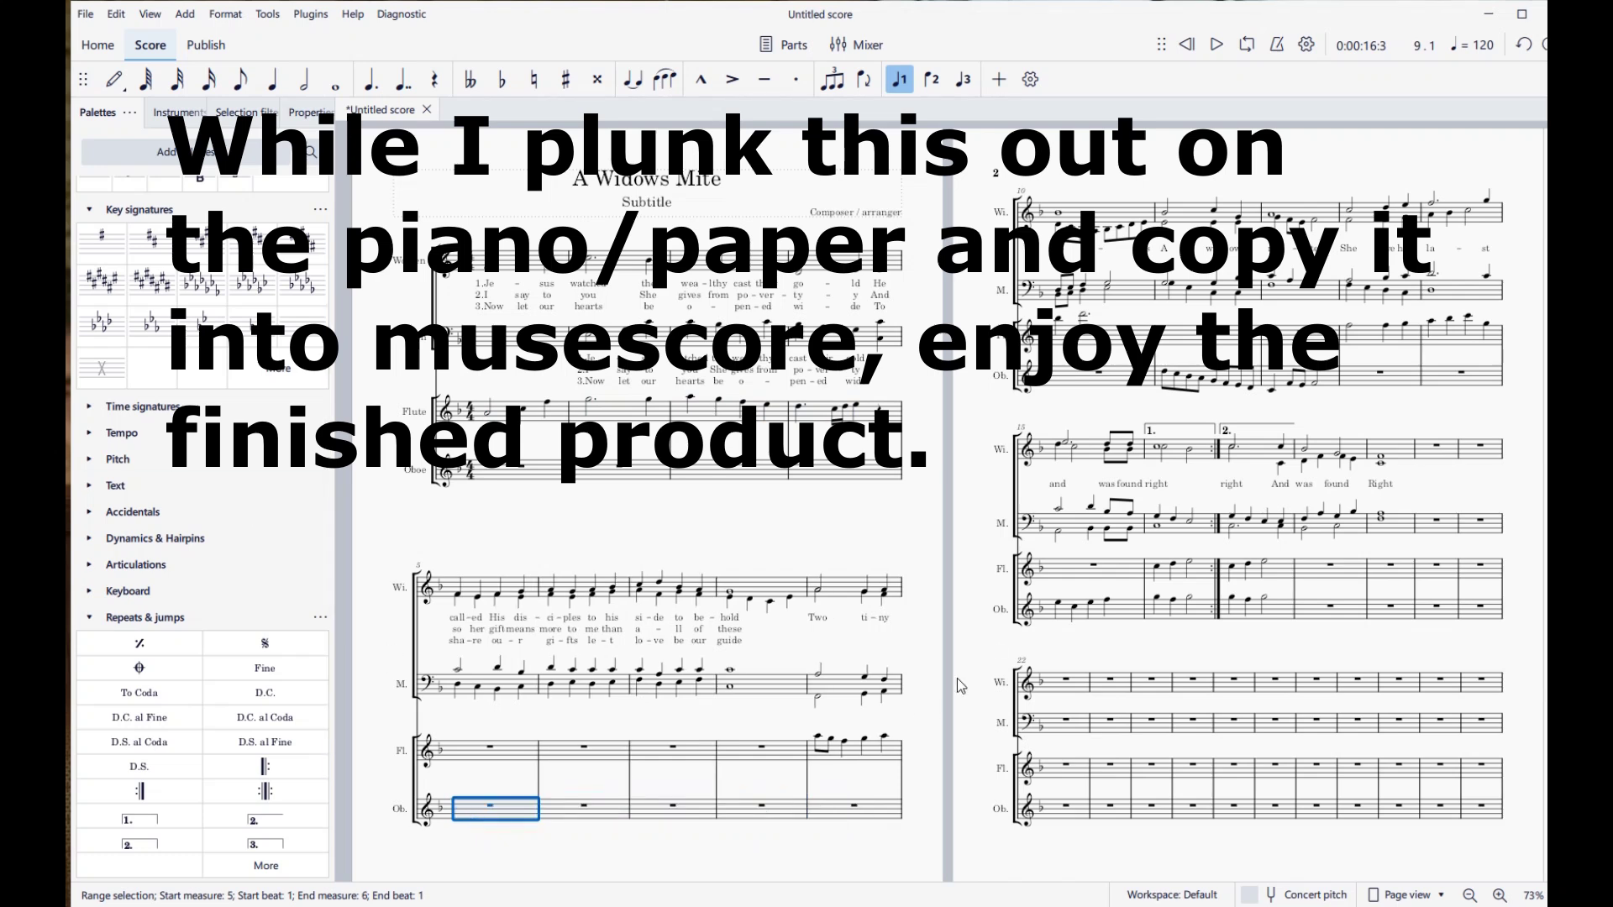
click(844, 469)
click(304, 79)
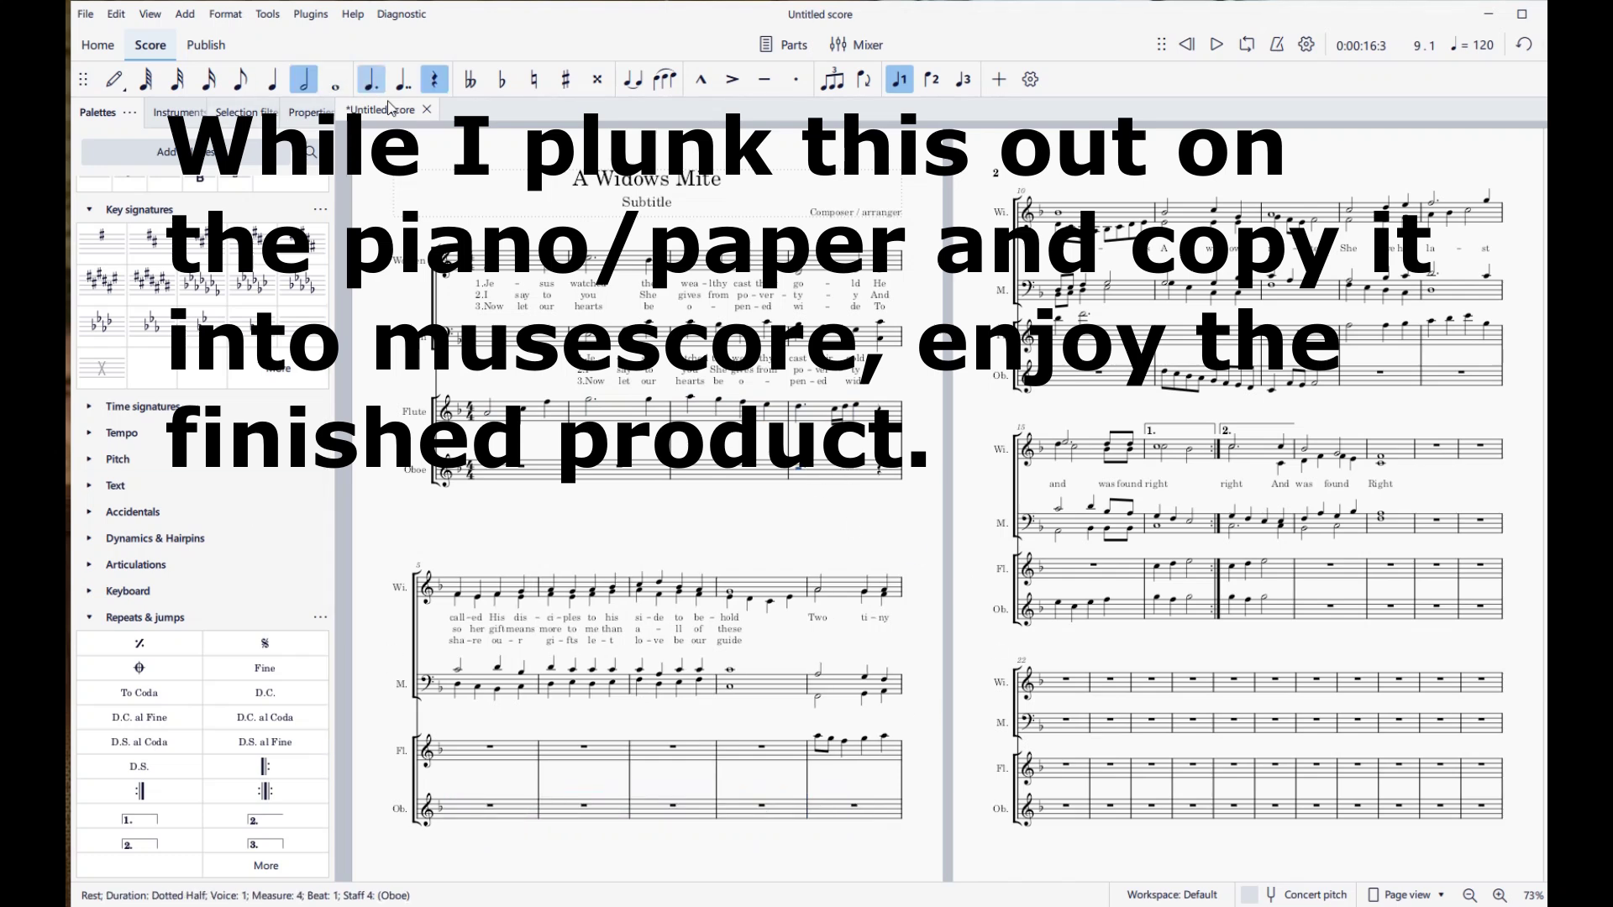
click(886, 471)
key(ctrl+v)
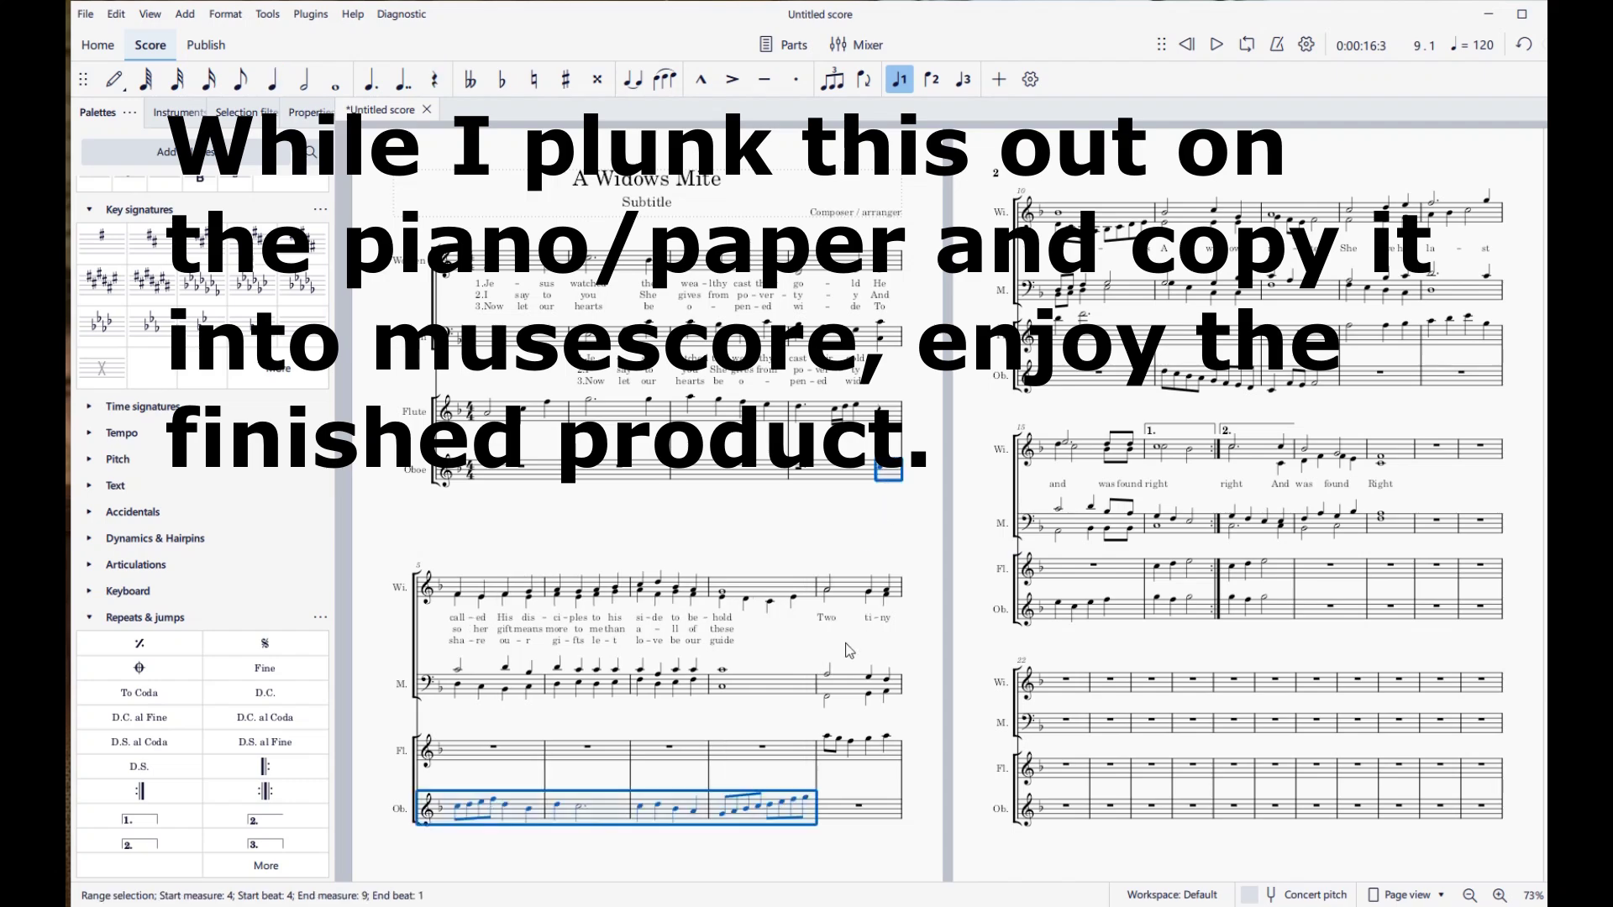
Step: Delete the empty measures from measure 20 onward after the second ending
drag(888, 650, 559, 508)
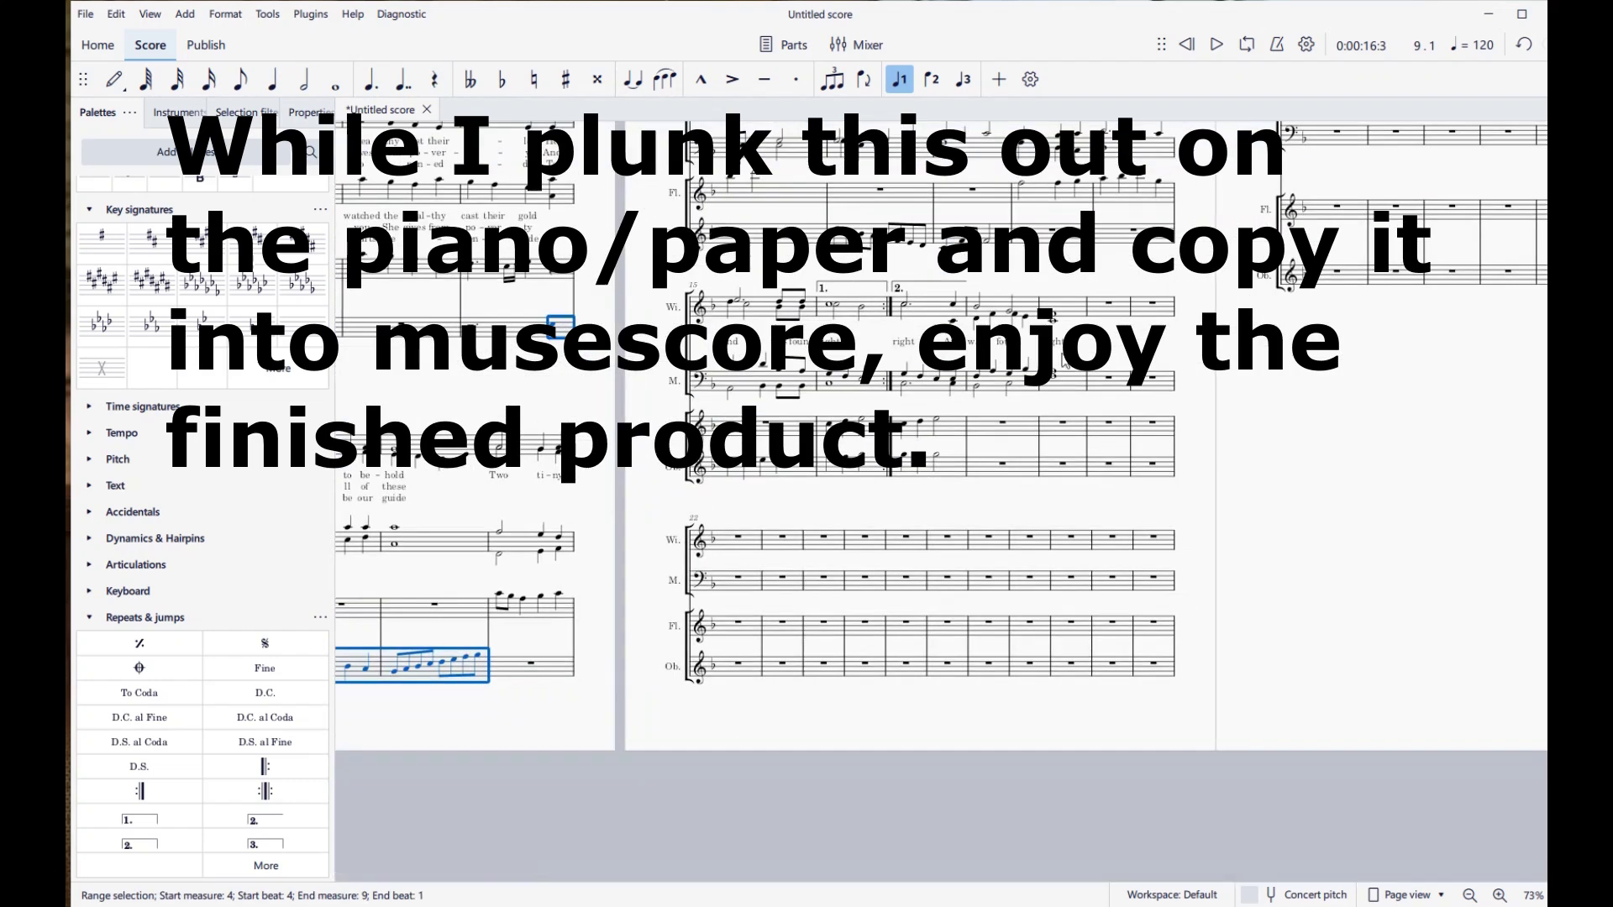
click(1104, 309)
scroll(1212, 471, down, 5)
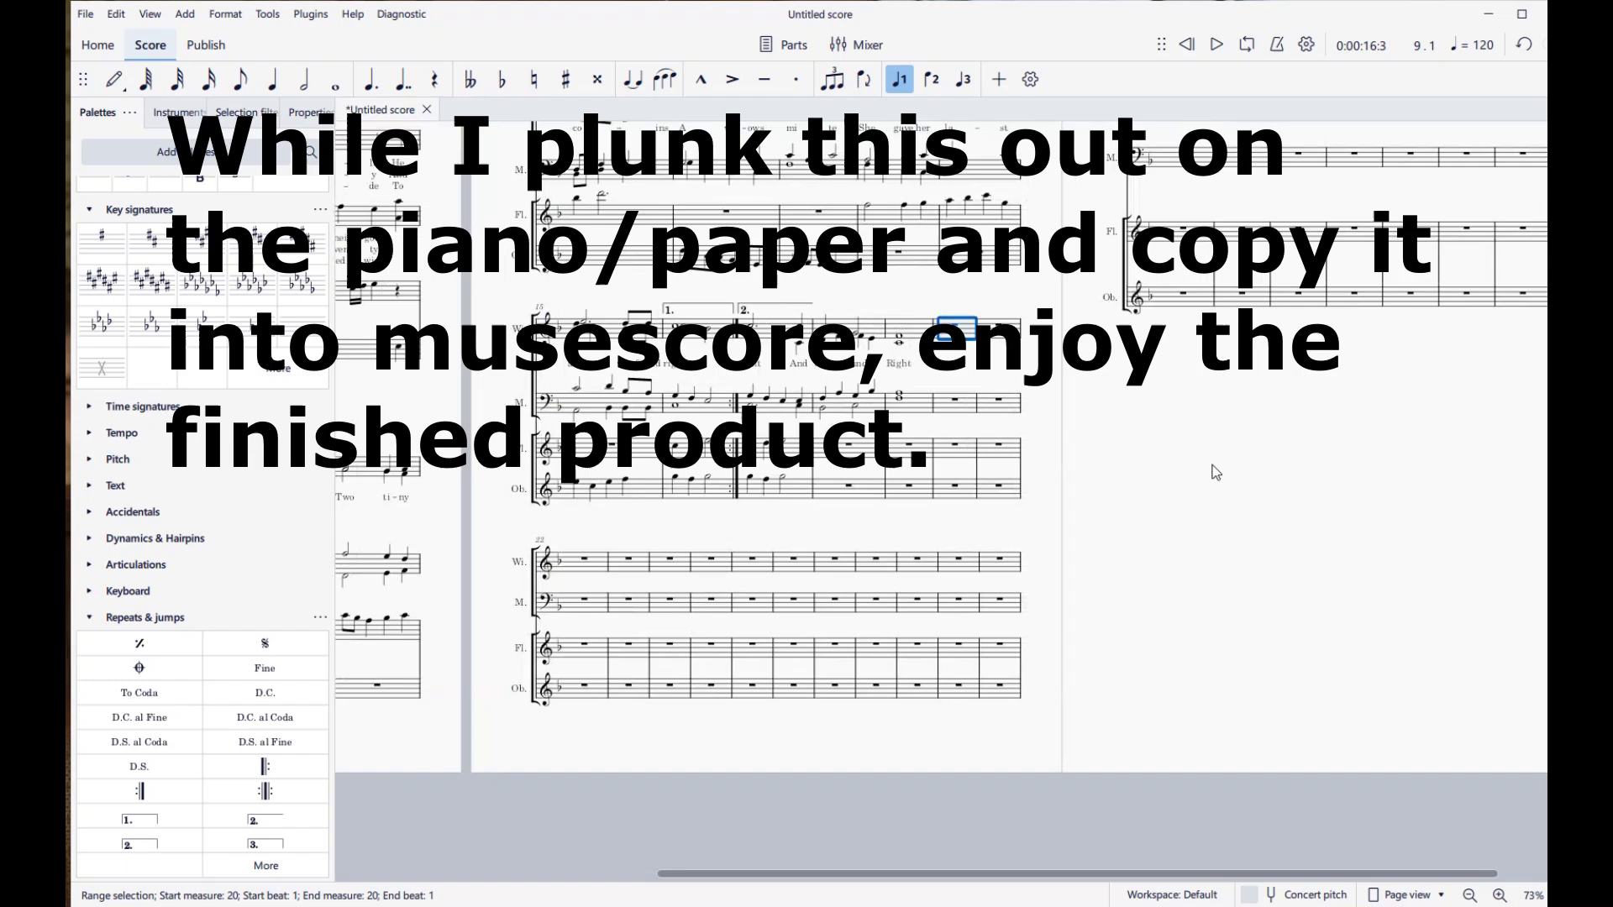
shift+click(1294, 309)
right_click(1295, 311)
click(1348, 463)
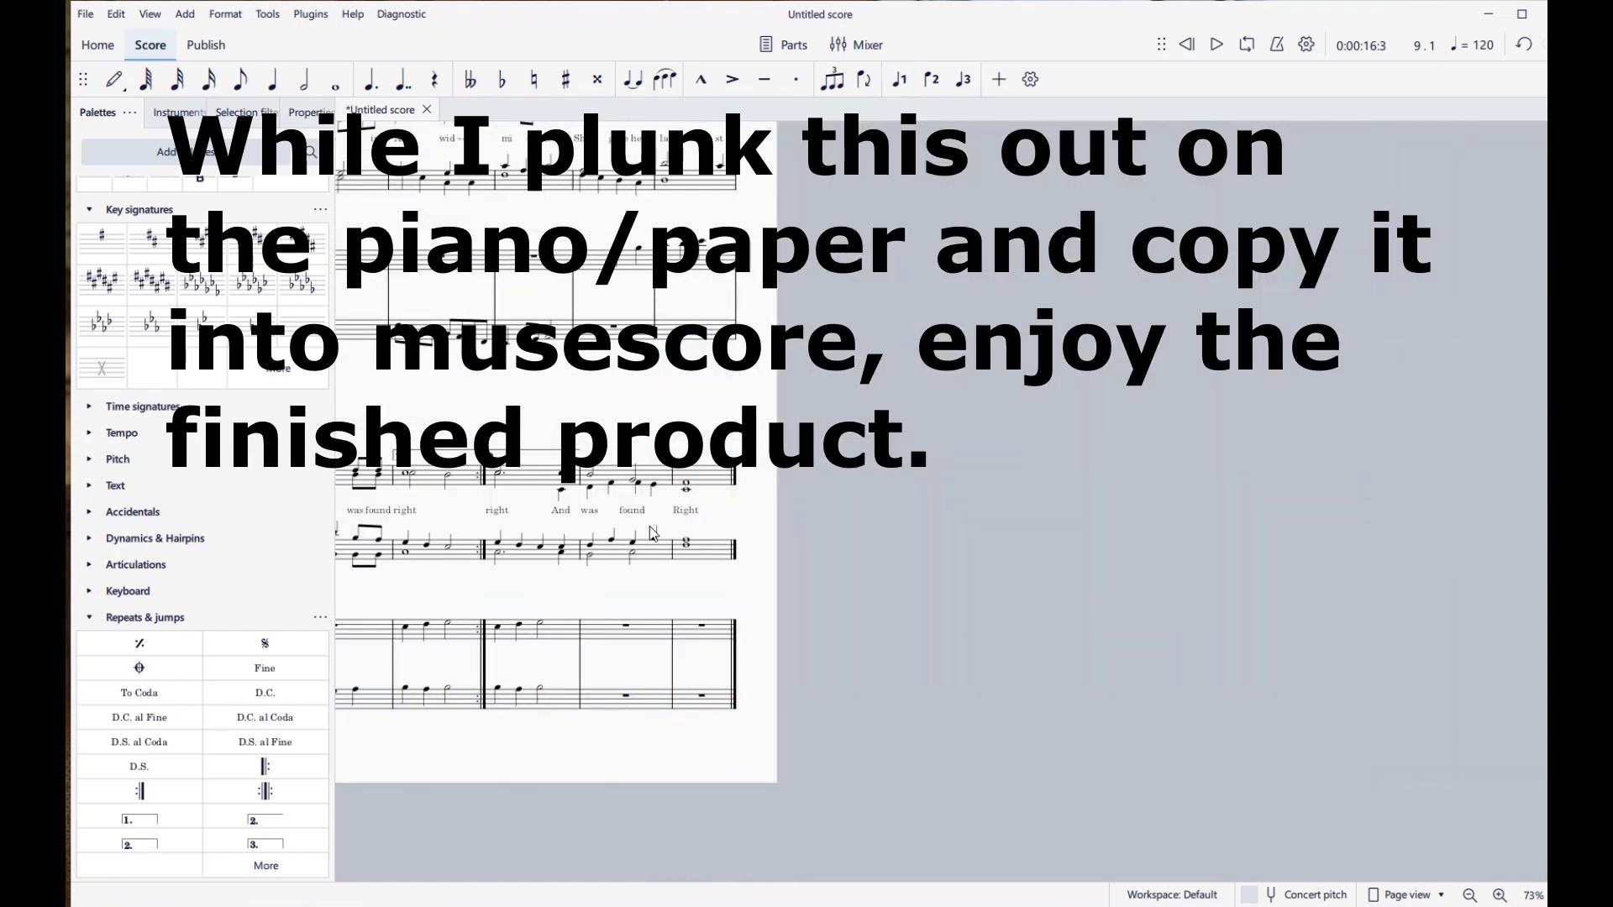
scroll(1253, 472, up, 5)
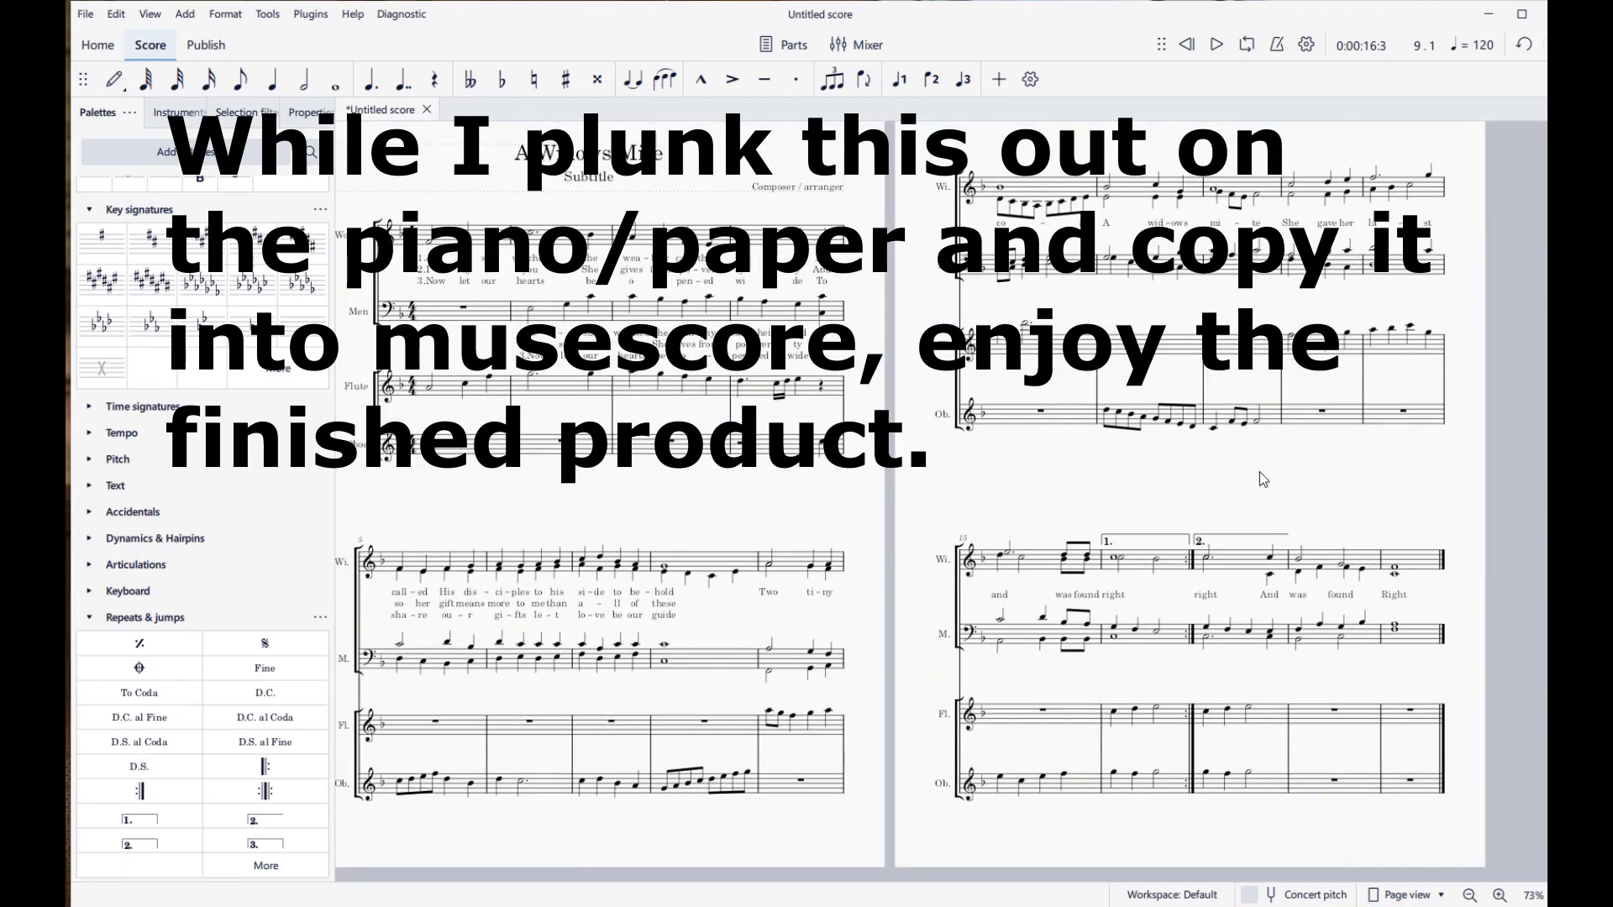
drag(1259, 471, 1278, 464)
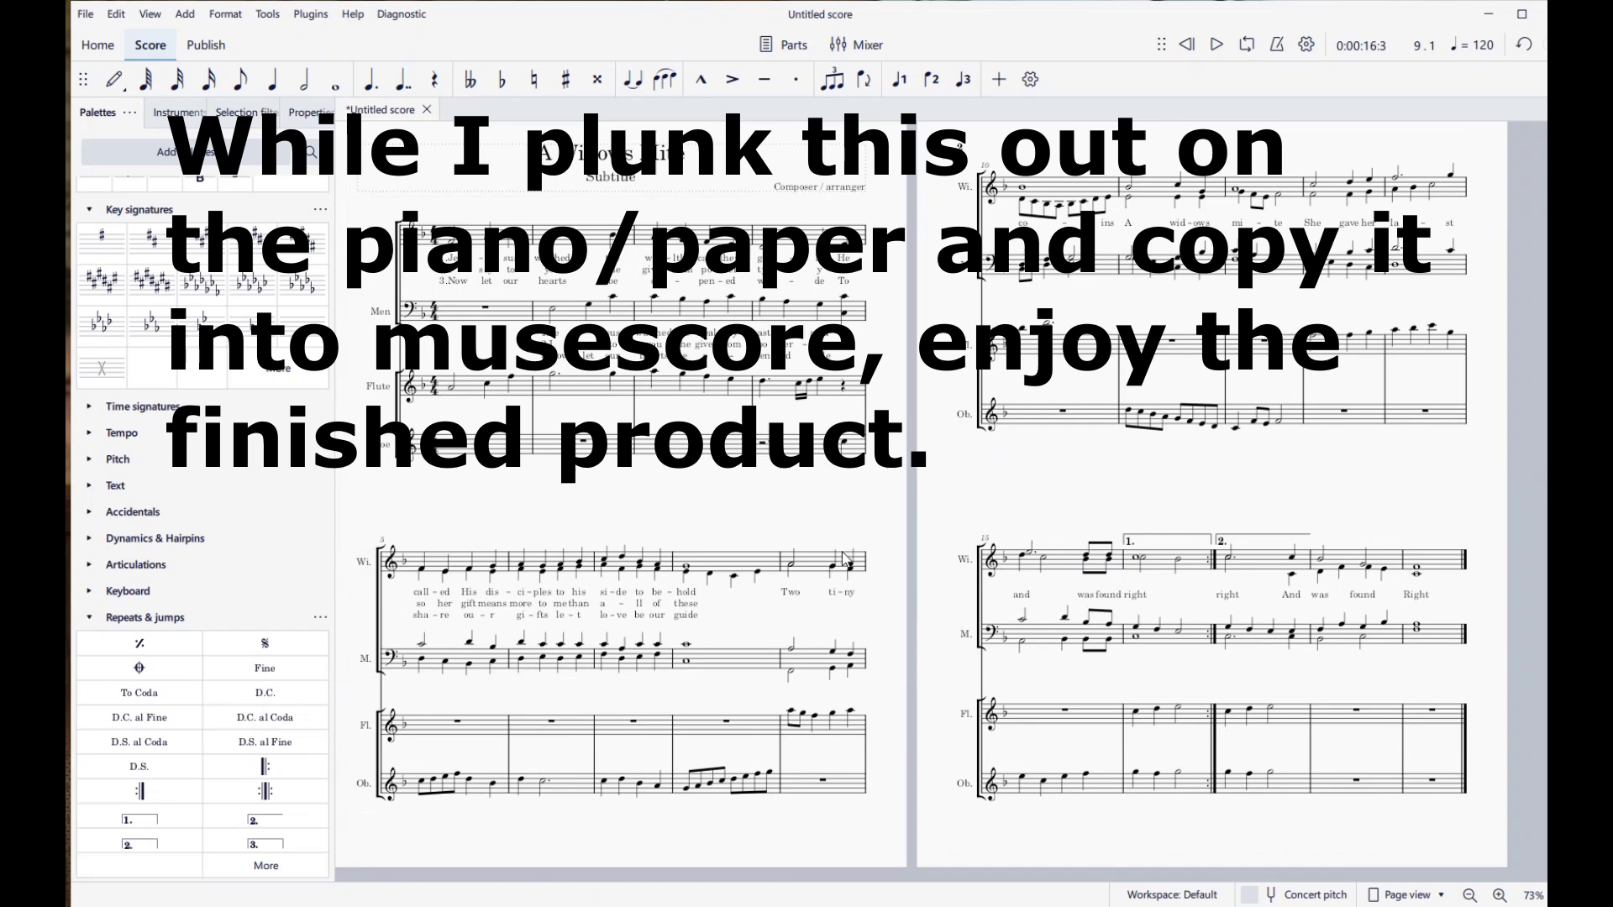
Step: Raise the Men's measure 9 half note to E3 and the beat-3 quarter note to G3
click(791, 675)
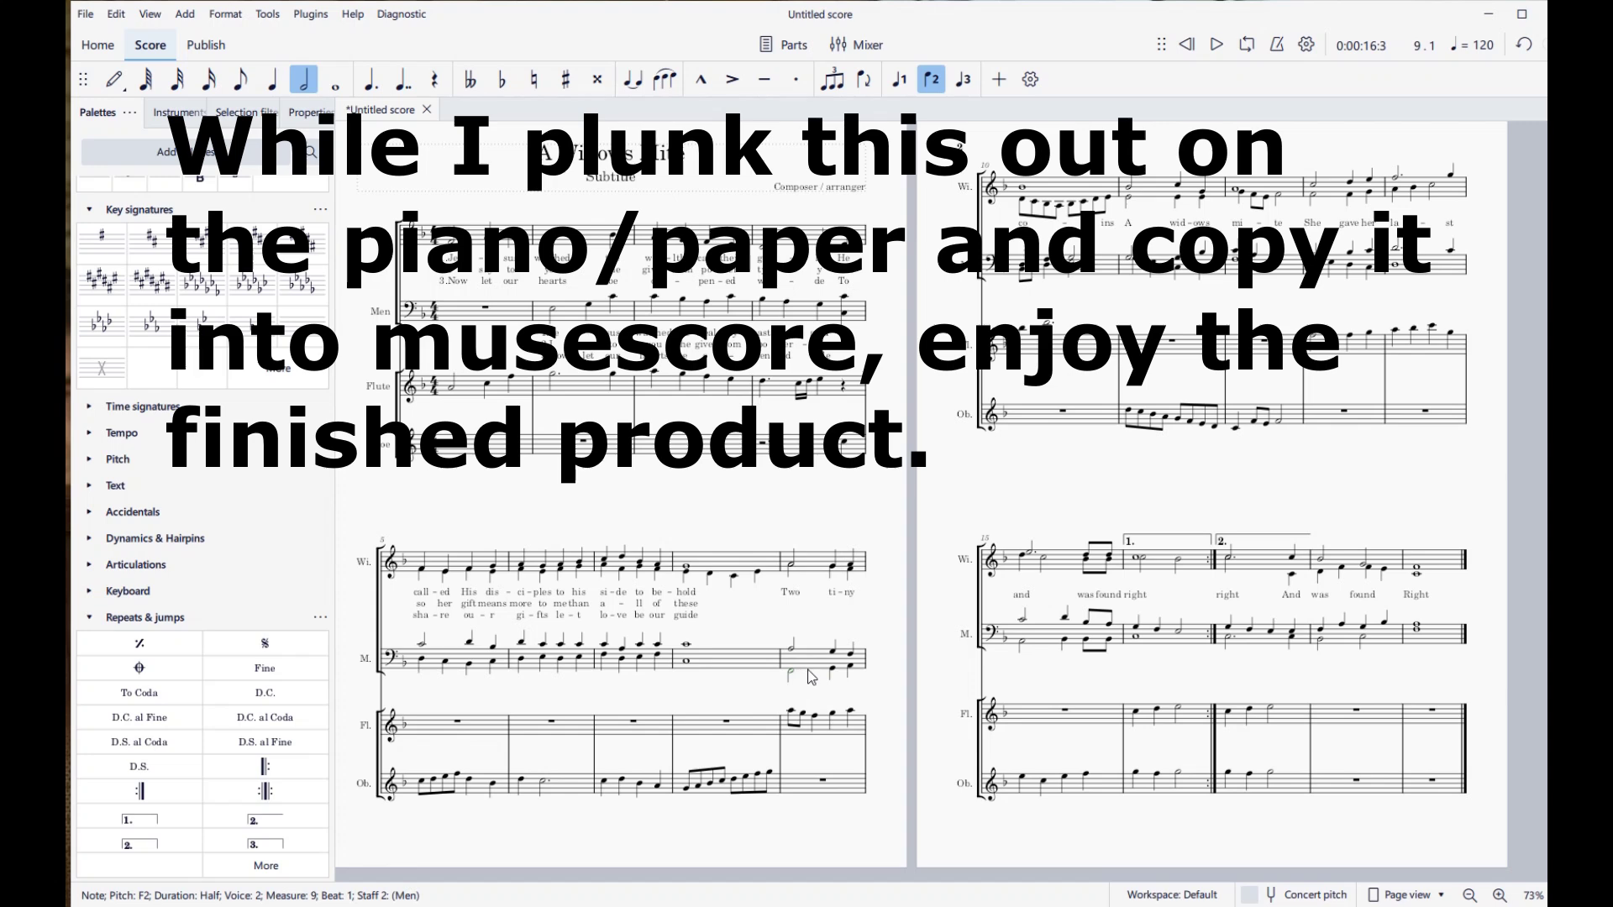
key(Up)
key(Up)
key(Up)
key(Up)
key(Up)
key(Up)
key(Up)
key(Up)
key(Up)
key(Up)
key(Up)
click(834, 672)
key(Up)
key(Up)
key(Up)
key(Up)
key(Up)
key(Up)
key(Up)
key(Up)
key(Up)
key(Up)
key(Up)
key(Up)
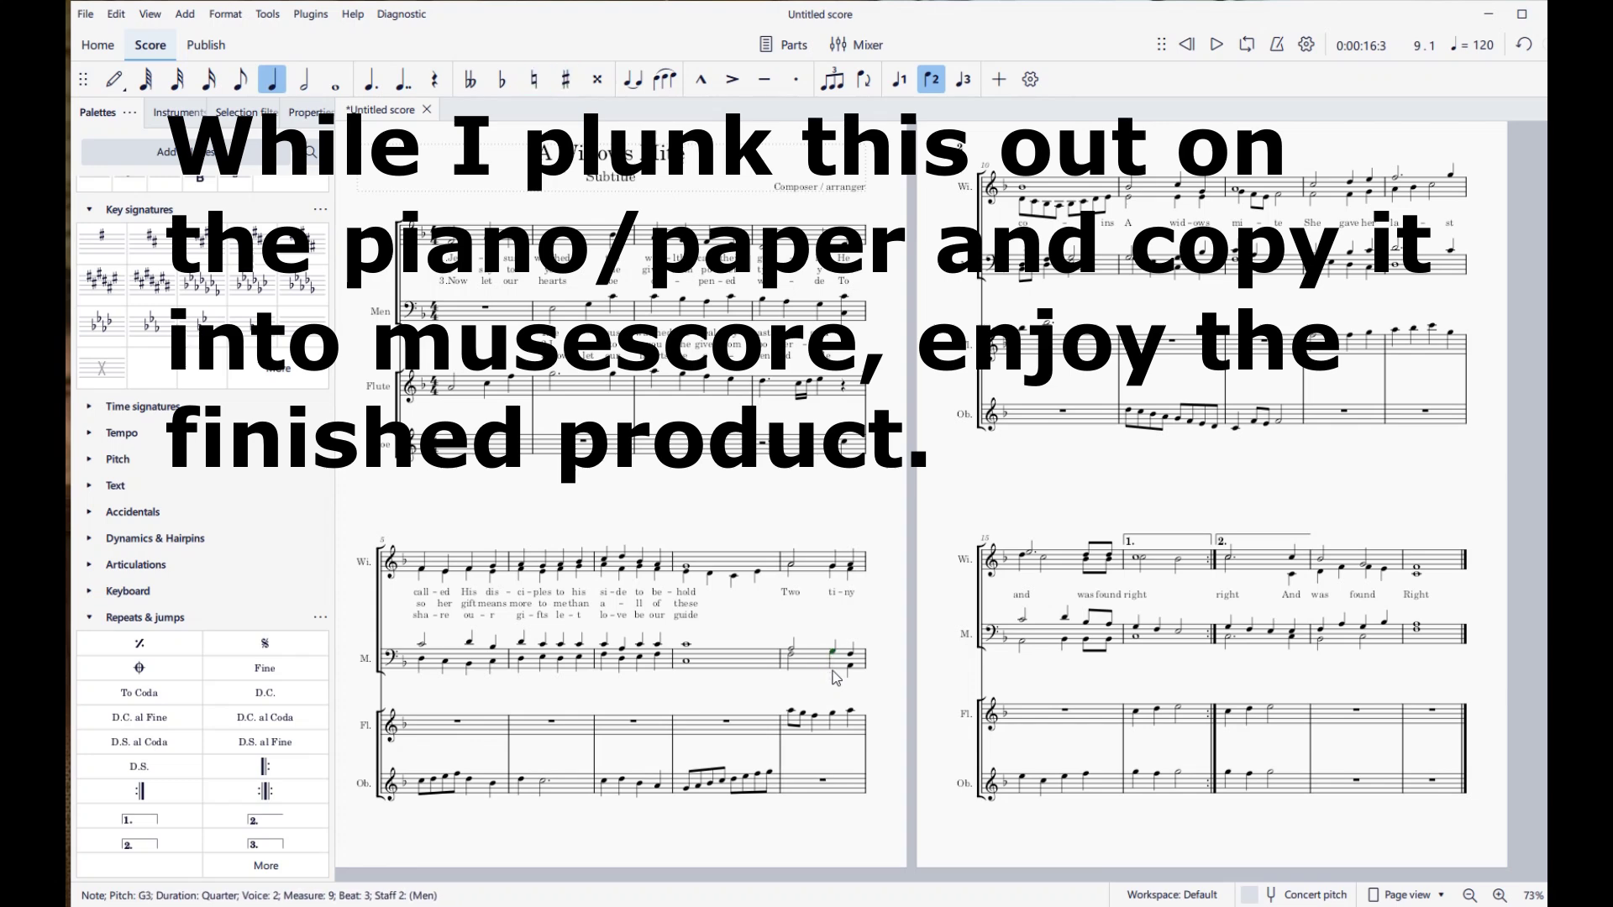
Step: Check the Men's measure 9 notes, then select the eighth note in measure 10
click(794, 656)
click(831, 652)
key(alt+Up)
key(alt+Up)
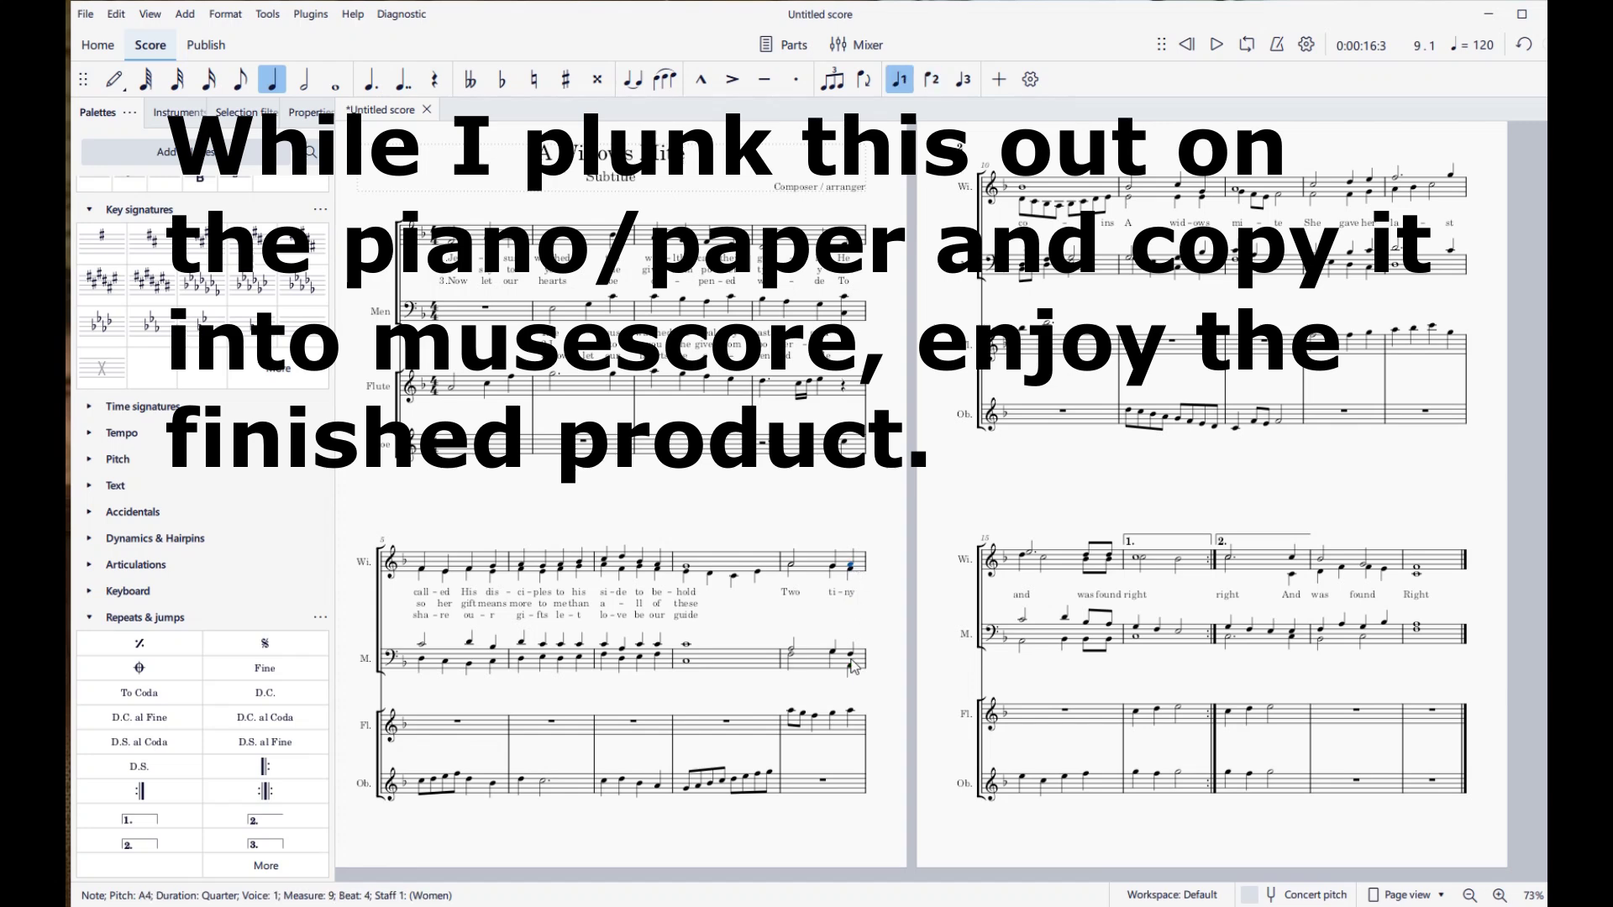
click(850, 663)
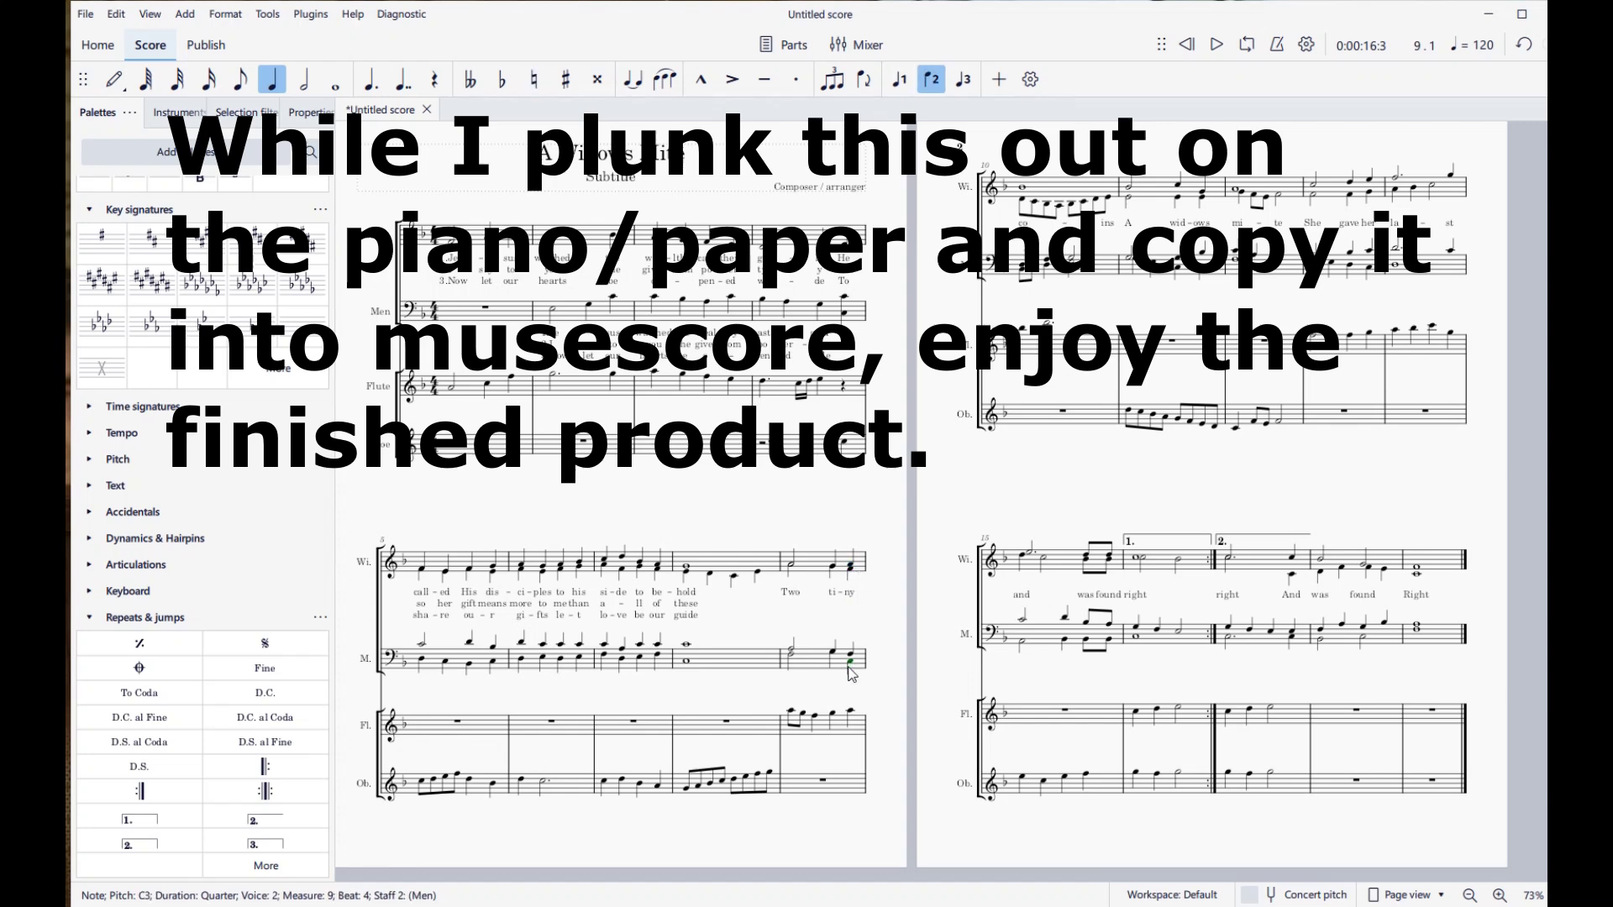
key(Left)
key(Left)
key(Right)
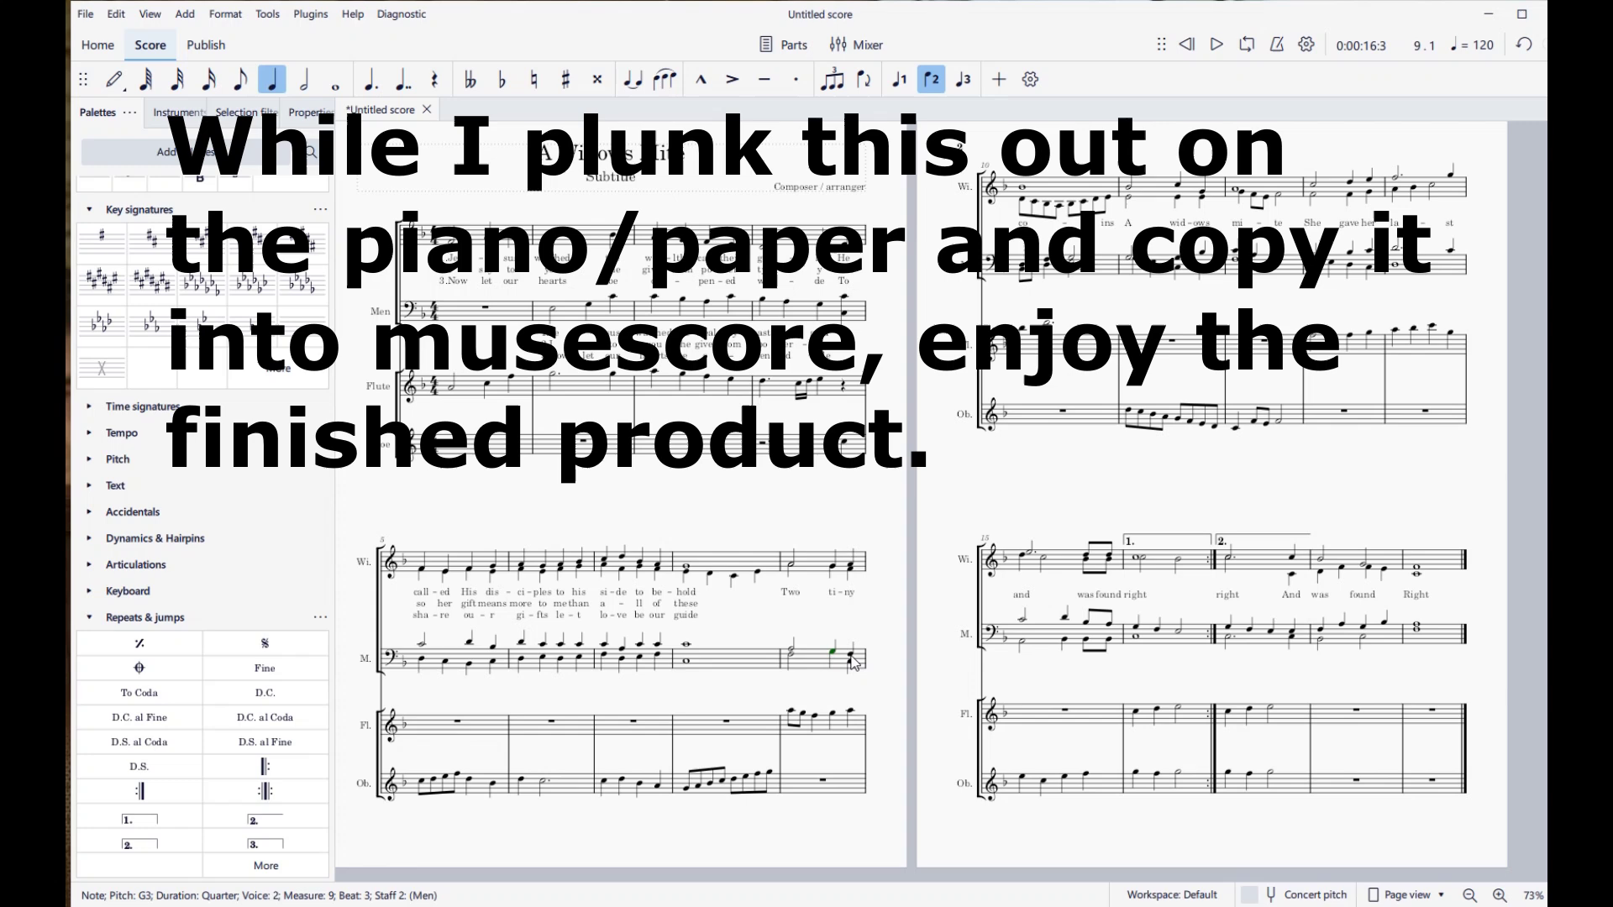
click(1027, 275)
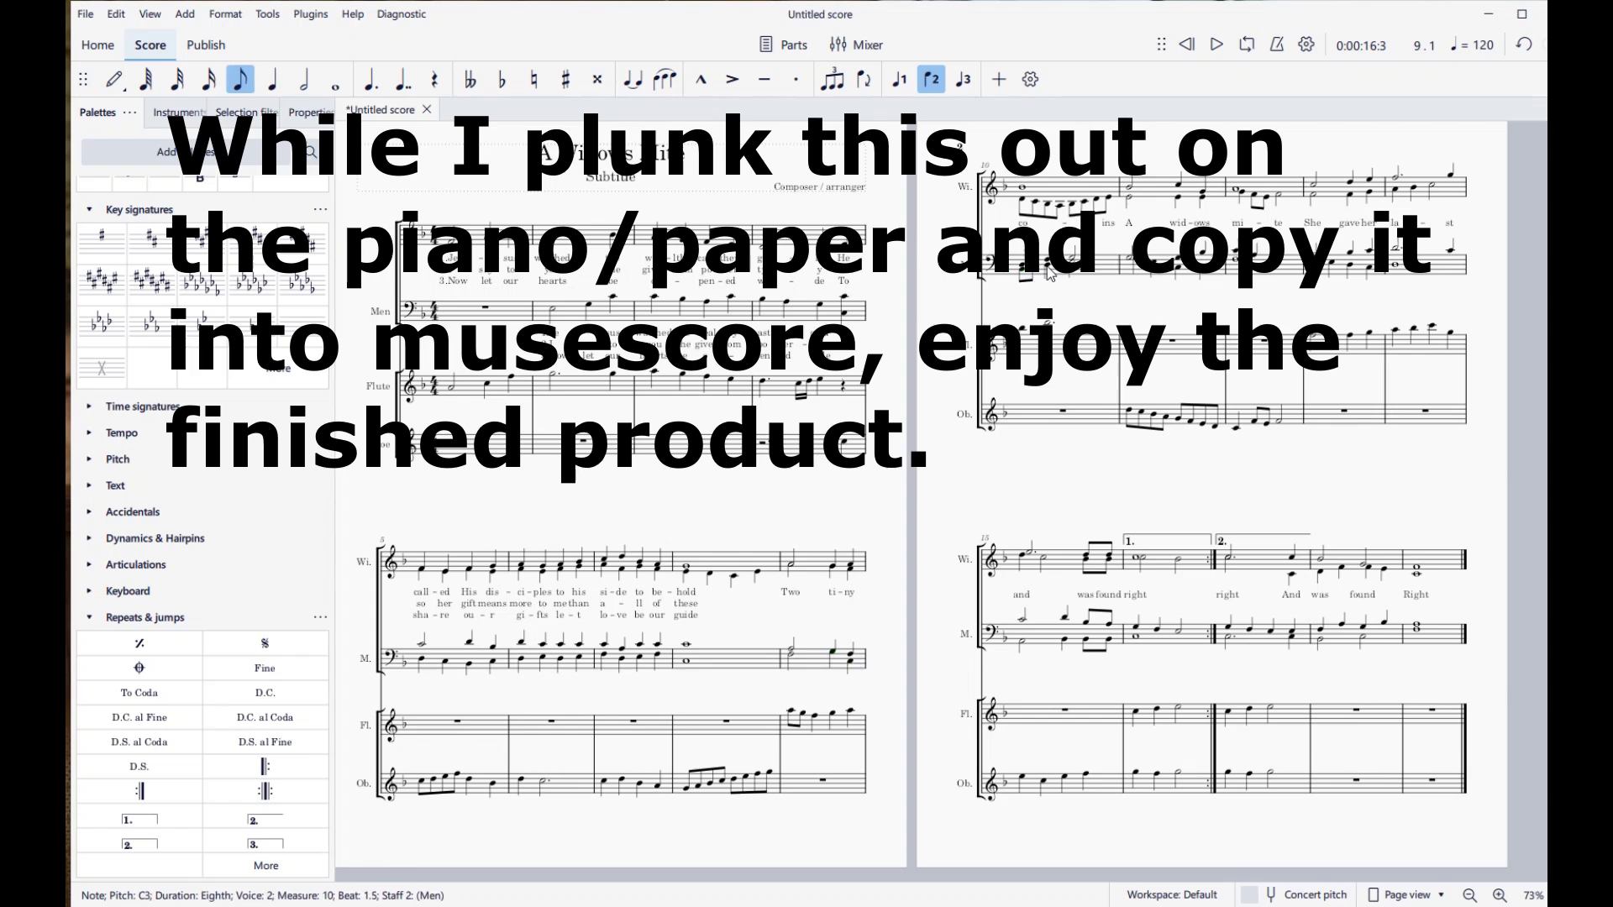
Step: Select the entire score and search the menus for the Transpose command
key(ctrl+a)
click(304, 14)
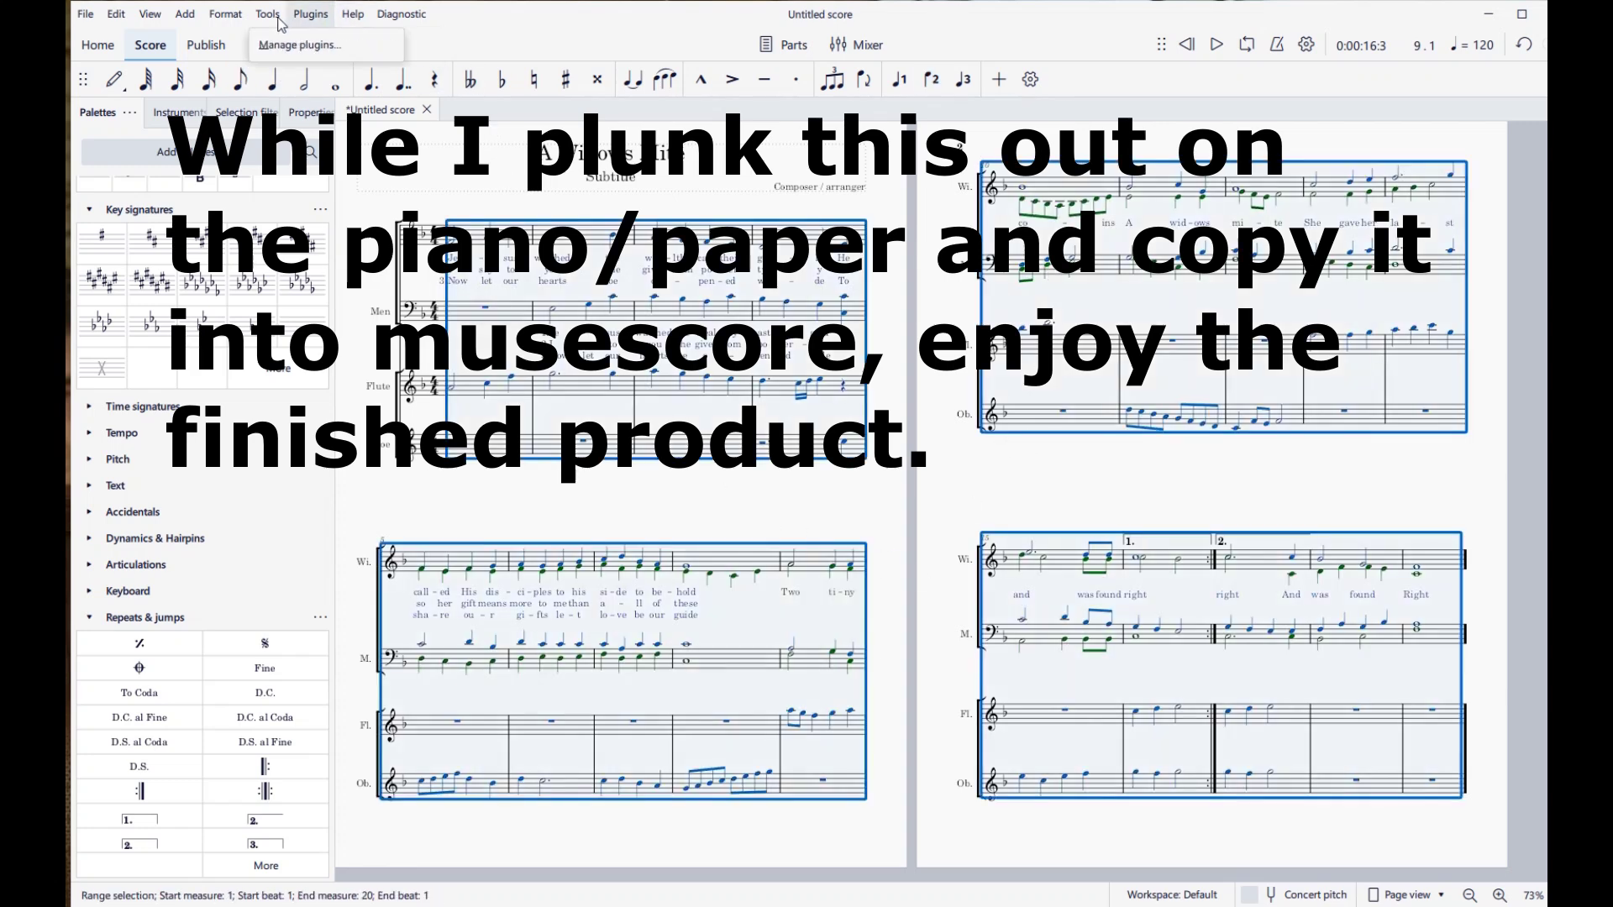
key(Escape)
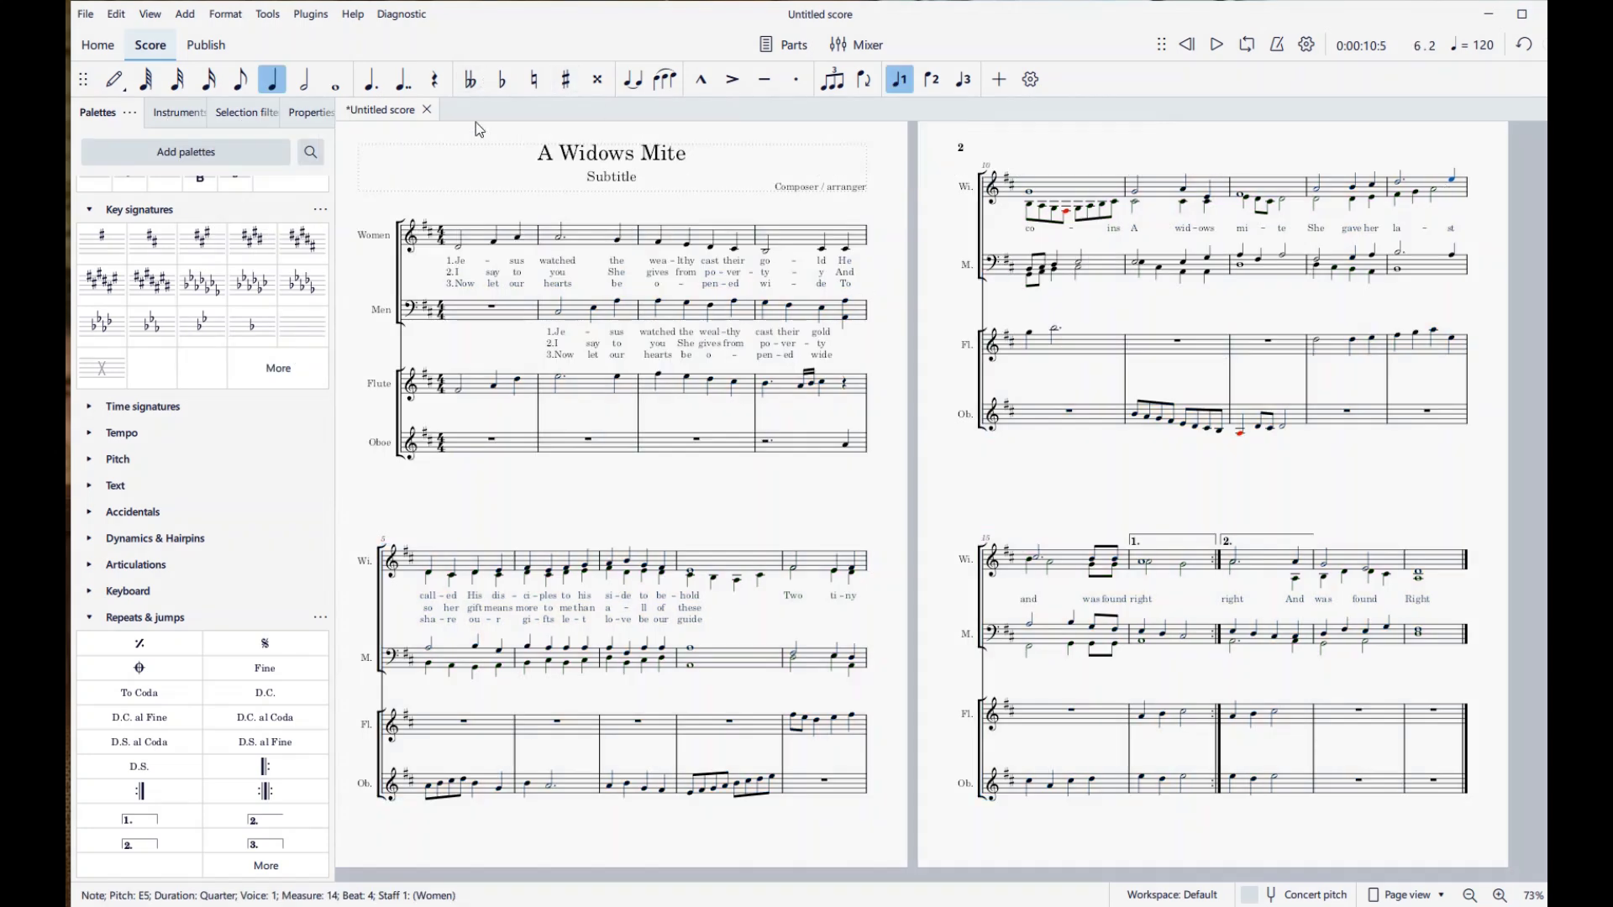
key(Escape)
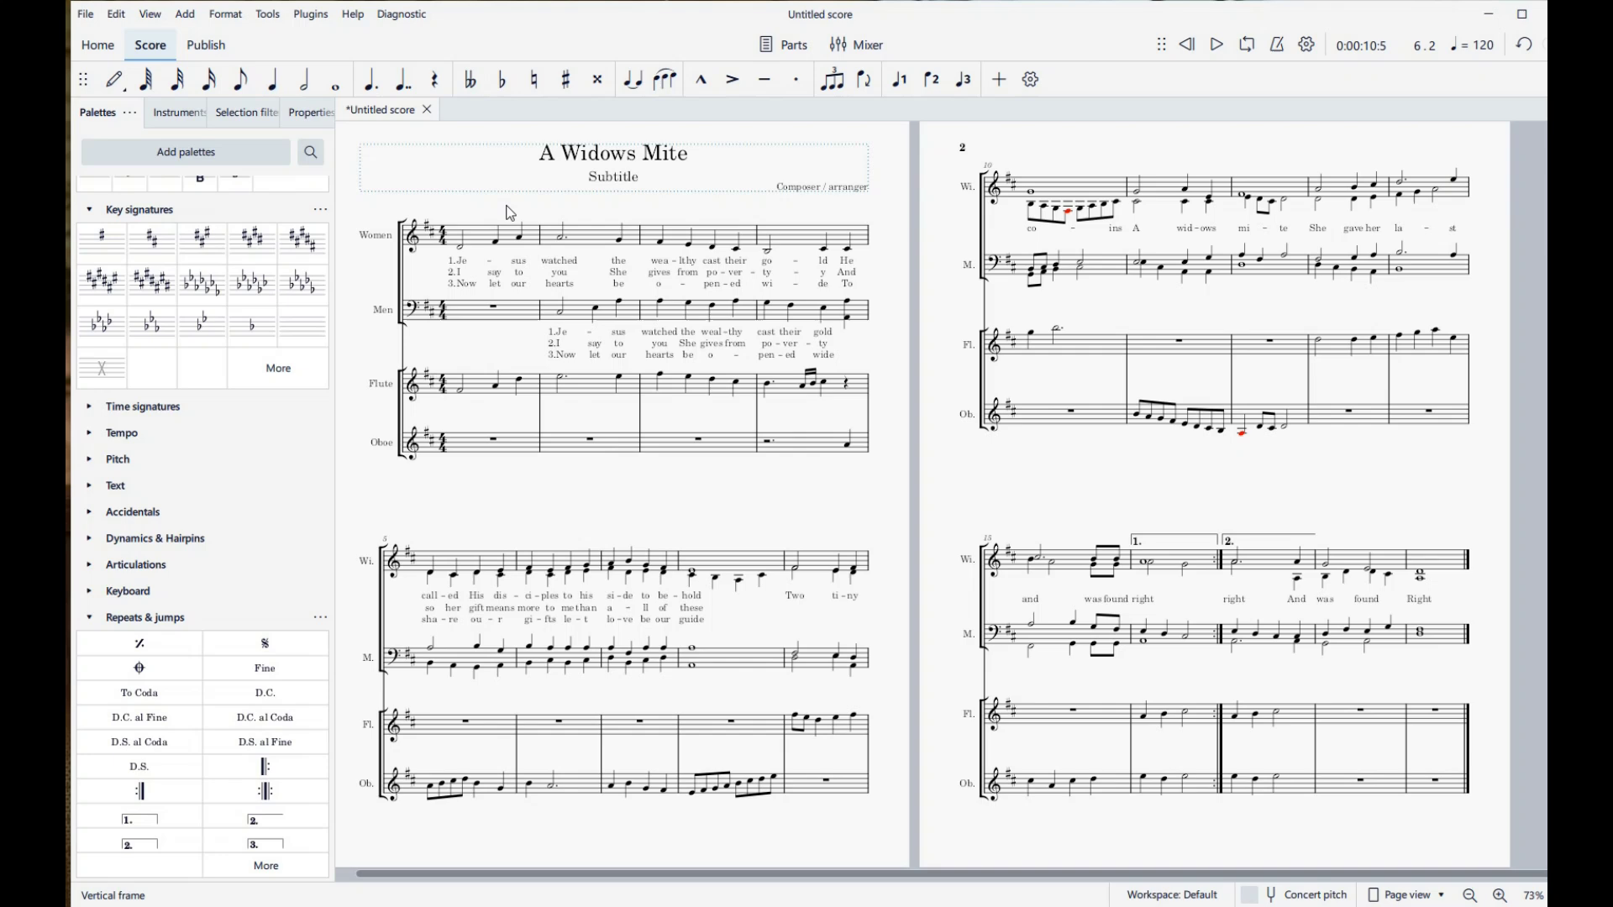
key(ctrl+a)
key(Escape)
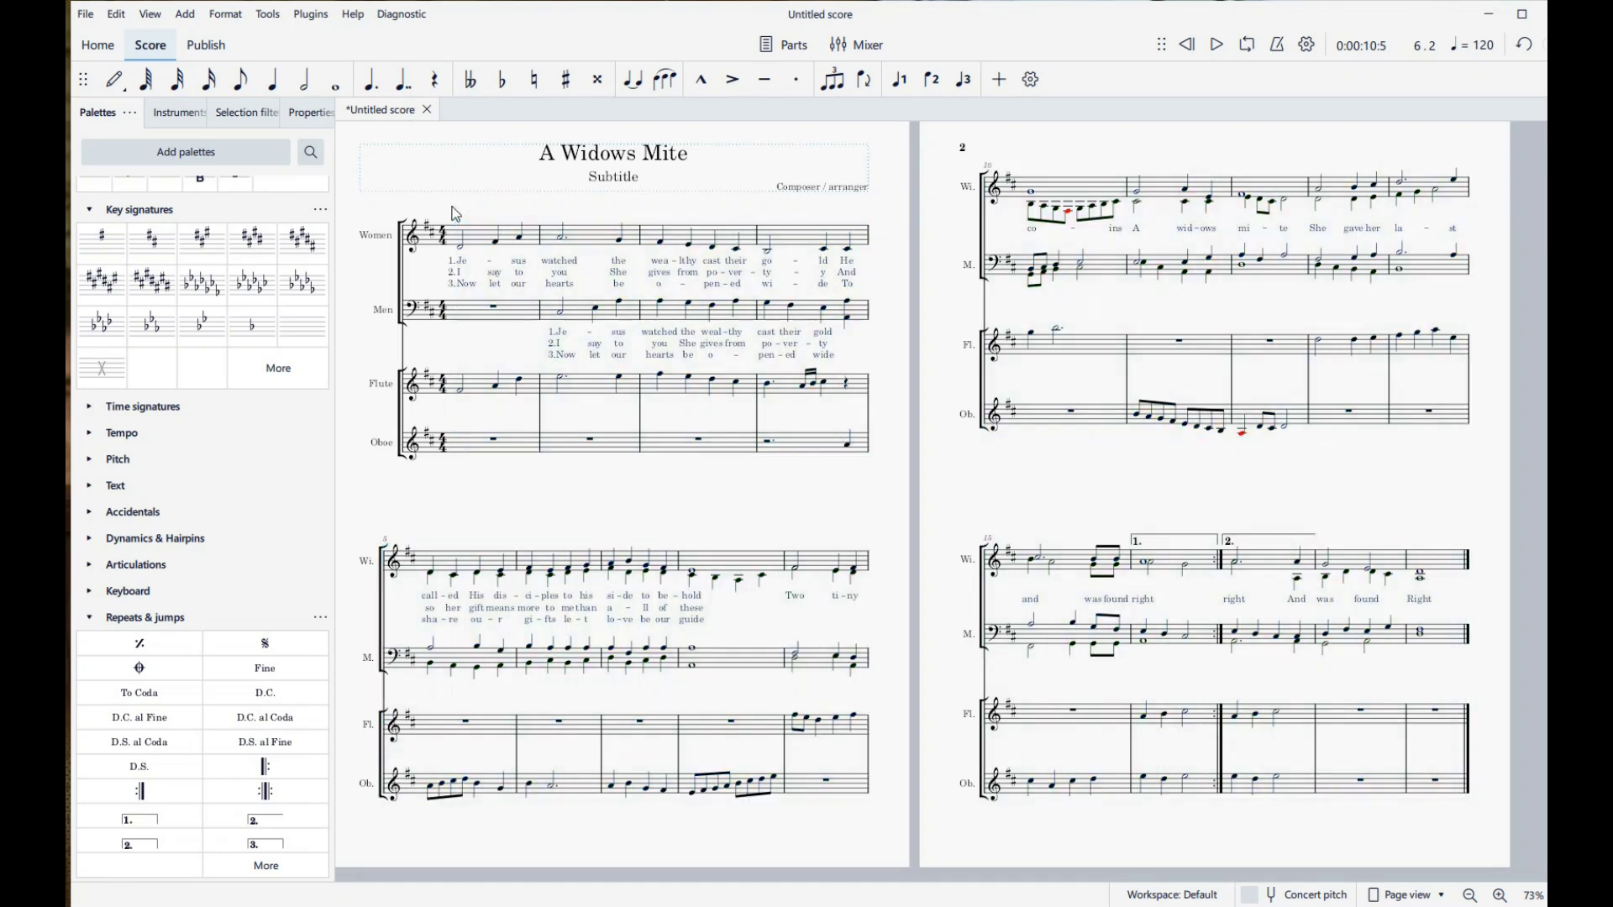